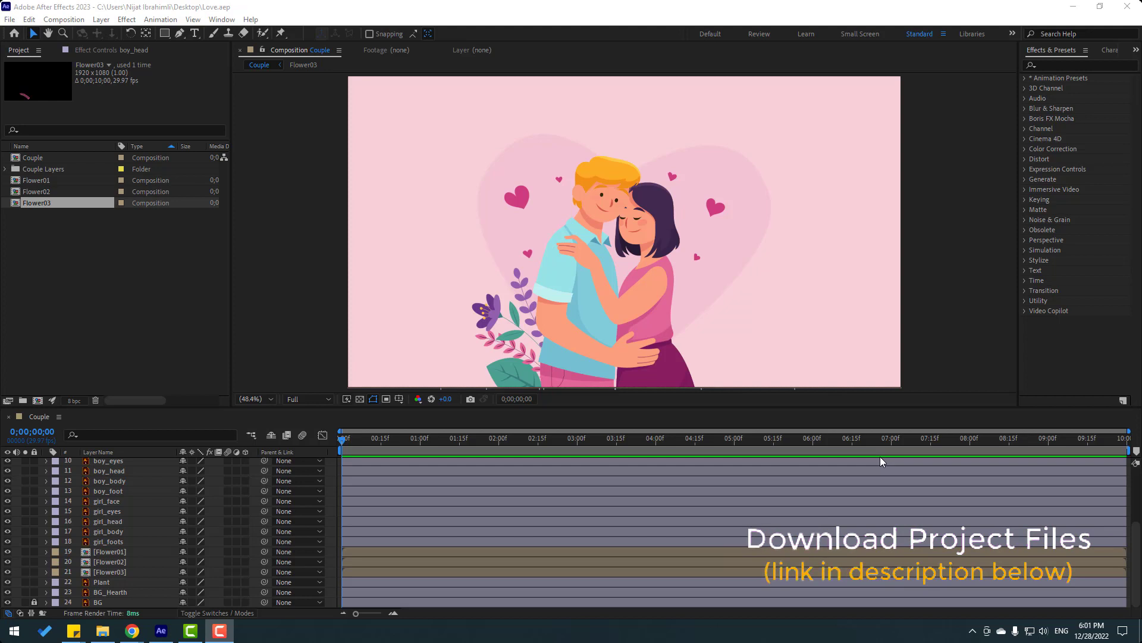
# - Lock the BG_Hearth, Plant, Flower03, Flower02 and Flower01 layers together
pyautogui.click(104, 594)
pyautogui.keyDown('ctrl'); pyautogui.click(110, 582); pyautogui.keyUp('ctrl')
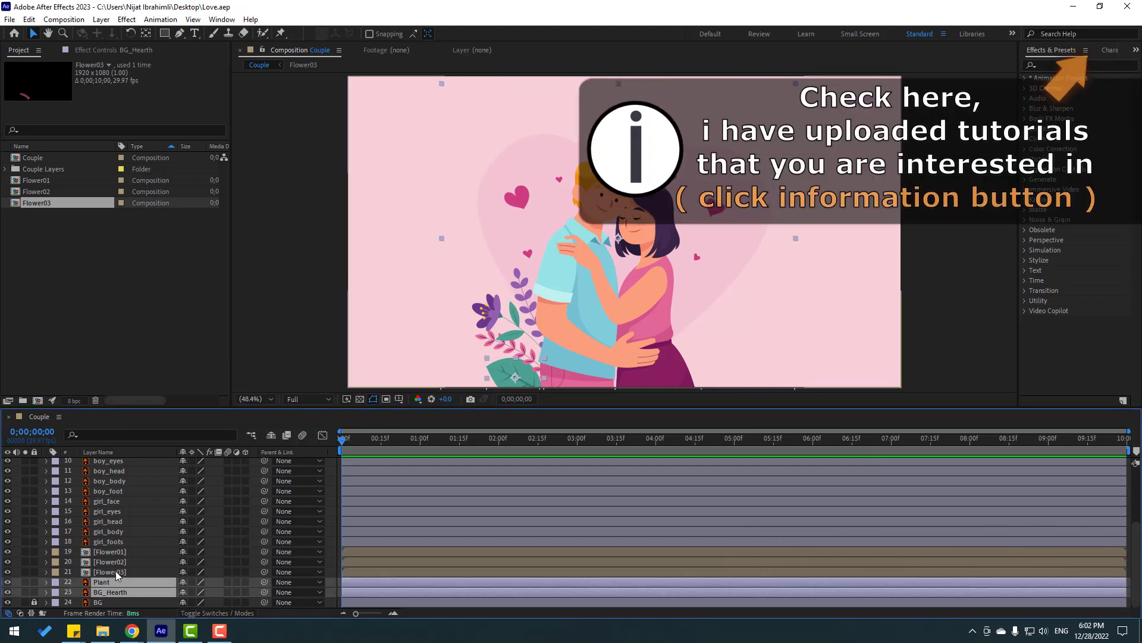
pyautogui.keyDown('ctrl'); pyautogui.click(116, 573); pyautogui.keyUp('ctrl')
pyautogui.keyDown('ctrl'); pyautogui.click(116, 563); pyautogui.keyUp('ctrl')
pyautogui.keyDown('ctrl'); pyautogui.click(117, 553); pyautogui.keyUp('ctrl')
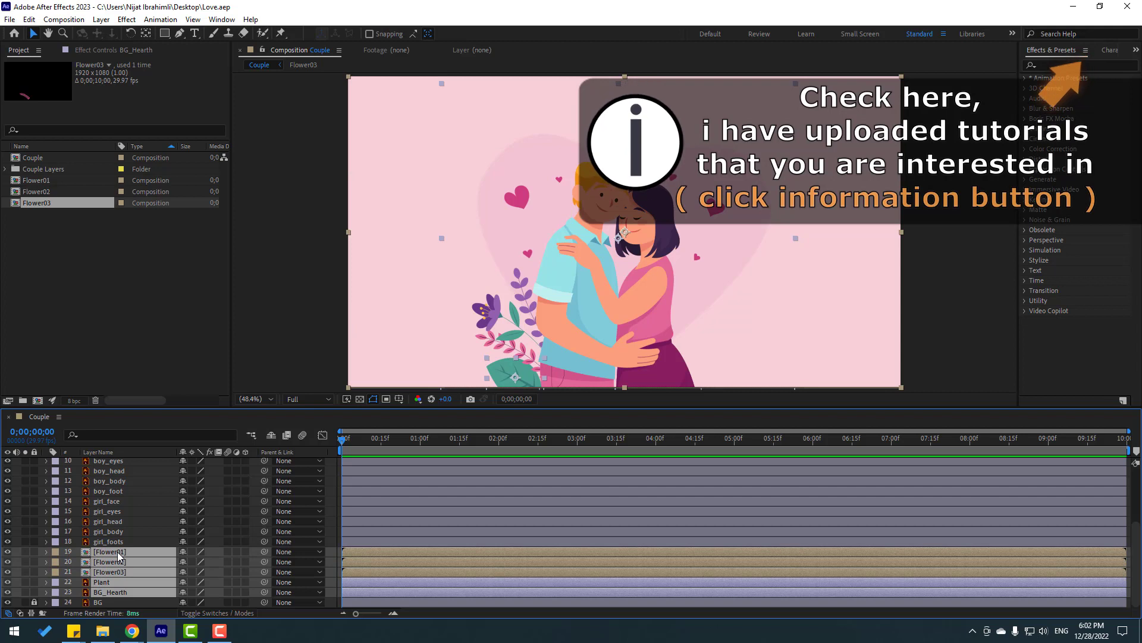
pyautogui.click(34, 553)
pyautogui.scroll(4, 99, 566)
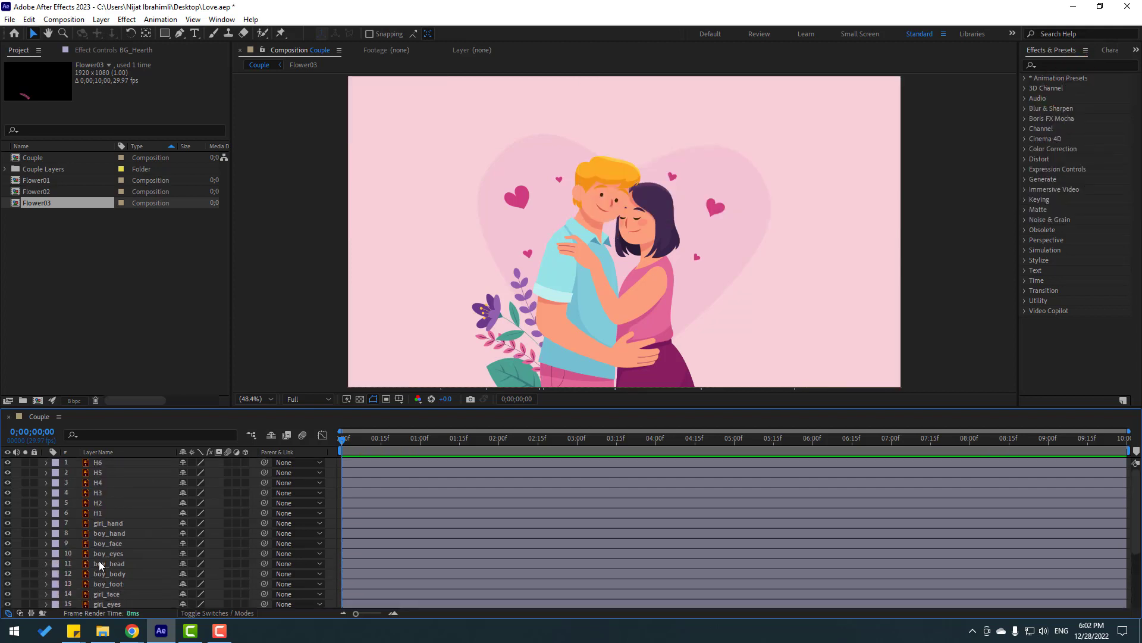
pyautogui.scroll(-3, 99, 565)
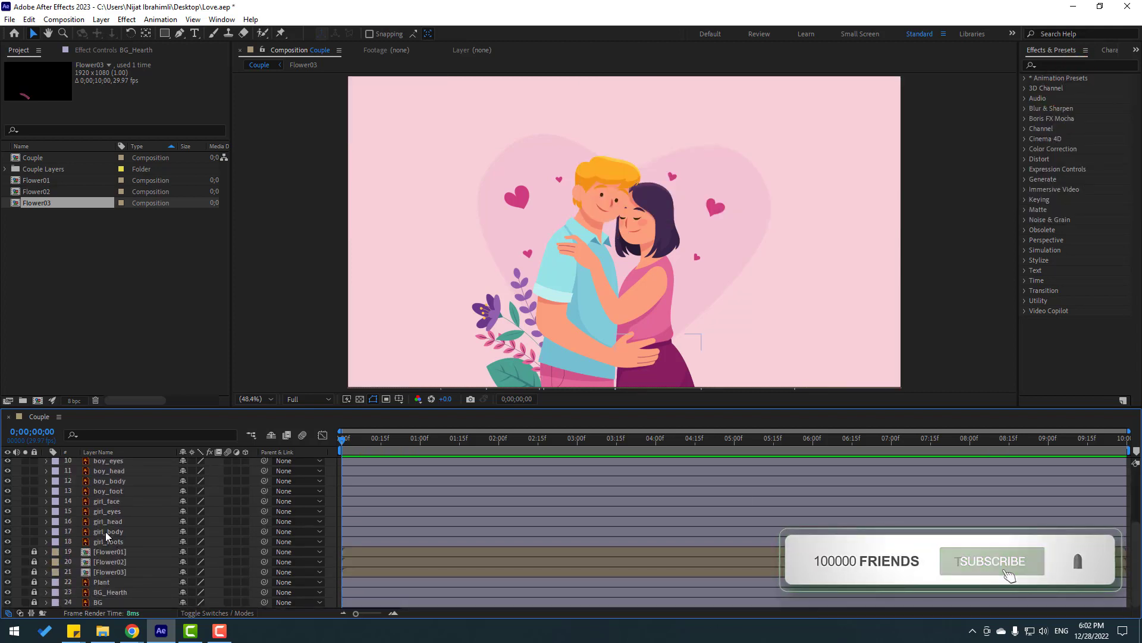
# - Parent girl_eyes and girl_face to girl_head
pyautogui.click(109, 512)
pyautogui.scroll(4, 707, 214)
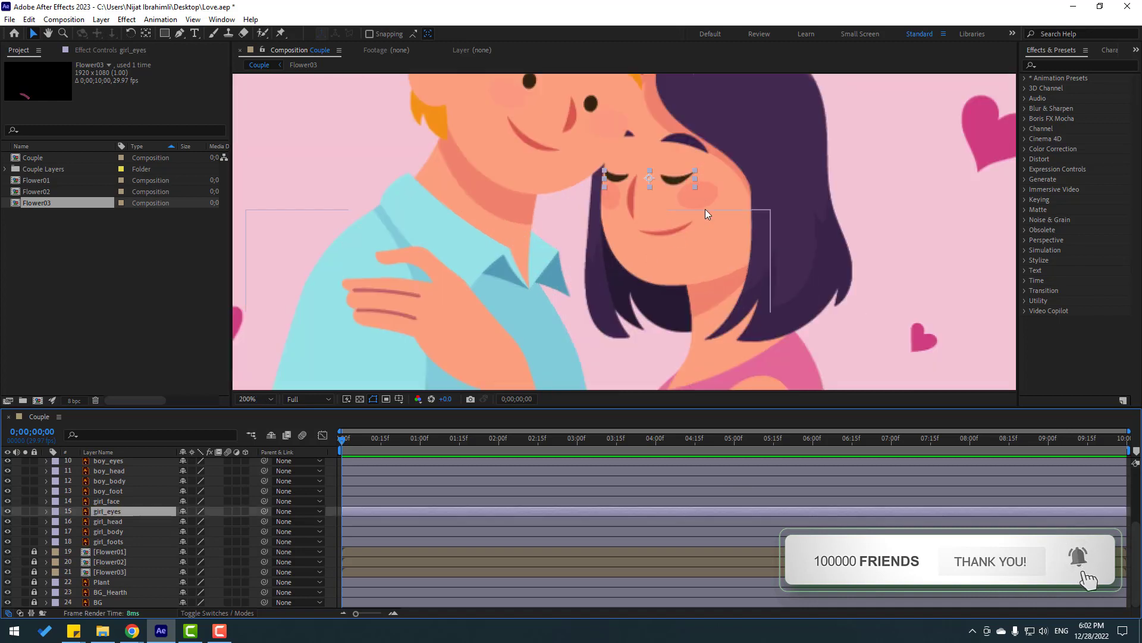
pyautogui.scroll(2, 707, 214)
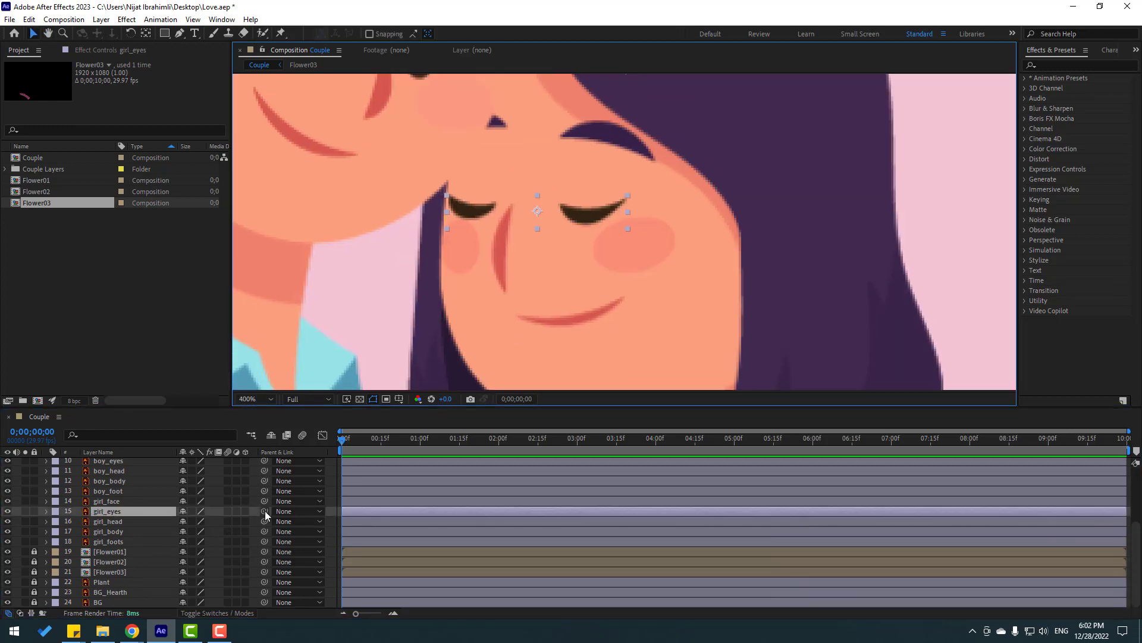
pyautogui.moveTo(265, 512); pyautogui.dragTo(110, 523)
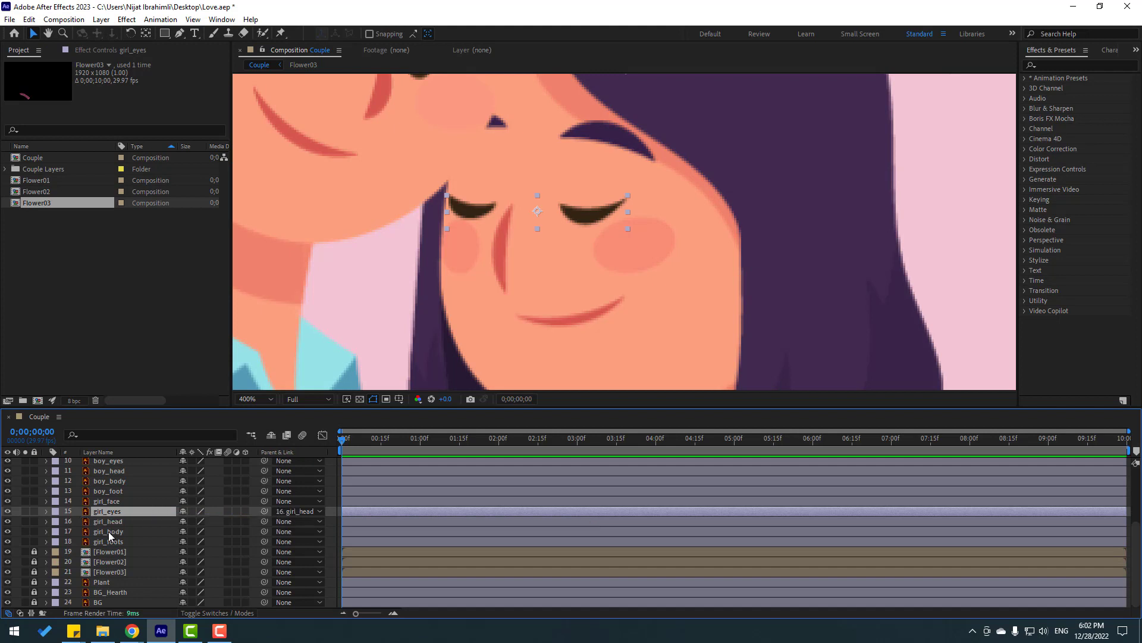
pyautogui.click(107, 501)
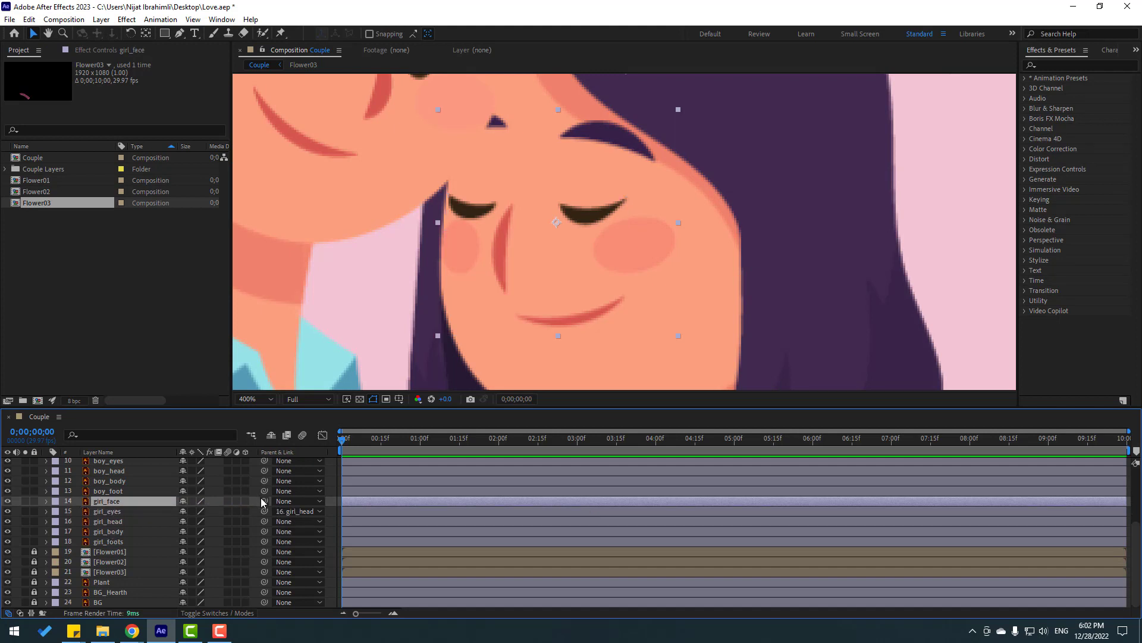
pyautogui.moveTo(264, 502); pyautogui.dragTo(110, 522)
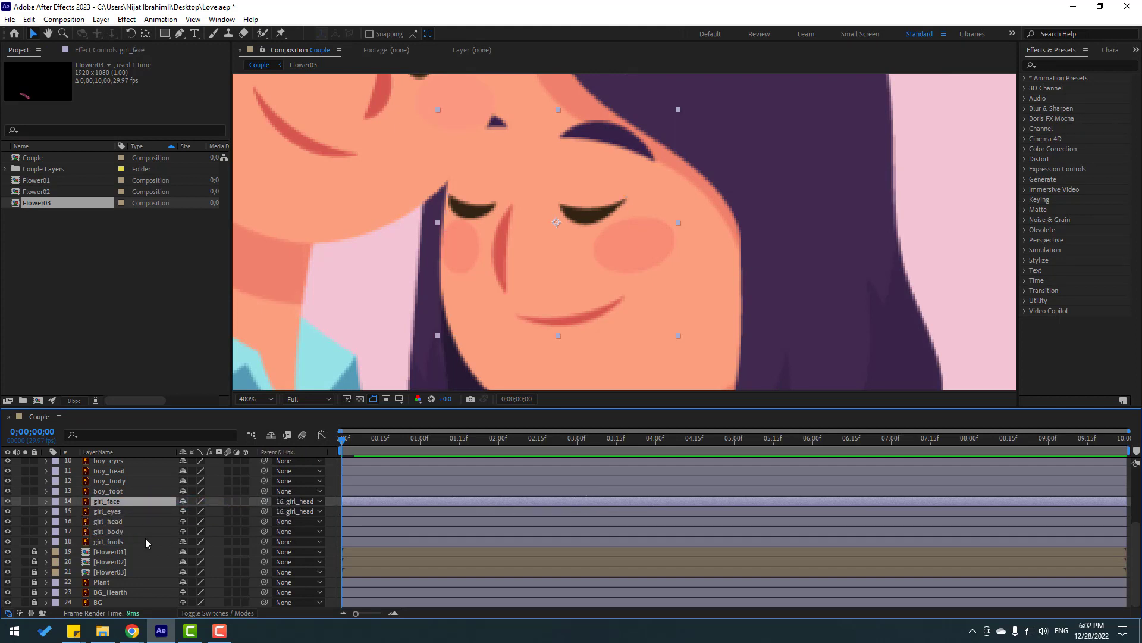
# - Solo girl_head and move its anchor point down to the neck with Pan Behind
pyautogui.click(109, 523)
pyautogui.click(26, 523)
pyautogui.scroll(-1, 666, 257)
pyautogui.moveTo(618, 315); pyautogui.dragTo(462, 267)
pyautogui.click(147, 35)
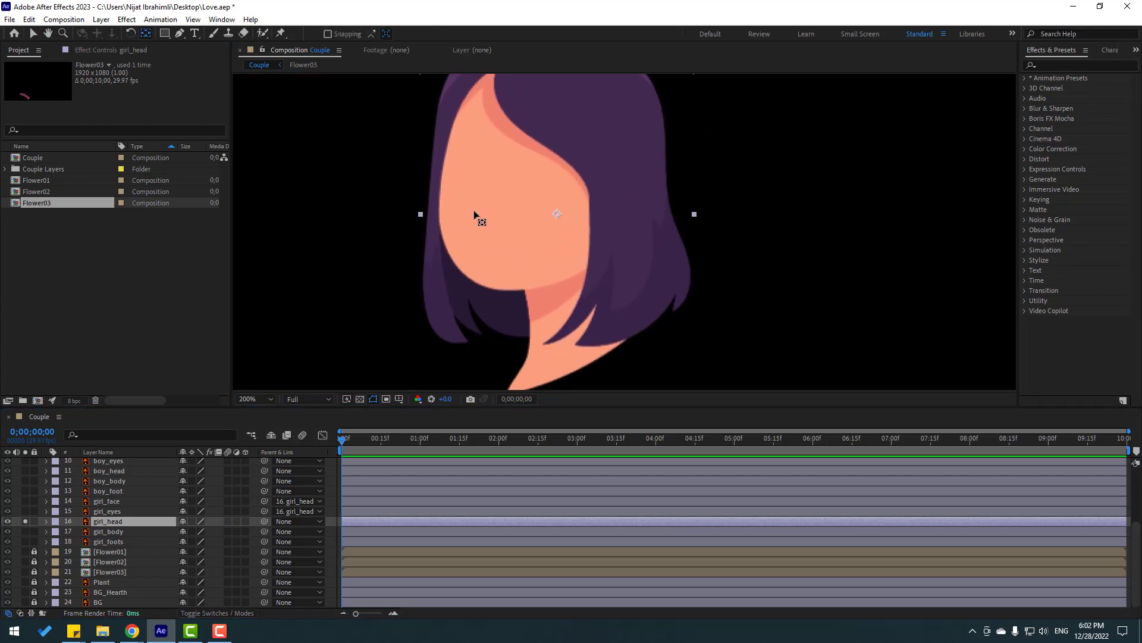
pyautogui.moveTo(559, 216); pyautogui.dragTo(551, 358)
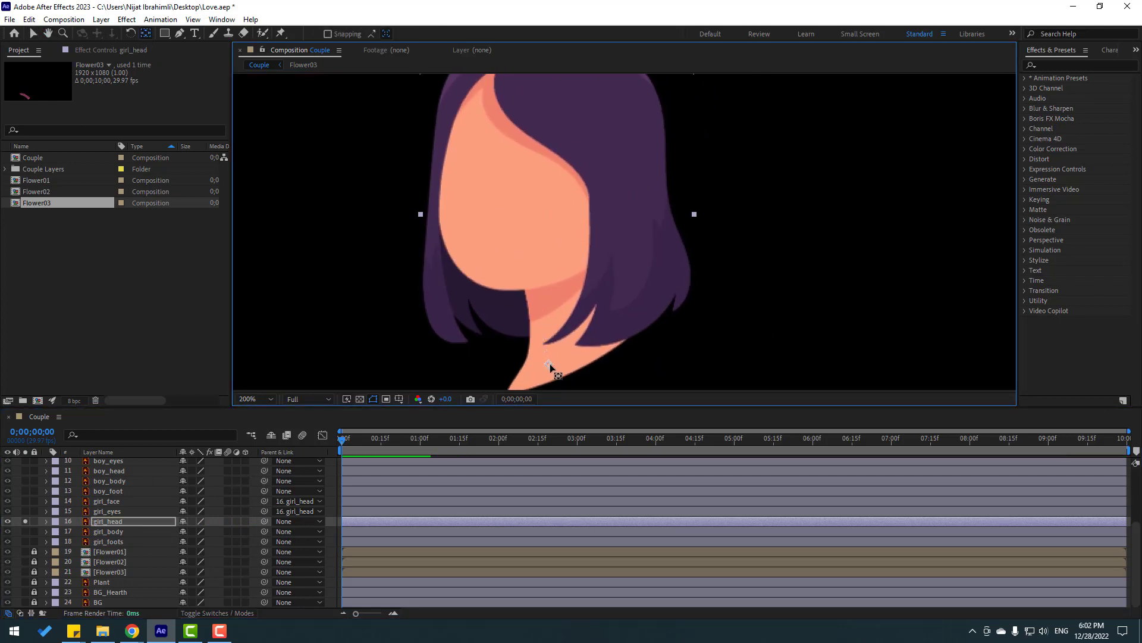
pyautogui.click(39, 36)
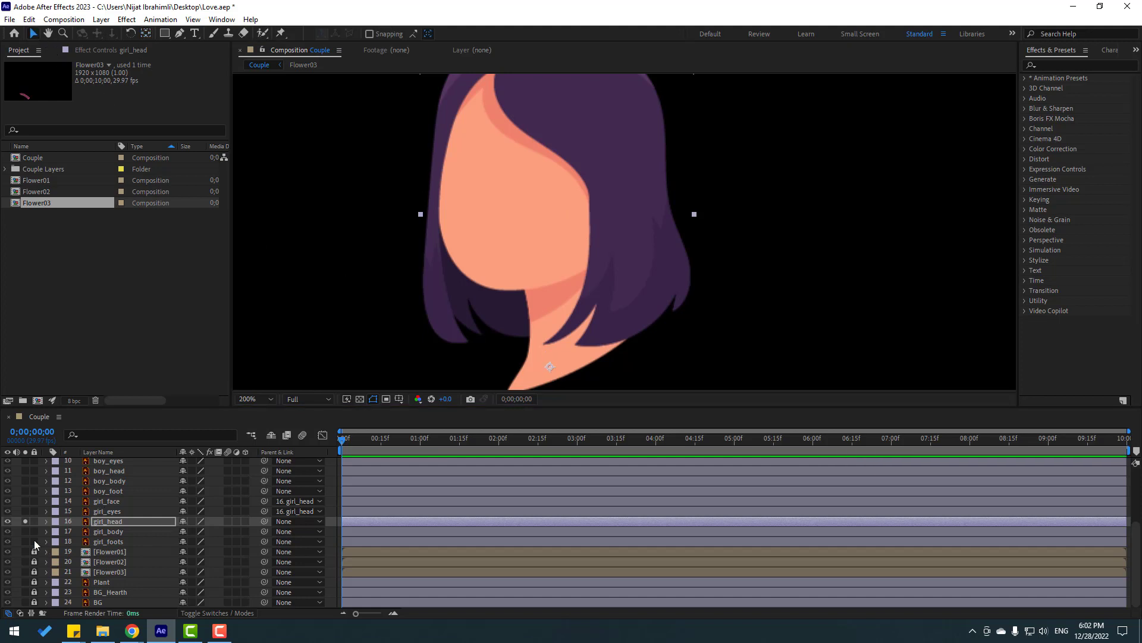
# - Unsolo girl_head, parent it to girl_body and fit the composition in view
pyautogui.click(26, 522)
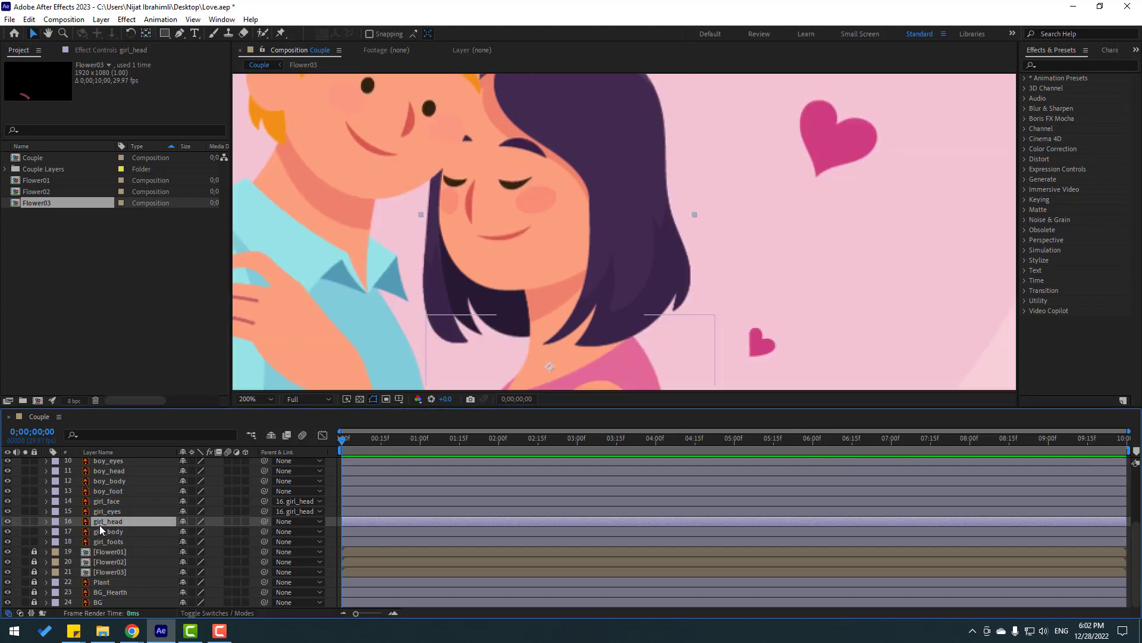
pyautogui.moveTo(264, 521); pyautogui.dragTo(119, 531)
pyautogui.scroll(-4, 564, 286)
pyautogui.moveTo(503, 338); pyautogui.dragTo(468, 261)
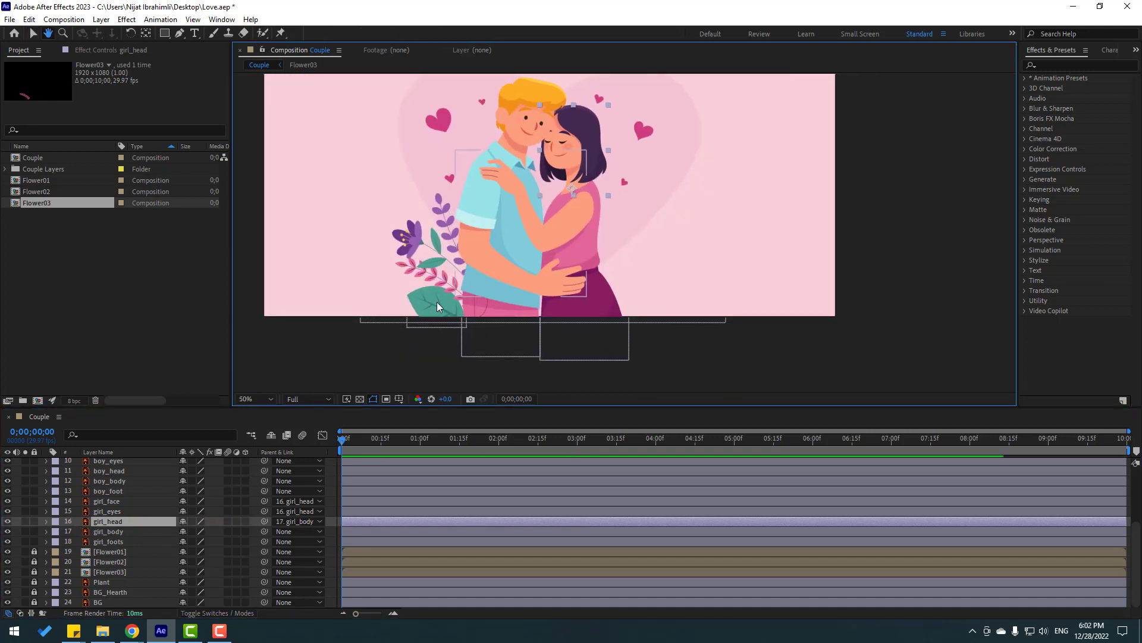
# - Solo girl_body and move its anchor point down to its bottom edge
pyautogui.click(110, 532)
pyautogui.click(25, 532)
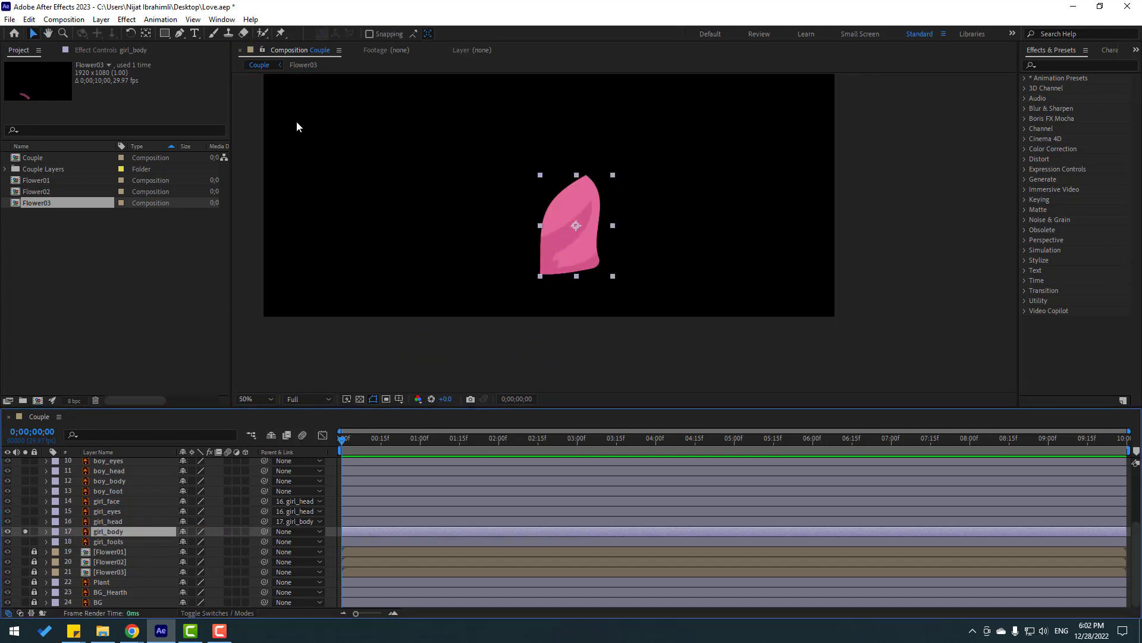
pyautogui.click(143, 35)
pyautogui.moveTo(577, 228); pyautogui.dragTo(577, 267)
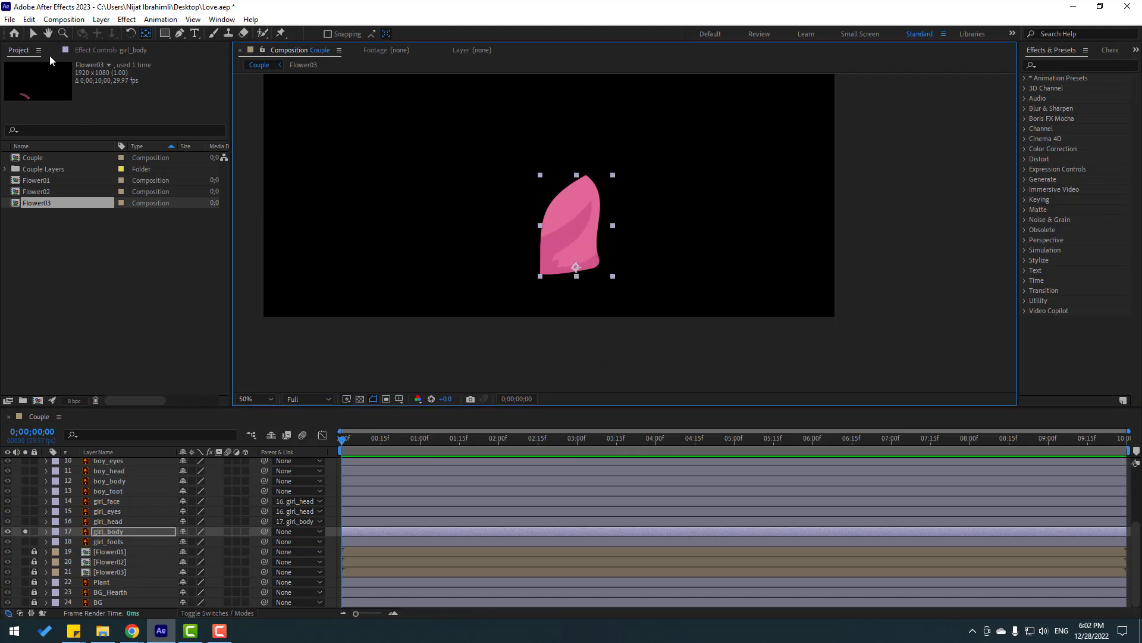
pyautogui.click(33, 35)
pyautogui.click(25, 532)
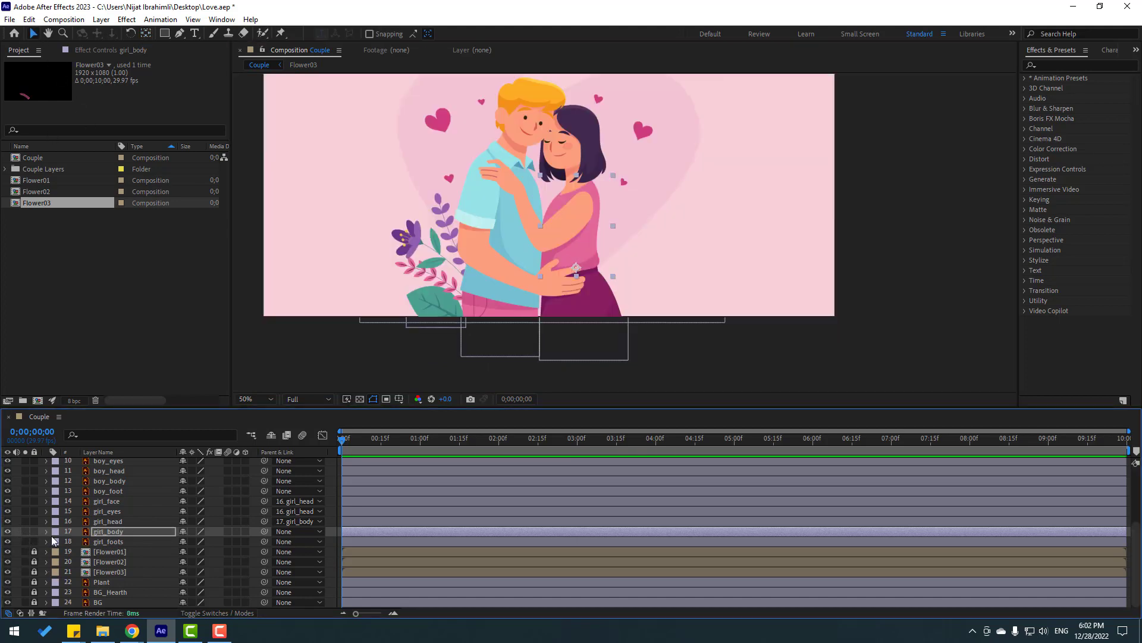
# - Move girl_hand's anchor point right to the girl's shoulder
pyautogui.scroll(2, 163, 527)
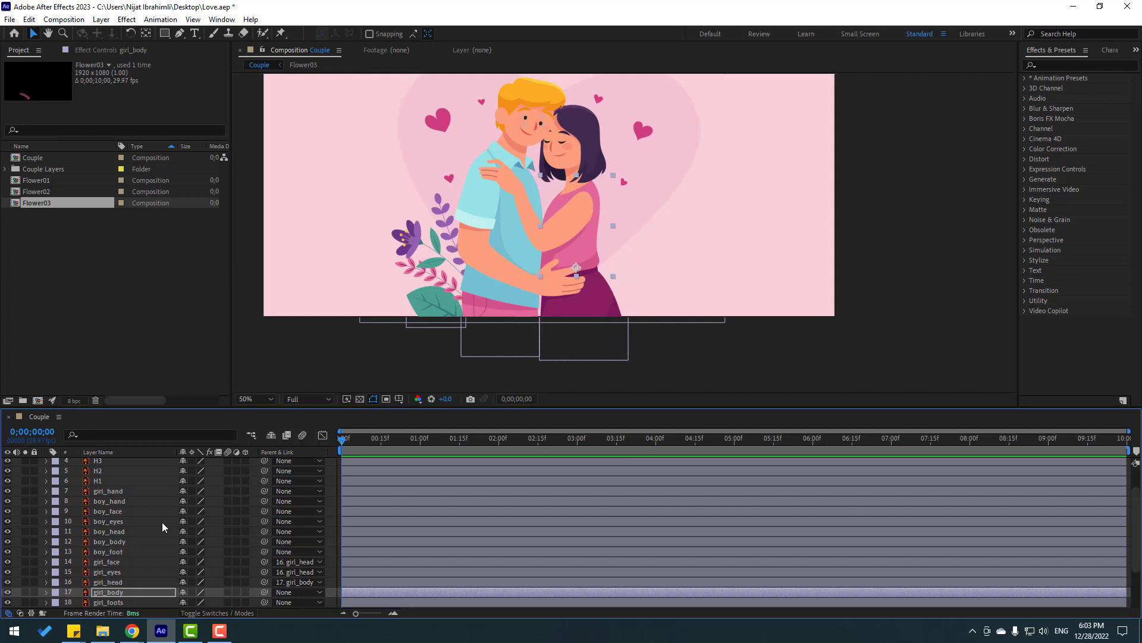
pyautogui.click(110, 492)
pyautogui.scroll(2, 578, 197)
pyautogui.scroll(1, 578, 196)
pyautogui.scroll(-4, 563, 191)
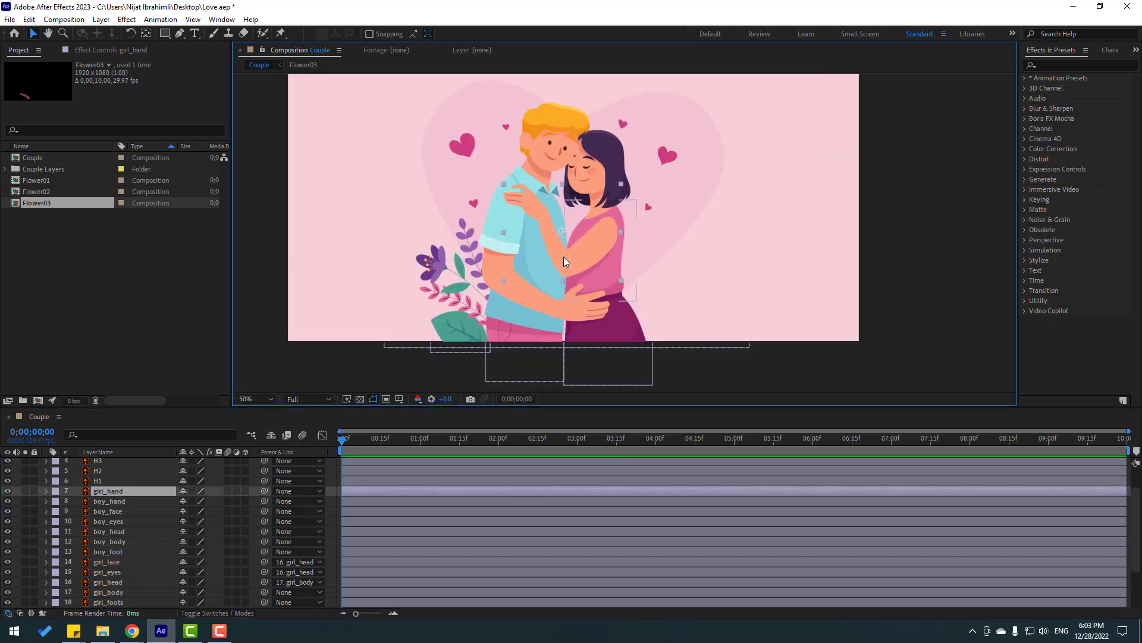
pyautogui.scroll(4, 487, 267)
pyautogui.click(149, 35)
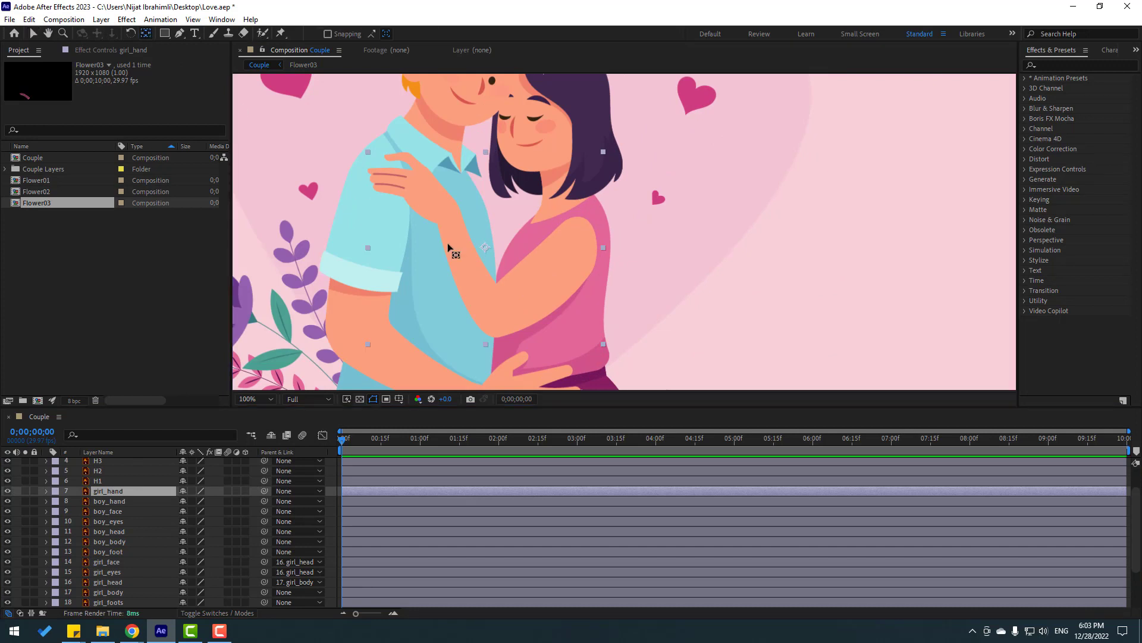
pyautogui.moveTo(484, 248); pyautogui.dragTo(557, 246)
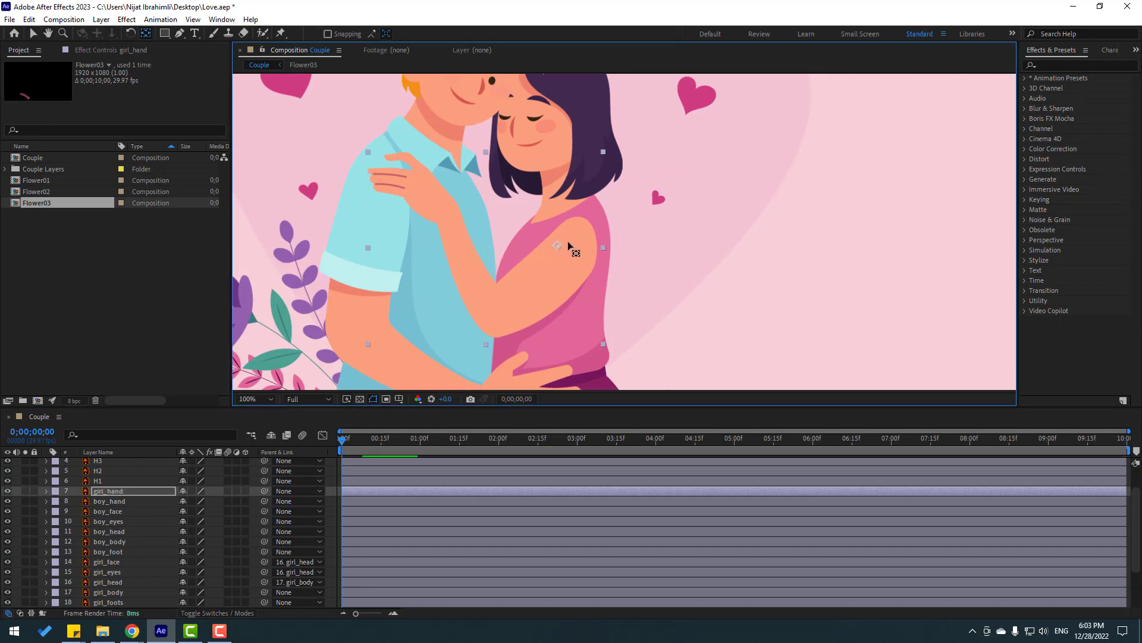
pyautogui.click(33, 34)
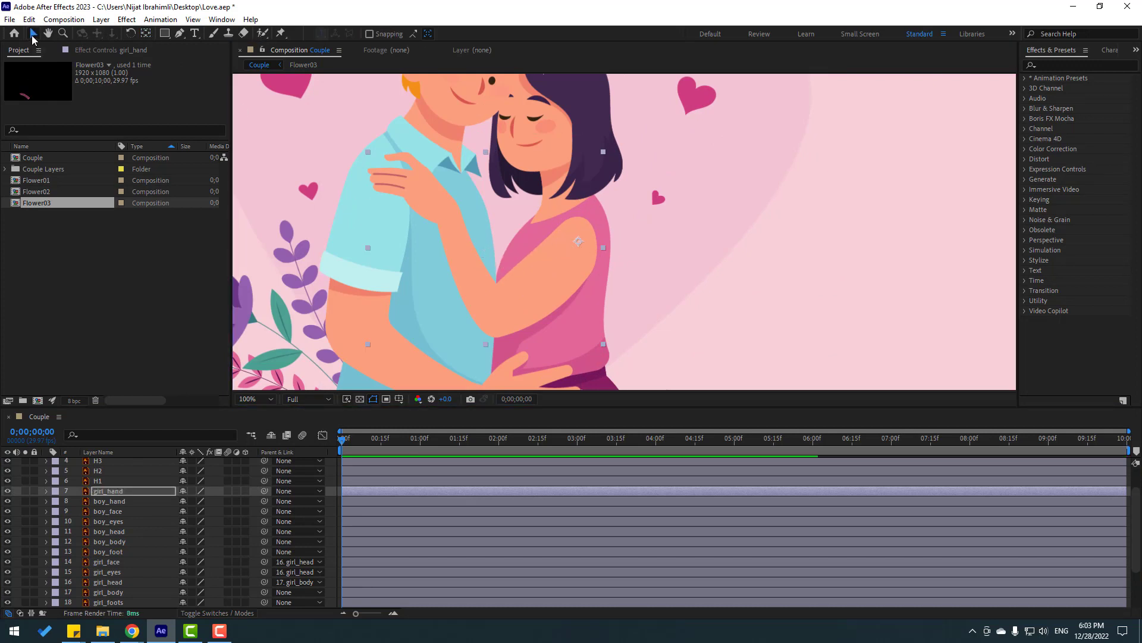
# - Rotate girl_hand to about -2°, enlarge the timeline, and parent girl_hand to girl_body
pyautogui.click(104, 493)
pyautogui.press('r')
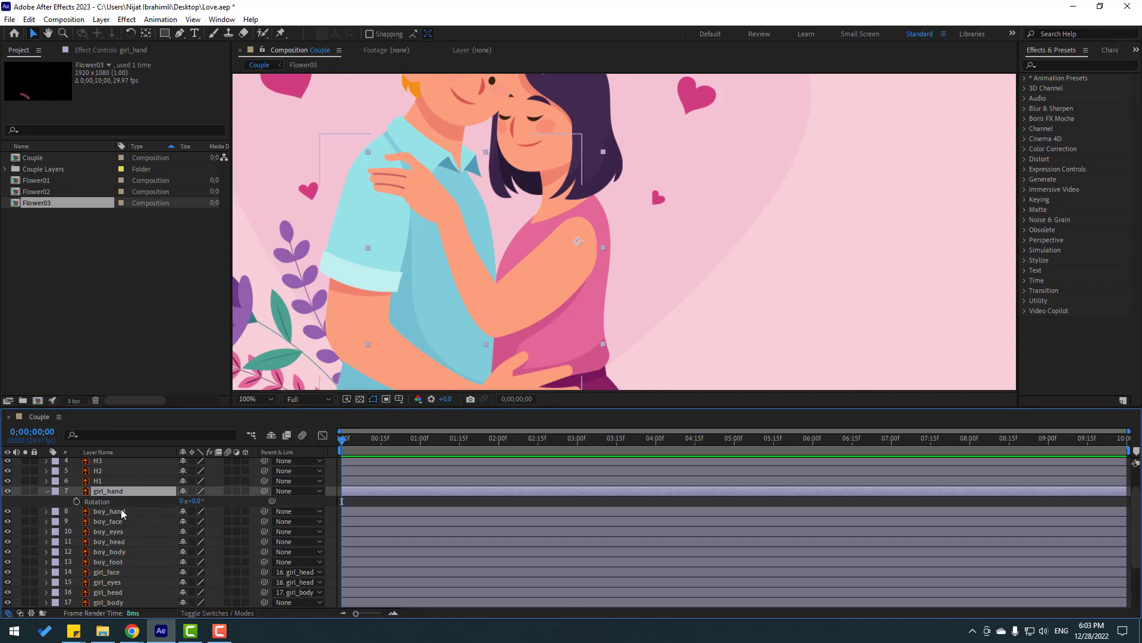
pyautogui.moveTo(201, 501); pyautogui.dragTo(201, 501)
pyautogui.click(46, 492)
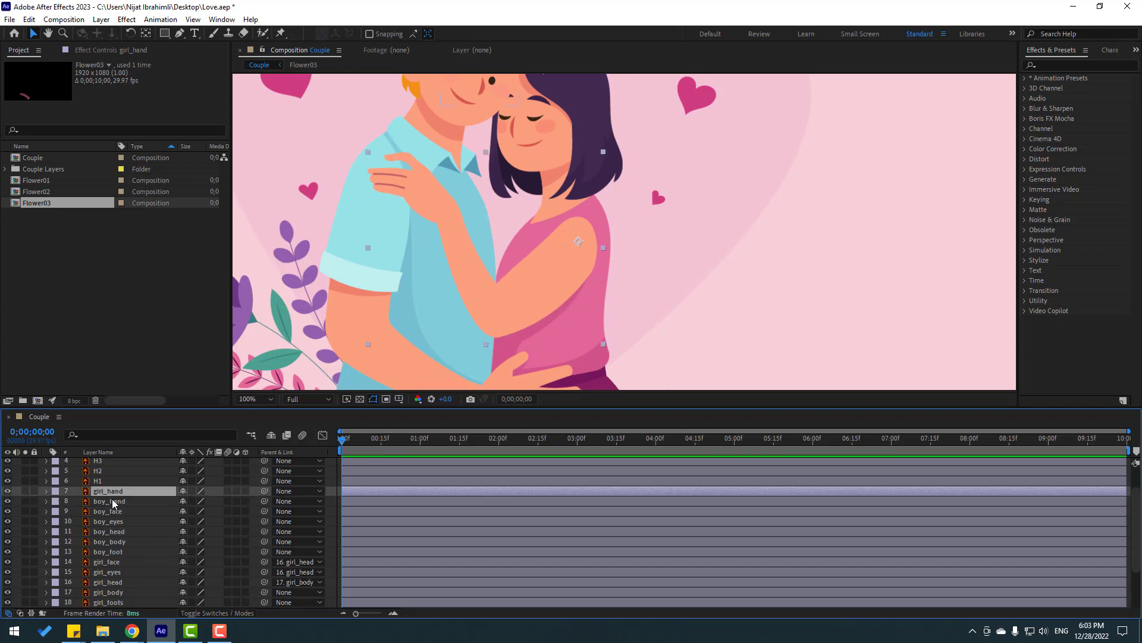
pyautogui.moveTo(255, 410); pyautogui.dragTo(256, 312)
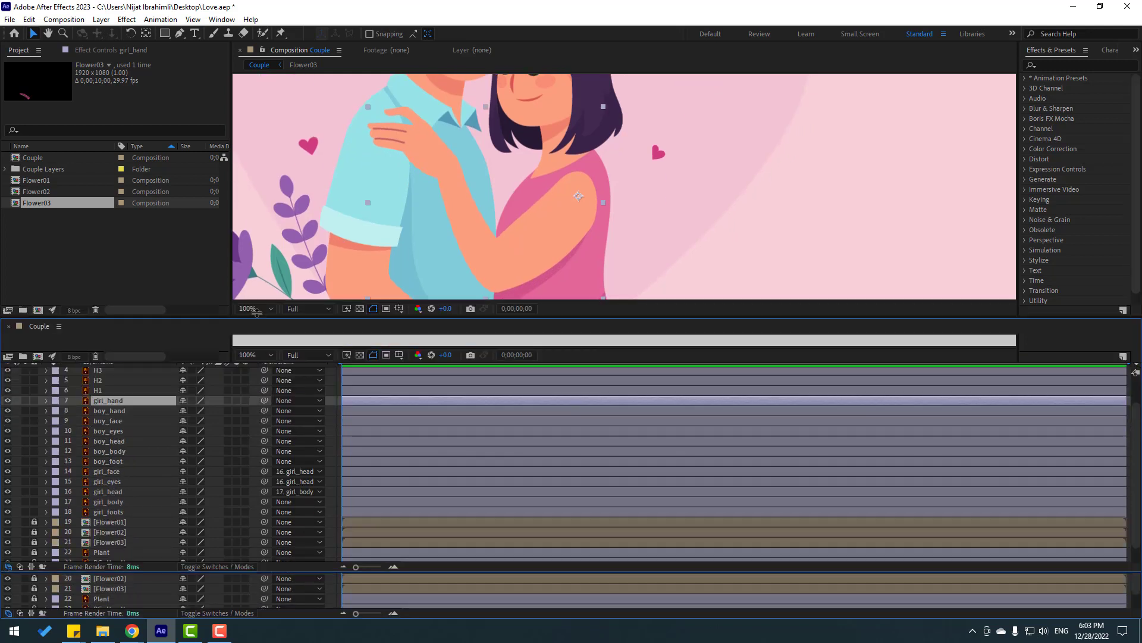
pyautogui.moveTo(174, 453); pyautogui.dragTo(127, 530)
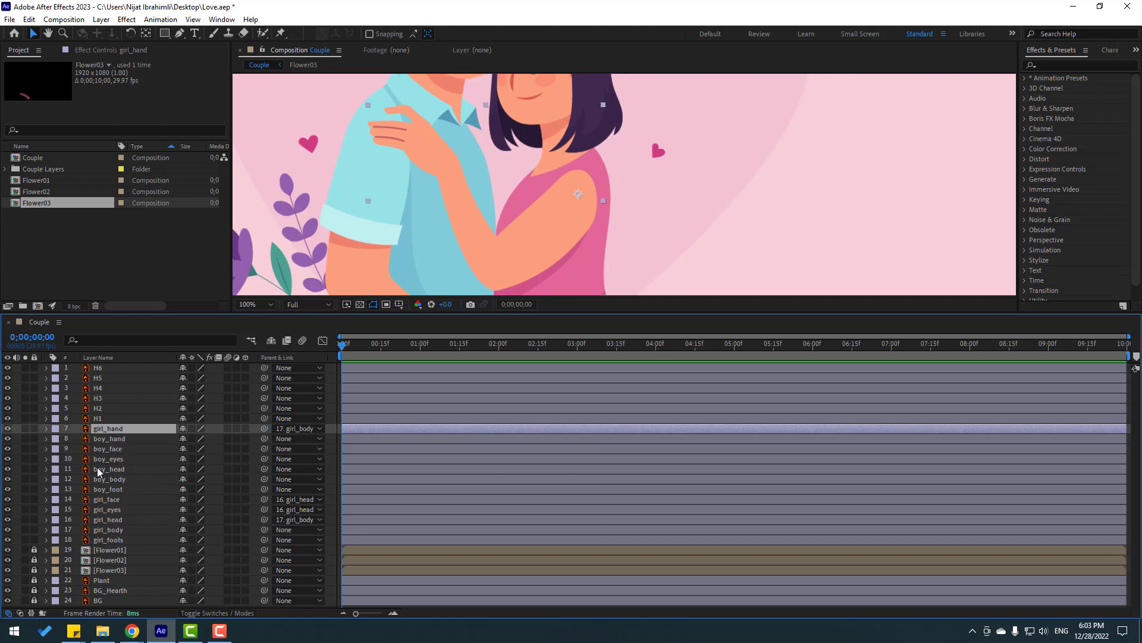
# - Parent boy_hand to boy_body, and boy_face and boy_eyes to boy_head
pyautogui.click(119, 440)
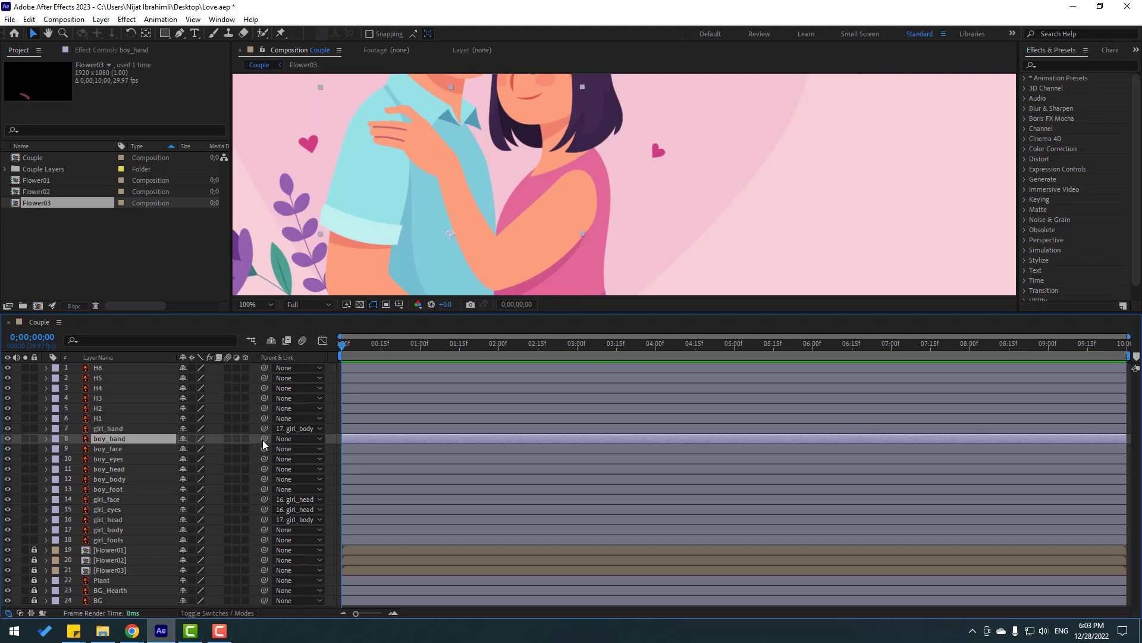
pyautogui.moveTo(264, 440); pyautogui.dragTo(116, 484)
pyautogui.click(102, 451)
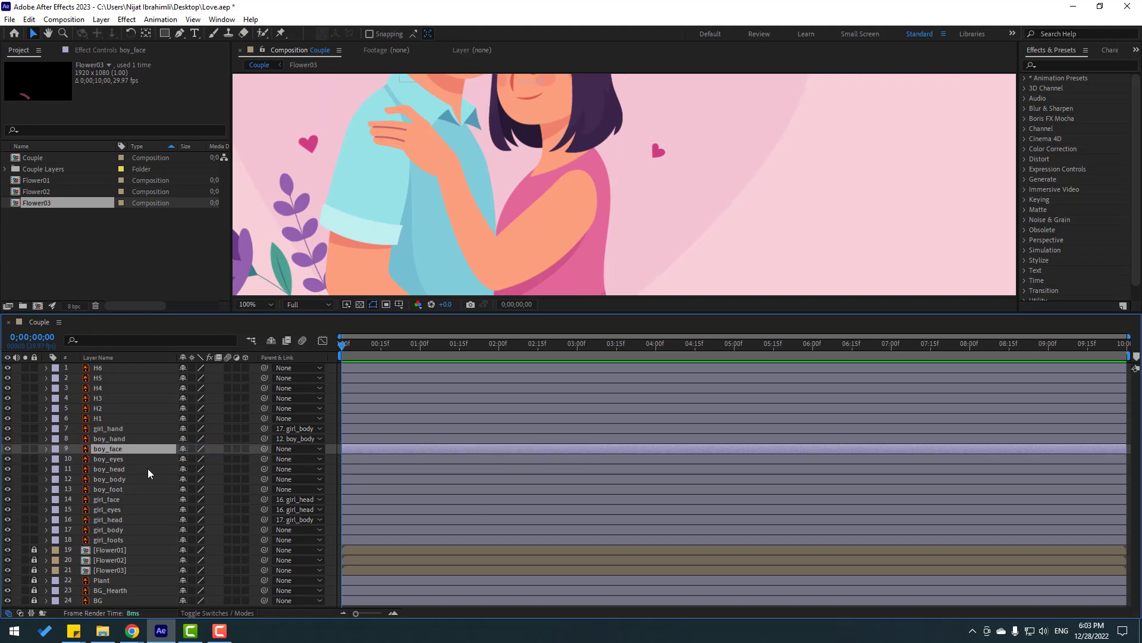
pyautogui.keyDown('ctrl'); pyautogui.click(119, 459); pyautogui.keyUp('ctrl')
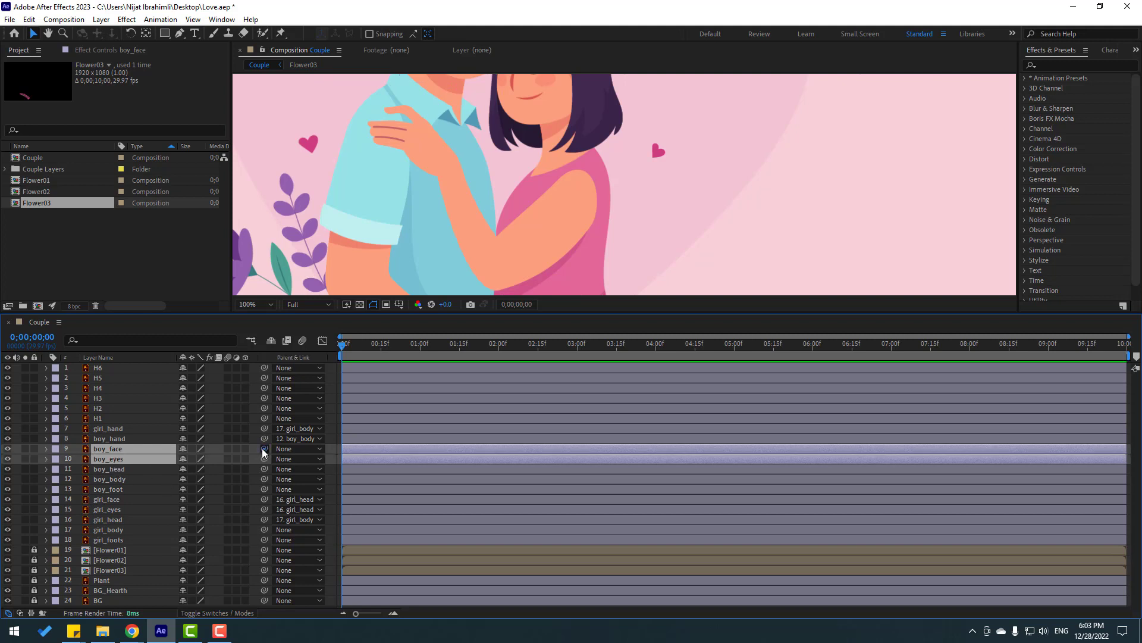
pyautogui.moveTo(264, 450); pyautogui.dragTo(115, 471)
# - Solo boy_head and adjust its anchor point with Pan Behind
pyautogui.click(109, 470)
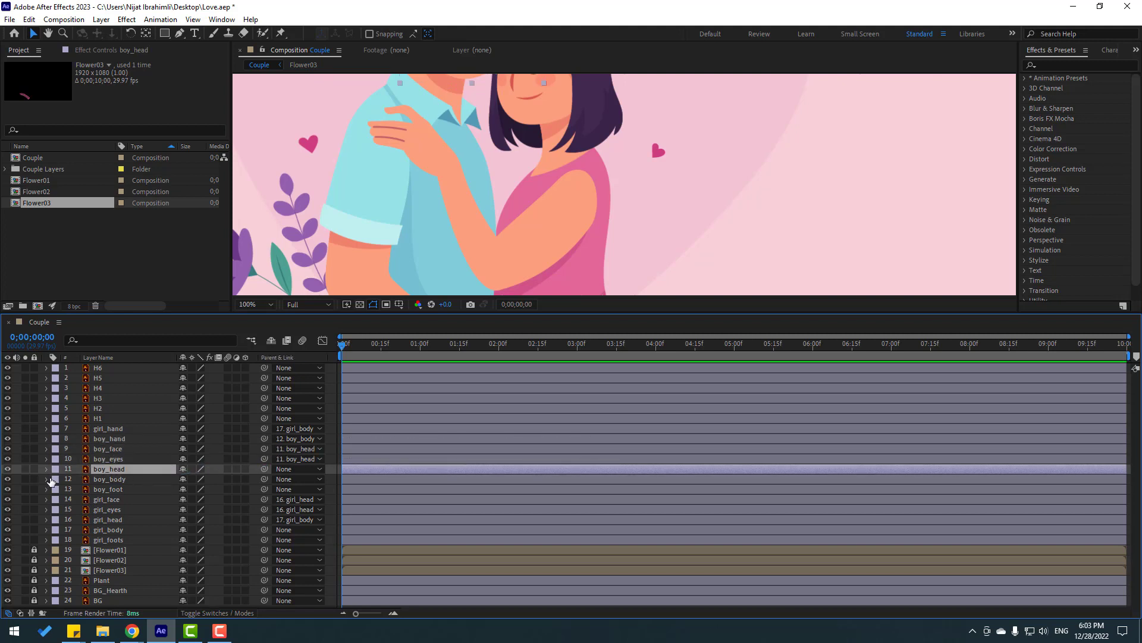
pyautogui.click(26, 469)
pyautogui.moveTo(560, 144); pyautogui.dragTo(588, 267)
pyautogui.scroll(1, 512, 181)
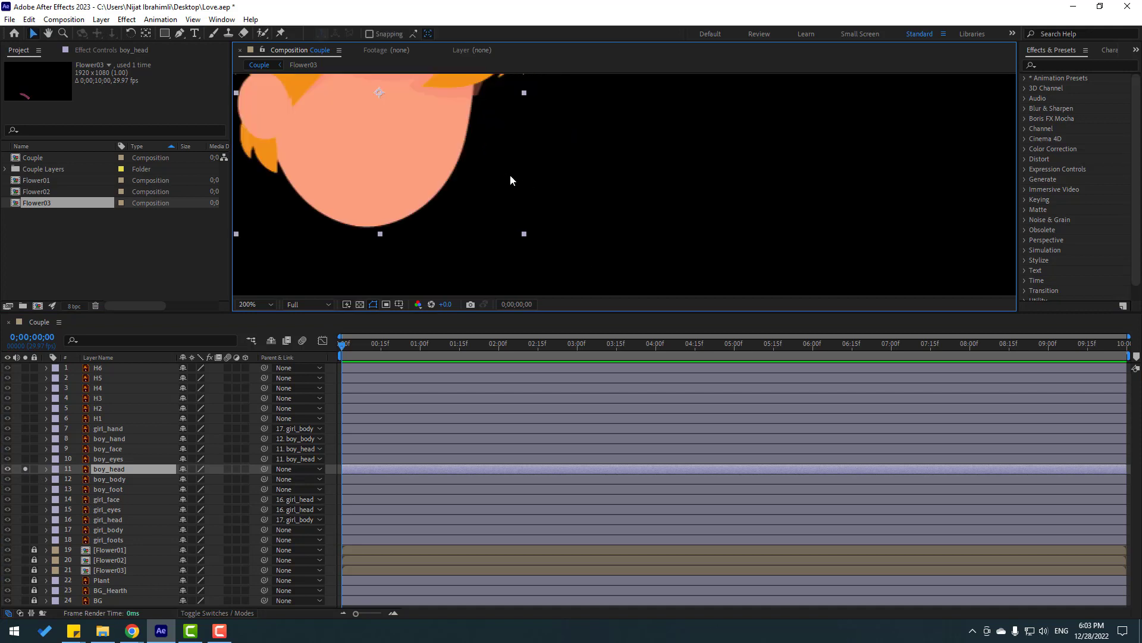
pyautogui.moveTo(333, 116); pyautogui.dragTo(394, 234)
pyautogui.press('y')
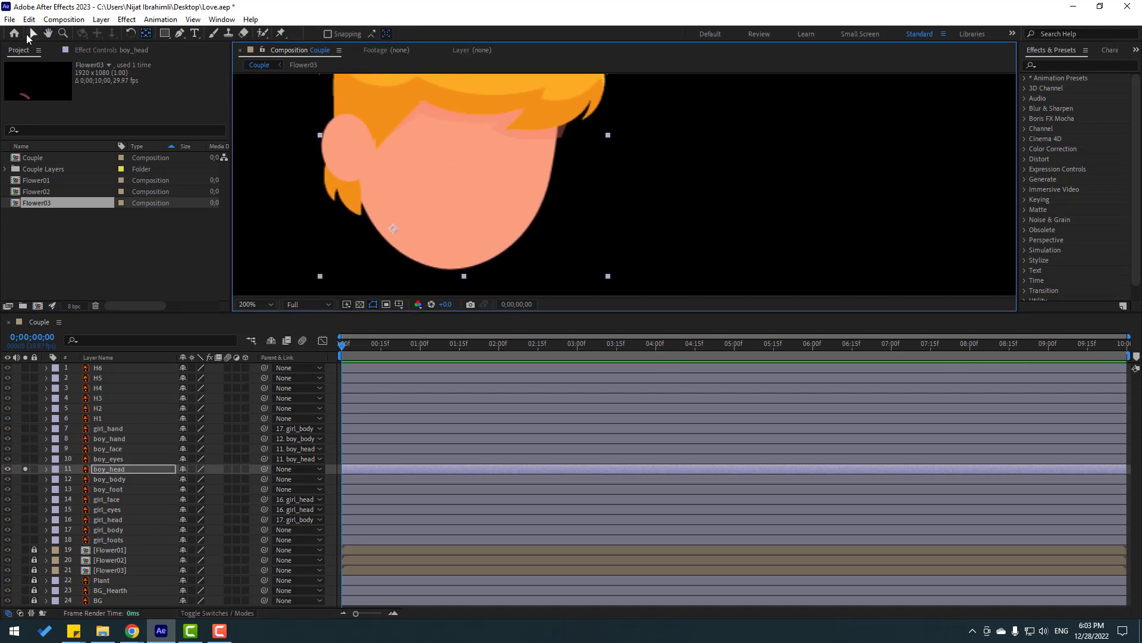
pyautogui.click(33, 33)
pyautogui.click(25, 469)
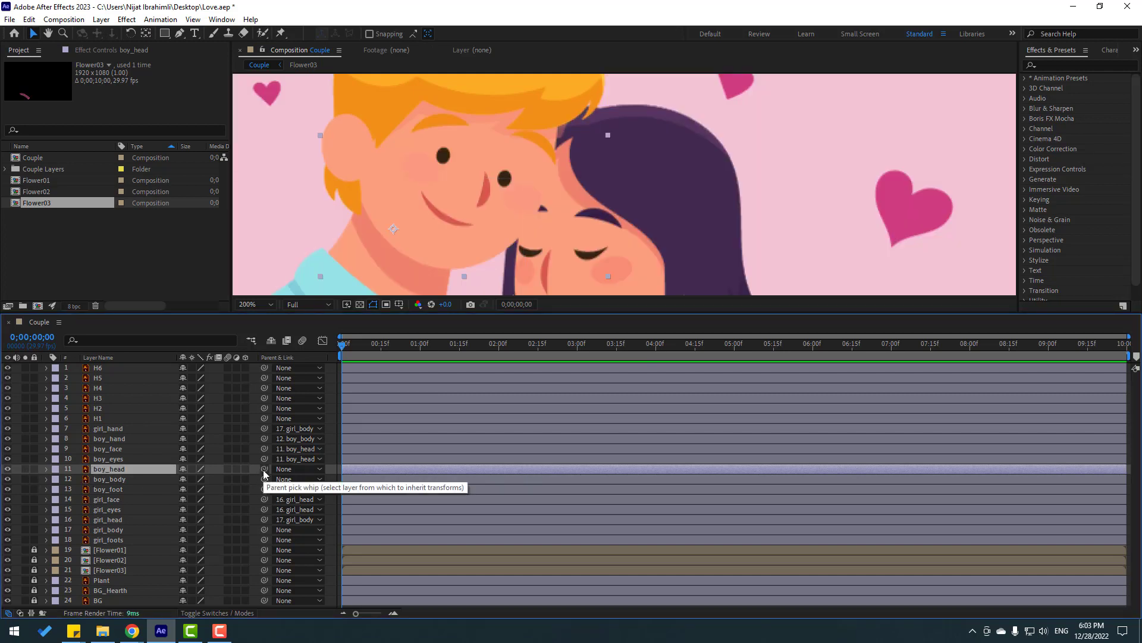
# - Parent boy_head to boy_body and test its pivot with a rotation, then undo it
pyautogui.moveTo(263, 469); pyautogui.dragTo(196, 484)
pyautogui.press('r')
pyautogui.hotkey('ctrl', 'z')
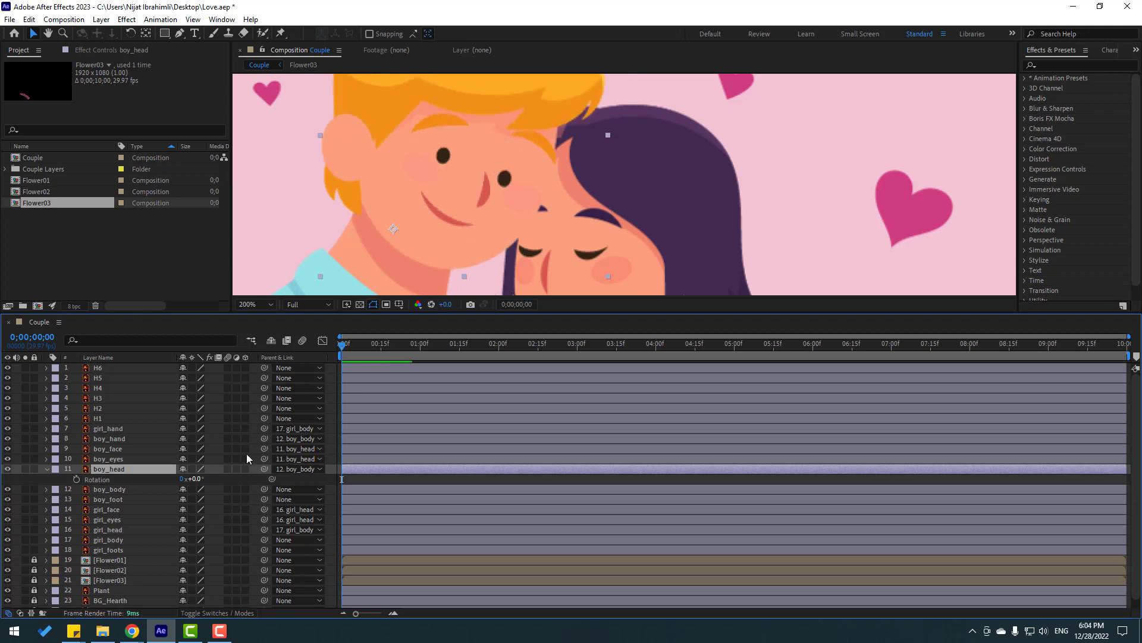
pyautogui.click(47, 471)
# - Fit the whole composition in the viewer and reposition it, then select girl_hand
pyautogui.click(256, 304)
pyautogui.click(263, 332)
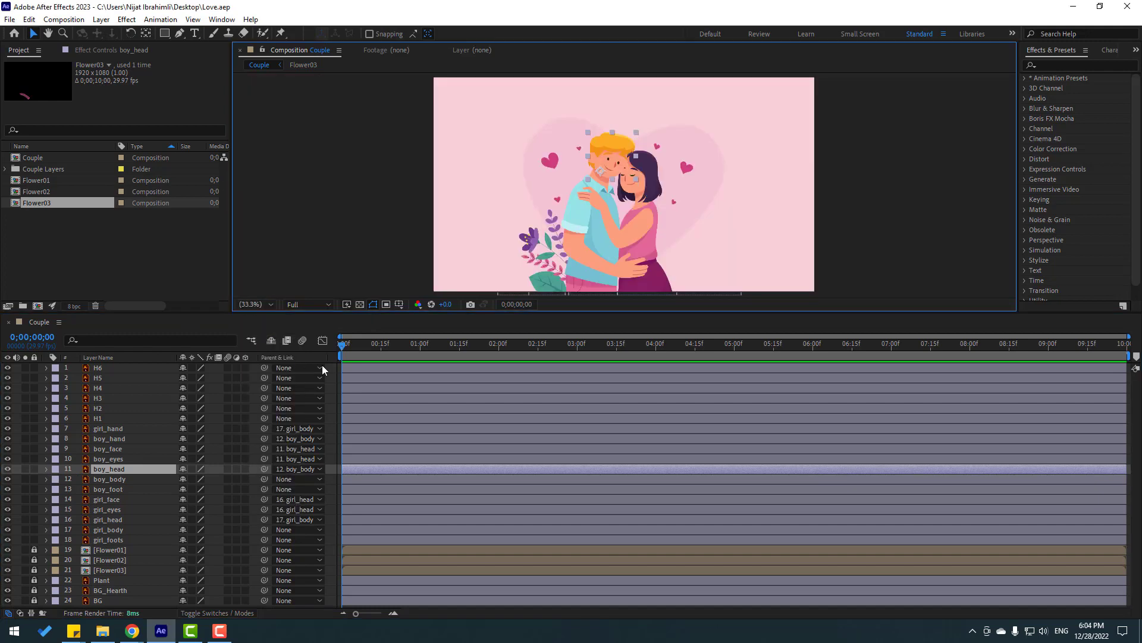
pyautogui.click(381, 216)
pyautogui.scroll(4, 529, 222)
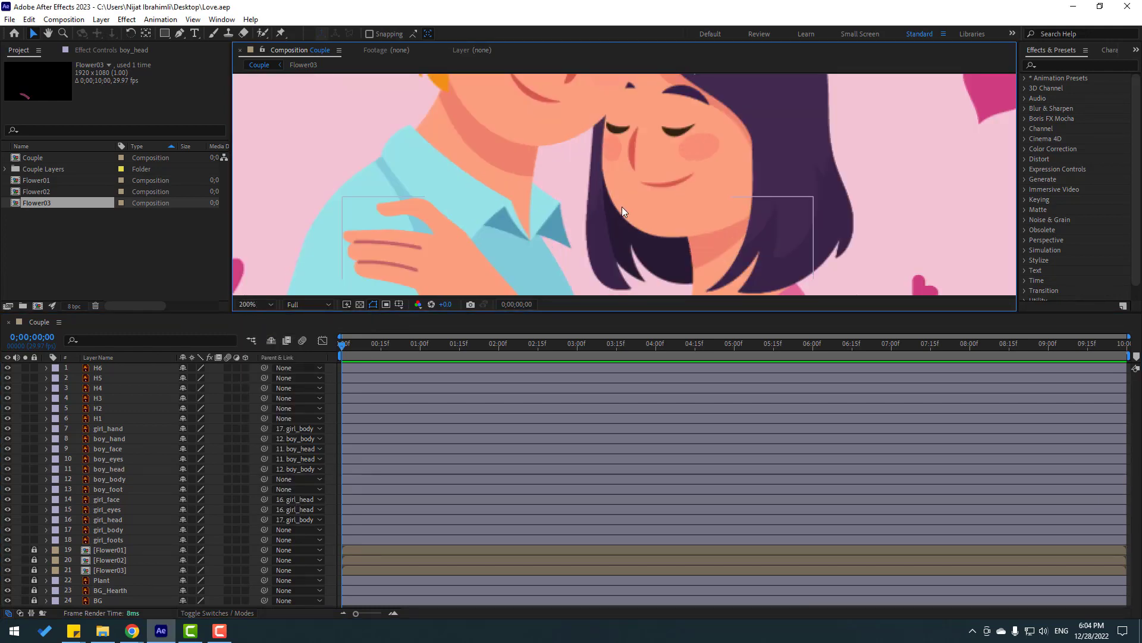
pyautogui.scroll(-3, 529, 222)
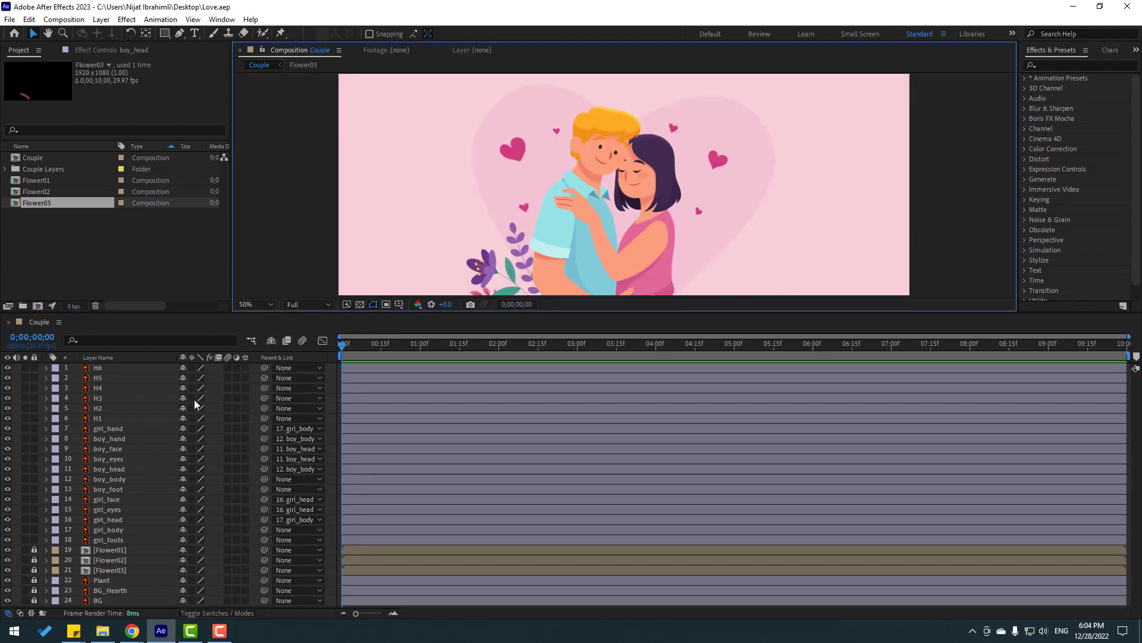
pyautogui.moveTo(454, 241); pyautogui.dragTo(417, 199)
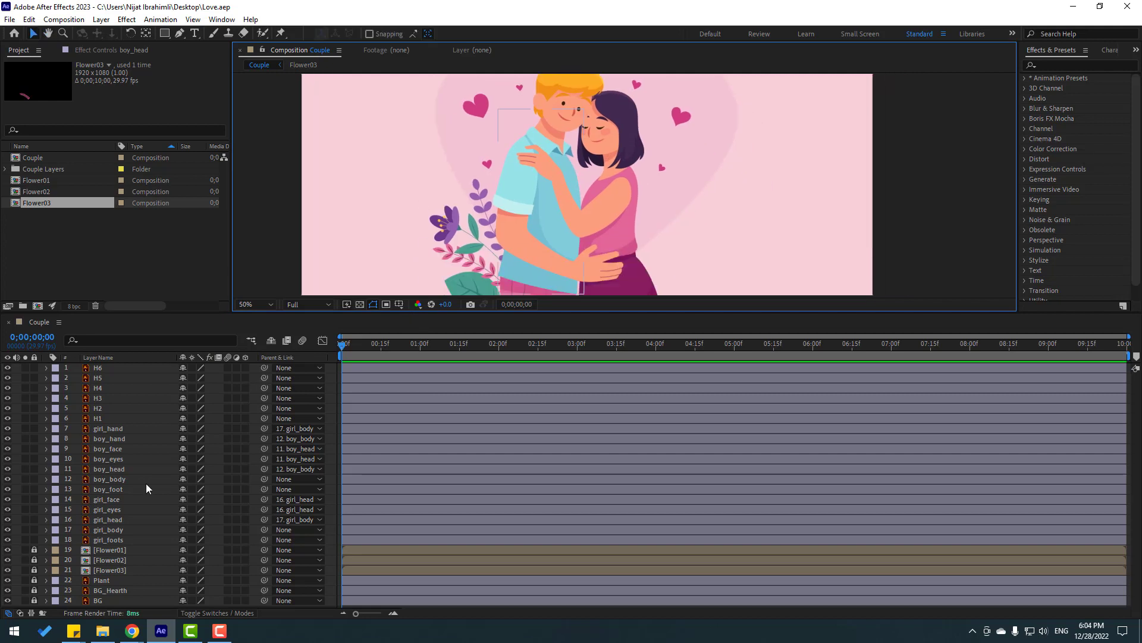
pyautogui.click(107, 428)
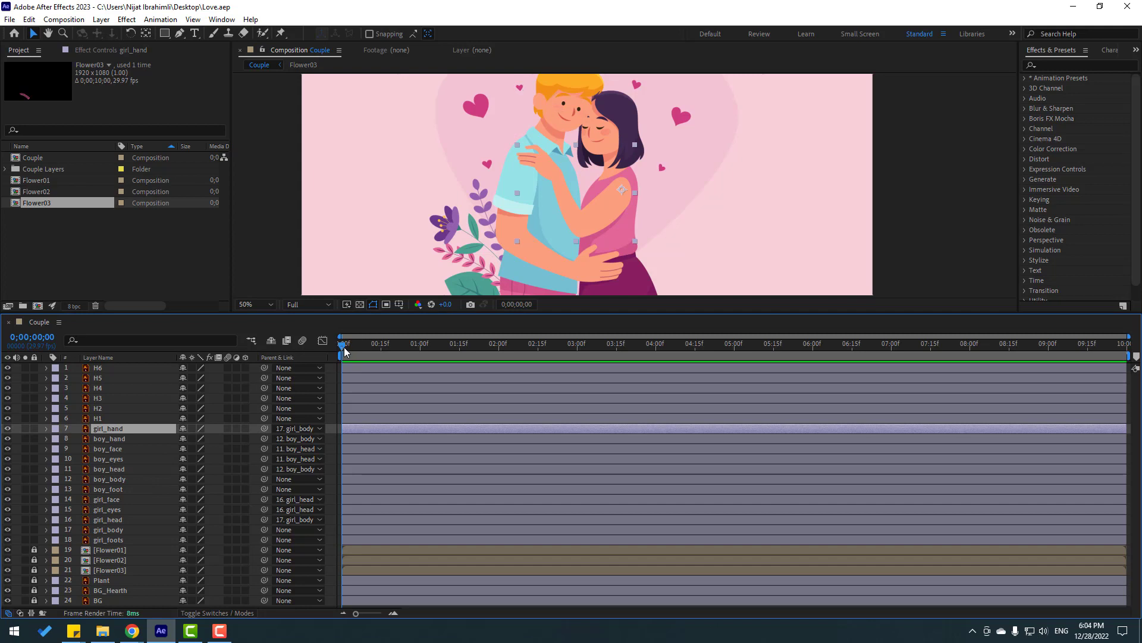
# - Keyframe girl_hand Rotation from -42° at frame 0 to -2° at frame 12
pyautogui.press('r')
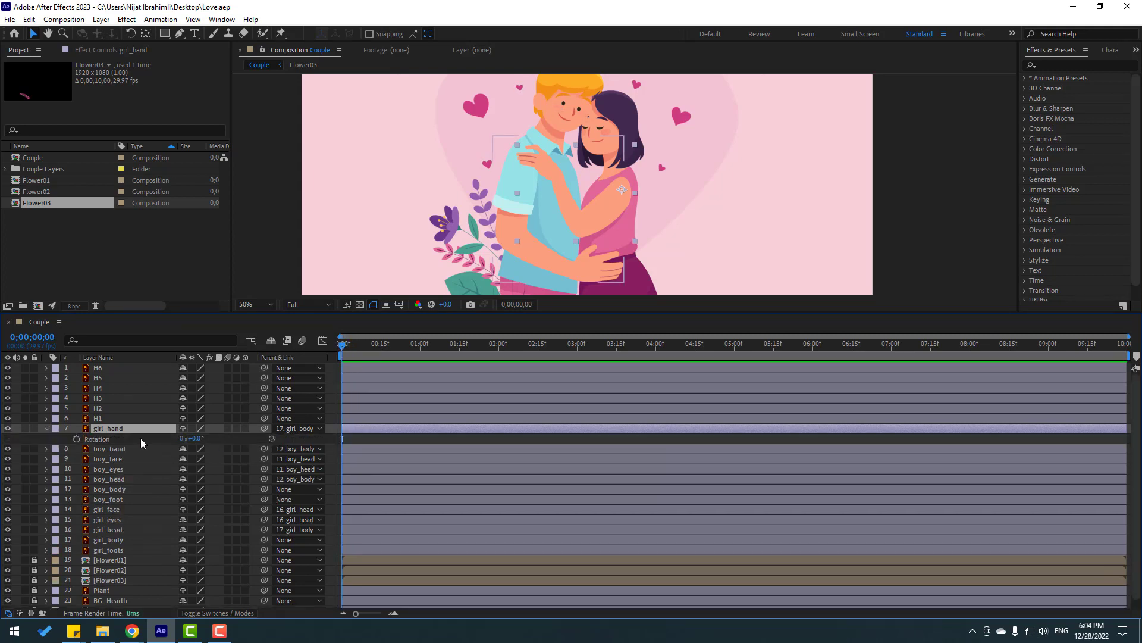
pyautogui.moveTo(526, 255); pyautogui.dragTo(515, 266)
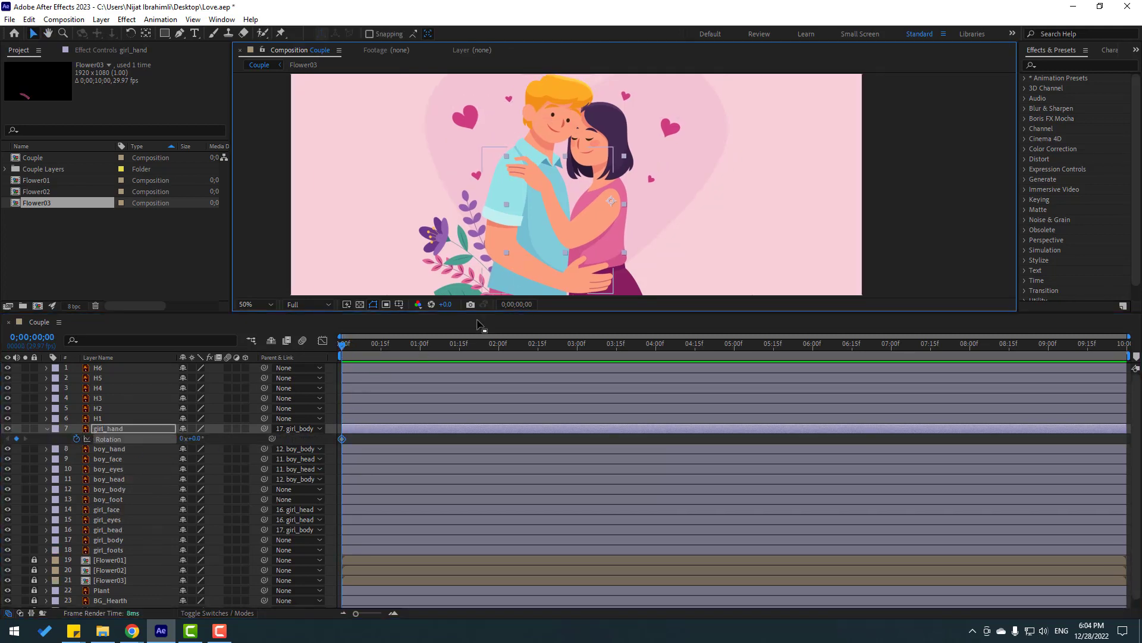
pyautogui.moveTo(194, 439); pyautogui.dragTo(169, 439)
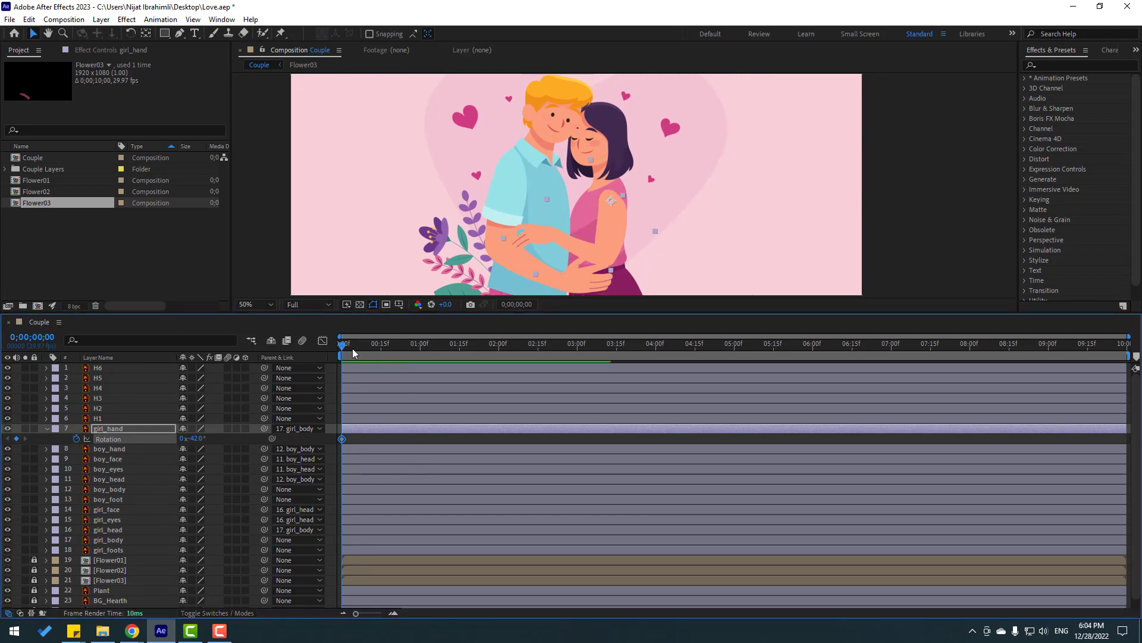
pyautogui.moveTo(368, 352); pyautogui.dragTo(373, 352)
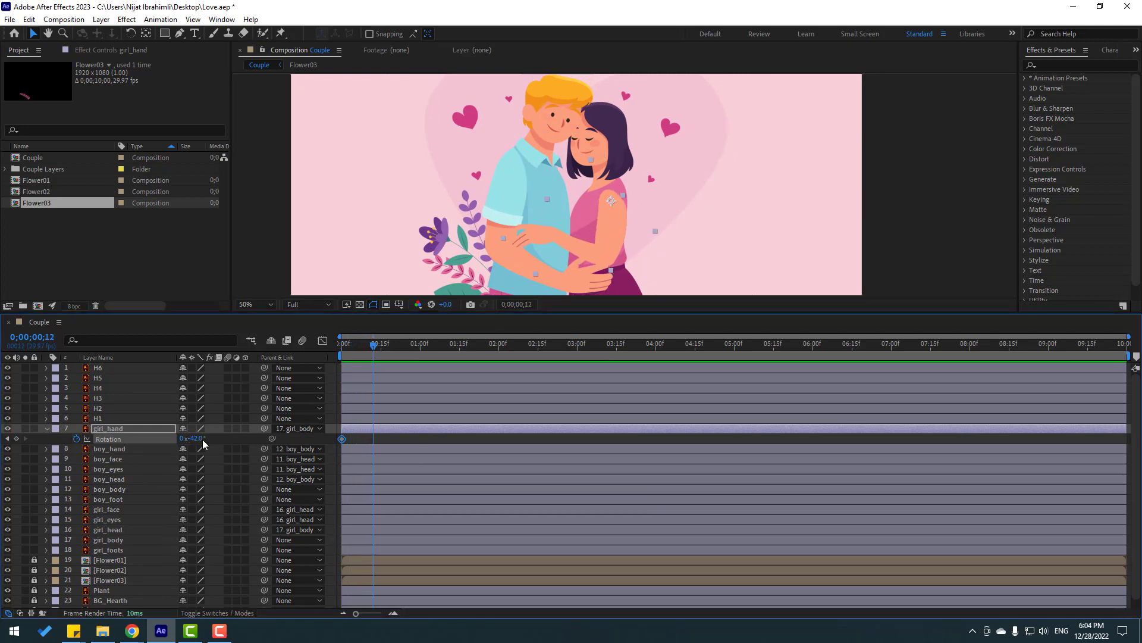
pyautogui.moveTo(210, 438); pyautogui.dragTo(286, 469)
# - Apply Easy Ease to the girl_hand rotation keyframes and move the second keyframe later
pyautogui.rightClick(342, 438)
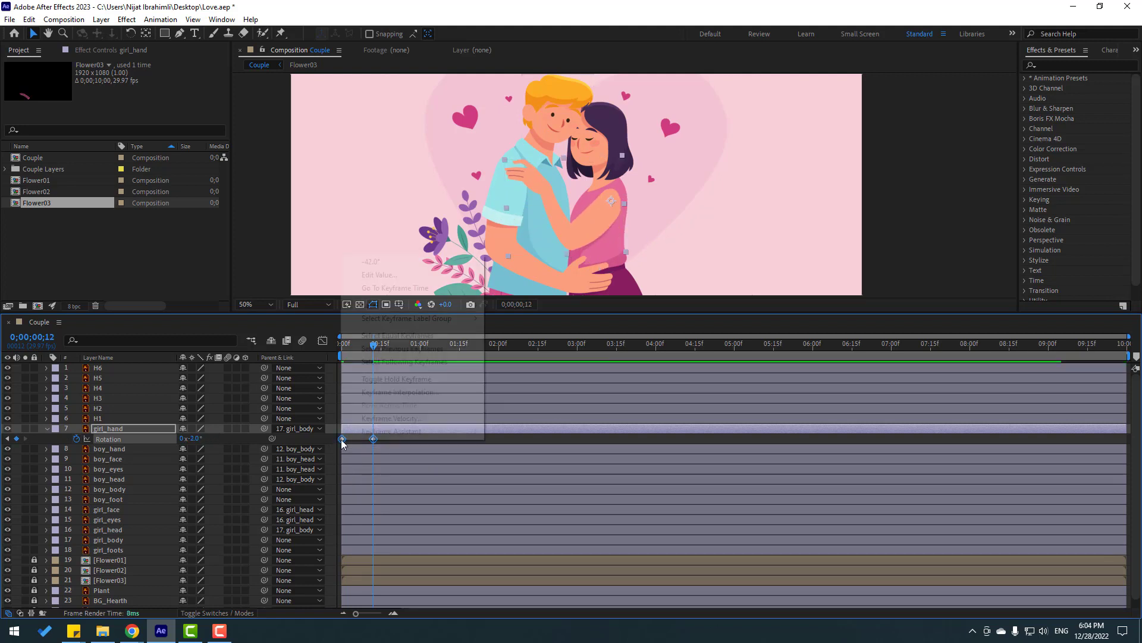
pyautogui.moveTo(416, 431)
pyautogui.click(524, 470)
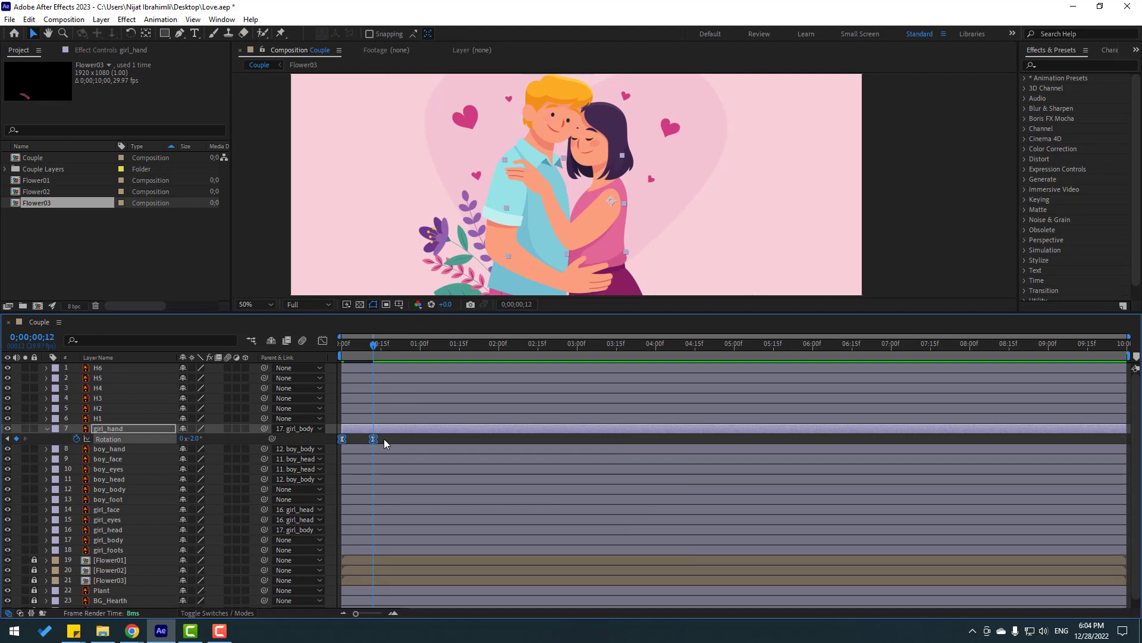
pyautogui.click(381, 445)
pyautogui.moveTo(374, 440)
pyautogui.mouseDown()
pyautogui.moveTo(394, 441)
pyautogui.moveTo(329, 445)
pyautogui.moveTo(360, 439)
pyautogui.mouseUp()
pyautogui.click(384, 444)
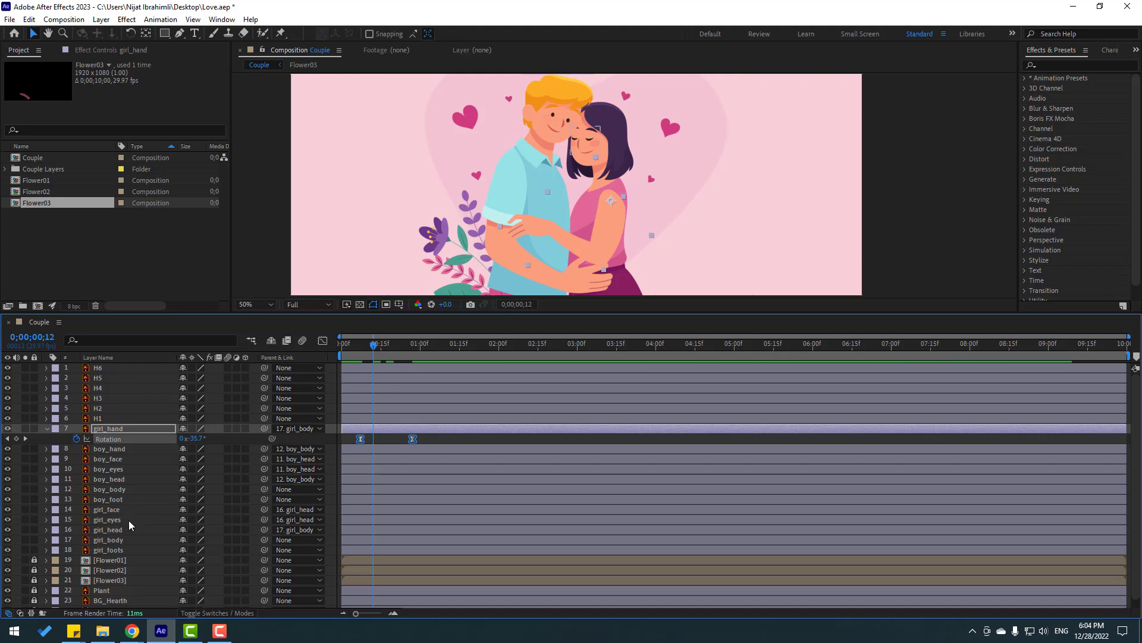
pyautogui.click(116, 539)
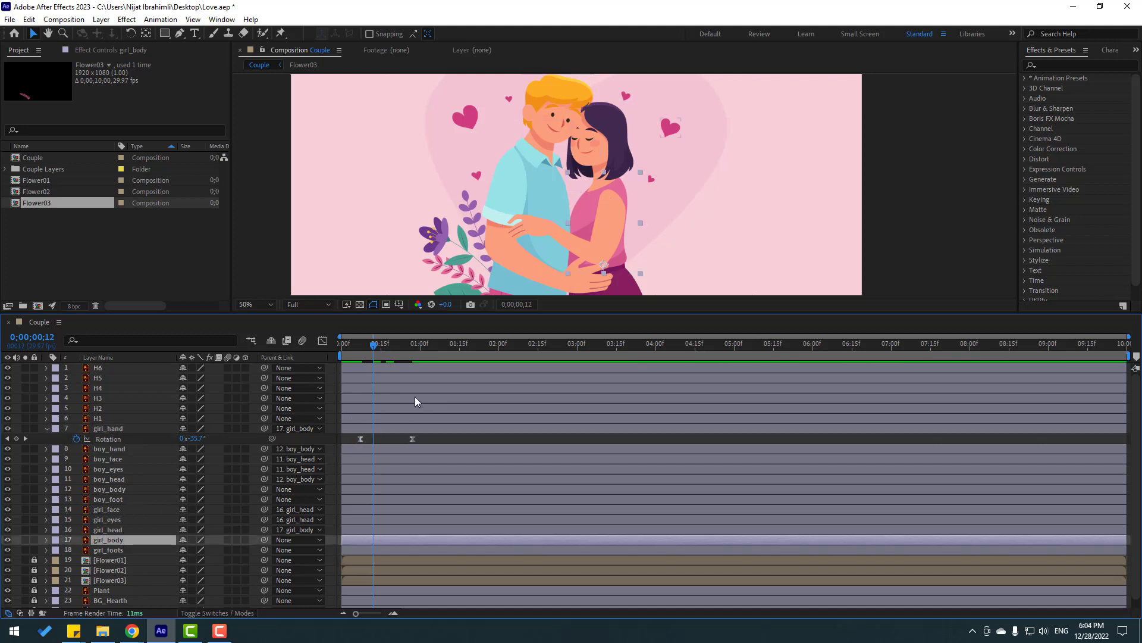
# - Keyframe girl_body Rotation at 6° on frame 0 and -4° on frame 20
pyautogui.press('r')
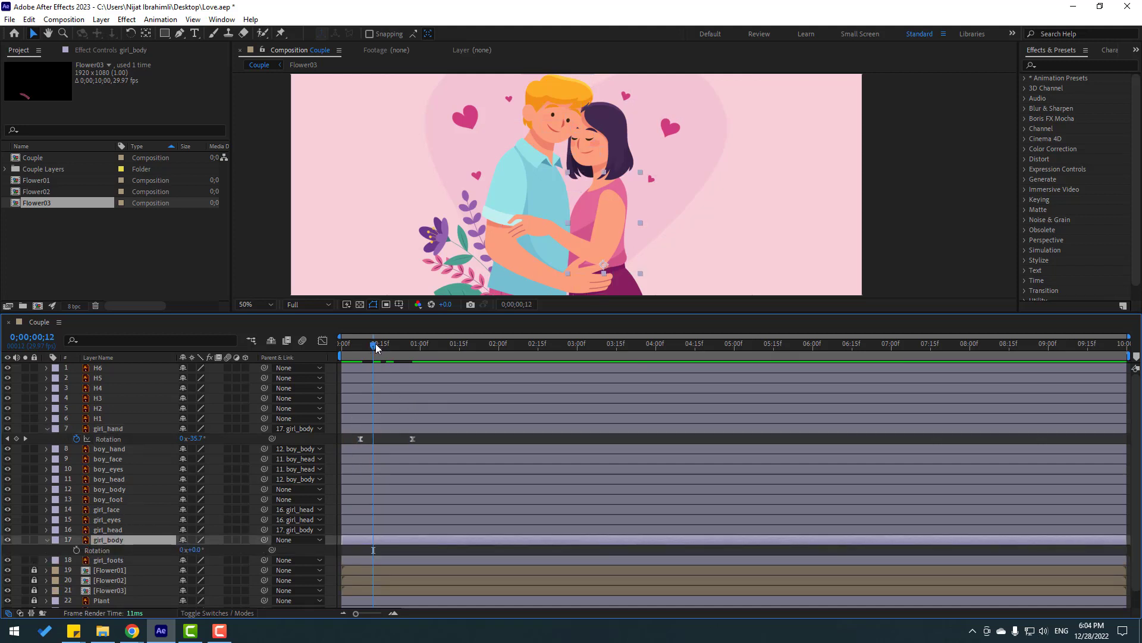
pyautogui.moveTo(376, 345); pyautogui.dragTo(350, 345)
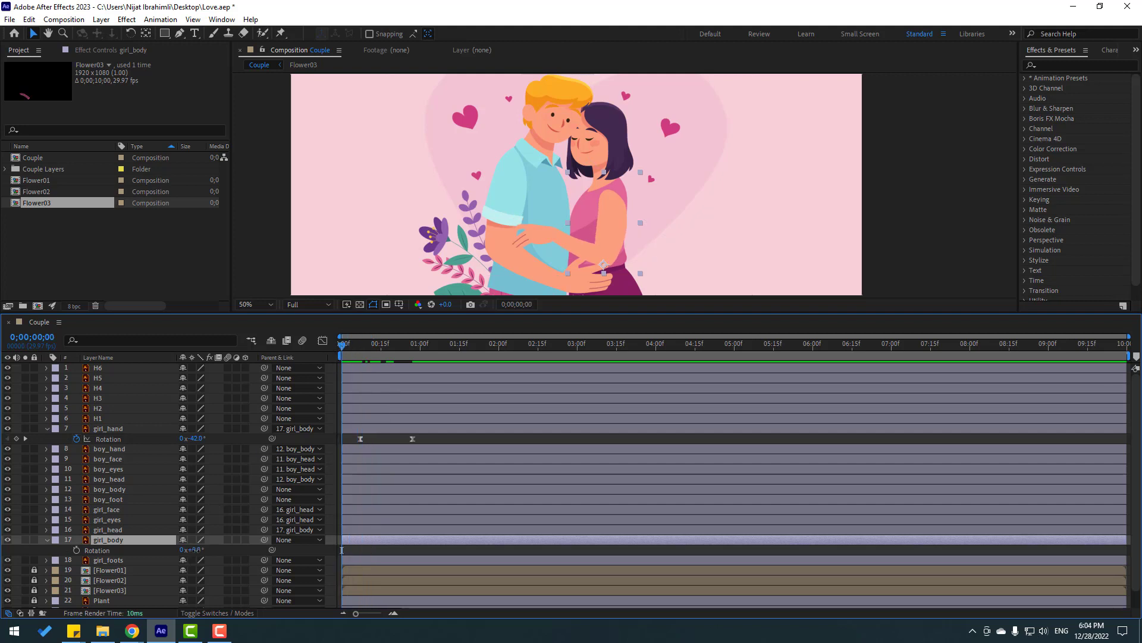
pyautogui.moveTo(193, 549); pyautogui.dragTo(198, 550)
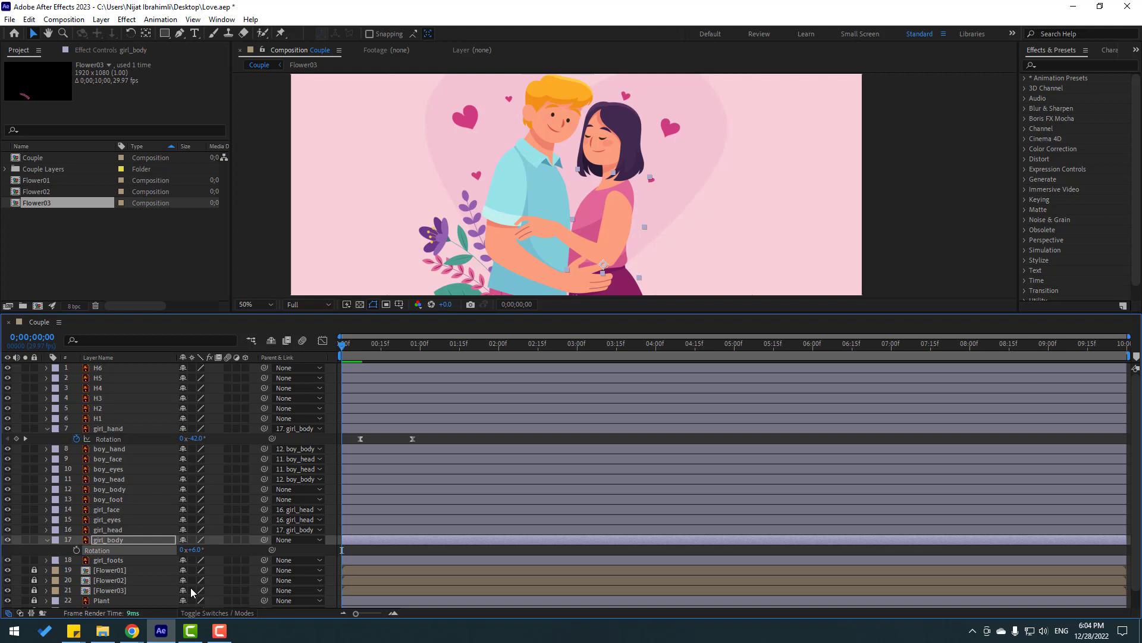
pyautogui.click(76, 549)
pyautogui.moveTo(360, 344); pyautogui.dragTo(394, 344)
pyautogui.moveTo(194, 550); pyautogui.dragTo(190, 550)
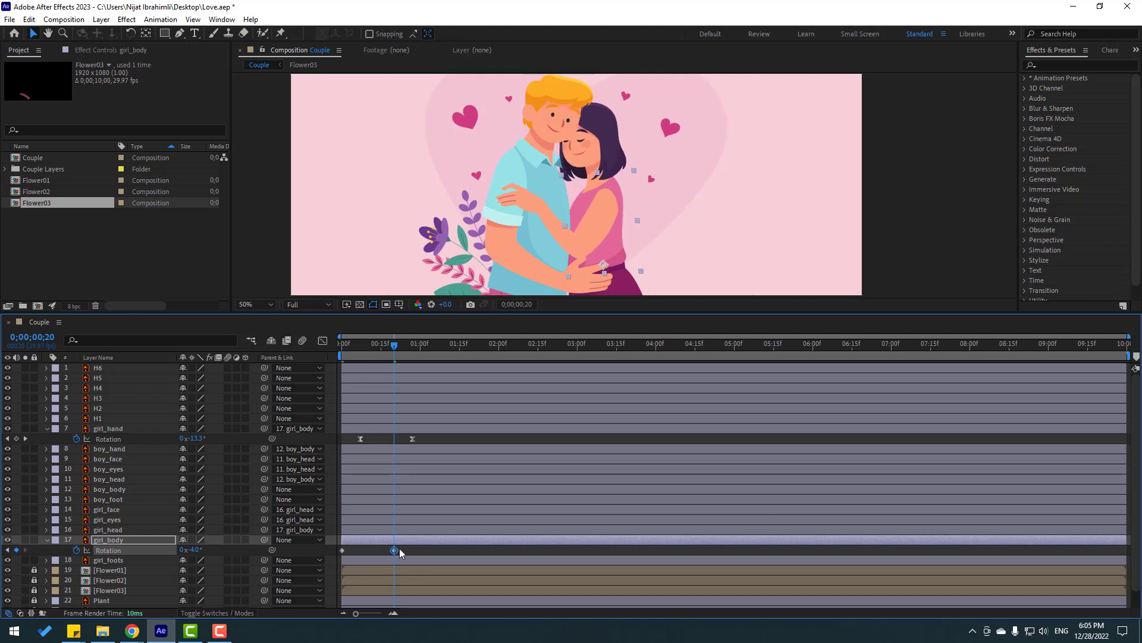
# - Apply Easy Ease to both girl_body rotation keyframes
pyautogui.moveTo(400, 552); pyautogui.dragTo(336, 565)
pyautogui.rightClick(343, 550)
pyautogui.moveTo(417, 541)
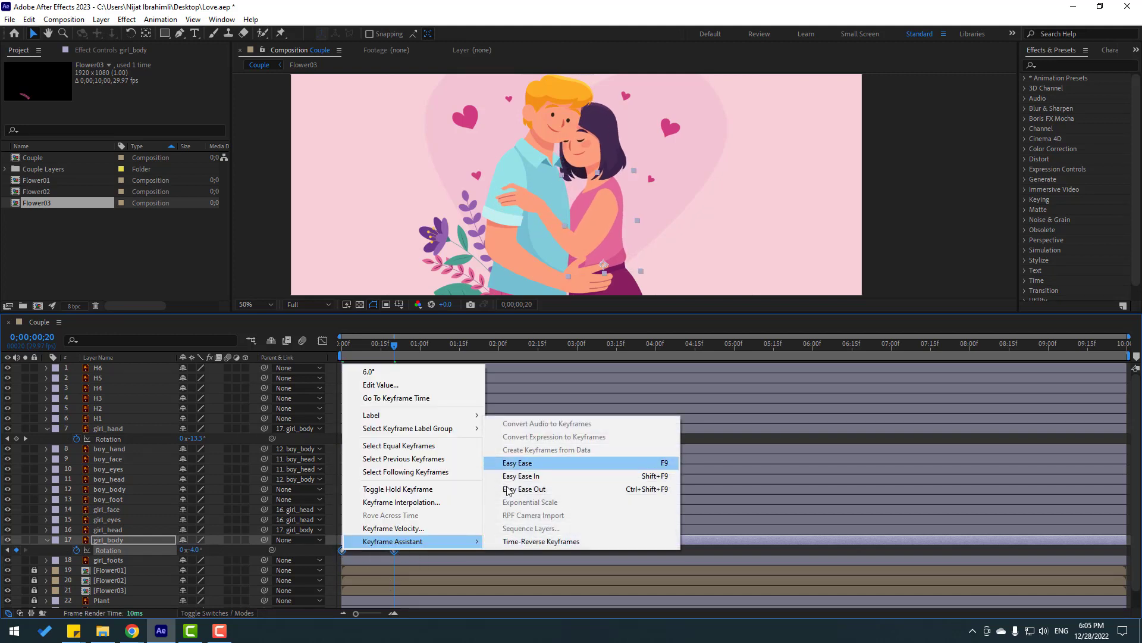
pyautogui.click(507, 490)
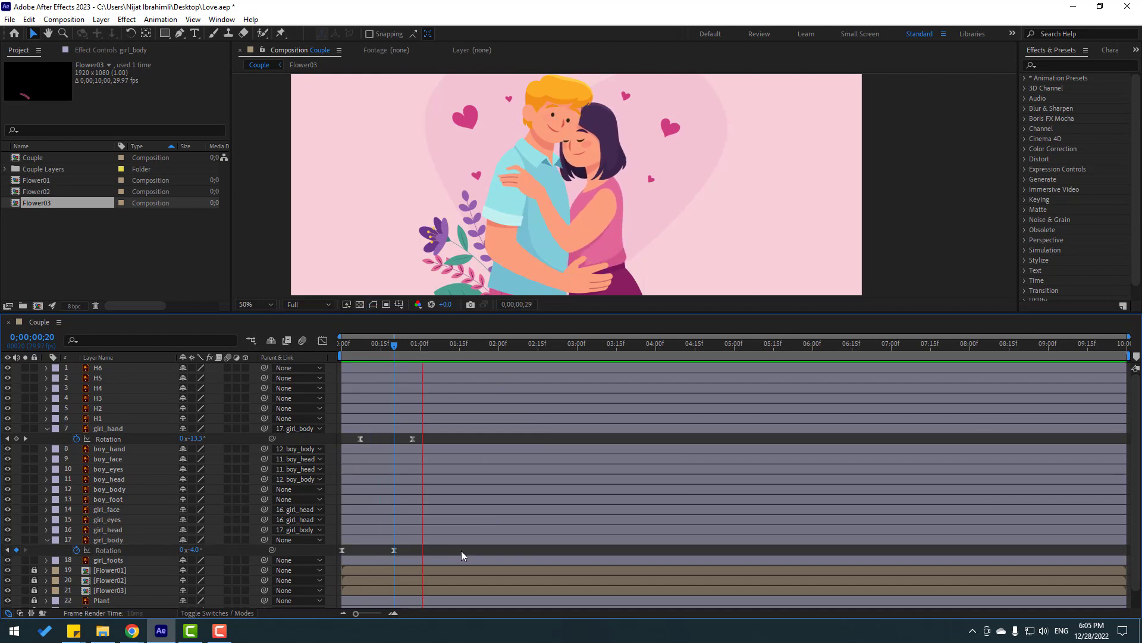
pyautogui.moveTo(425, 437); pyautogui.dragTo(341, 549)
# - In the Graph Editor, drag the influence handles to shift girl_hand's speed peak earlier, then preview
pyautogui.click(323, 341)
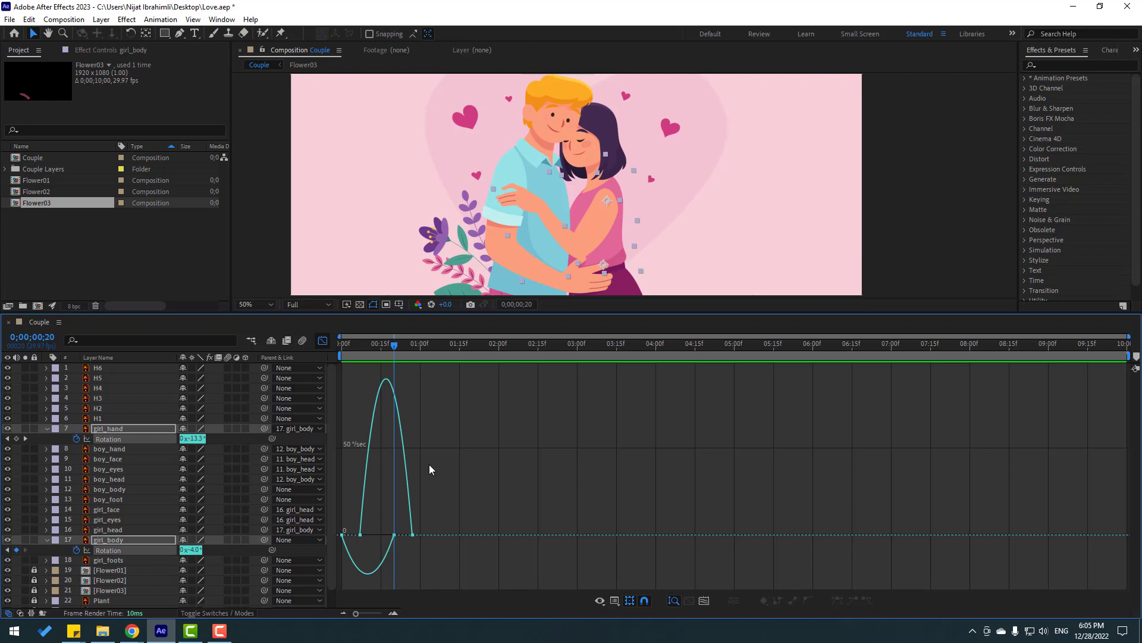
pyautogui.click(374, 534)
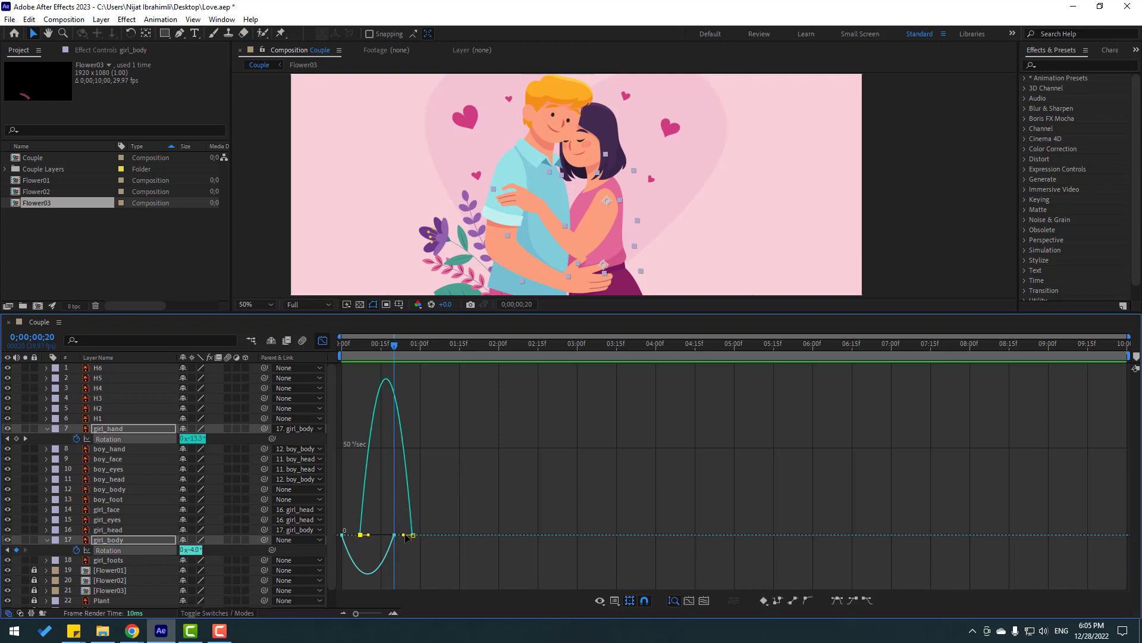
pyautogui.moveTo(403, 535); pyautogui.dragTo(362, 550)
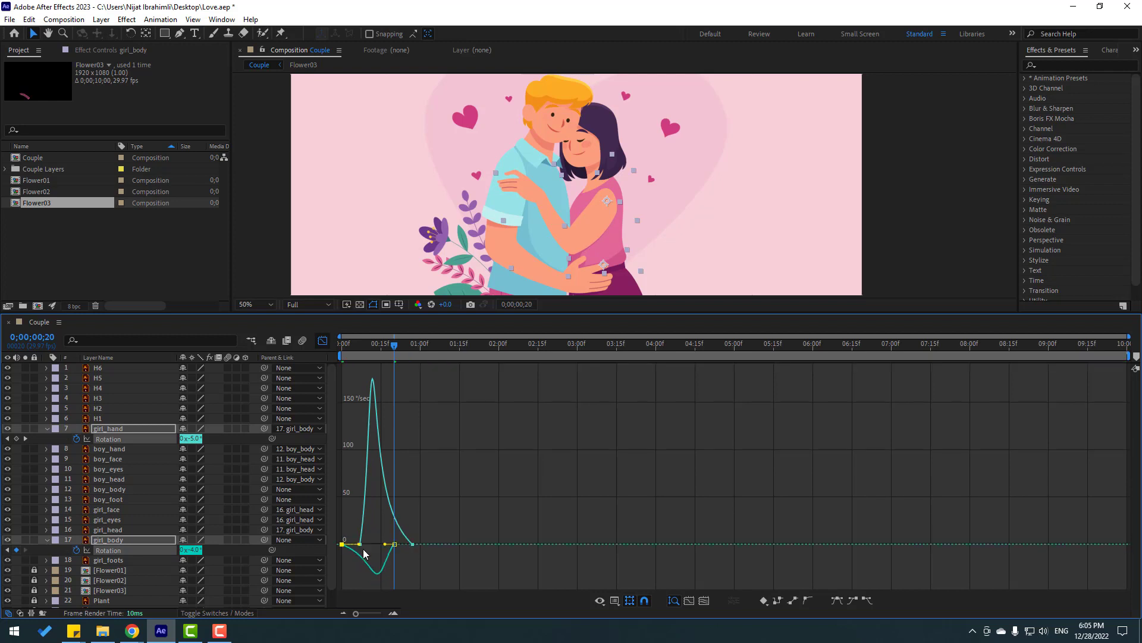
pyautogui.press('space')
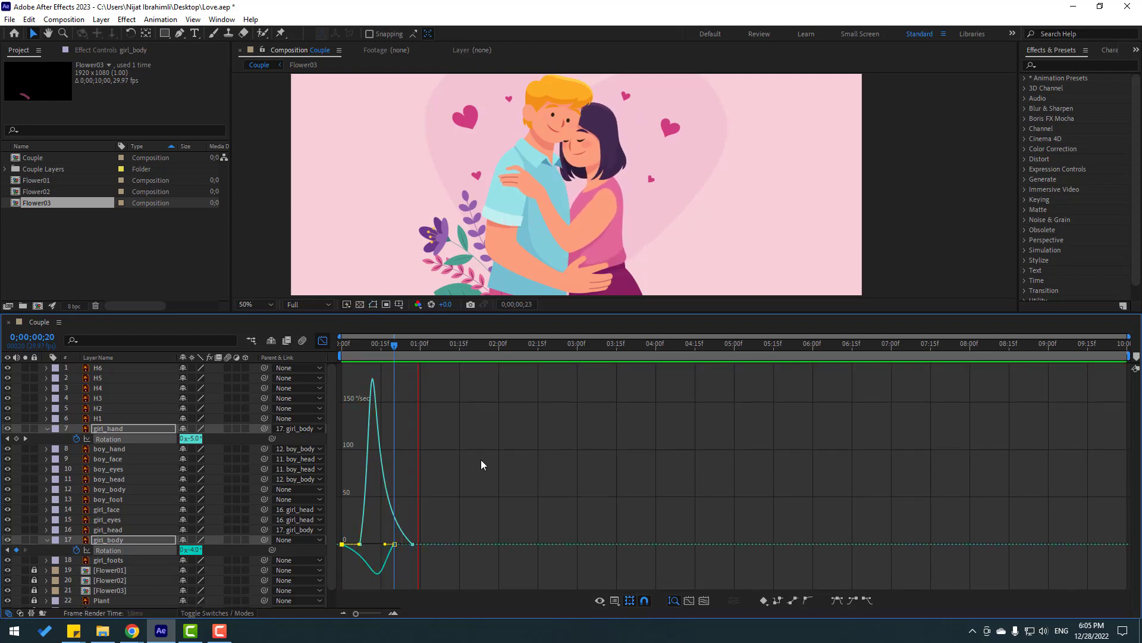
pyautogui.press('space')
pyautogui.hotkey('shift', 'F3')
pyautogui.moveTo(393, 347); pyautogui.dragTo(313, 348)
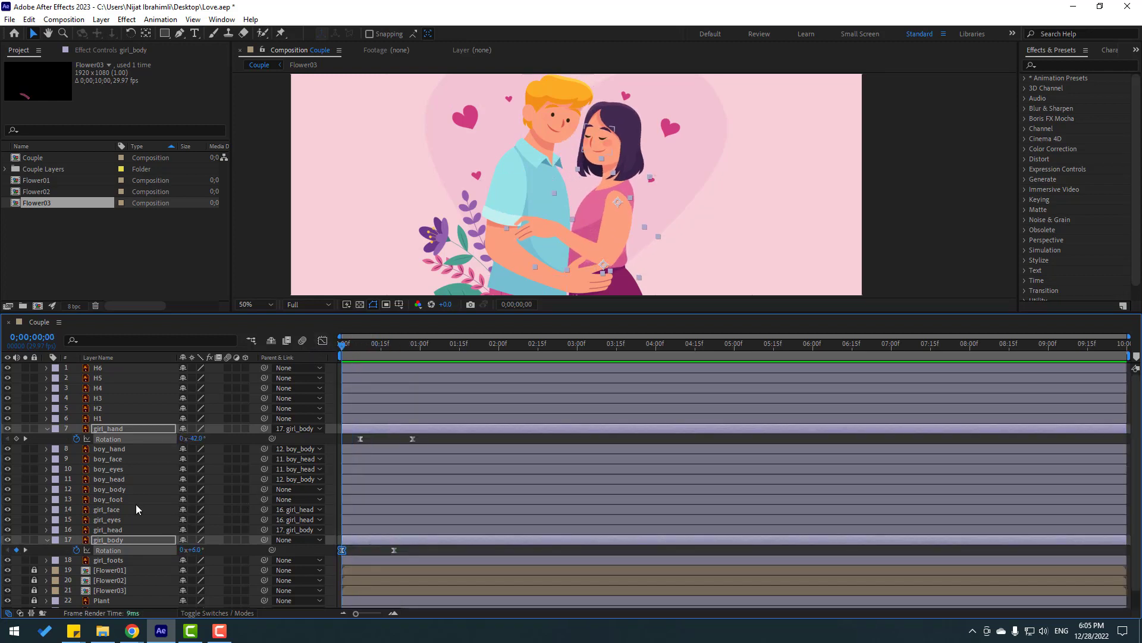
# - Set a boy_body Rotation keyframe at frame 0
pyautogui.click(107, 489)
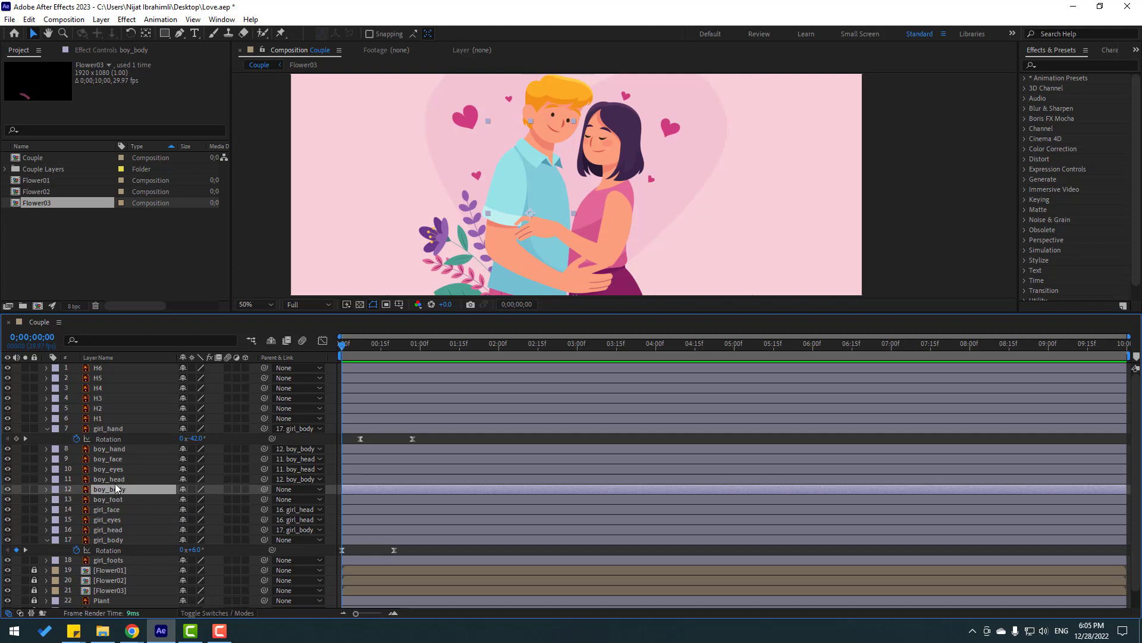
pyautogui.press('r')
pyautogui.click(77, 500)
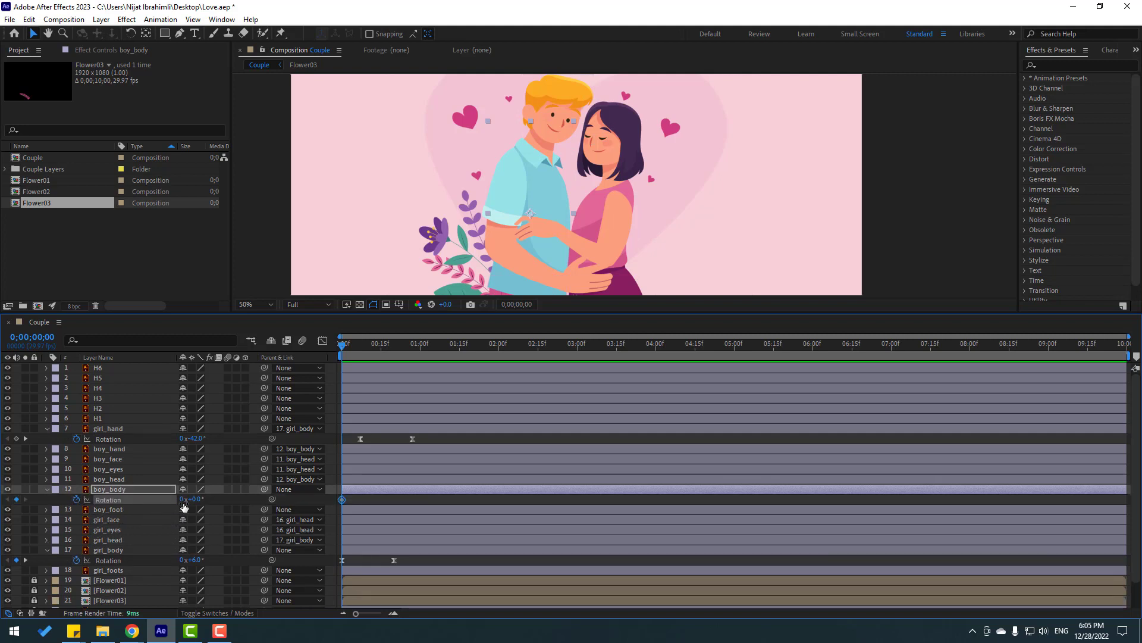
pyautogui.moveTo(194, 503); pyautogui.dragTo(188, 503)
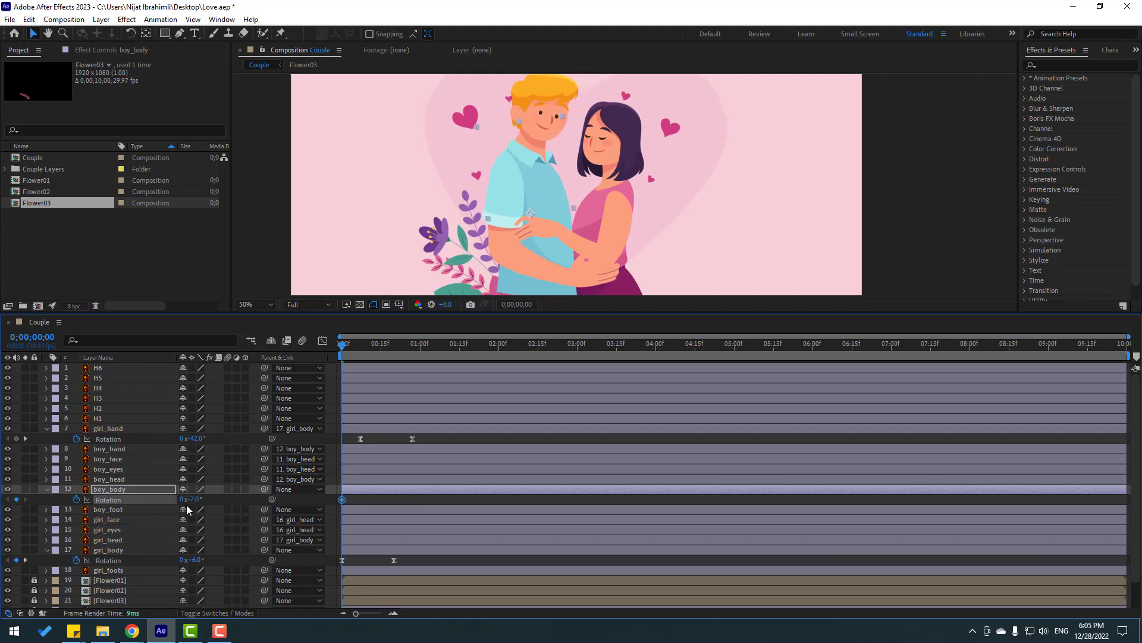
pyautogui.hotkey('ctrl', 'z')
# - Move boy_body's anchor point down to the boy's hip with Pan Behind
pyautogui.middleClick(427, 206)
pyautogui.moveTo(426, 206); pyautogui.dragTo(410, 177)
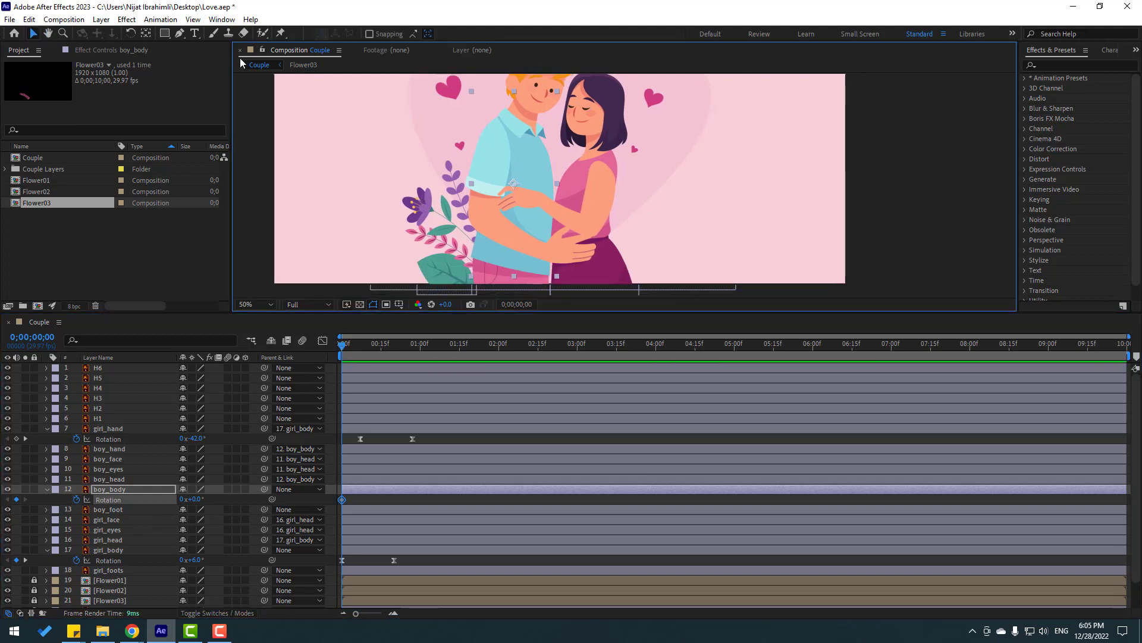
pyautogui.press('y')
pyautogui.moveTo(515, 187); pyautogui.dragTo(506, 260)
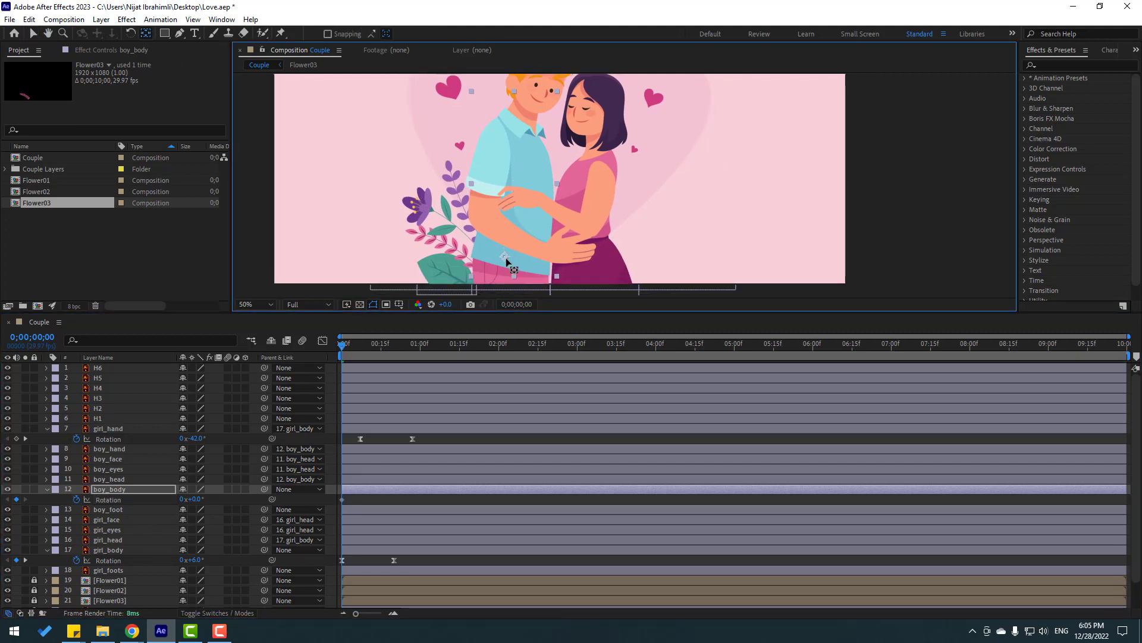
pyautogui.click(34, 33)
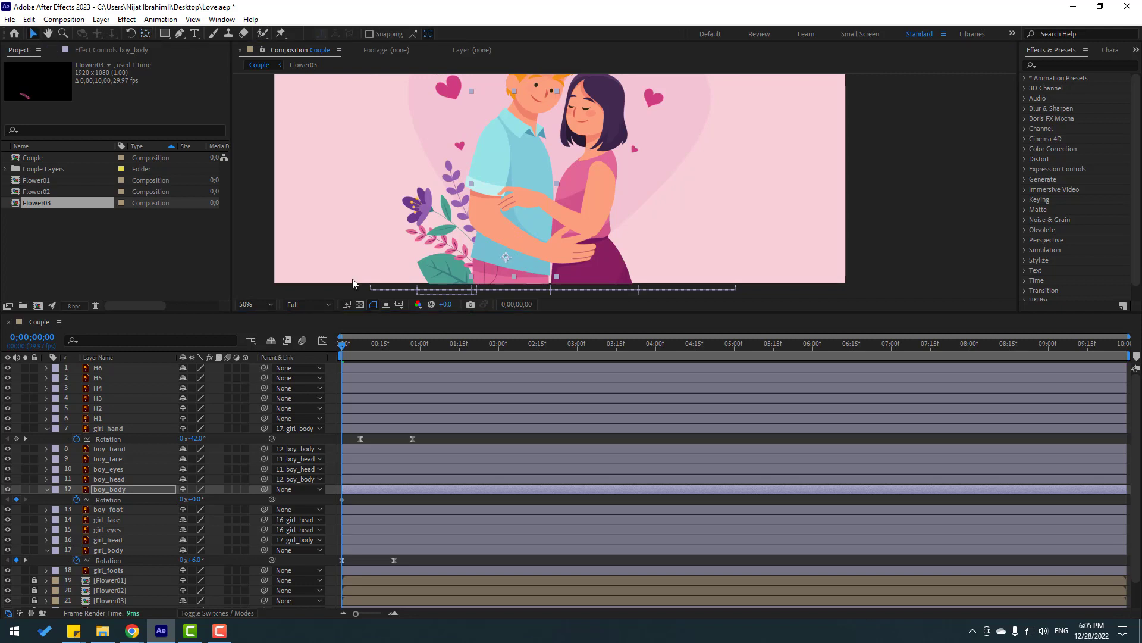
pyautogui.moveTo(194, 500); pyautogui.dragTo(201, 499)
pyautogui.hotkey('ctrl', 'z')
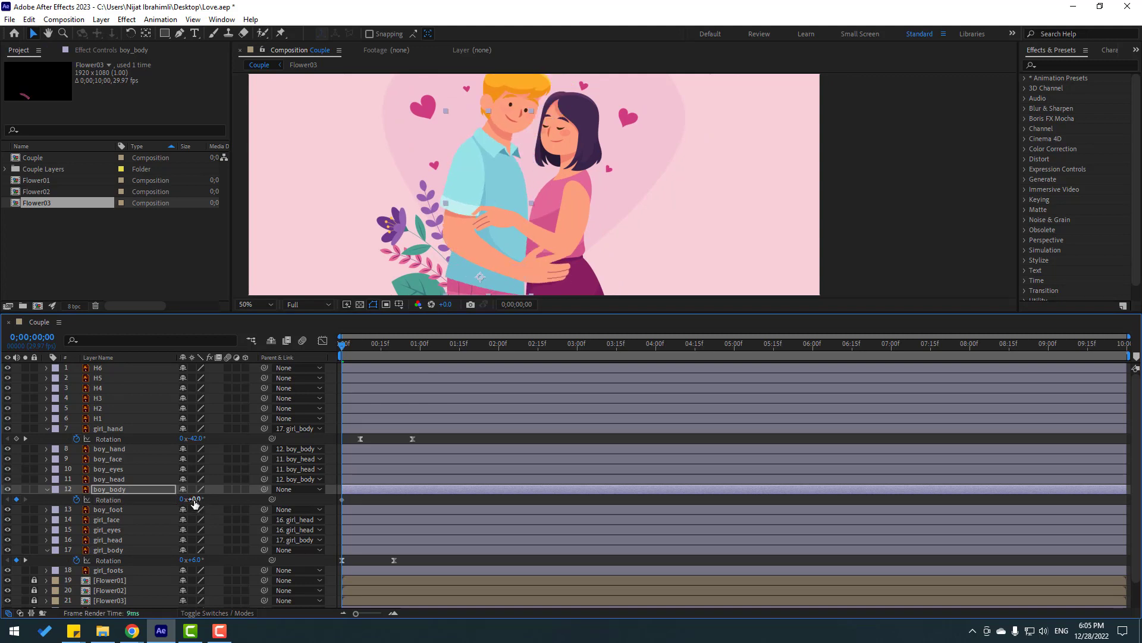
# - Enter -5° for boy_body Rotation at frame 0
pyautogui.click(194, 500)
pyautogui.write('-5')
pyautogui.press('Return')
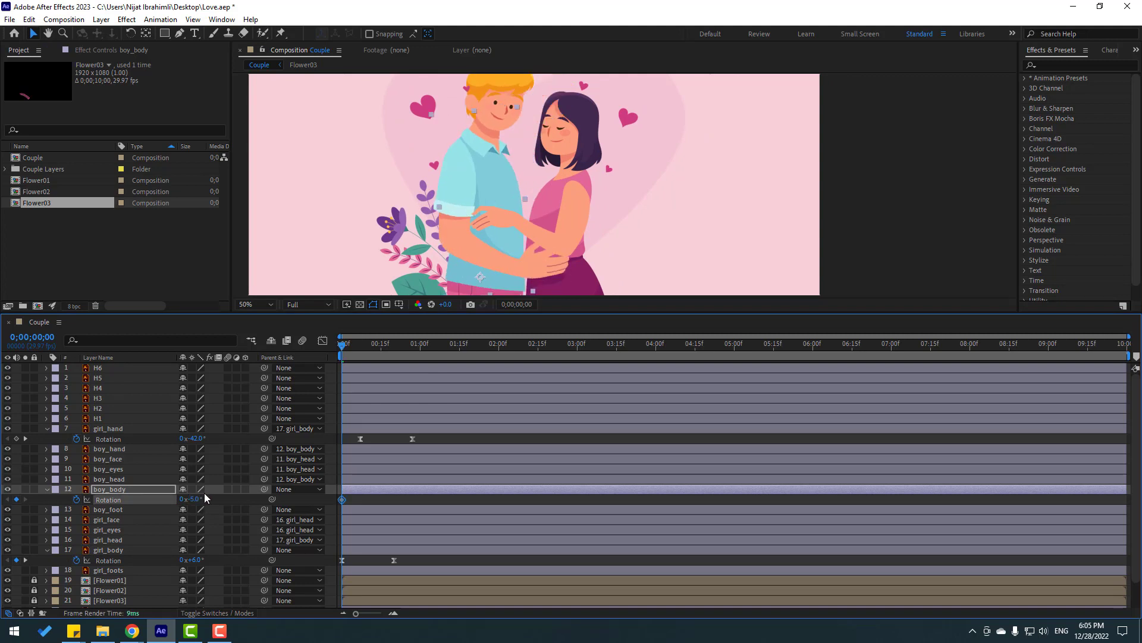
pyautogui.moveTo(353, 348); pyautogui.dragTo(395, 352)
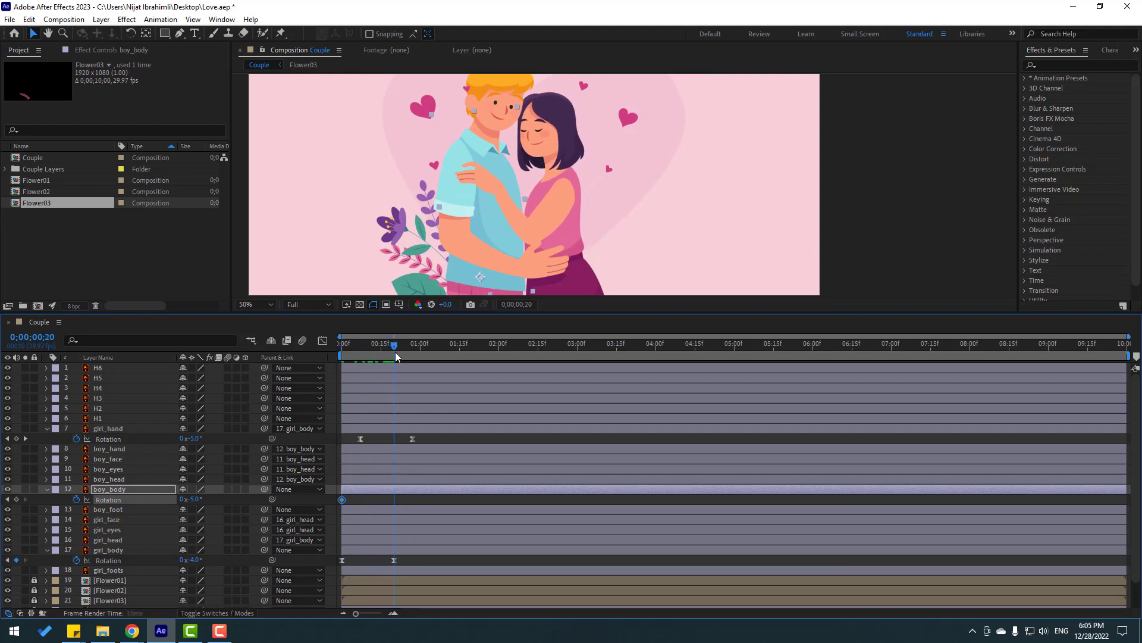
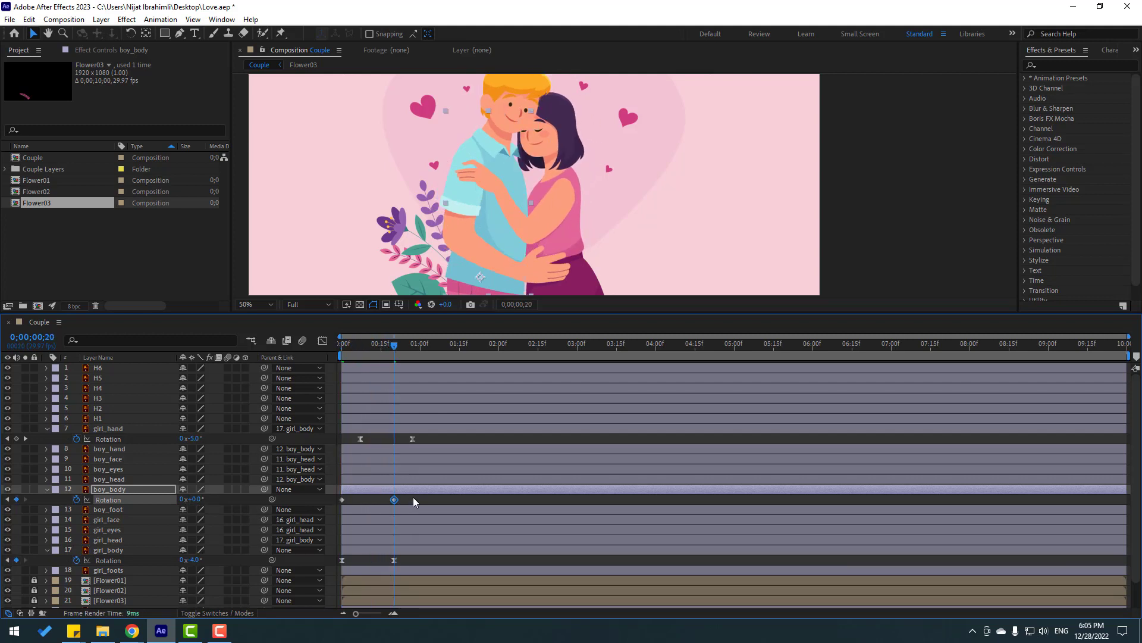
# - Apply Easy Ease to boy_body's Rotation keyframes, then preview the couple's animation
pyautogui.rightClick(342, 502)
pyautogui.moveTo(452, 492)
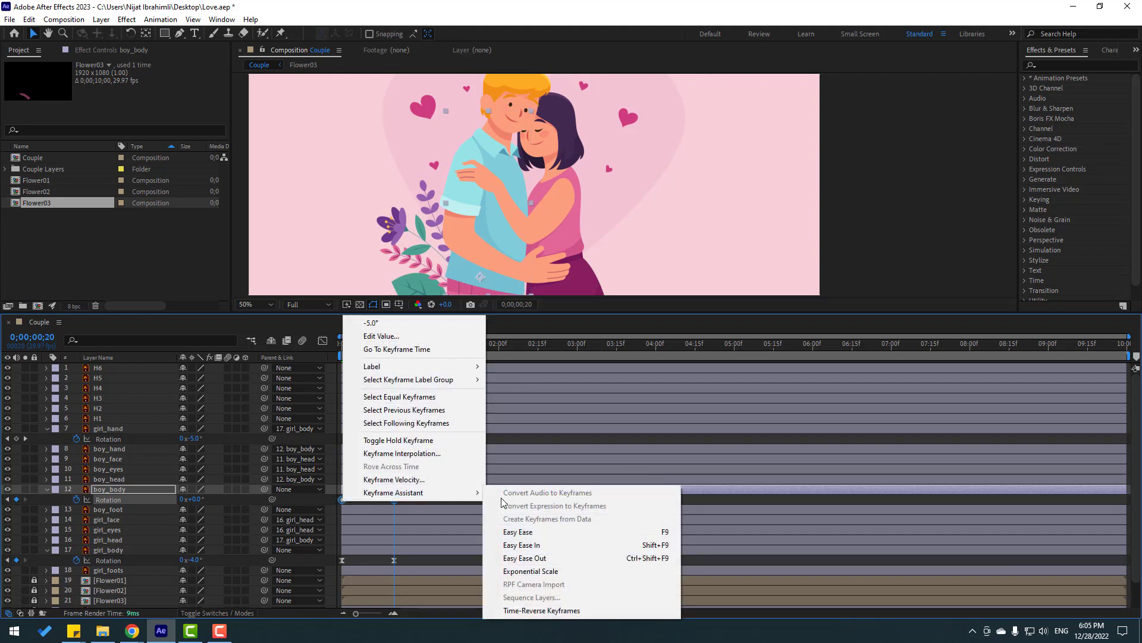
pyautogui.click(523, 530)
pyautogui.click(416, 499)
pyautogui.press('space')
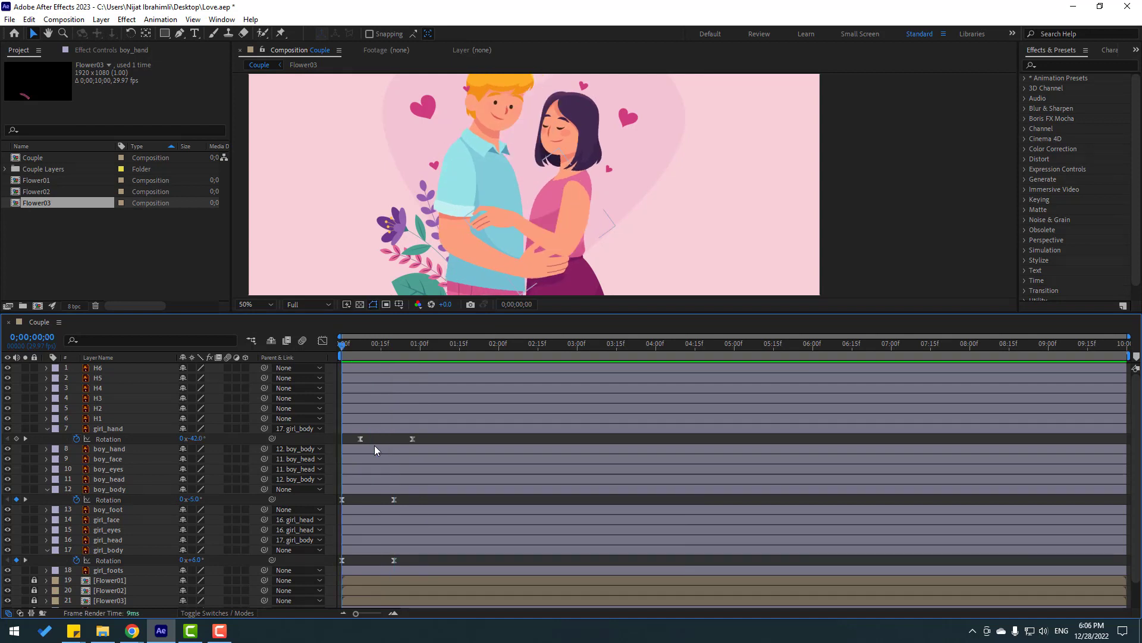
# - Move boy_hand's anchor point up to the shoulder with Pan Behind
pyautogui.click(108, 450)
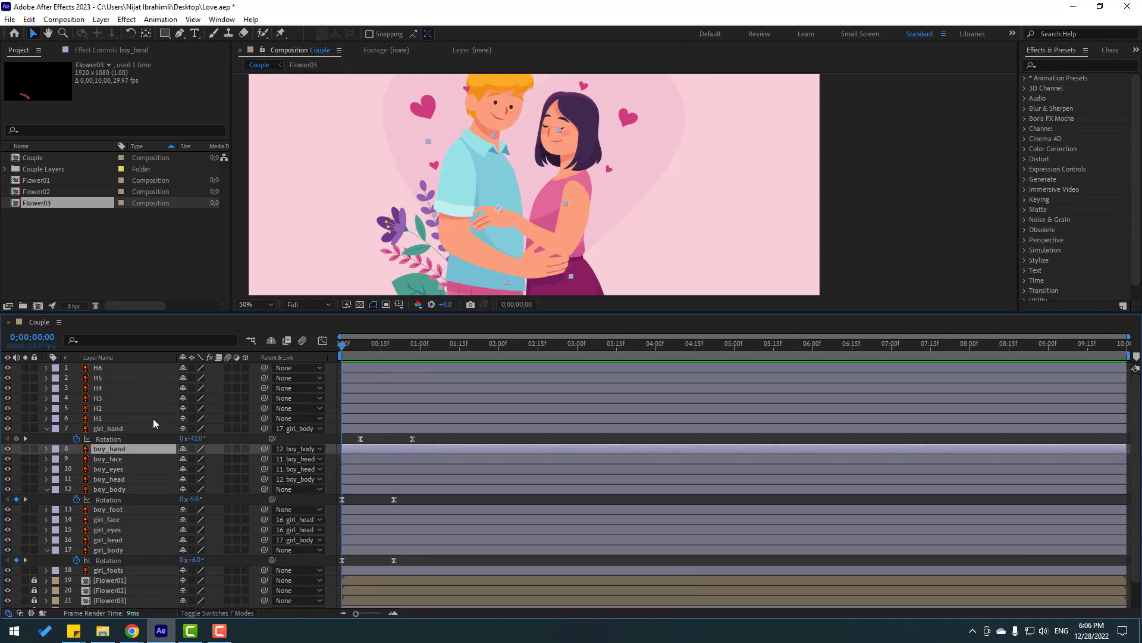
pyautogui.click(146, 35)
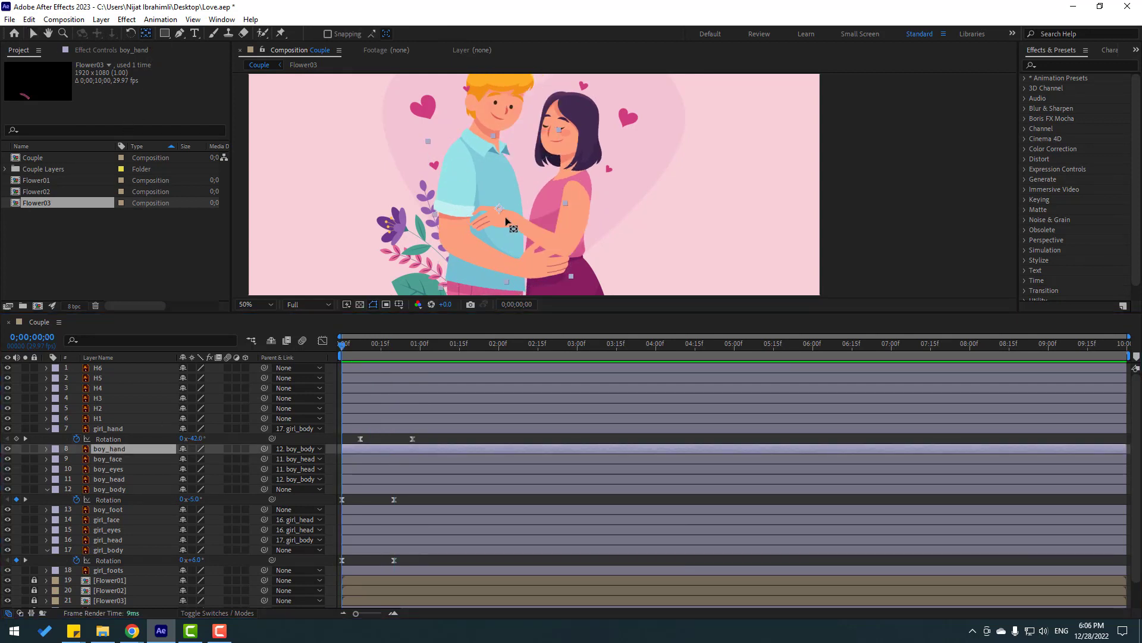
pyautogui.moveTo(507, 222); pyautogui.dragTo(463, 172)
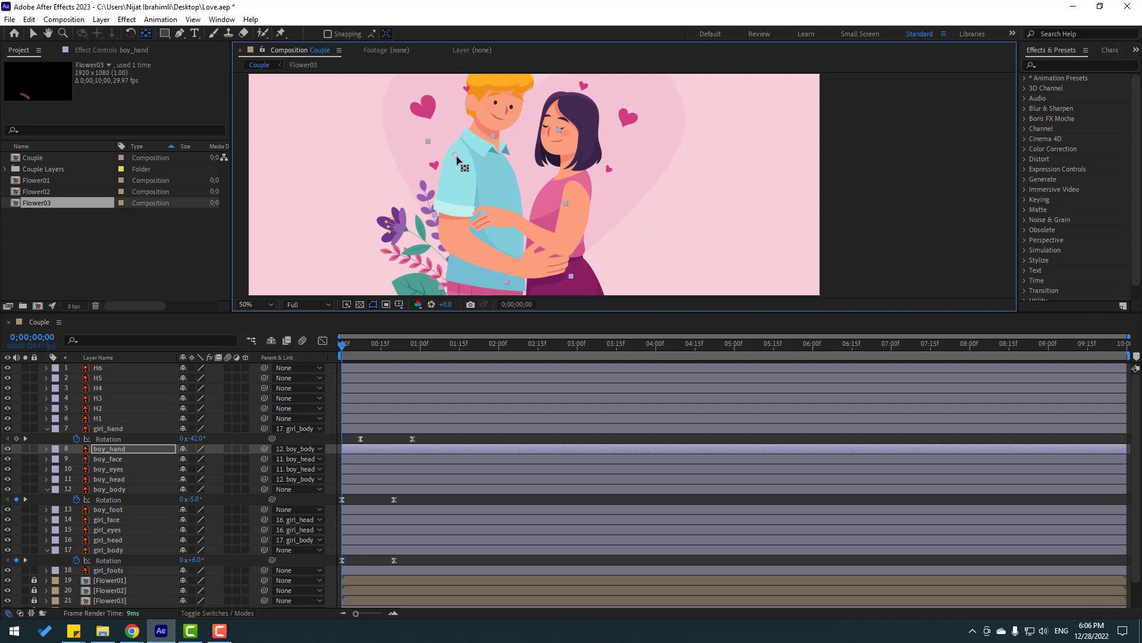
pyautogui.click(33, 35)
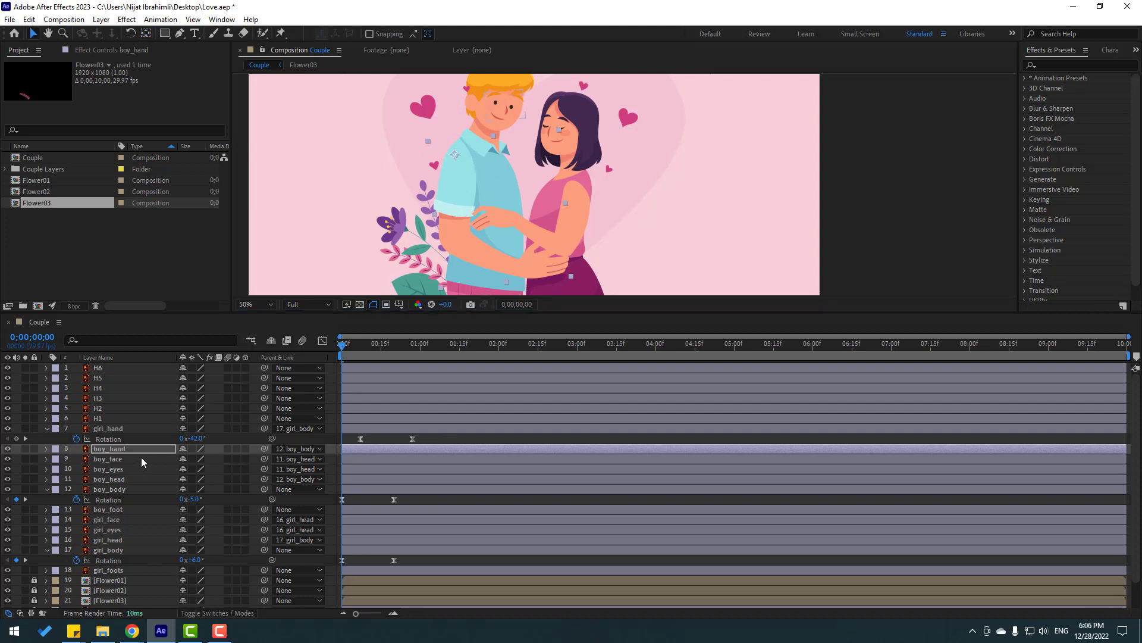
# - Keyframe boy_hand Rotation at 20° on frame 0 and -9° at 0;00;00;27
pyautogui.press('r')
pyautogui.click(76, 459)
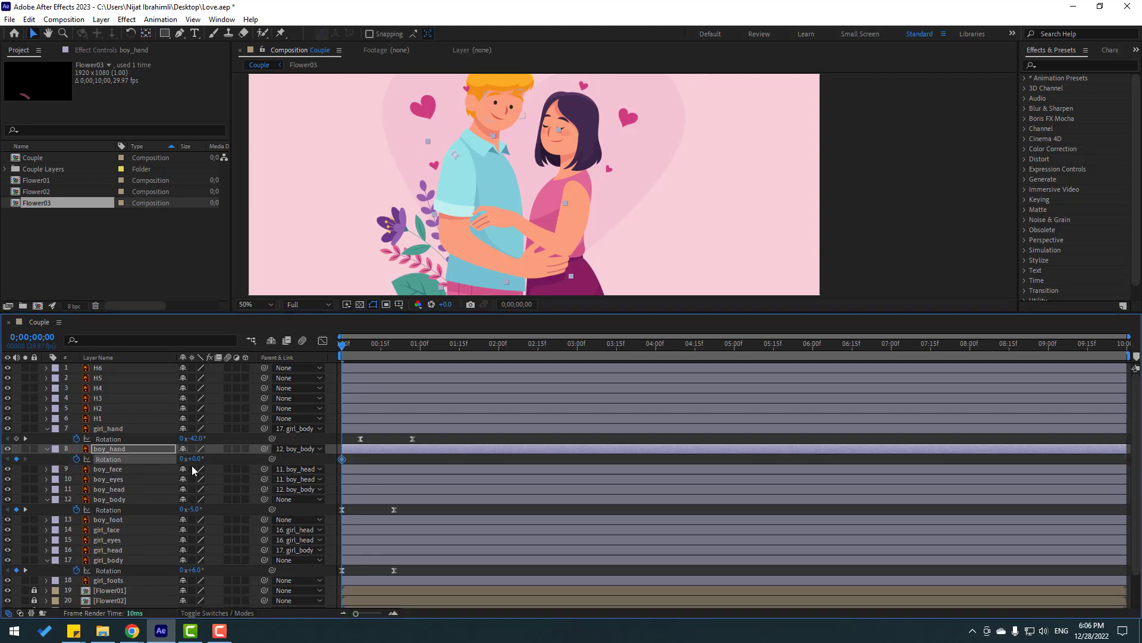
pyautogui.moveTo(192, 459); pyautogui.dragTo(205, 459)
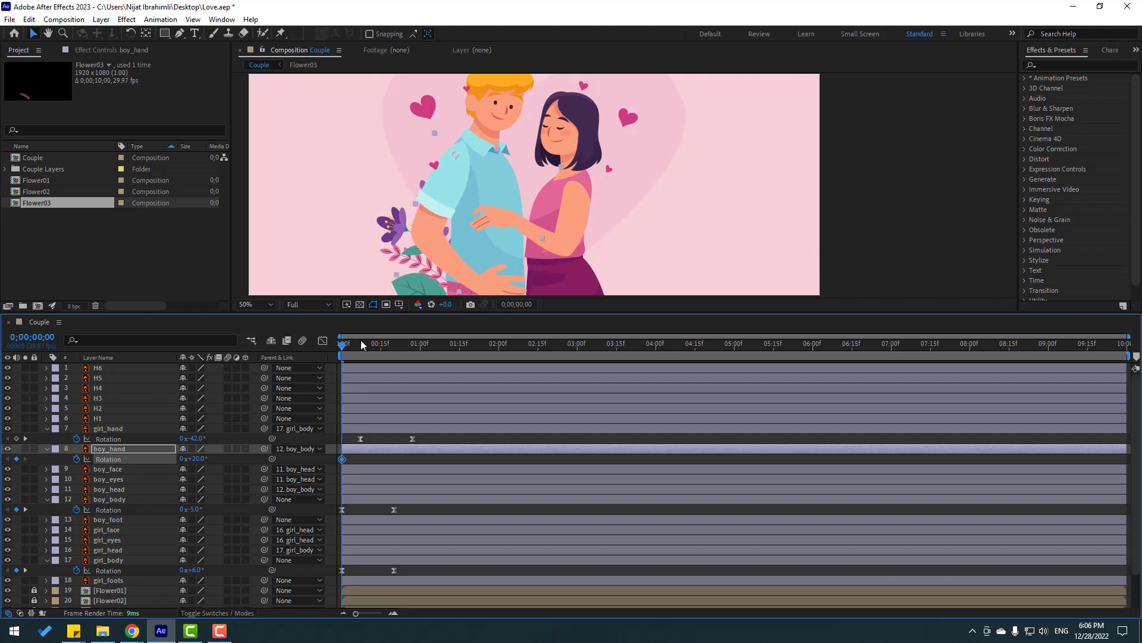
pyautogui.moveTo(361, 340); pyautogui.dragTo(412, 344)
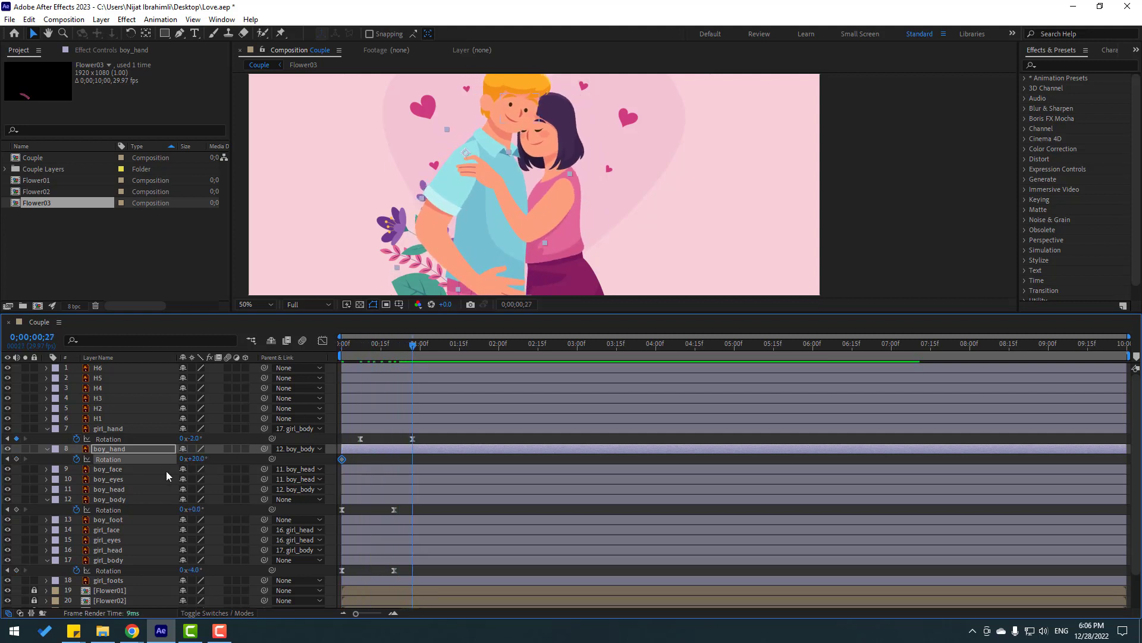
pyautogui.moveTo(201, 459); pyautogui.dragTo(184, 459)
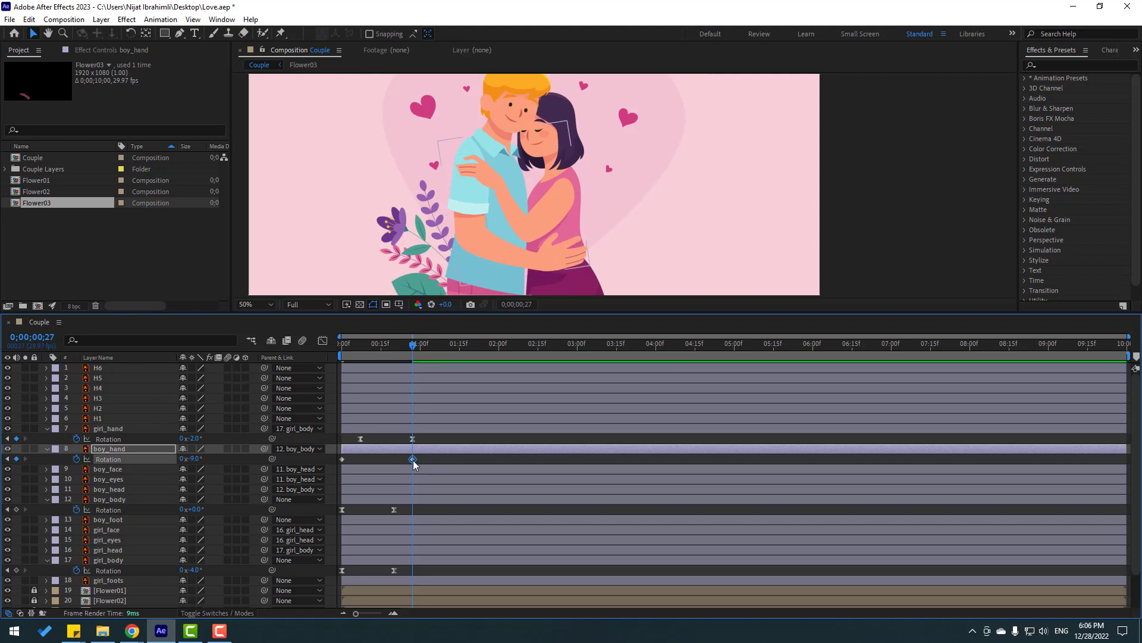
# - Apply Easy Ease to both boy_hand Rotation keyframes and preview the animation
pyautogui.keyDown('shift'); pyautogui.click(342, 458); pyautogui.keyUp('shift')
pyautogui.rightClick(343, 459)
pyautogui.moveTo(356, 451)
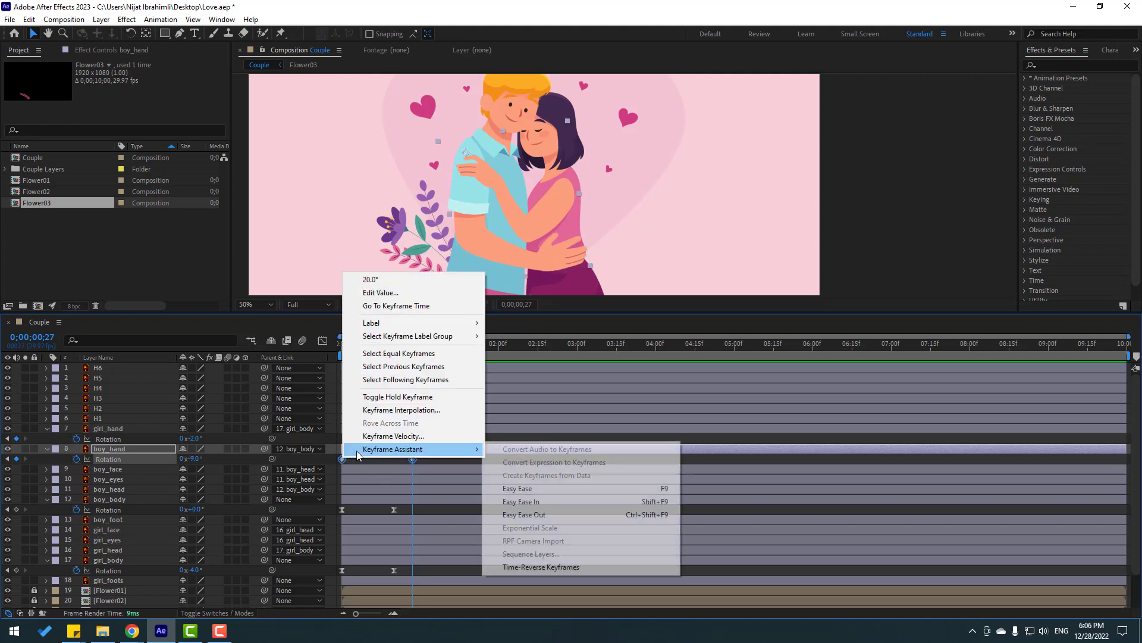
pyautogui.click(517, 484)
pyautogui.click(471, 458)
pyautogui.press('space')
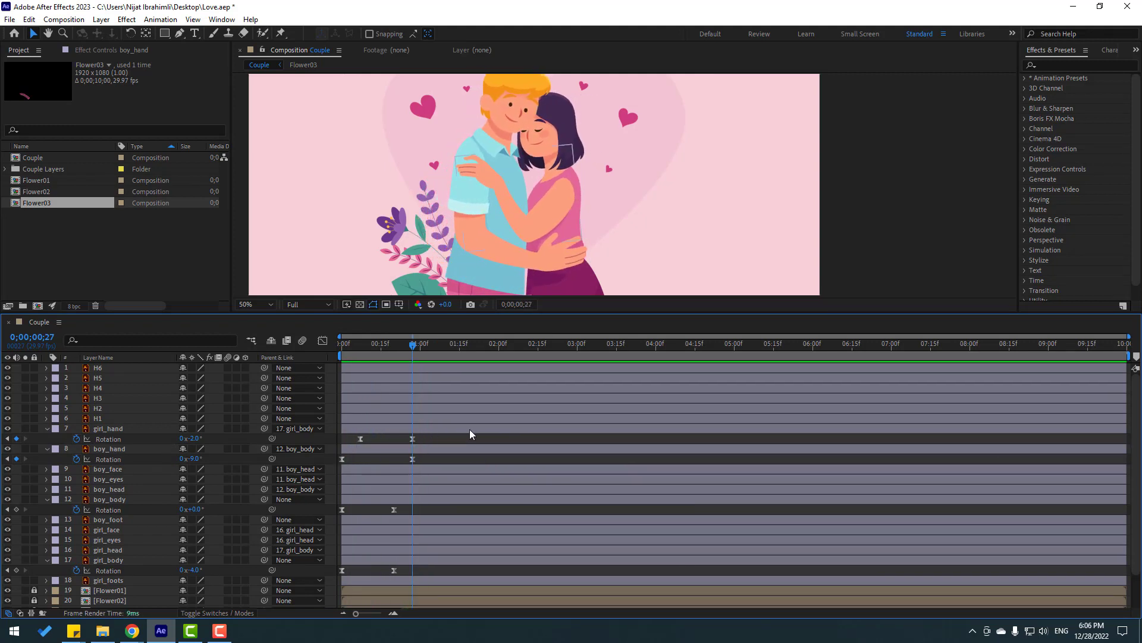
# - Add a girl_head Rotation keyframe at 0;00;01;19
pyautogui.moveTo(395, 349); pyautogui.dragTo(428, 349)
pyautogui.click(102, 550)
pyautogui.press('r')
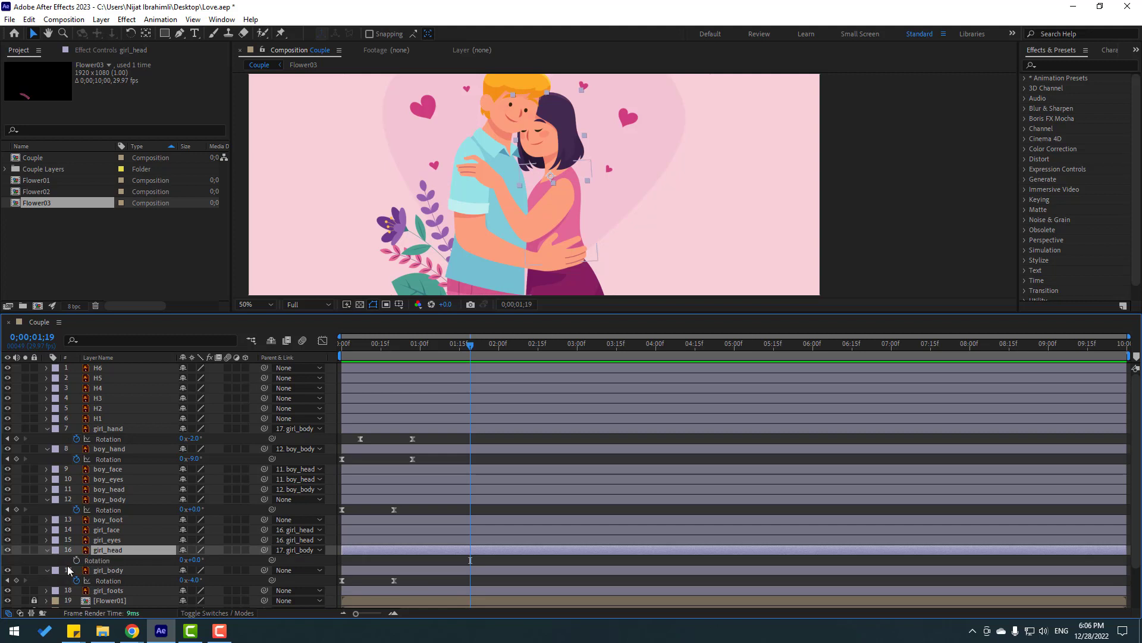
pyautogui.click(77, 560)
pyautogui.press('Return')
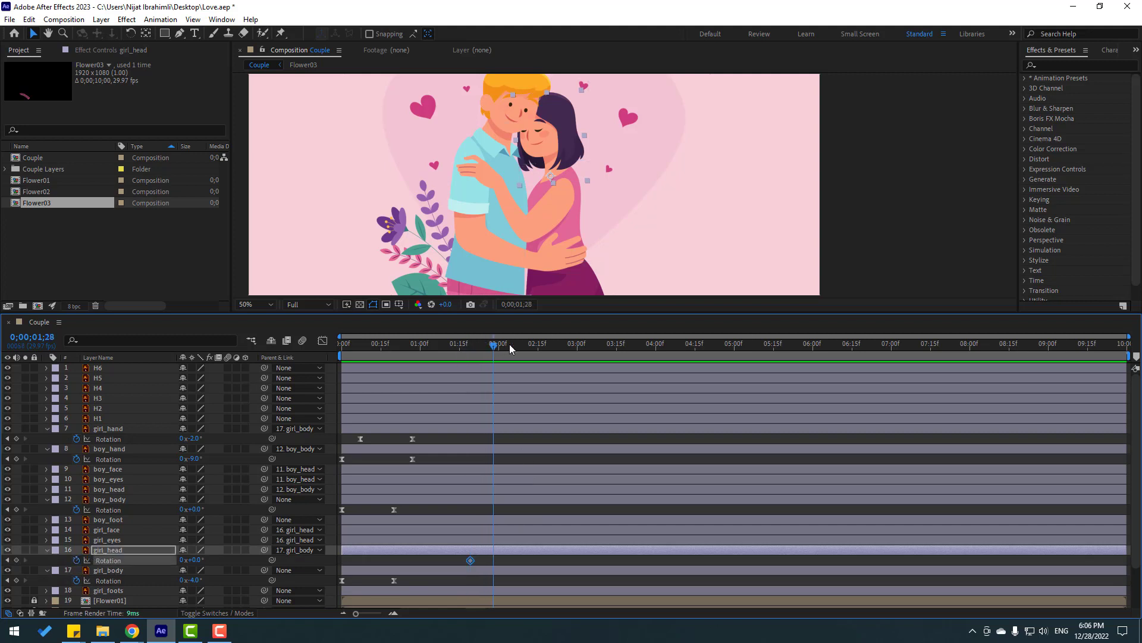
# - Set girl_head Rotation to 12° at 0;00;02;07
pyautogui.click(517, 345)
pyautogui.moveTo(199, 560); pyautogui.dragTo(201, 560)
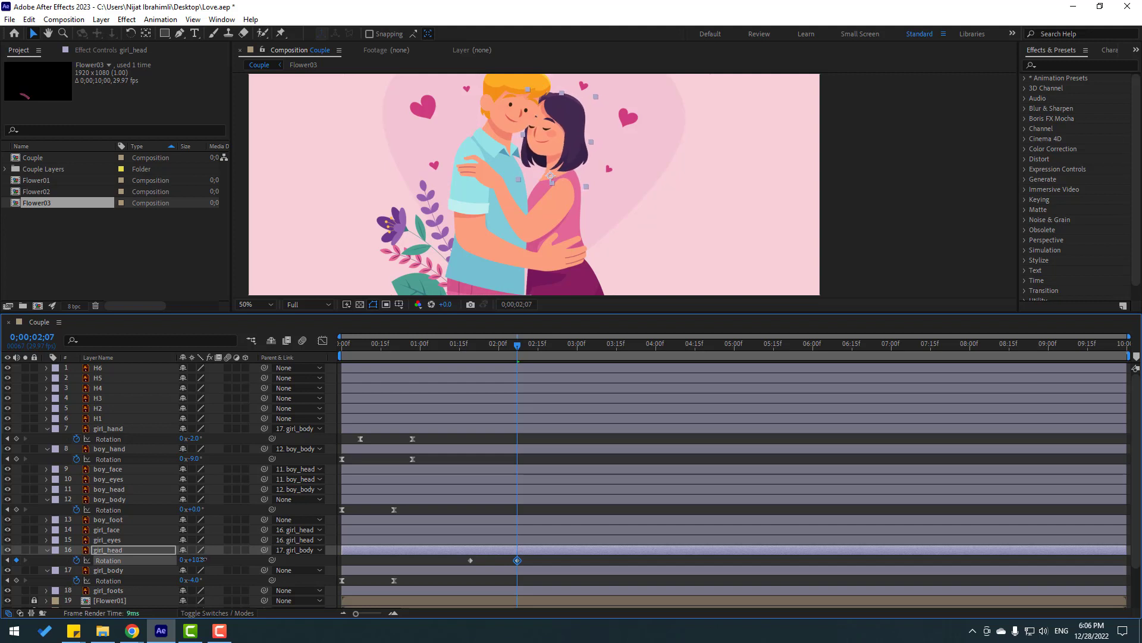
pyautogui.moveTo(470, 356); pyautogui.dragTo(515, 363)
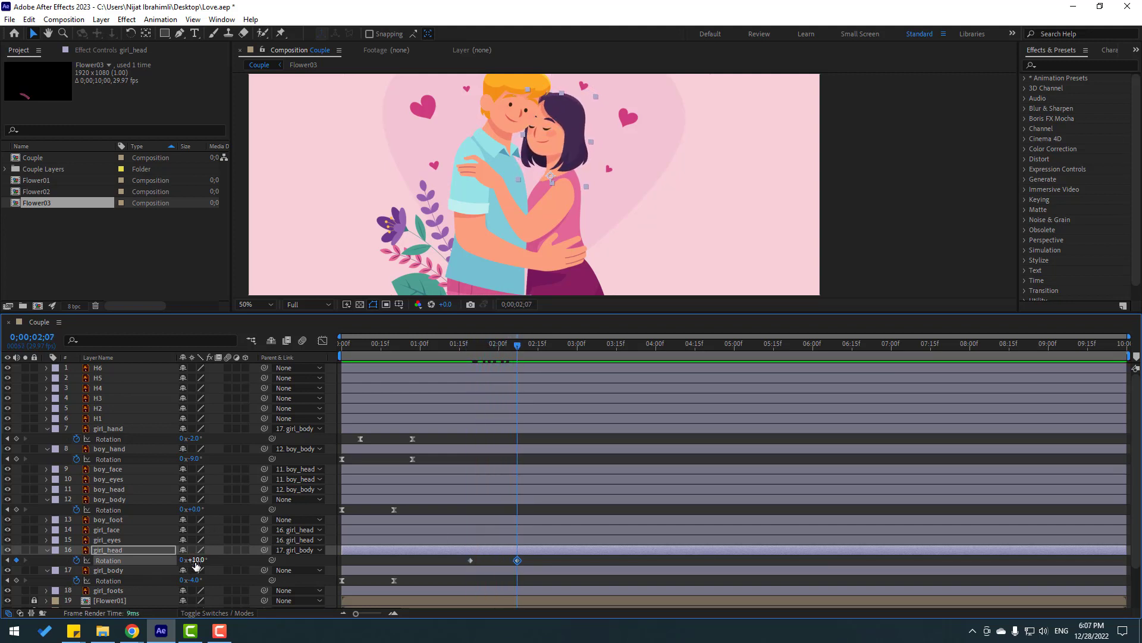
pyautogui.write('12')
pyautogui.press('Return')
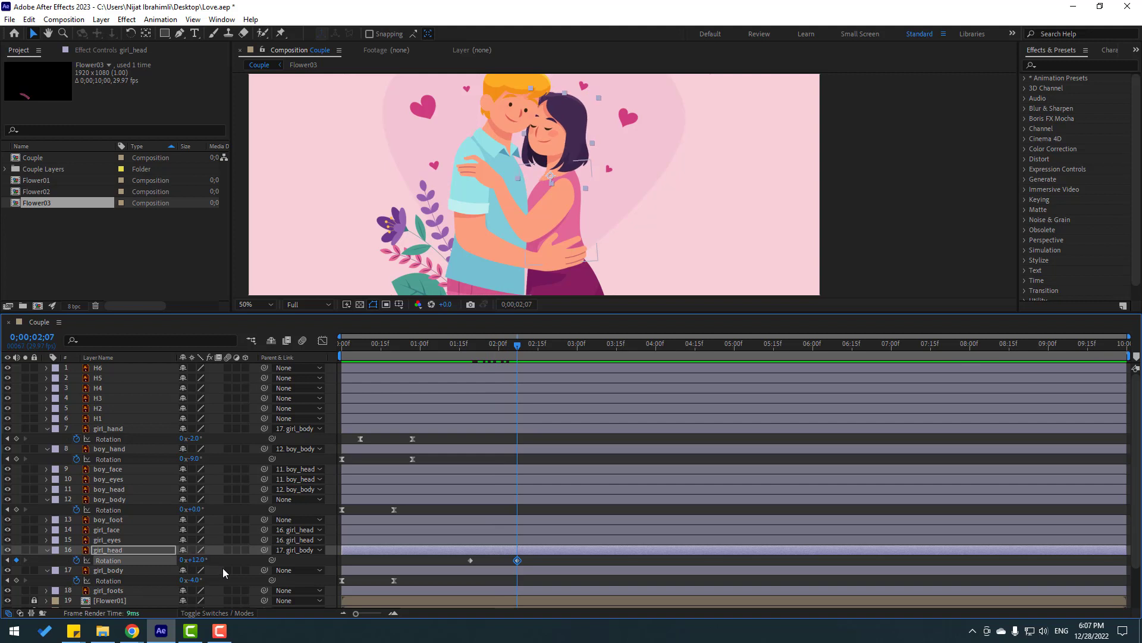
pyautogui.scroll(-1, 515, 543)
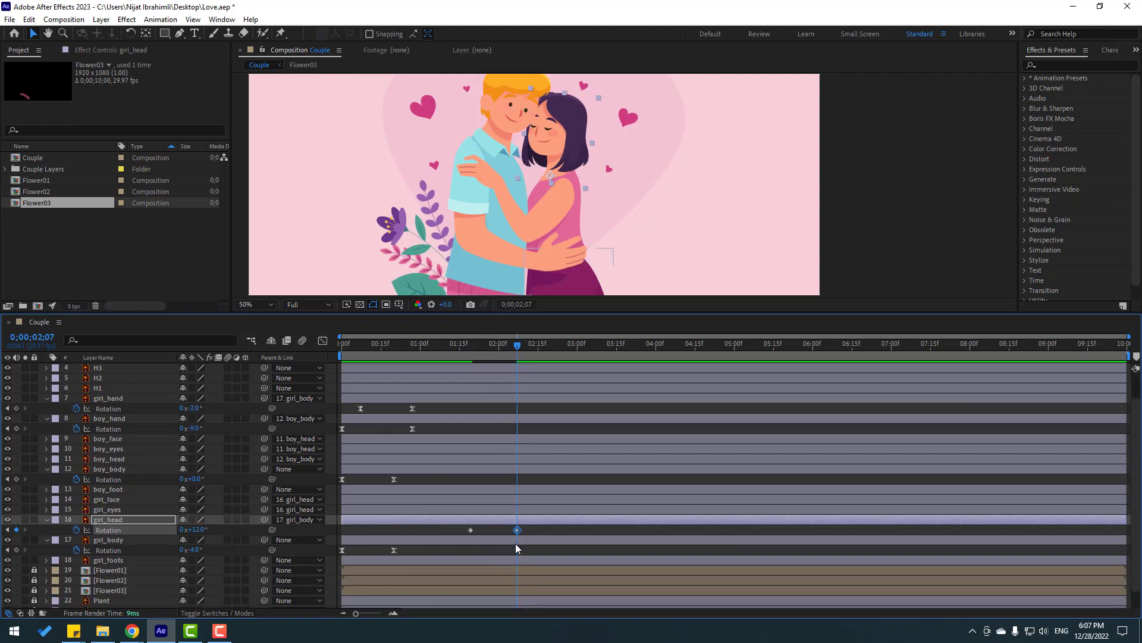
# - Apply Easy Ease to both girl_head Rotation keyframes, then select girl_body
pyautogui.moveTo(474, 539); pyautogui.dragTo(466, 536)
pyautogui.rightClick(467, 535)
pyautogui.moveTo(530, 591)
pyautogui.click(643, 443)
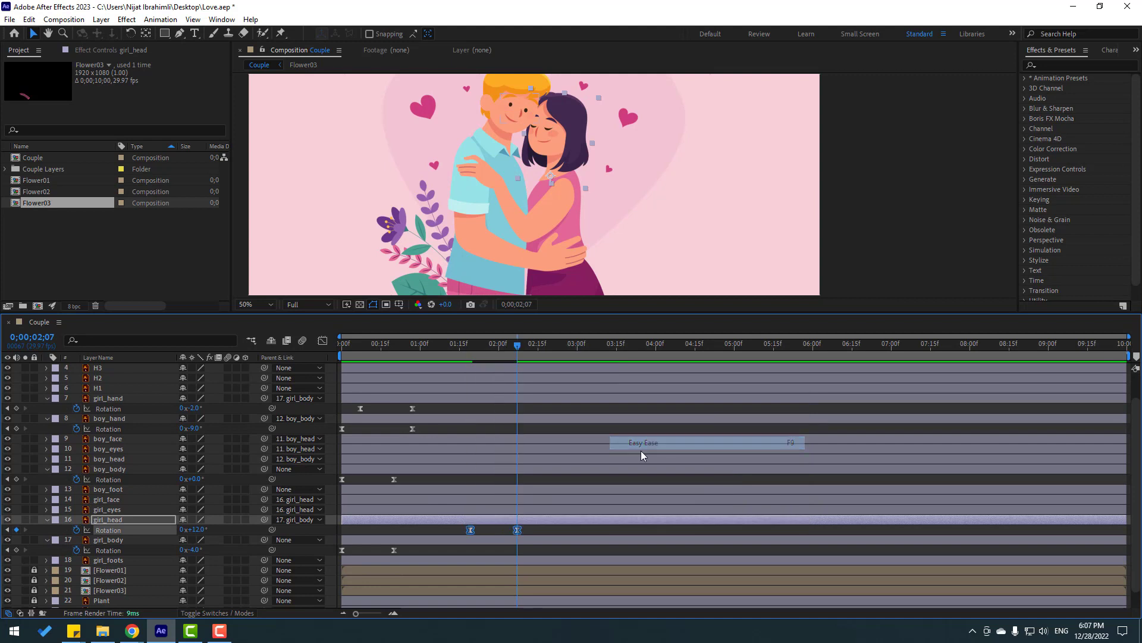
pyautogui.moveTo(490, 344); pyautogui.dragTo(471, 349)
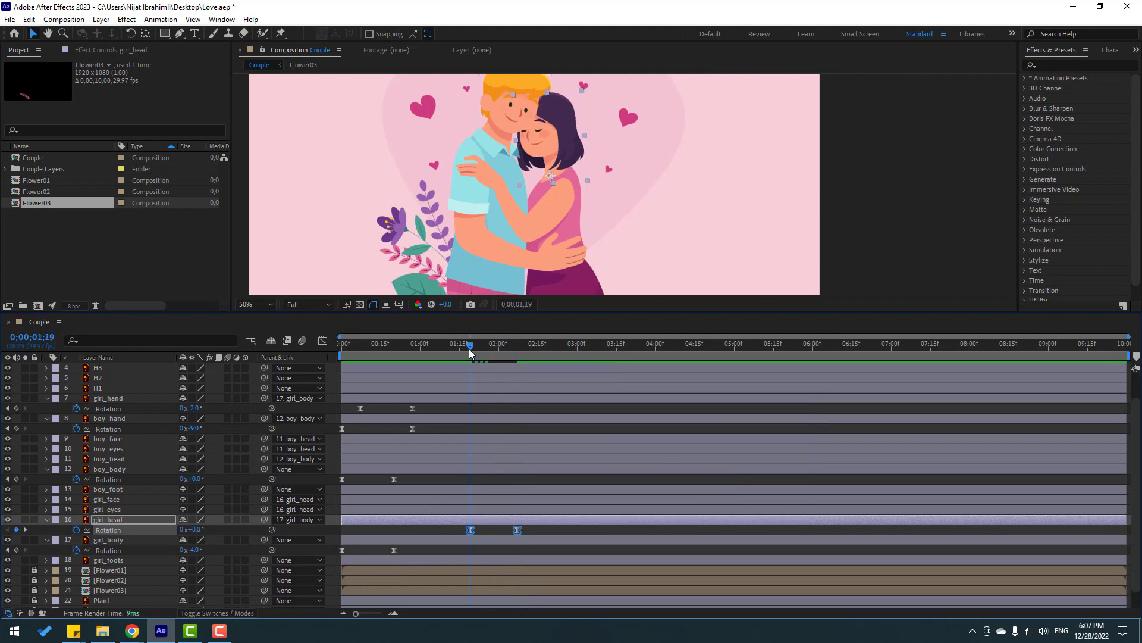
pyautogui.click(105, 541)
# - Keyframe girl_body Rotation at 1;19 and rotate it to +2° at 2;07
pyautogui.click(16, 549)
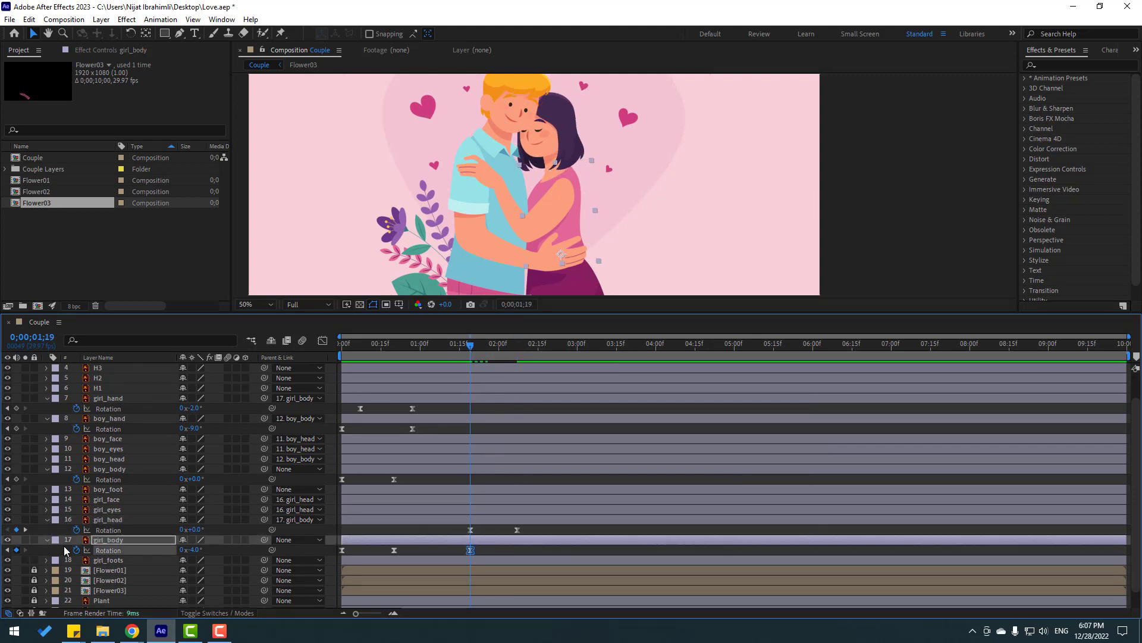
pyautogui.moveTo(481, 351); pyautogui.dragTo(517, 351)
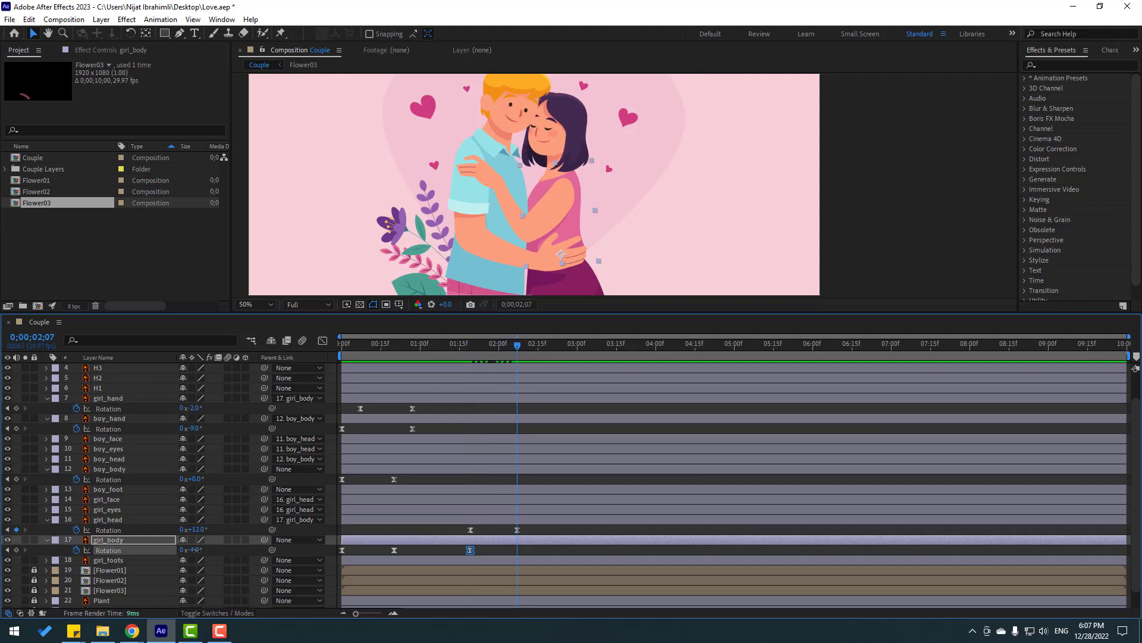
pyautogui.moveTo(195, 549); pyautogui.dragTo(200, 550)
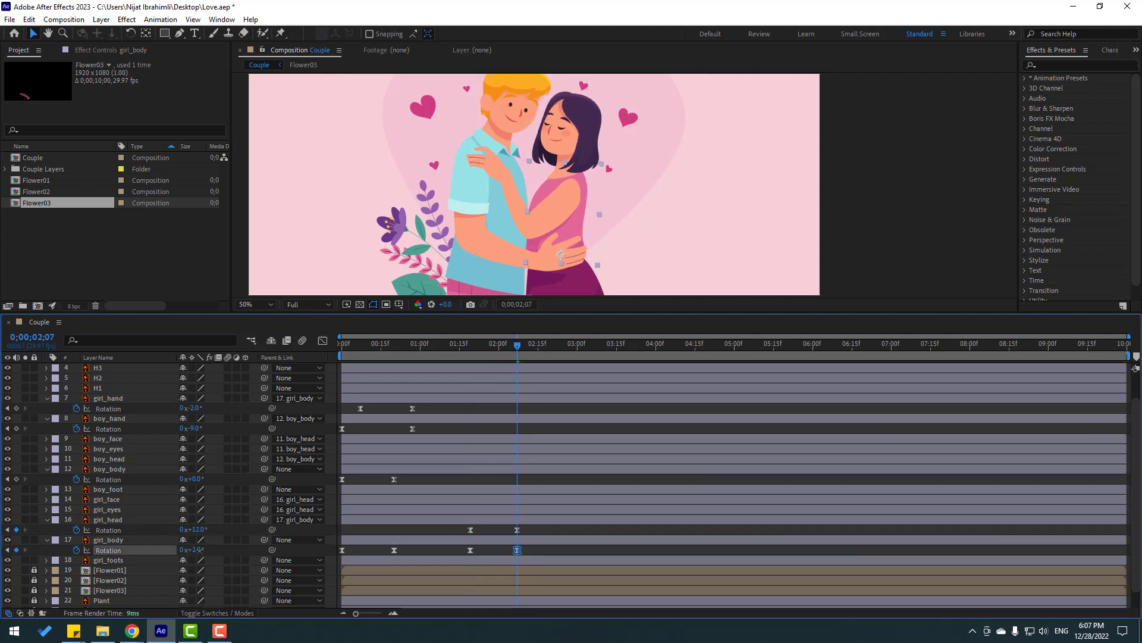
pyautogui.moveTo(467, 351); pyautogui.dragTo(507, 353)
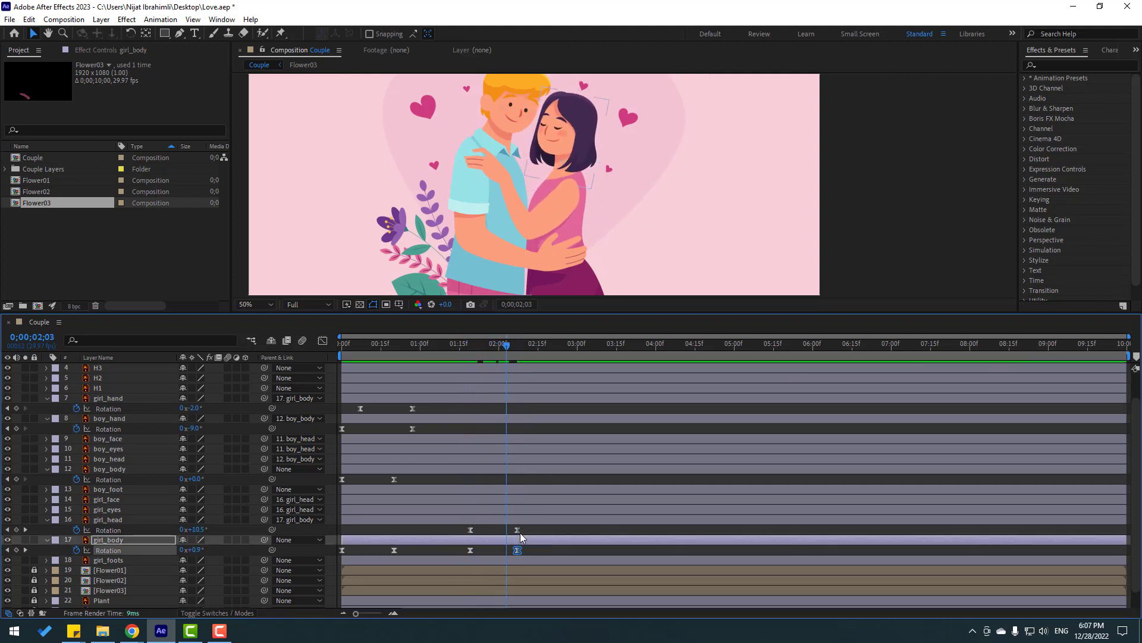
# - Shift girl_head's keys slightly later, nudge head and body keys earlier, and preview
pyautogui.click(517, 530)
pyautogui.keyDown('shift'); pyautogui.click(470, 529); pyautogui.keyUp('shift')
pyautogui.moveTo(470, 529); pyautogui.dragTo(481, 530)
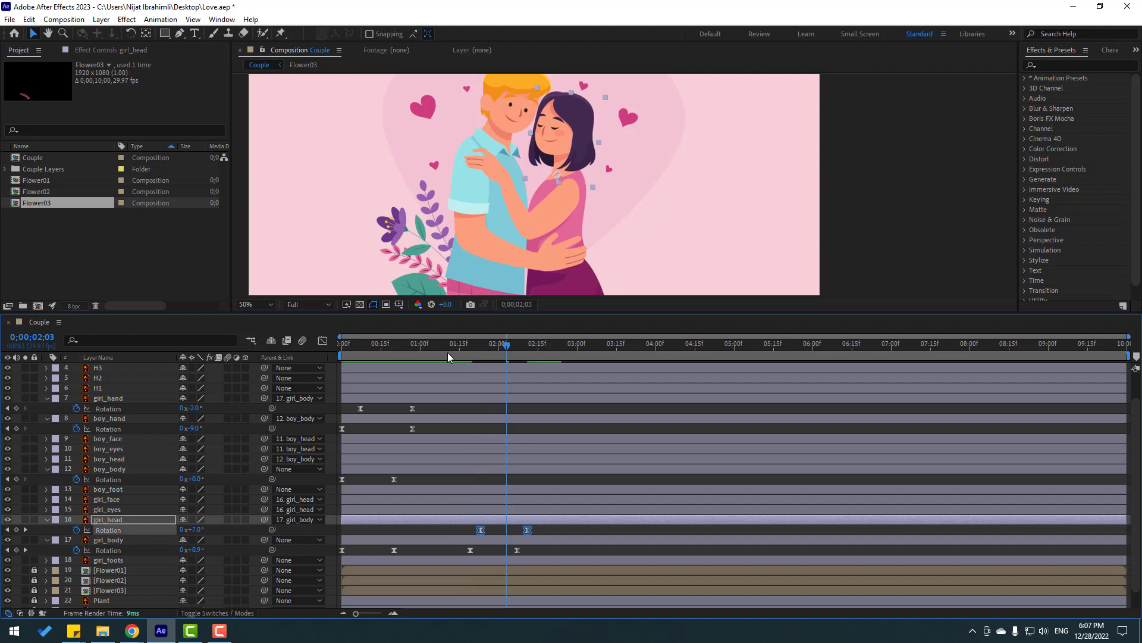
pyautogui.moveTo(398, 345); pyautogui.dragTo(502, 348)
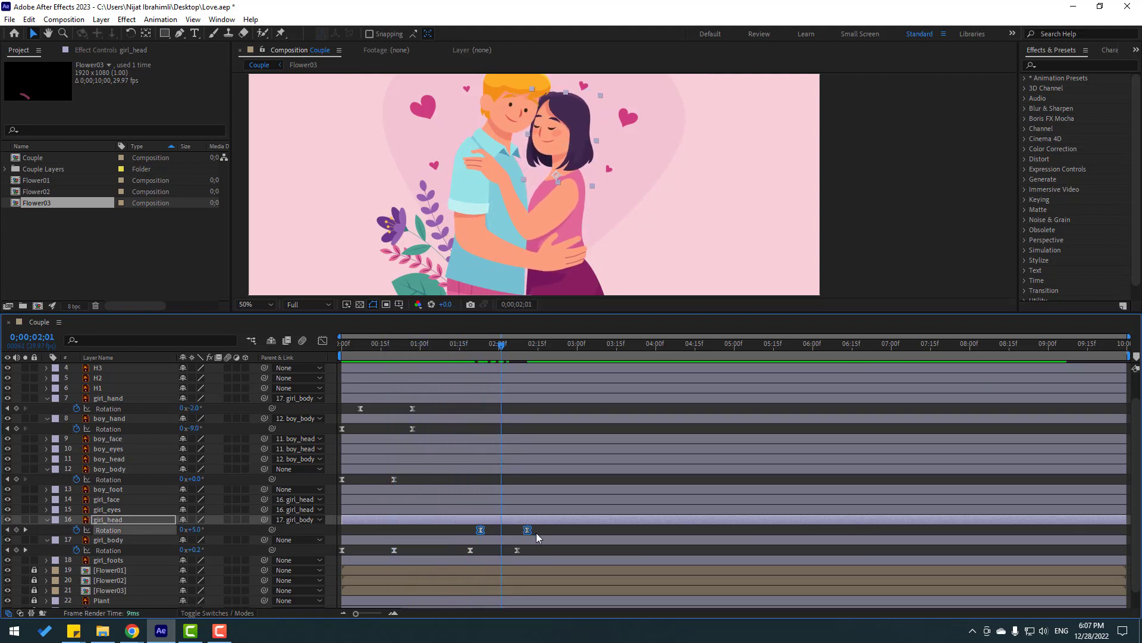
pyautogui.moveTo(549, 529); pyautogui.dragTo(453, 552)
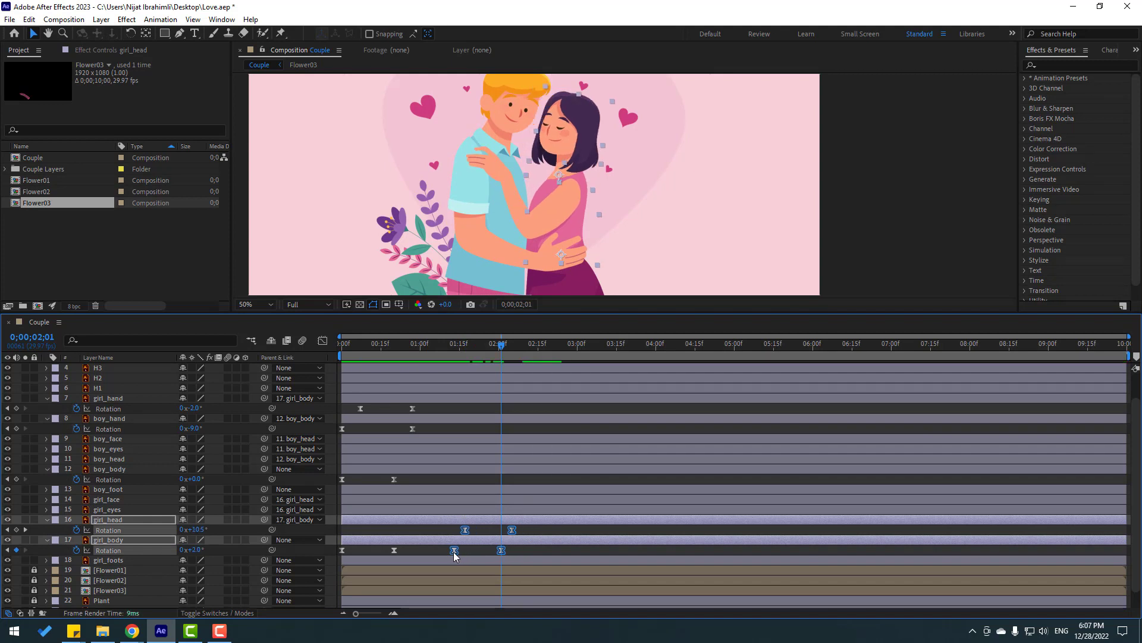
pyautogui.click(538, 530)
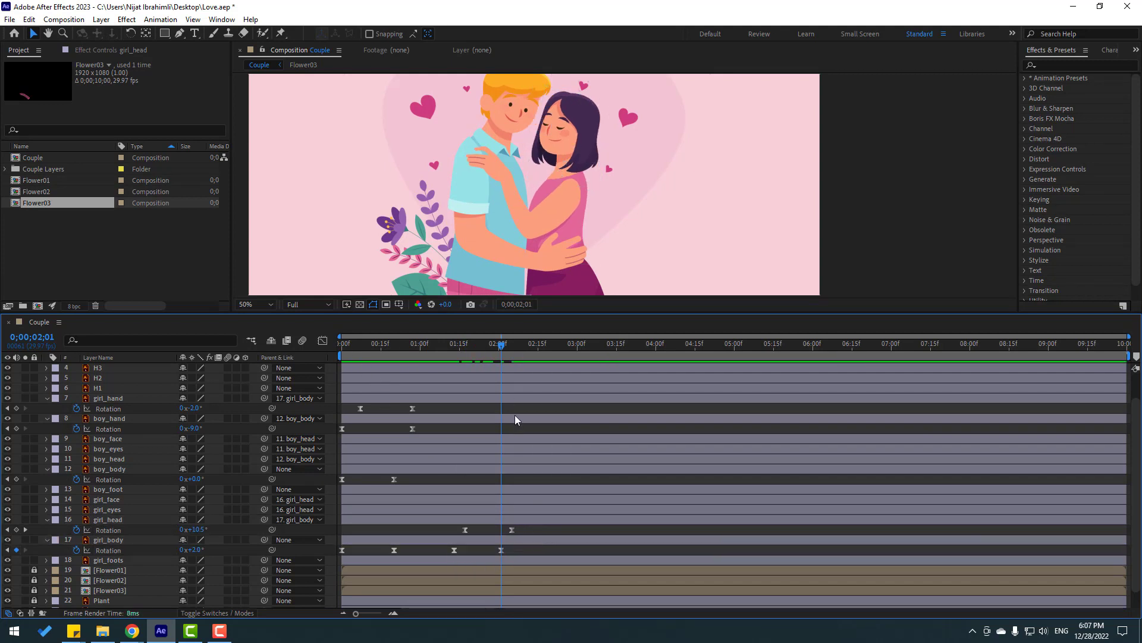
pyautogui.press('space')
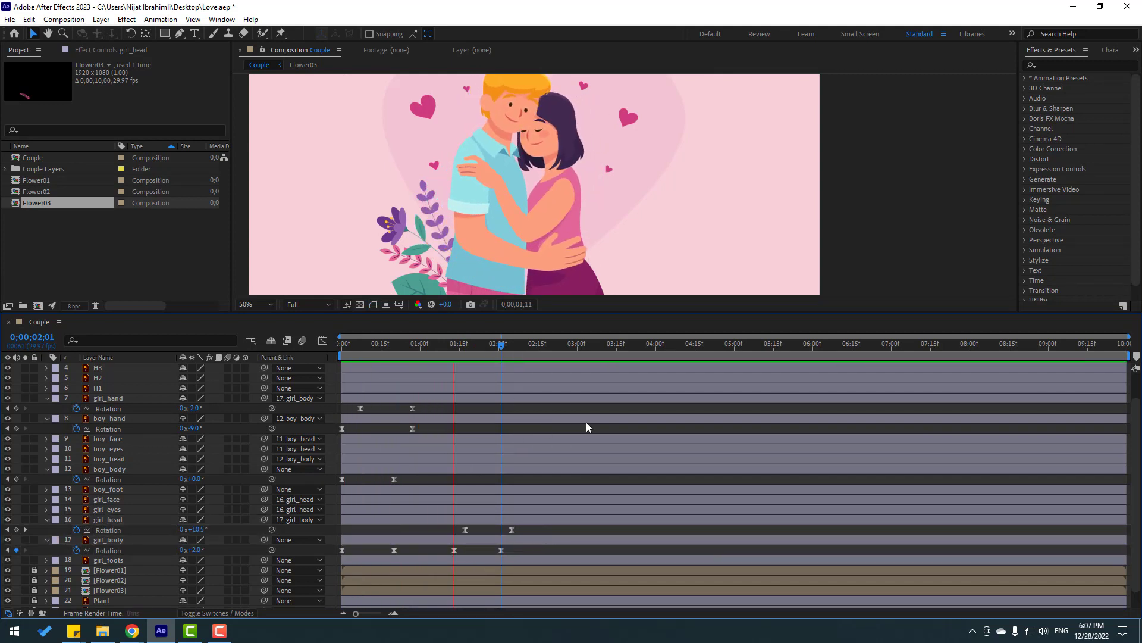
pyautogui.press('space')
pyautogui.moveTo(449, 344); pyautogui.dragTo(475, 345)
pyautogui.click(127, 550)
pyautogui.click(108, 404)
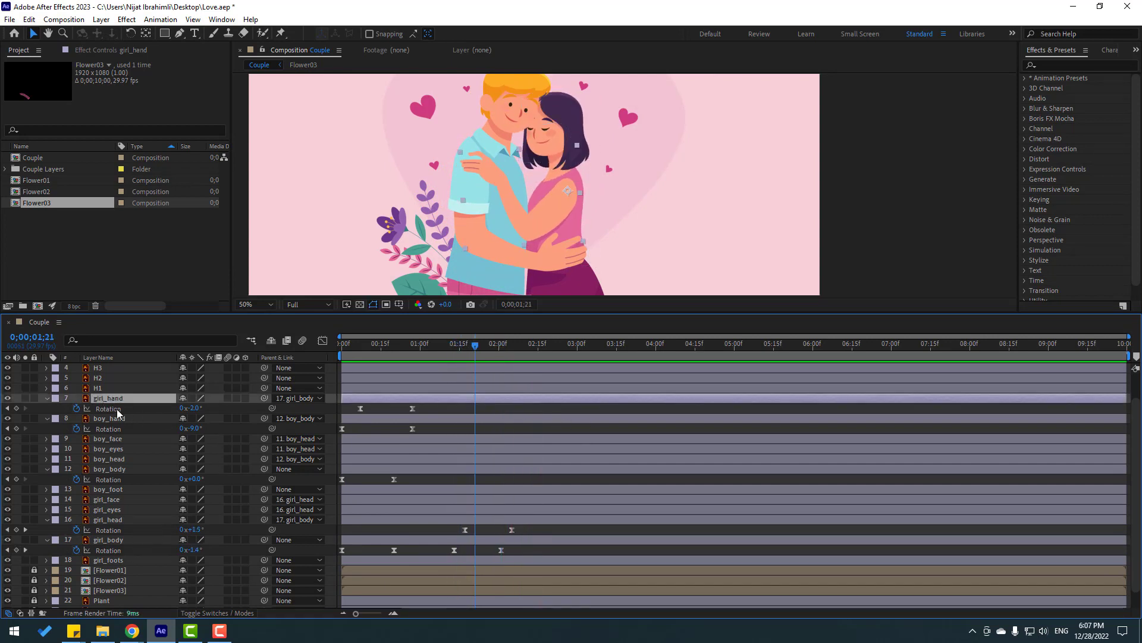
pyautogui.click(17, 408)
pyautogui.moveTo(487, 348); pyautogui.dragTo(527, 347)
pyautogui.moveTo(190, 408)
pyautogui.mouseDown()
pyautogui.moveTo(202, 408)
pyautogui.moveTo(186, 409)
pyautogui.mouseUp()
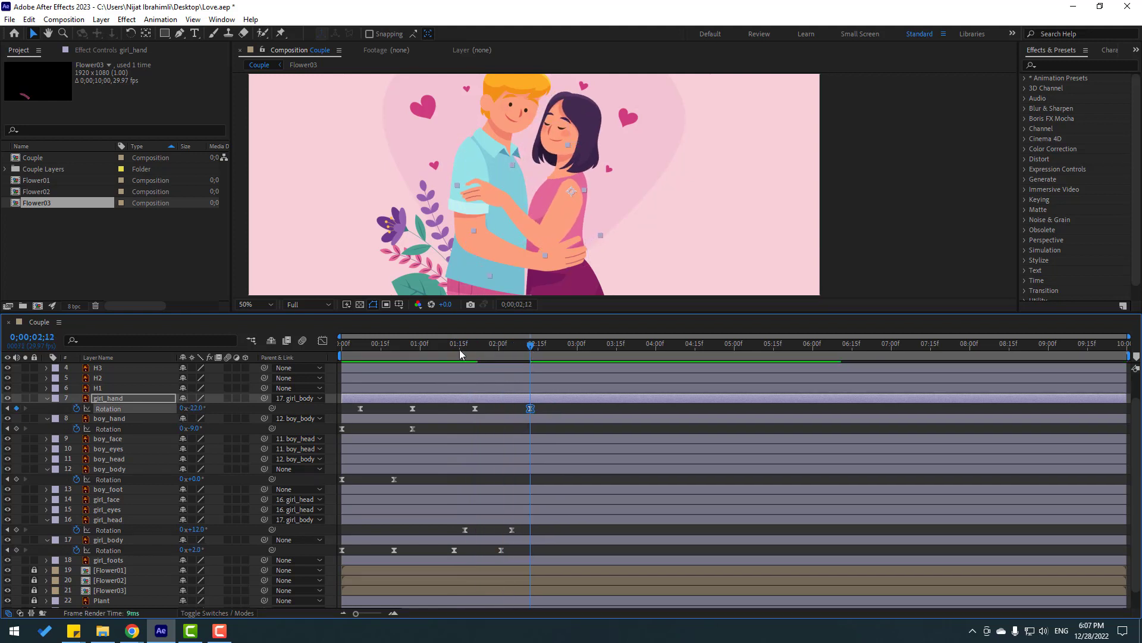
pyautogui.moveTo(460, 349); pyautogui.dragTo(515, 352)
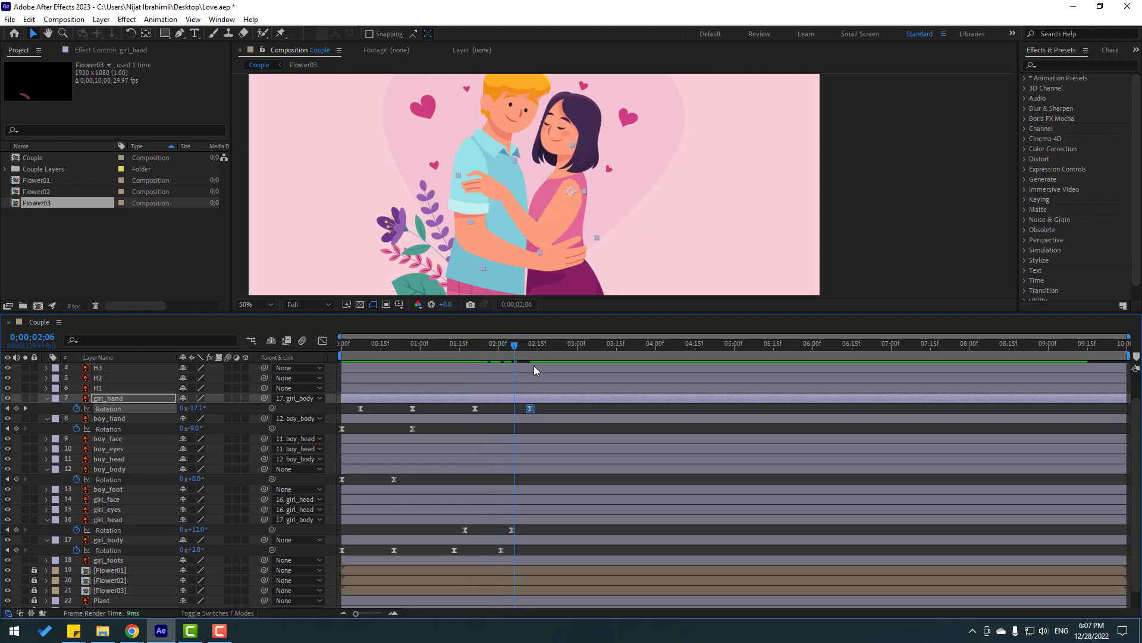
pyautogui.press('space')
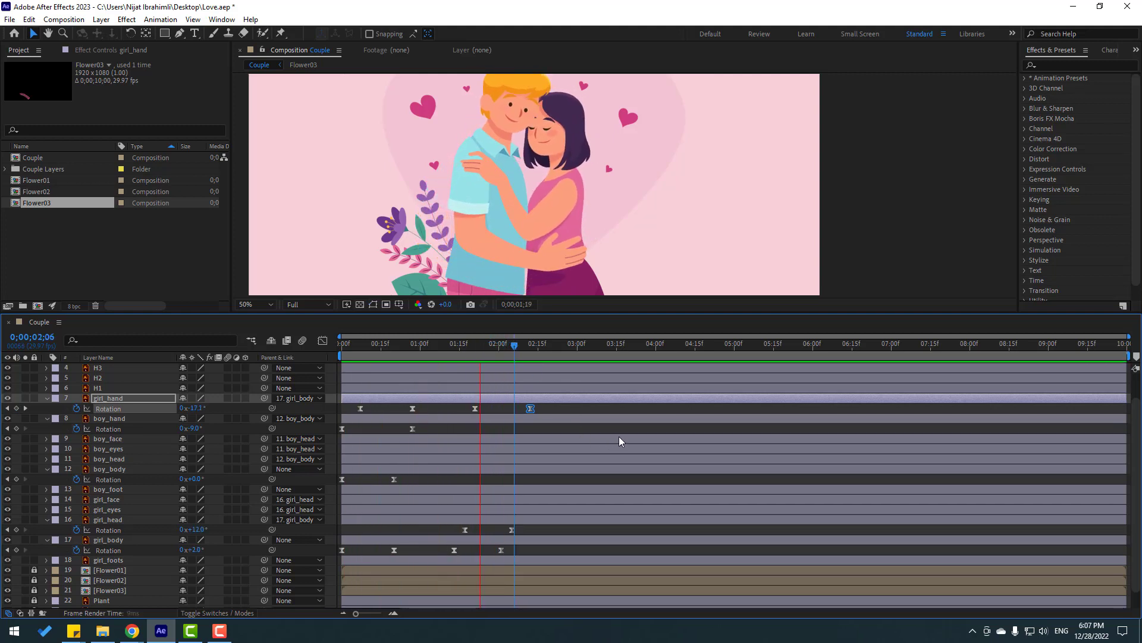
pyautogui.click(473, 348)
pyautogui.moveTo(458, 348); pyautogui.dragTo(549, 344)
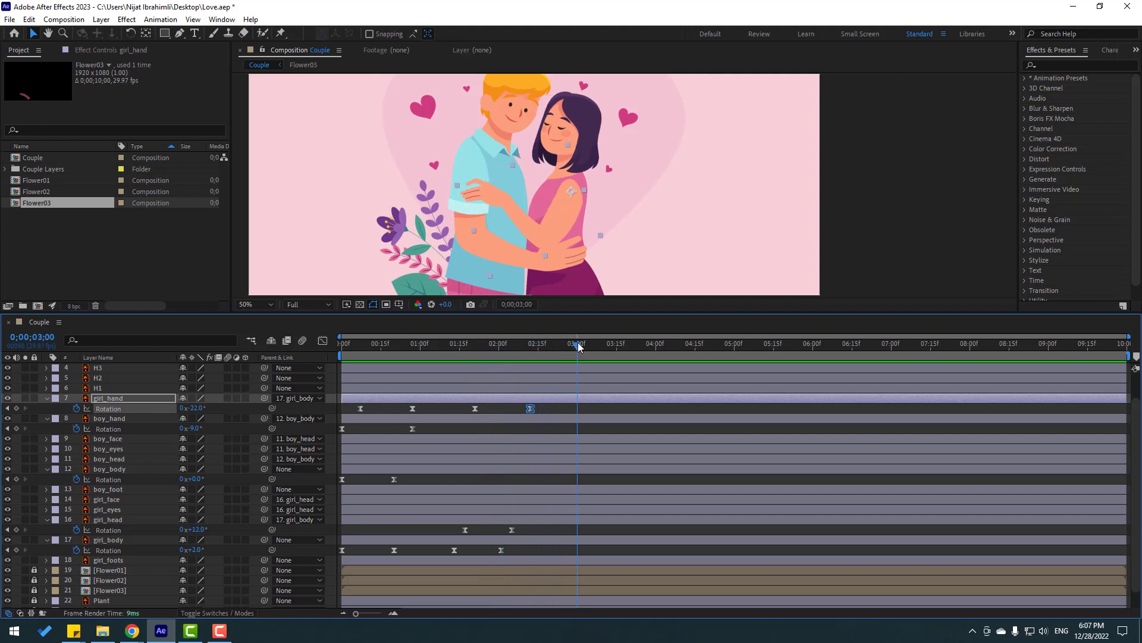
# - Add girl_head and girl_body Rotation keys at 03;00, tilting the body to about -4° near 03;23
pyautogui.click(17, 551)
pyautogui.click(16, 529)
pyautogui.click(16, 550)
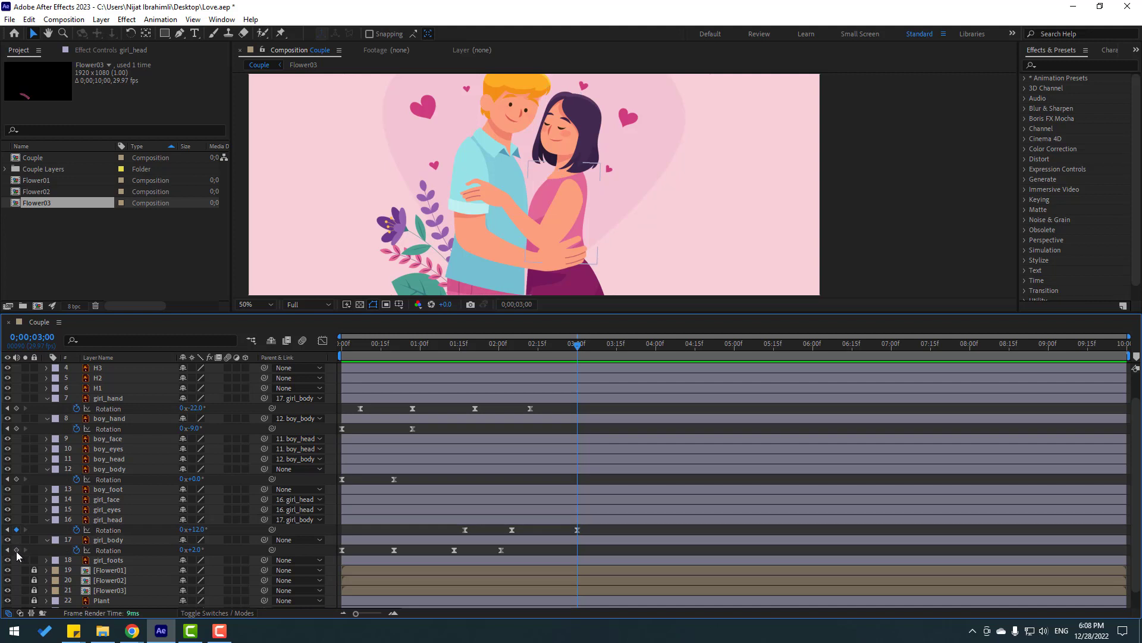
pyautogui.moveTo(601, 350); pyautogui.dragTo(642, 347)
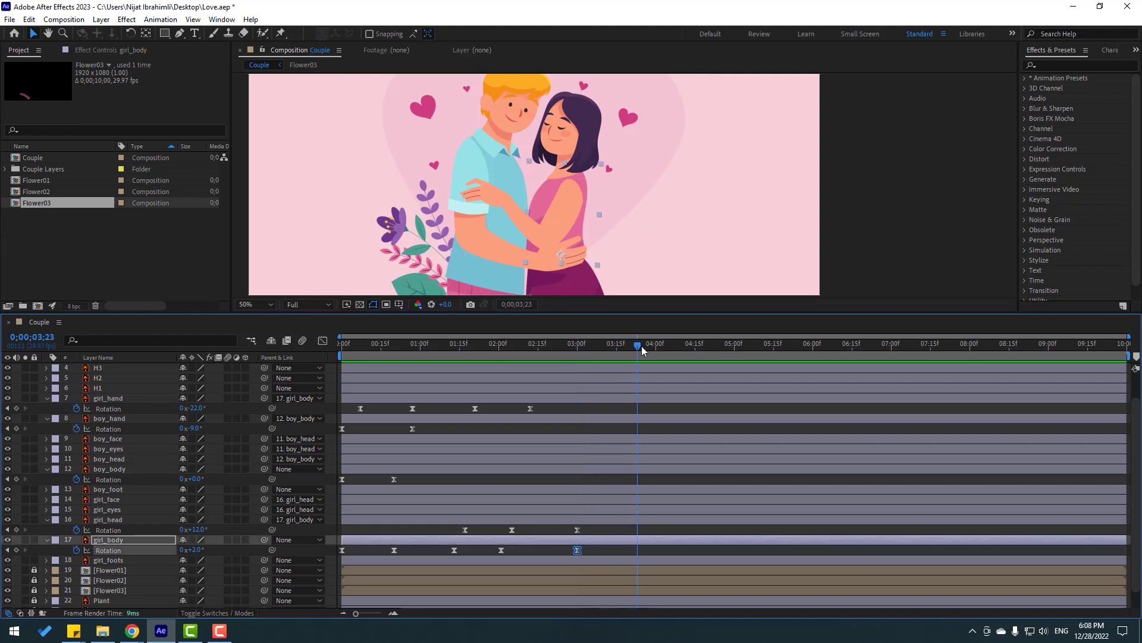
pyautogui.moveTo(200, 550); pyautogui.dragTo(195, 530)
pyautogui.click(206, 539)
pyautogui.moveTo(659, 527); pyautogui.dragTo(567, 533)
pyautogui.click(530, 345)
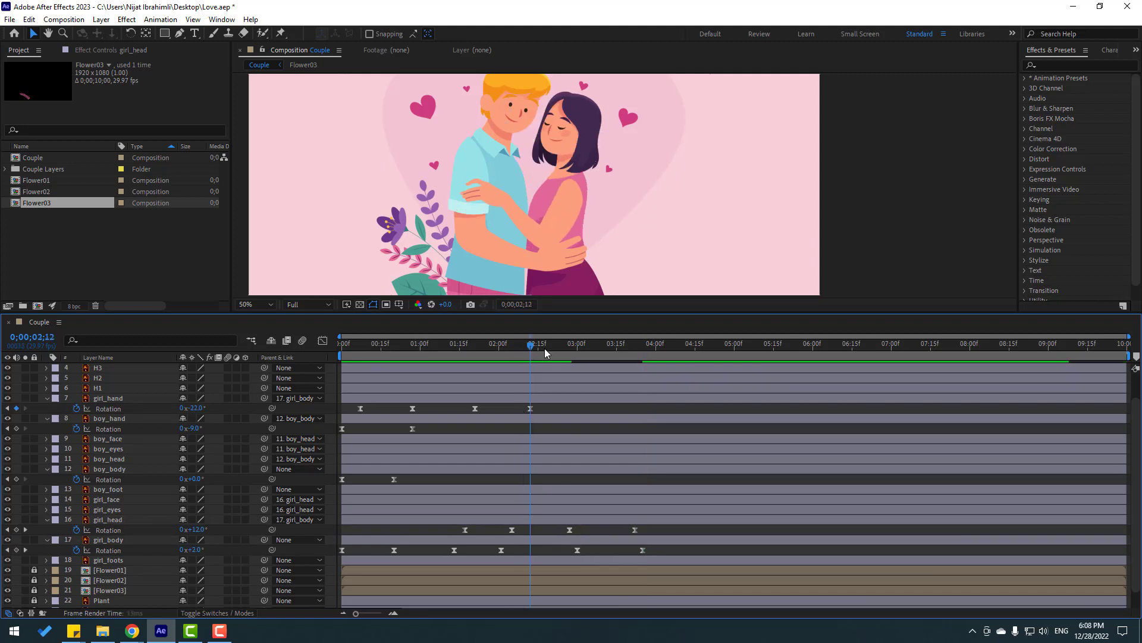
pyautogui.moveTo(565, 352); pyautogui.dragTo(472, 358)
# - Add boy_hand Rotation keyframes near 1;20 and 2;05, then a boy_body keyframe at 01;26
pyautogui.click(474, 239)
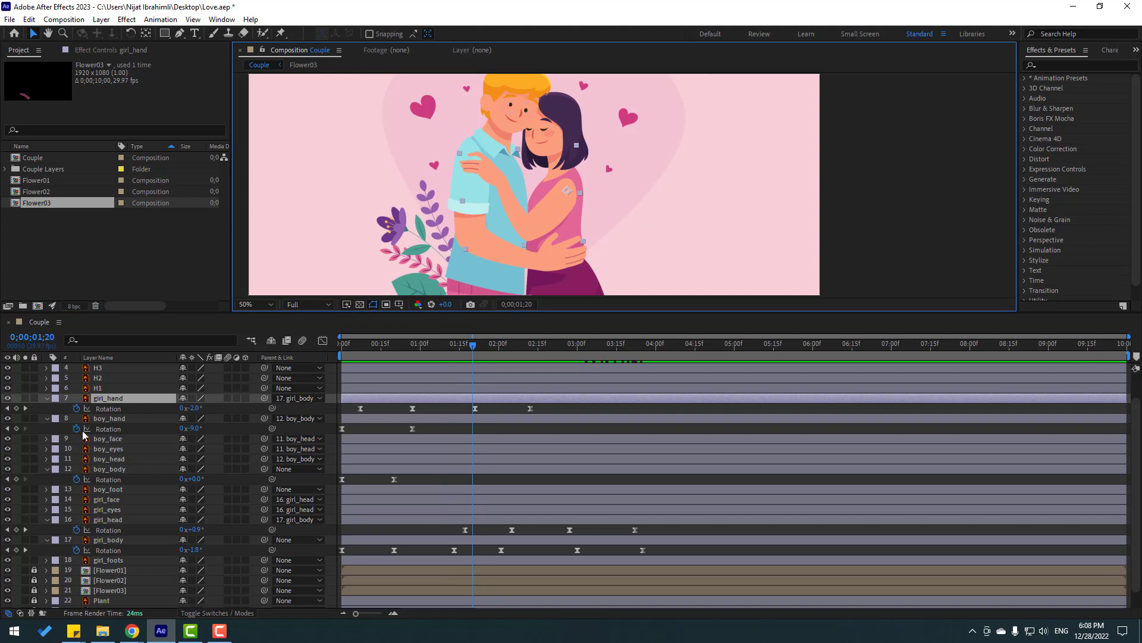
pyautogui.click(109, 419)
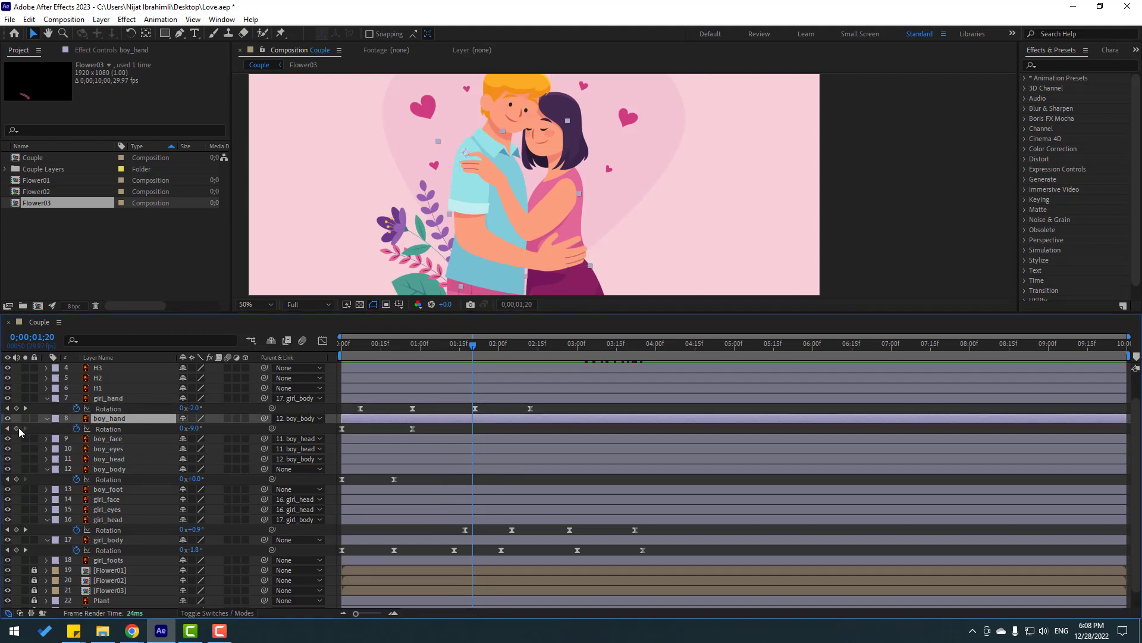
pyautogui.click(16, 429)
pyautogui.moveTo(486, 344); pyautogui.dragTo(512, 344)
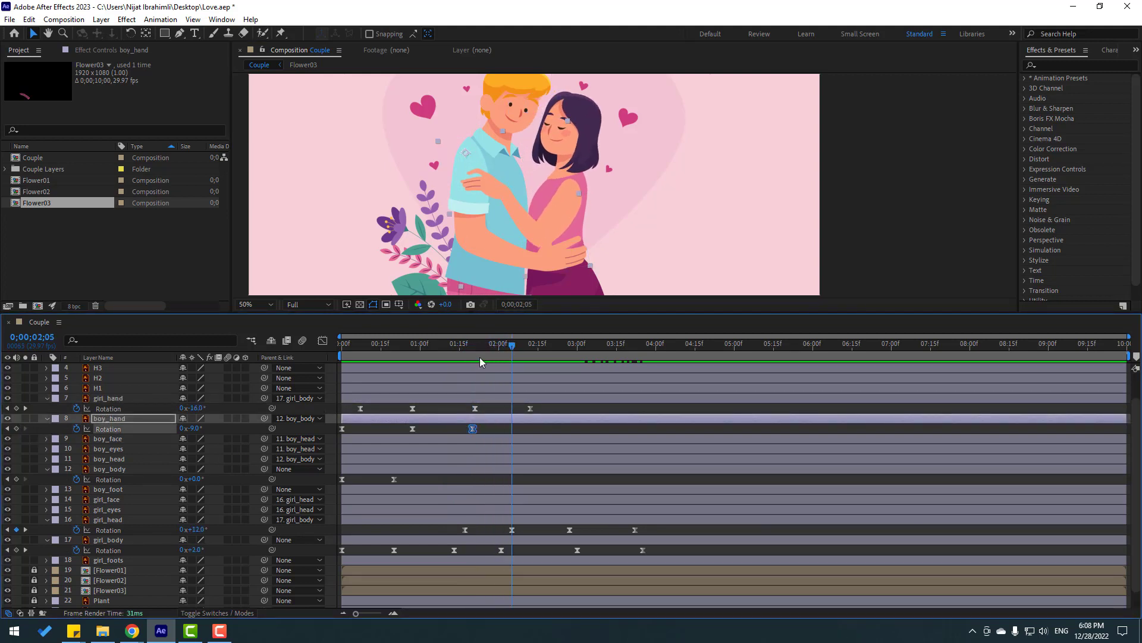
pyautogui.moveTo(193, 430); pyautogui.dragTo(194, 430)
pyautogui.moveTo(520, 429); pyautogui.dragTo(462, 428)
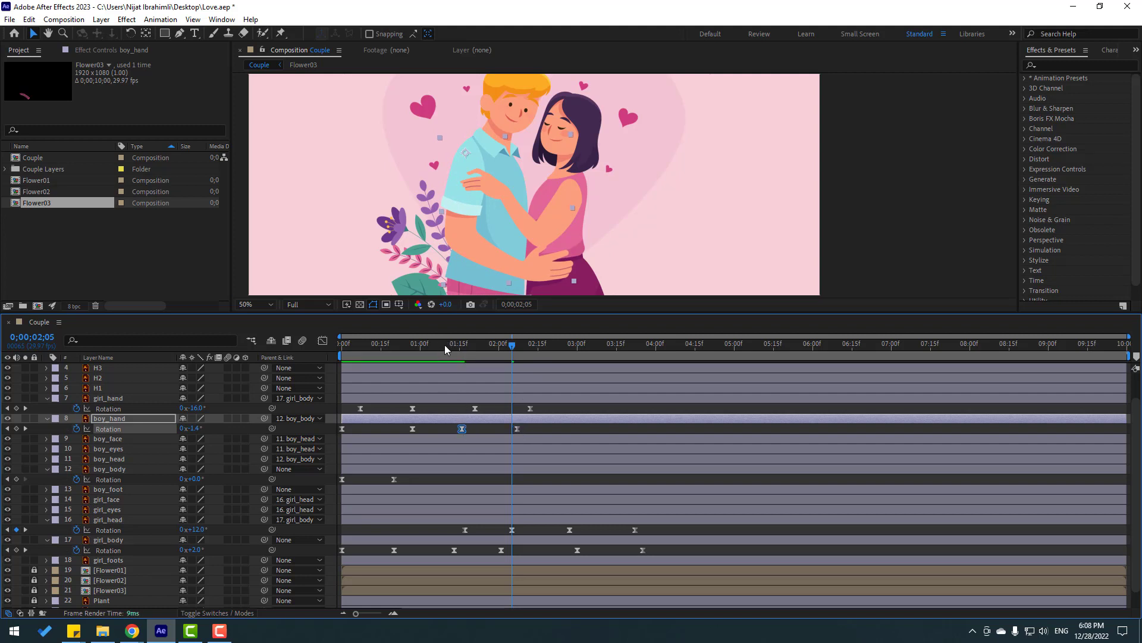
pyautogui.moveTo(444, 344); pyautogui.dragTo(488, 357)
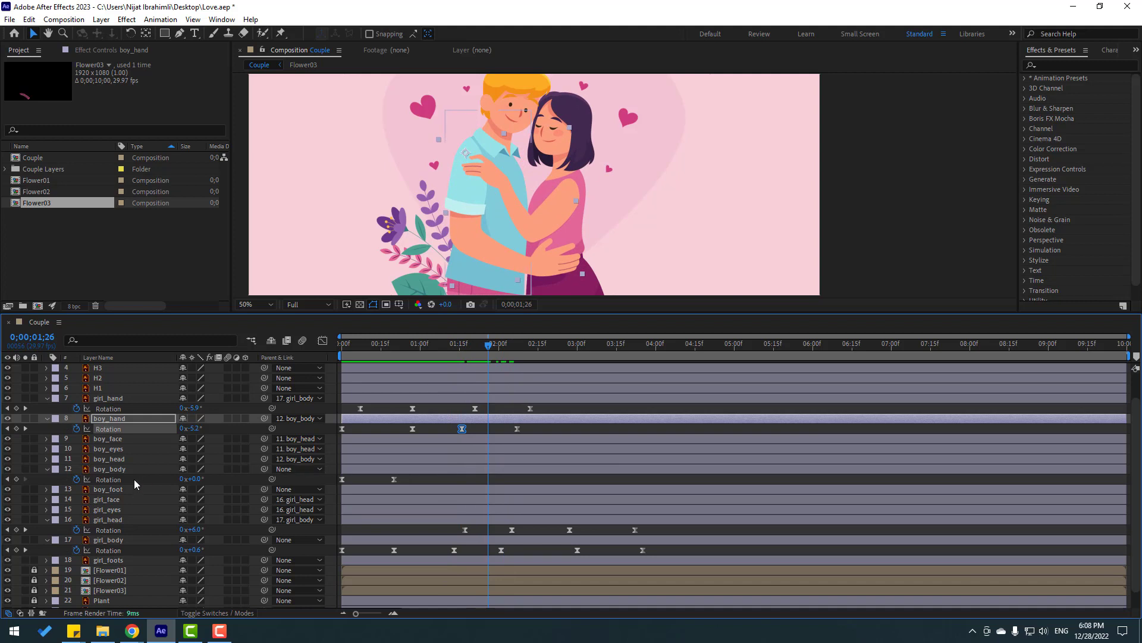
pyautogui.click(16, 479)
pyautogui.moveTo(522, 345); pyautogui.dragTo(539, 351)
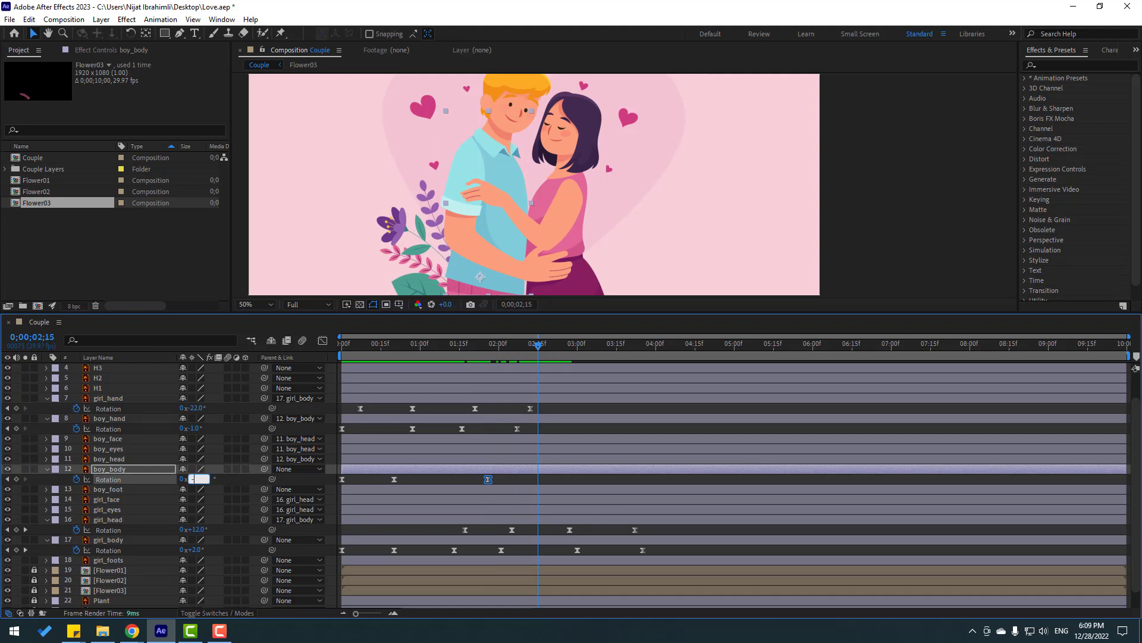
# - Set boy_body Rotation to -4° at 02;15 and scrub to preview the lean
pyautogui.write('-2')
pyautogui.press('Return')
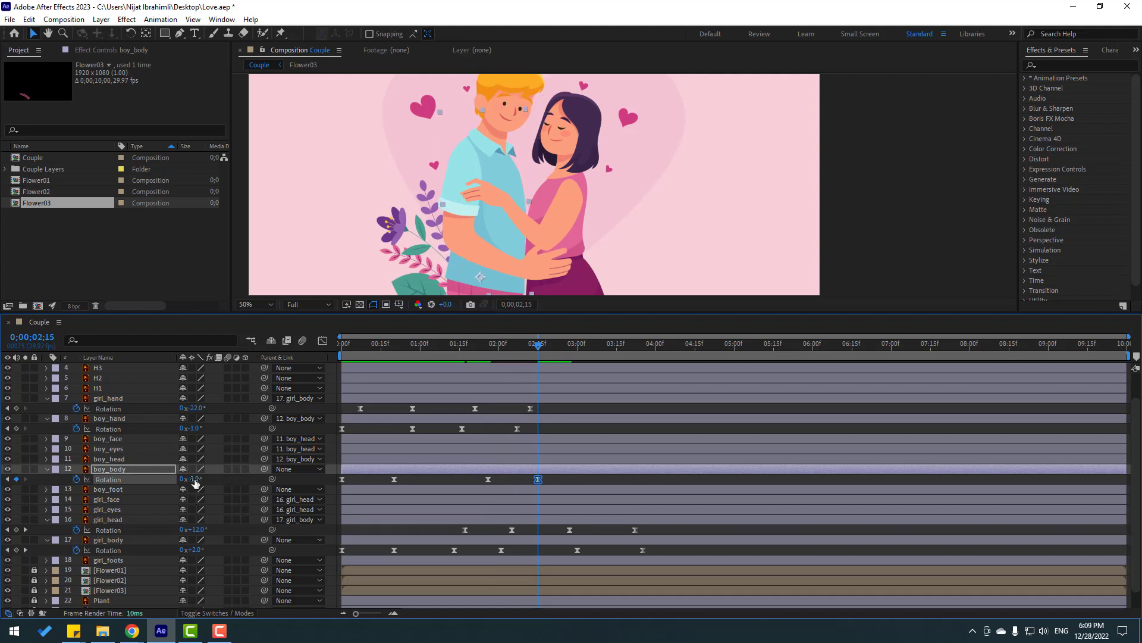
pyautogui.write('-4')
pyautogui.press('Return')
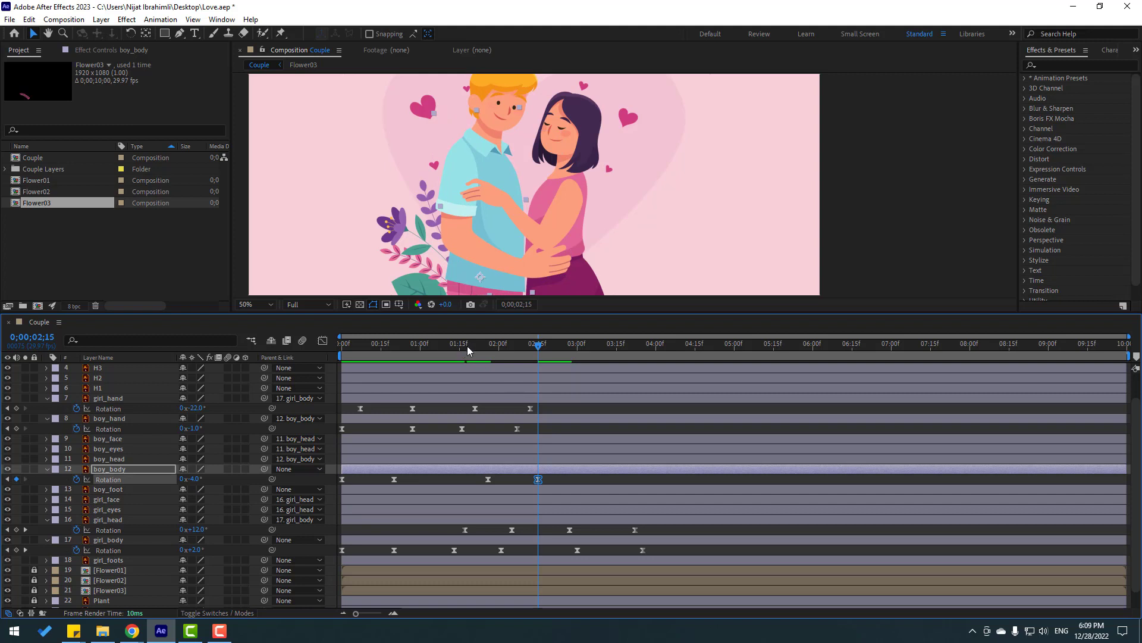
pyautogui.moveTo(467, 345); pyautogui.dragTo(504, 351)
pyautogui.click(552, 481)
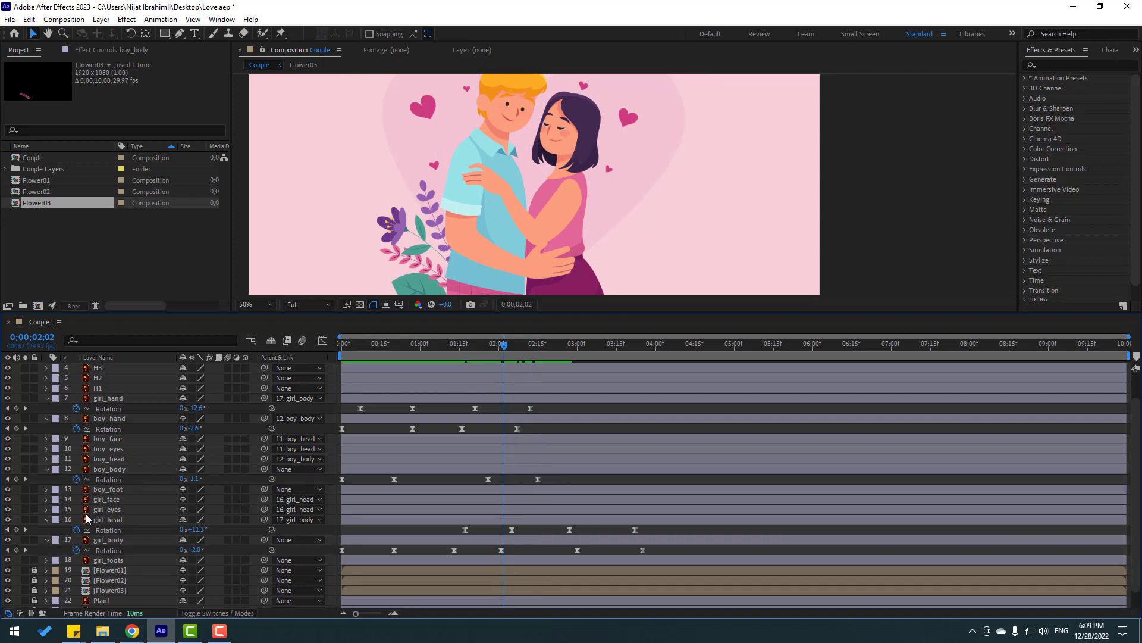
# - Keyframe boy_head Rotation at -14° near 02;02 and +6° around 02;21
pyautogui.click(105, 460)
pyautogui.press('r')
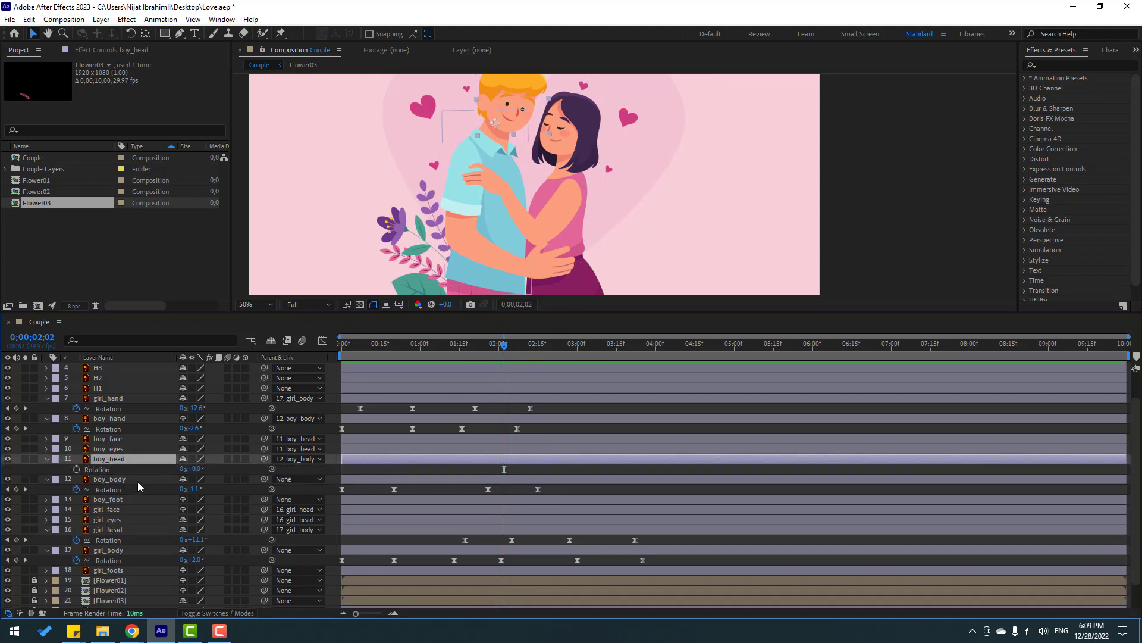
pyautogui.click(76, 469)
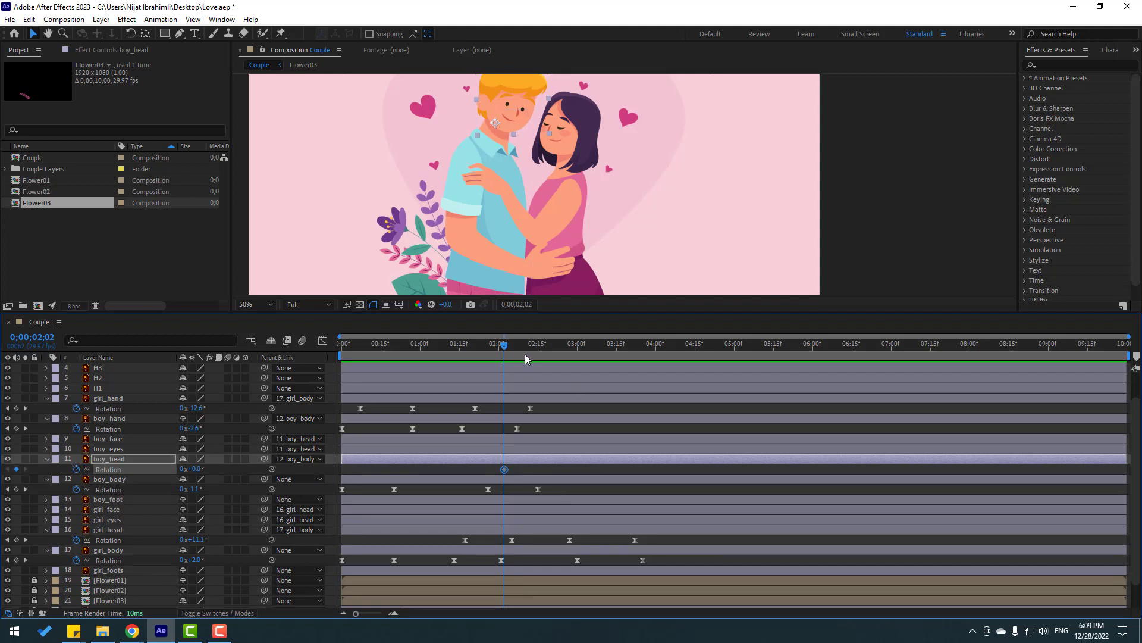
pyautogui.moveTo(526, 345); pyautogui.dragTo(547, 349)
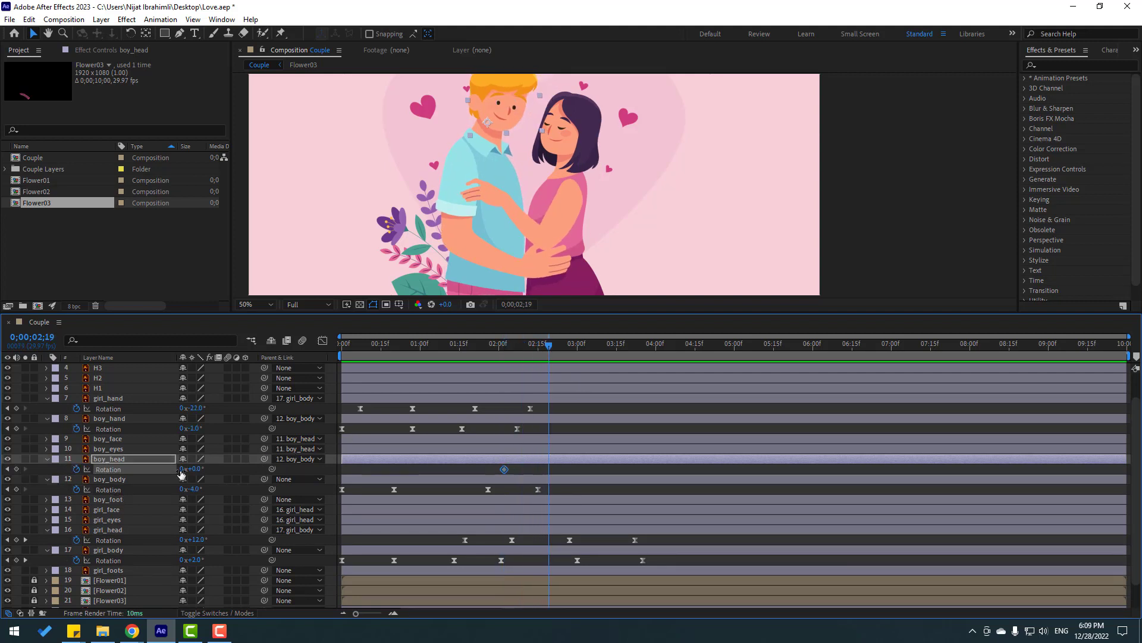
pyautogui.moveTo(198, 471); pyautogui.dragTo(194, 471)
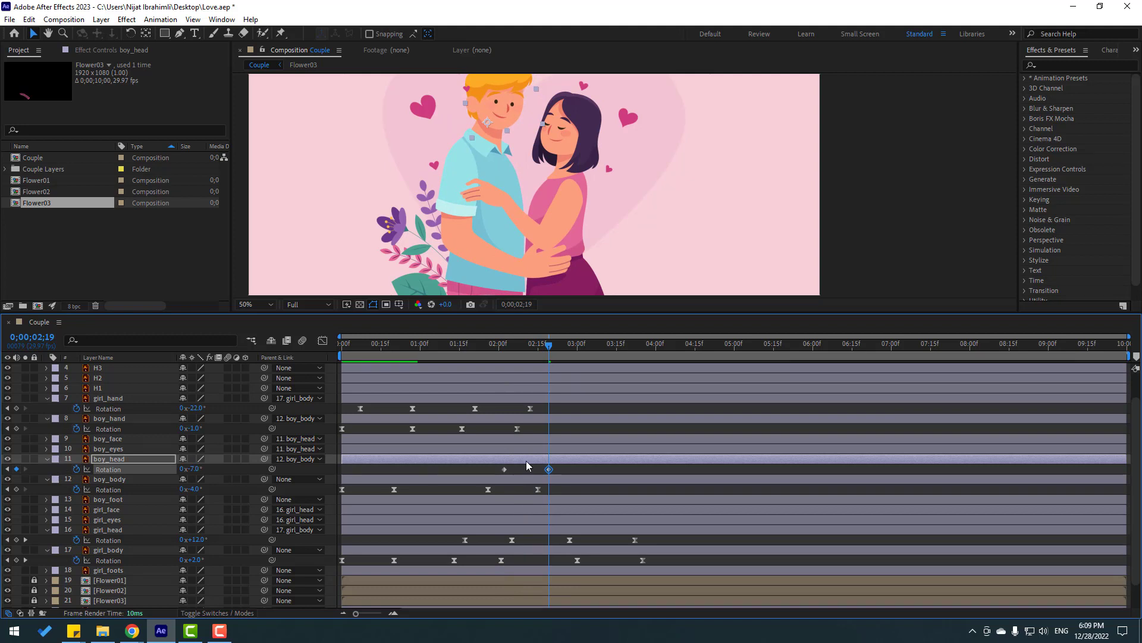
pyautogui.moveTo(538, 355); pyautogui.dragTo(504, 352)
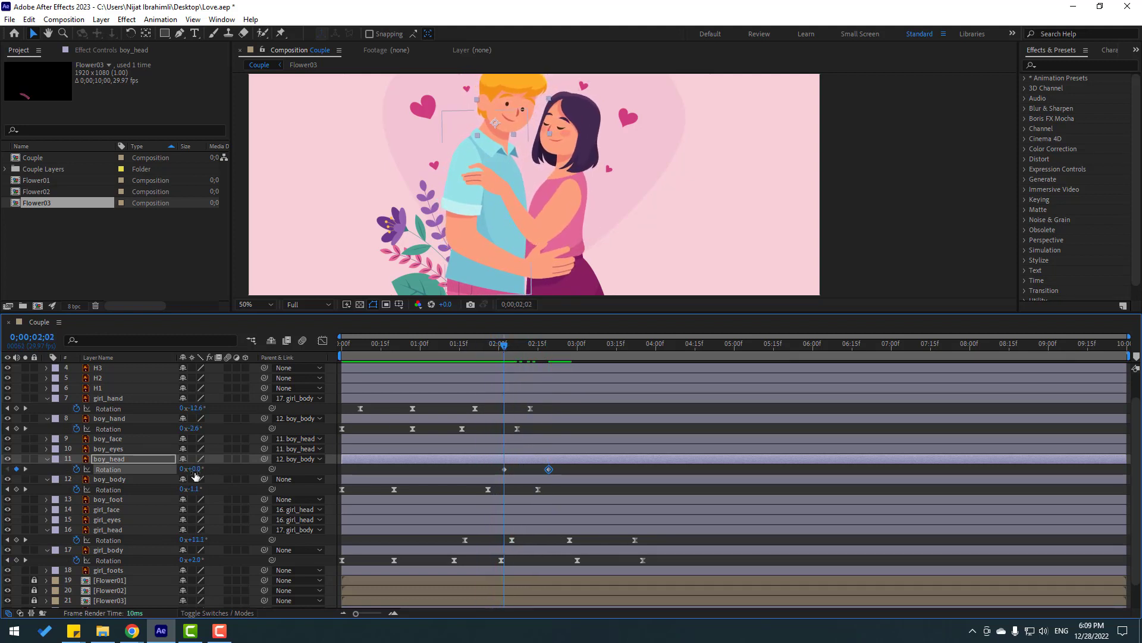
pyautogui.moveTo(194, 470); pyautogui.dragTo(186, 470)
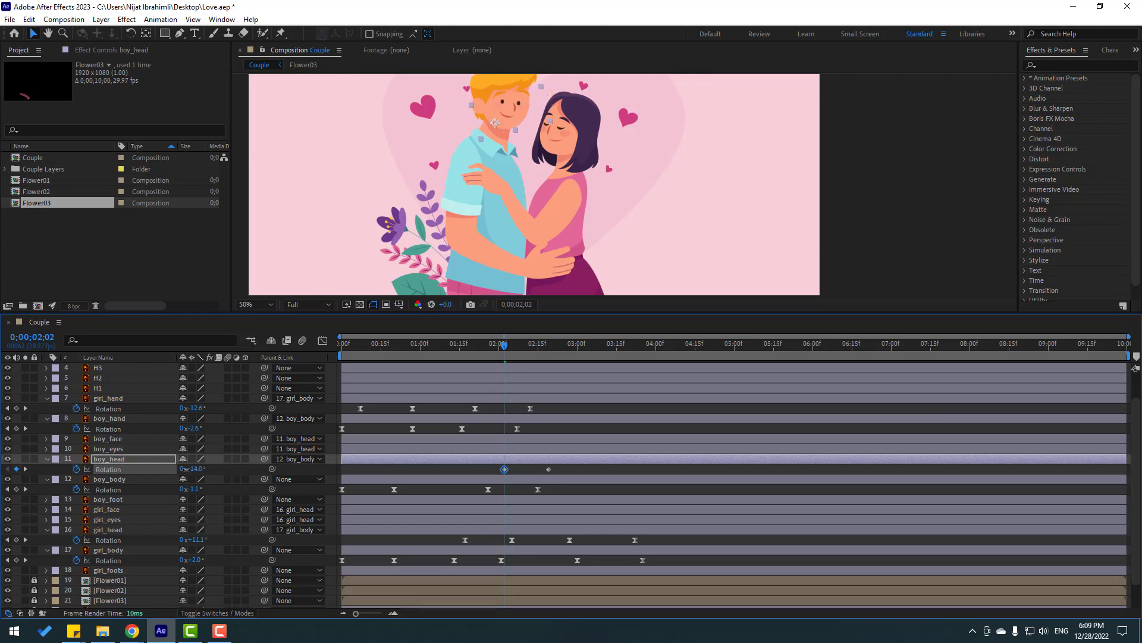
pyautogui.moveTo(506, 349); pyautogui.dragTo(554, 351)
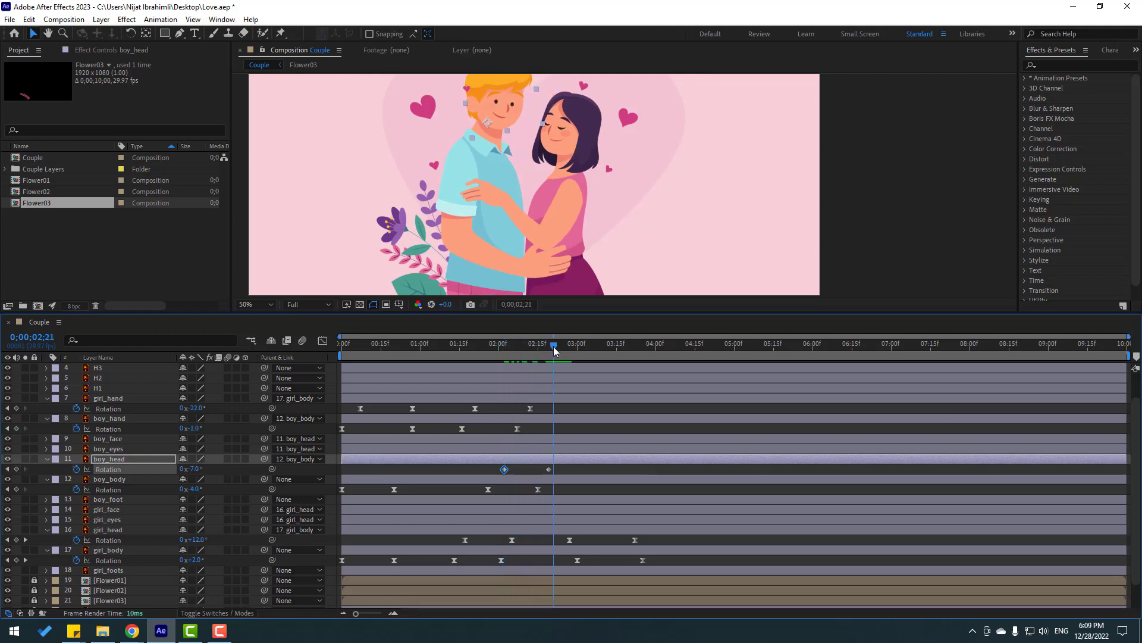
pyautogui.moveTo(194, 470); pyautogui.dragTo(203, 470)
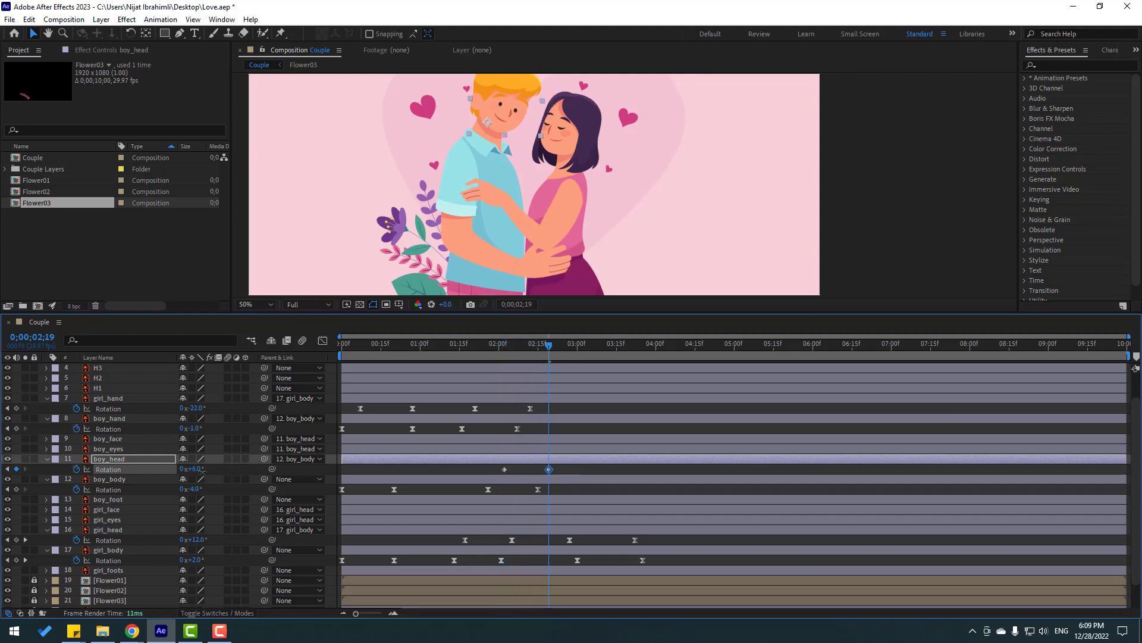
# - Apply Easy Ease to both boy_head Rotation keyframes and preview the head tilt
pyautogui.moveTo(570, 479); pyautogui.dragTo(503, 469)
pyautogui.rightClick(505, 470)
pyautogui.moveTo(571, 461)
pyautogui.click(678, 500)
pyautogui.click(595, 473)
pyautogui.press('space')
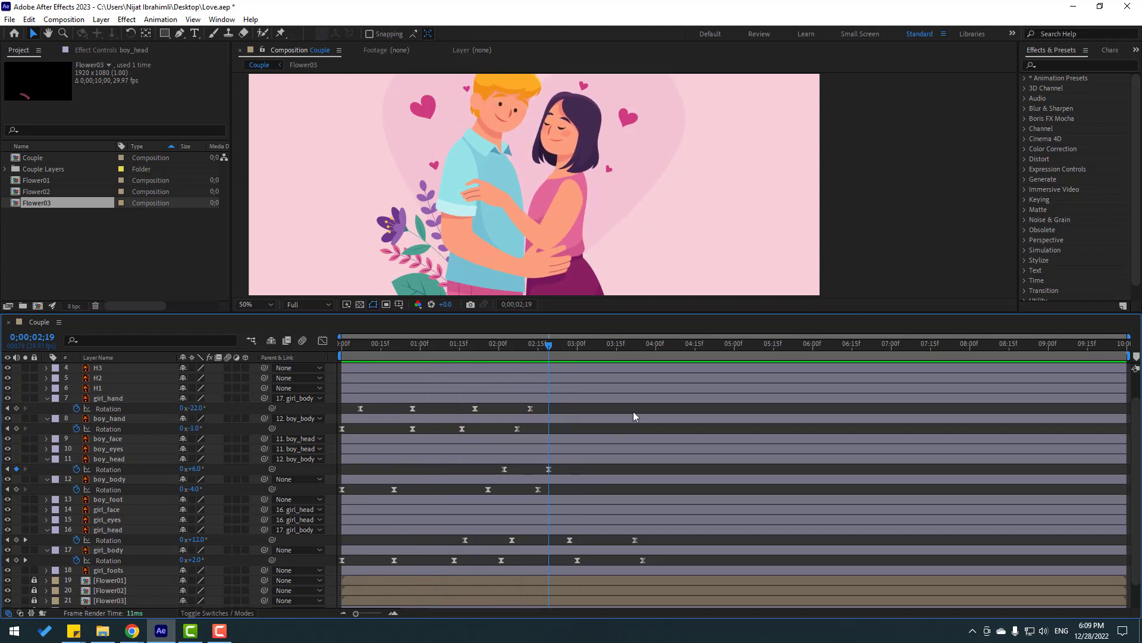
pyautogui.click(562, 350)
pyautogui.moveTo(573, 344); pyautogui.dragTo(595, 359)
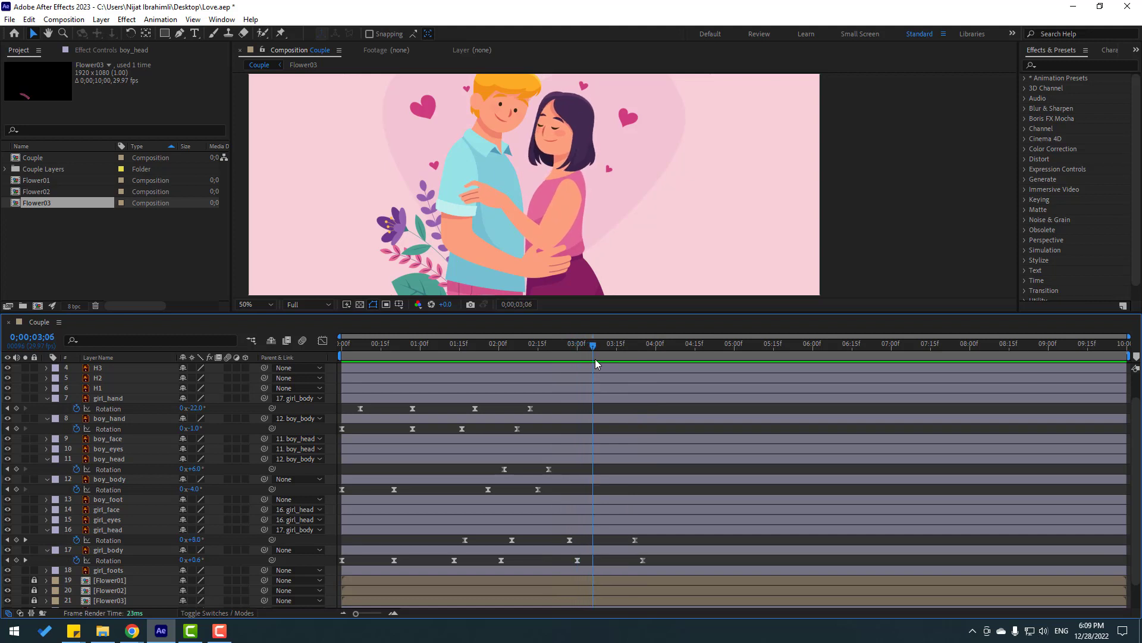
# - Keyframe boy_body Rotation at 03;06 and set it to 0° at 03;28
pyautogui.click(17, 489)
pyautogui.moveTo(606, 344); pyautogui.dragTo(651, 345)
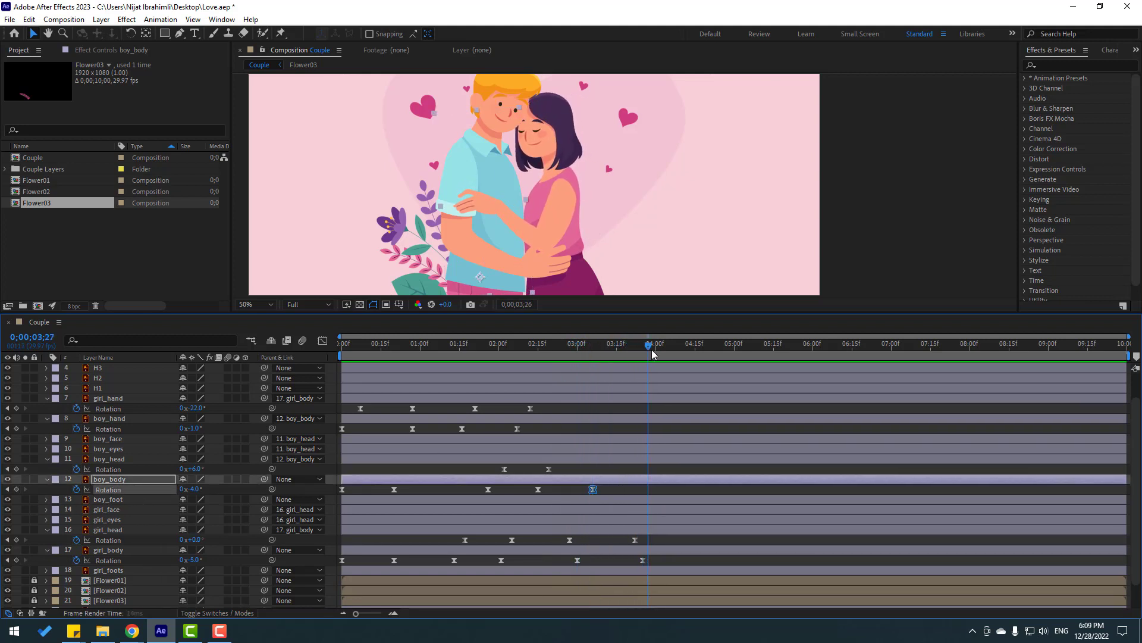
pyautogui.click(198, 490)
pyautogui.write('0')
pyautogui.press('Return')
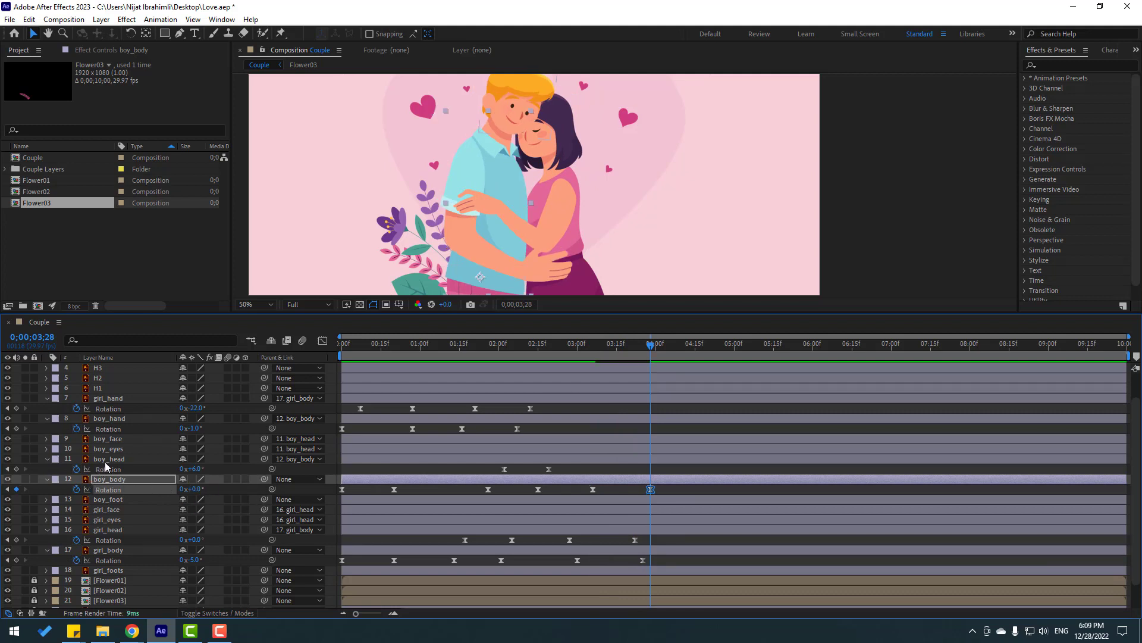
# - Add boy_head Rotation keyframes around 3;07 and 3;28, tilting the head to -17°
pyautogui.click(16, 469)
pyautogui.click(650, 470)
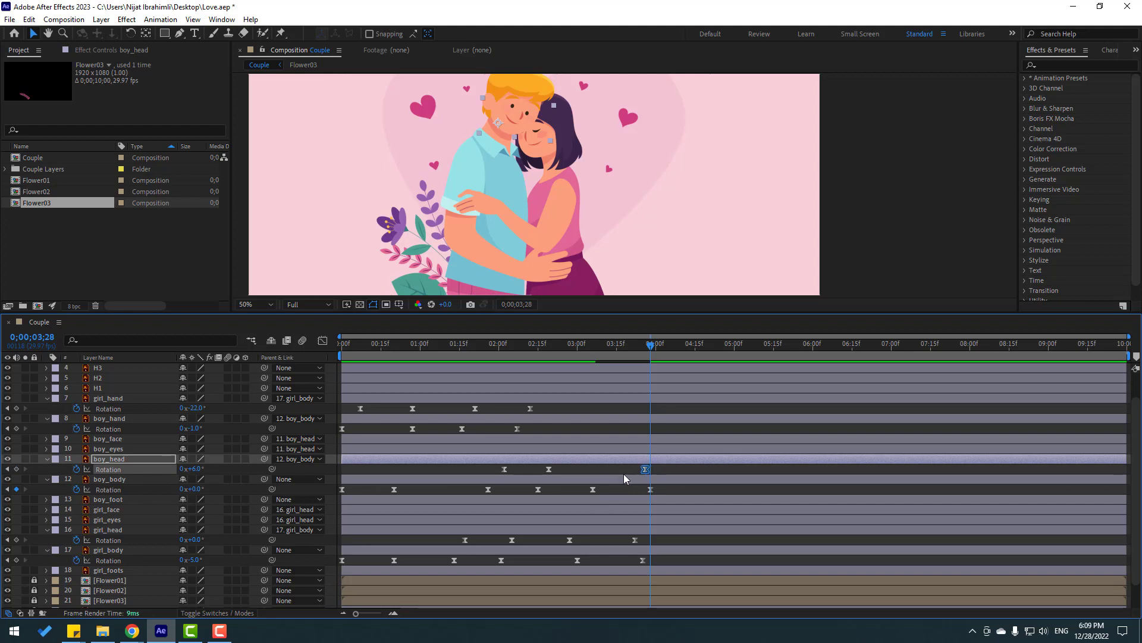
pyautogui.moveTo(645, 470); pyautogui.dragTo(604, 478)
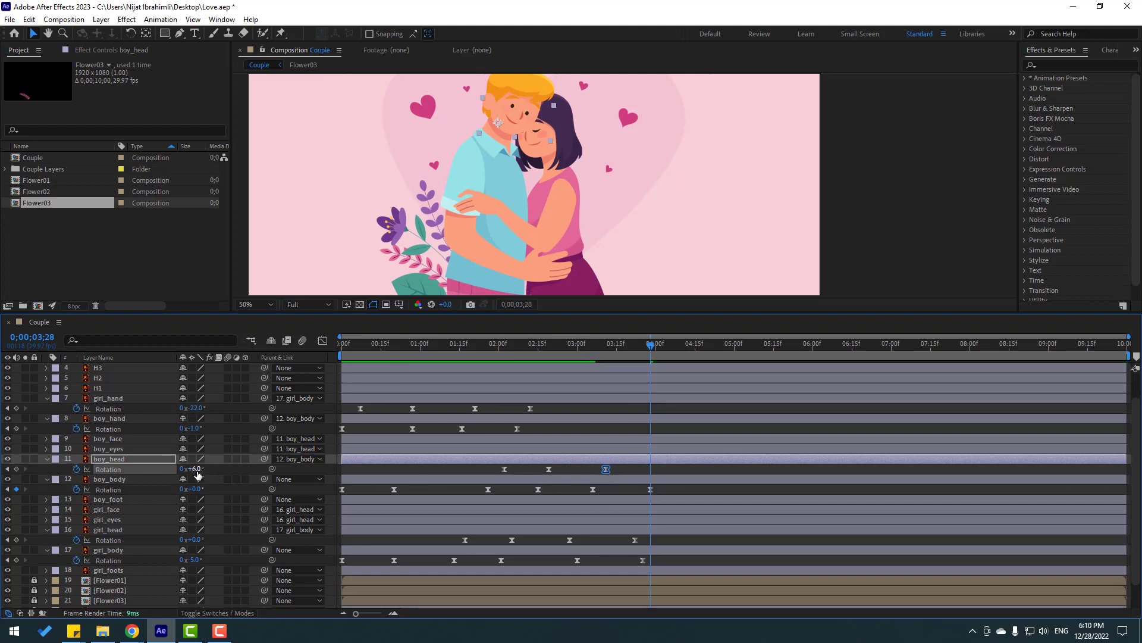
pyautogui.moveTo(200, 470); pyautogui.dragTo(195, 470)
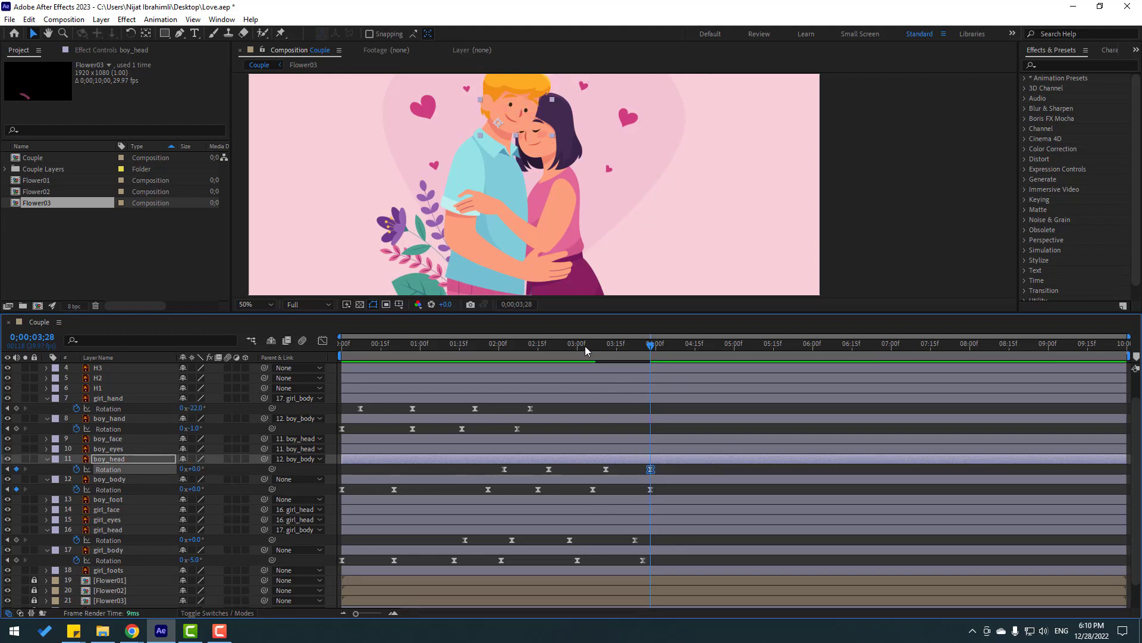
pyautogui.moveTo(585, 345); pyautogui.dragTo(651, 365)
pyautogui.moveTo(193, 469); pyautogui.dragTo(187, 470)
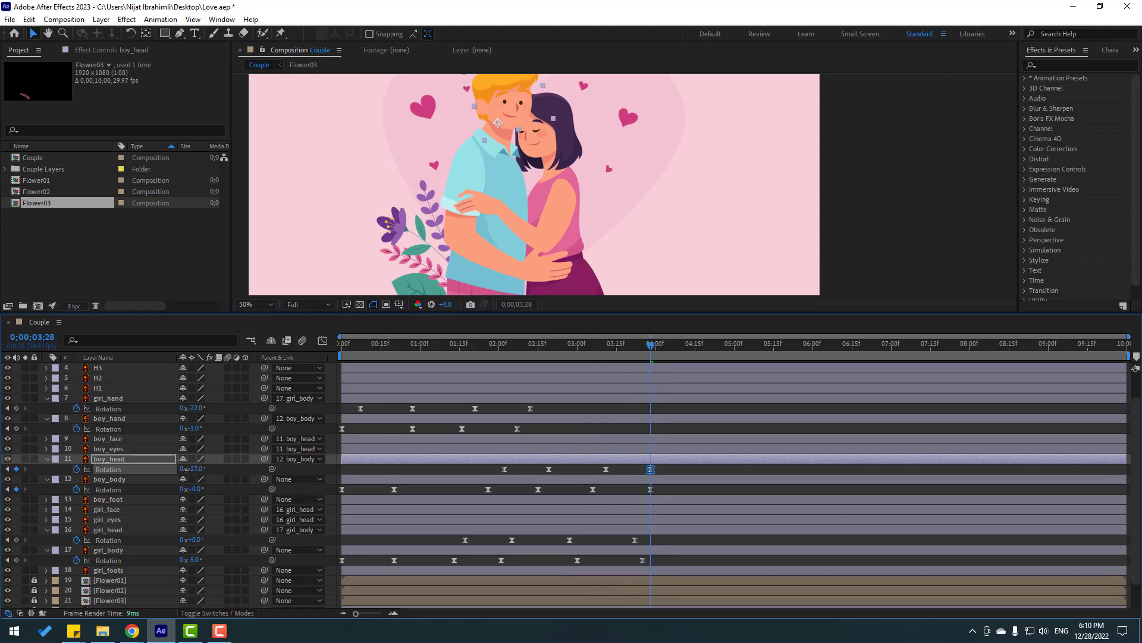
pyautogui.moveTo(588, 346); pyautogui.dragTo(558, 371)
# - Add a girl_hand Rotation keyframe of about -2°, move it to roughly 4;05, and preview
pyautogui.click(559, 223)
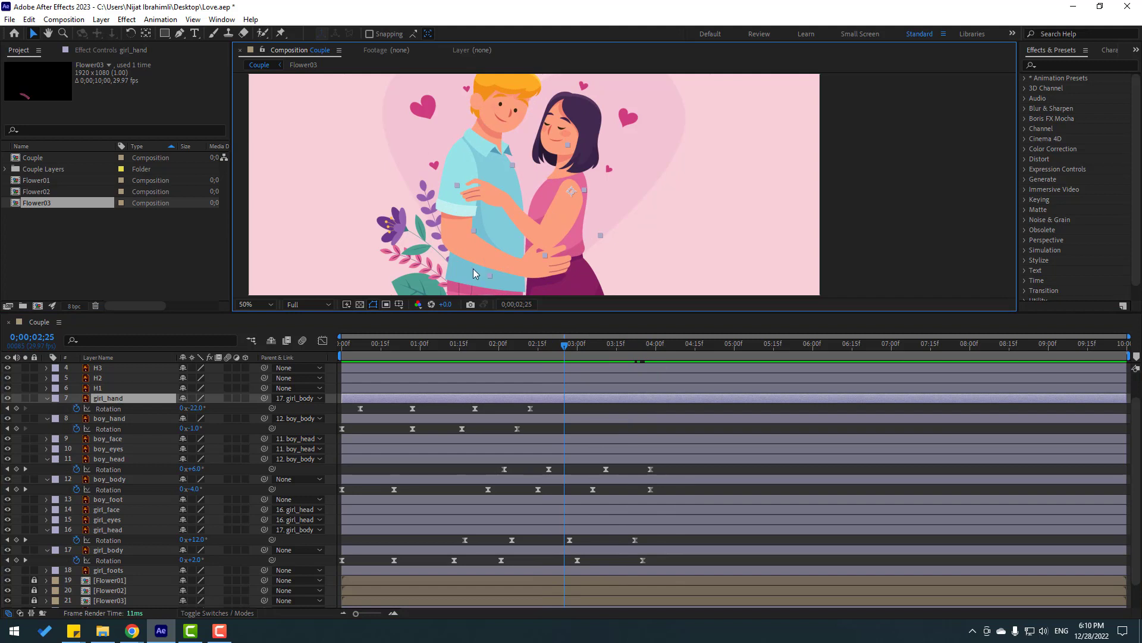
pyautogui.moveTo(568, 347); pyautogui.dragTo(641, 349)
pyautogui.click(17, 408)
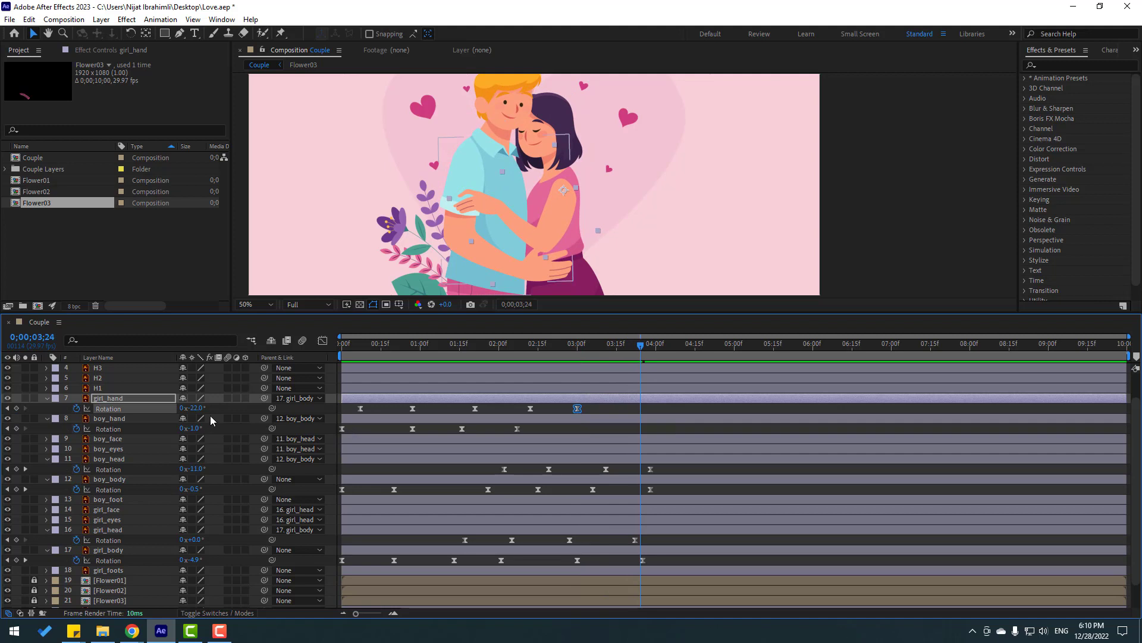
pyautogui.moveTo(193, 408); pyautogui.dragTo(208, 408)
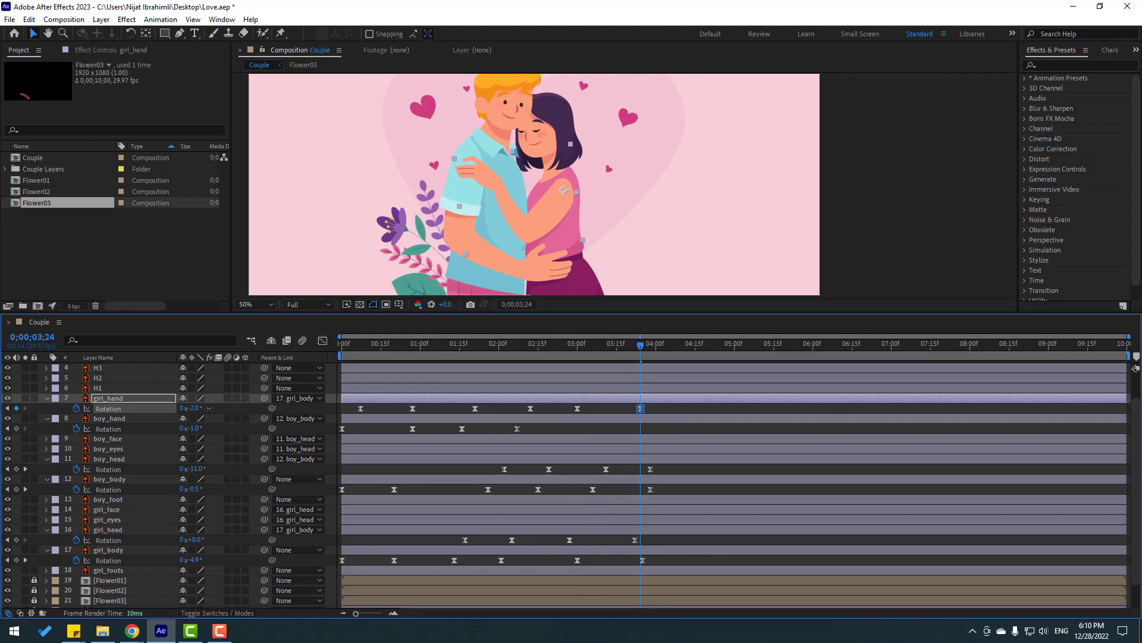
pyautogui.moveTo(641, 408); pyautogui.dragTo(674, 408)
pyautogui.click(567, 345)
pyautogui.moveTo(571, 348); pyautogui.dragTo(670, 357)
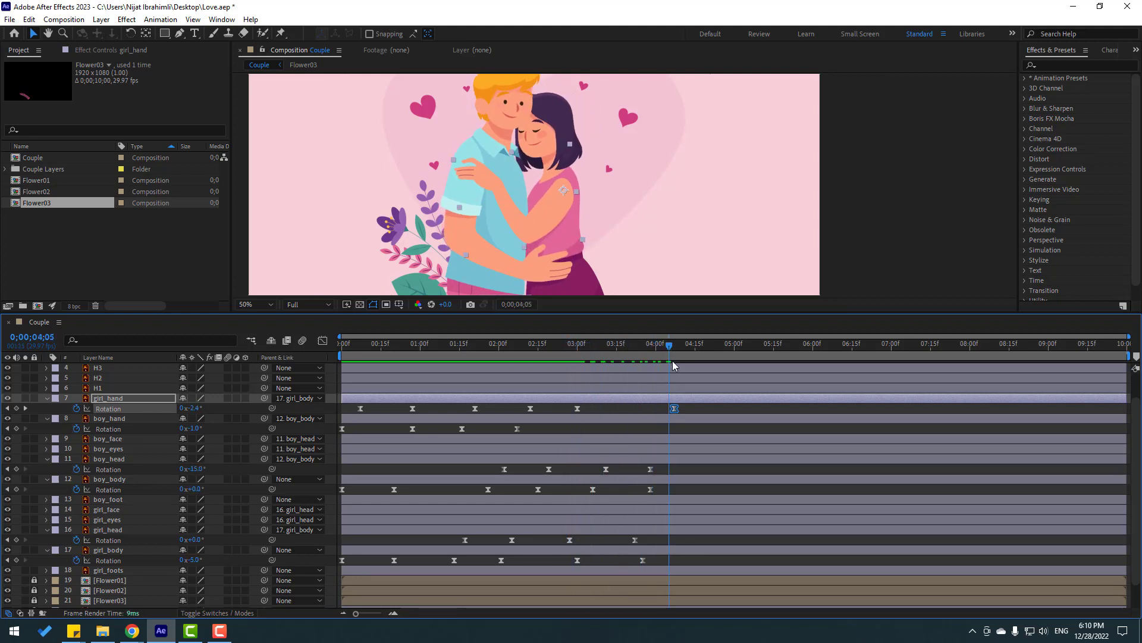
pyautogui.press('space')
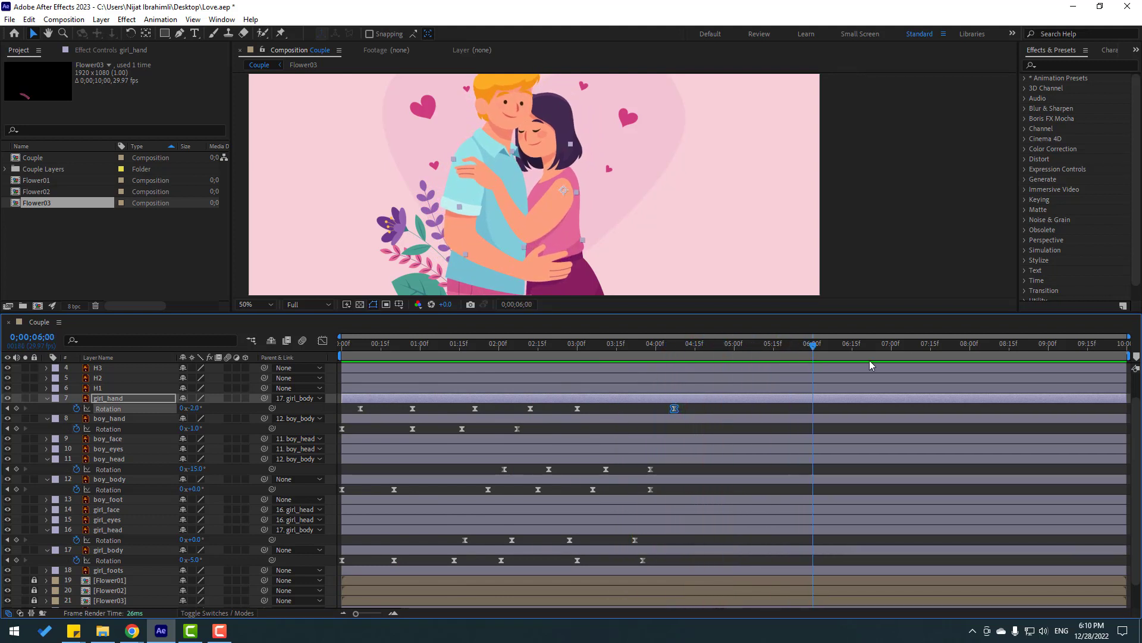
# - End the work area at 7;00 and trim the Couple composition to it
pyautogui.moveTo(873, 365); pyautogui.dragTo(889, 365)
pyautogui.press('n')
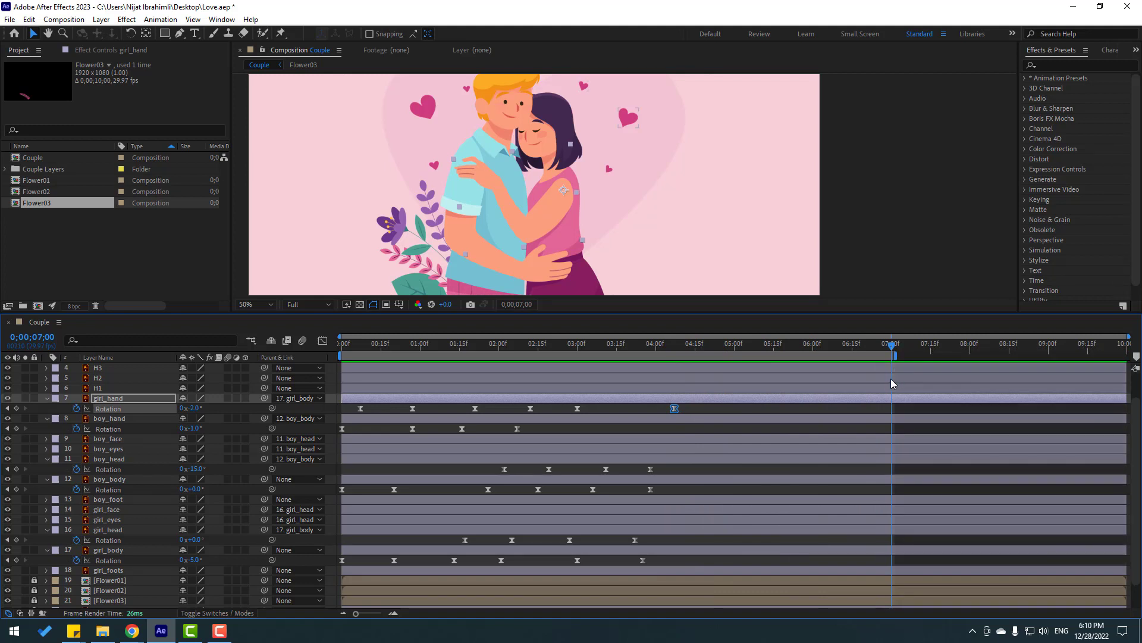
pyautogui.rightClick(873, 354)
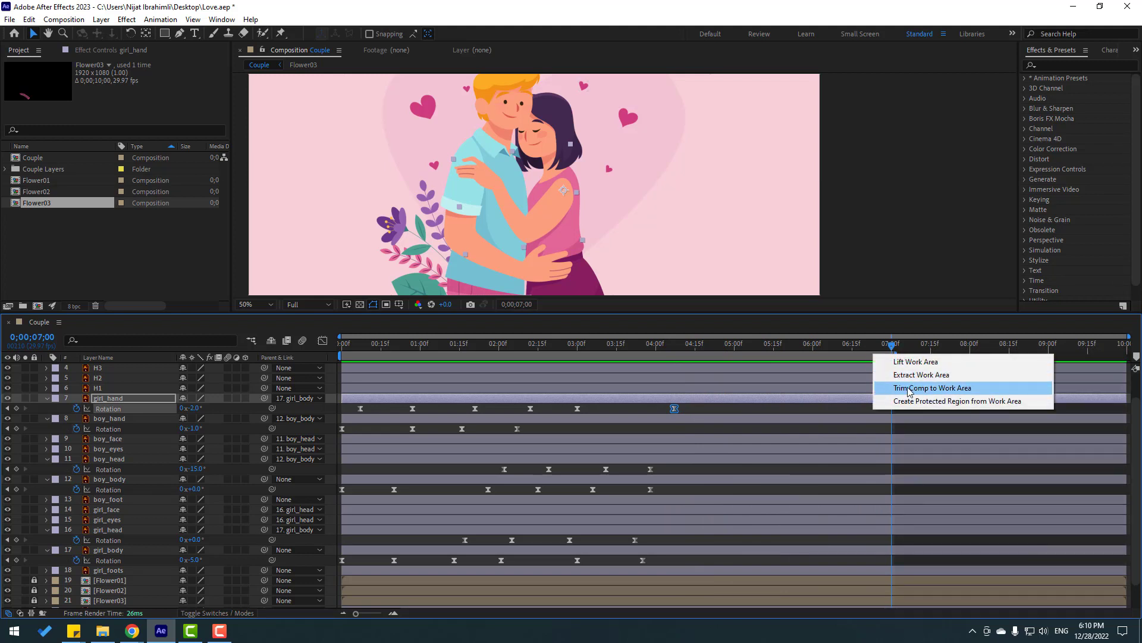
pyautogui.click(909, 388)
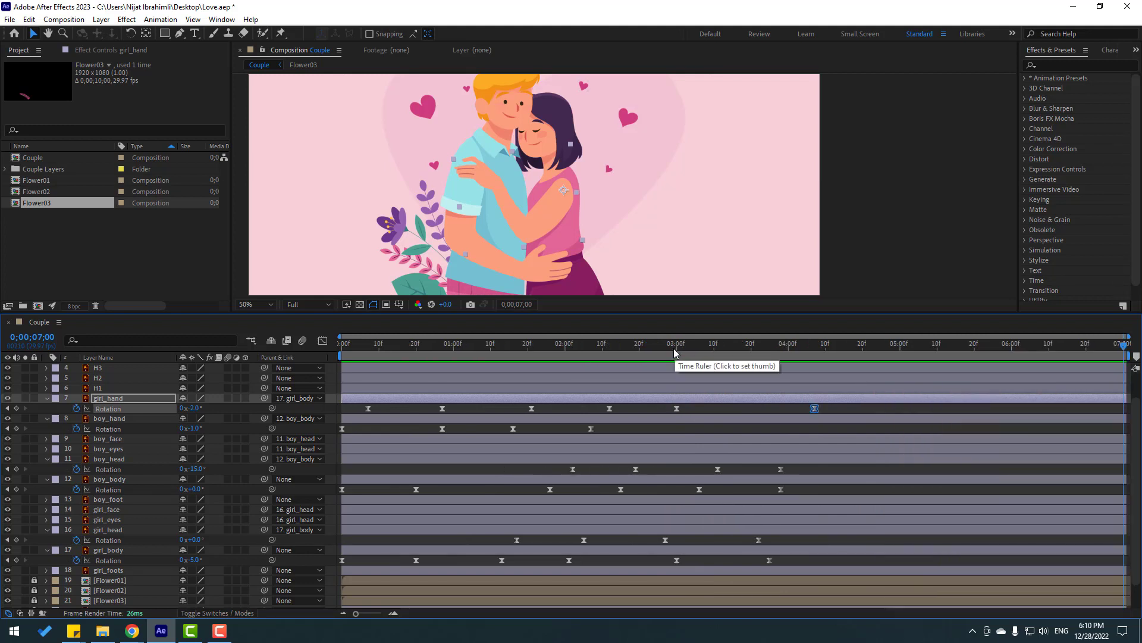
pyautogui.moveTo(674, 348); pyautogui.dragTo(297, 437)
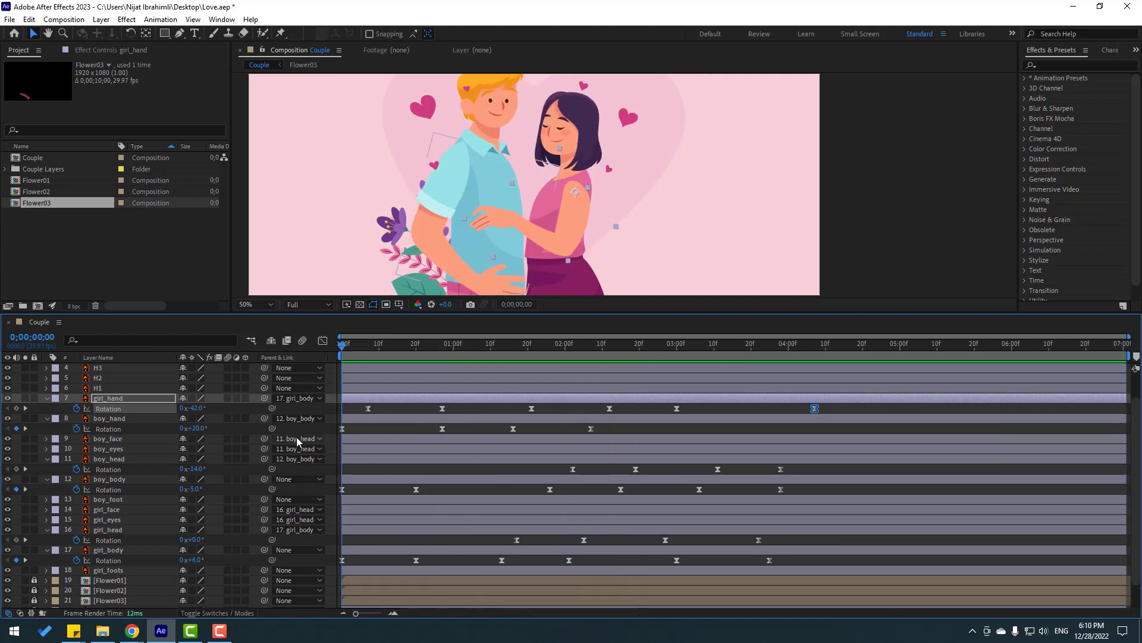
# - Key boy_eyes Scale at frame 4 (100%), frame 7 (100, 5%) and frame 10 (100%)
pyautogui.click(108, 450)
pyautogui.press('s')
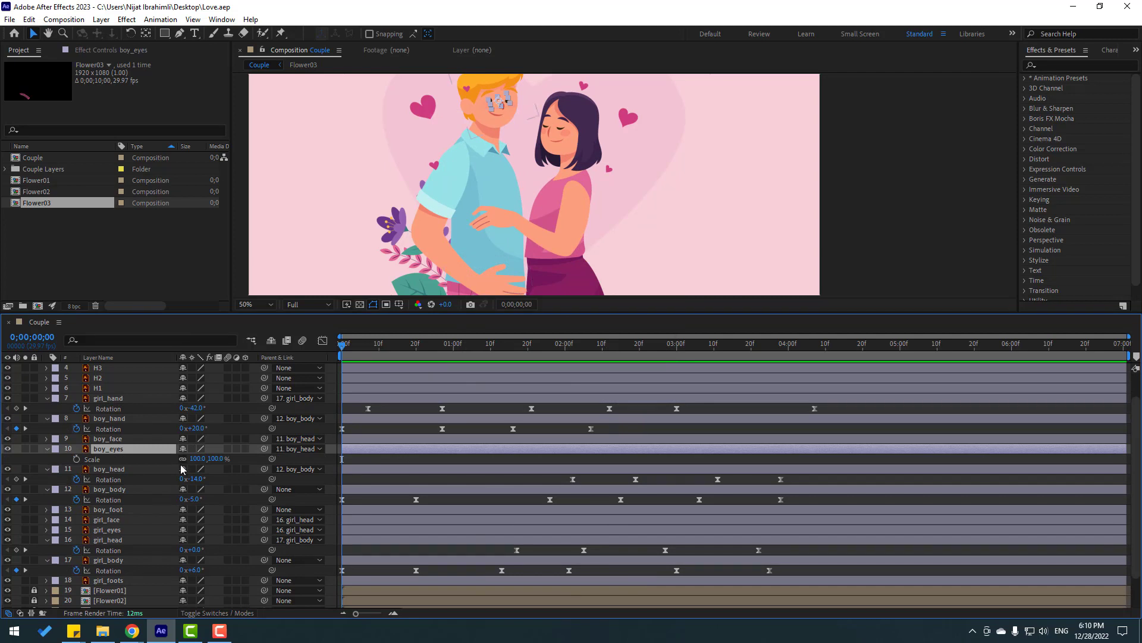
pyautogui.moveTo(350, 351); pyautogui.dragTo(358, 354)
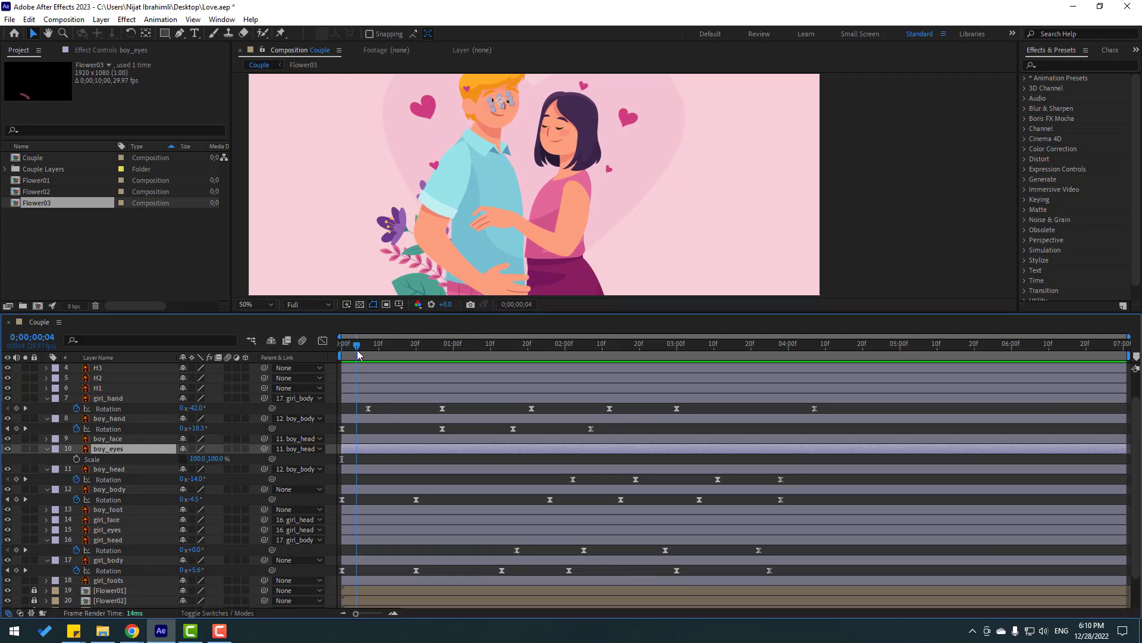
pyautogui.click(76, 458)
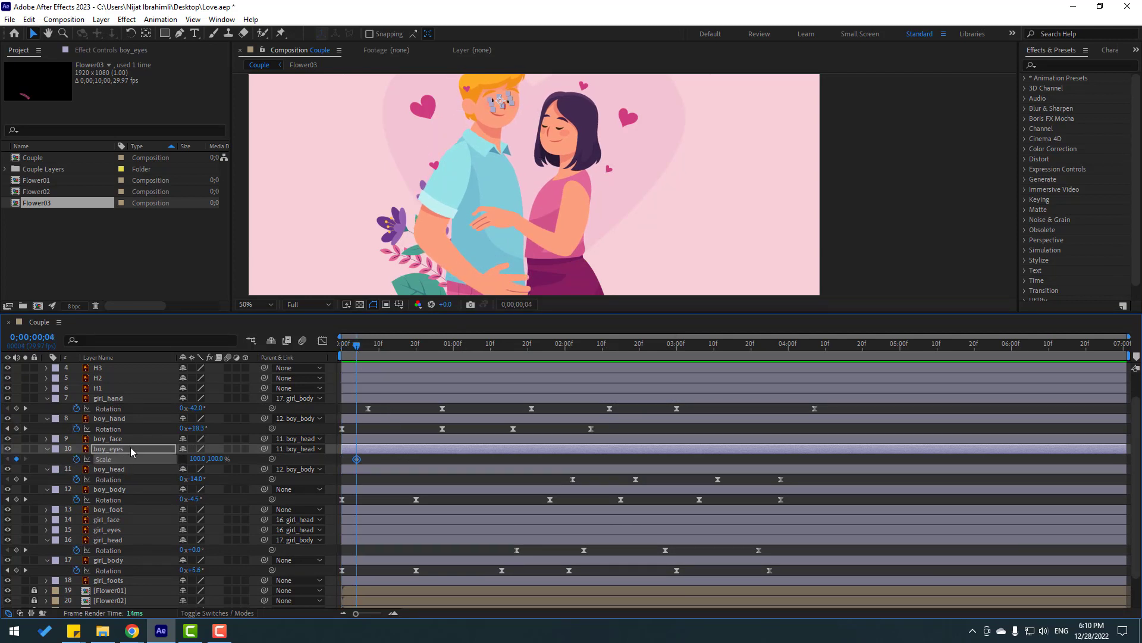
pyautogui.press('pagedown')
pyautogui.press('pagedown')
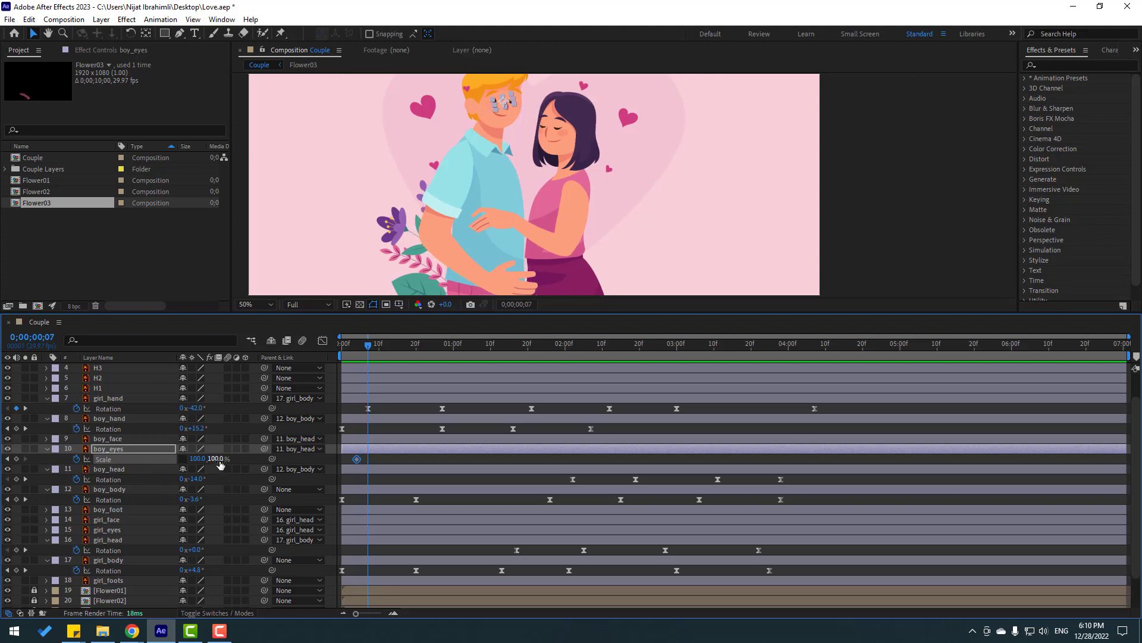
pyautogui.press('Return')
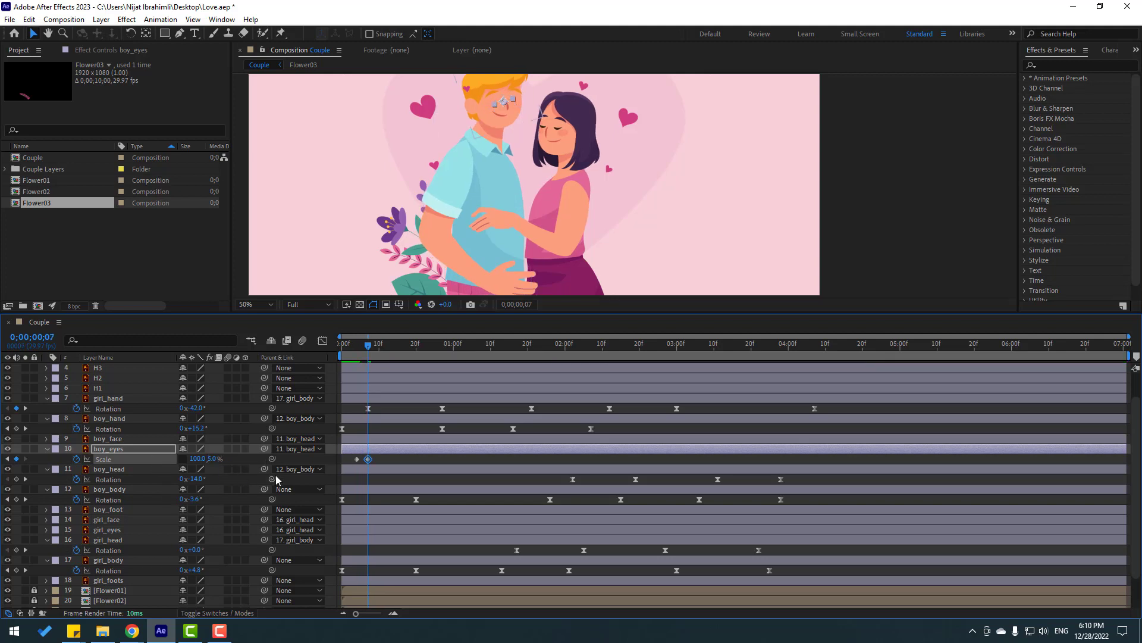
pyautogui.press('pagedown')
pyautogui.press('pagedown')
pyautogui.press('pagedown')
pyautogui.click(214, 458)
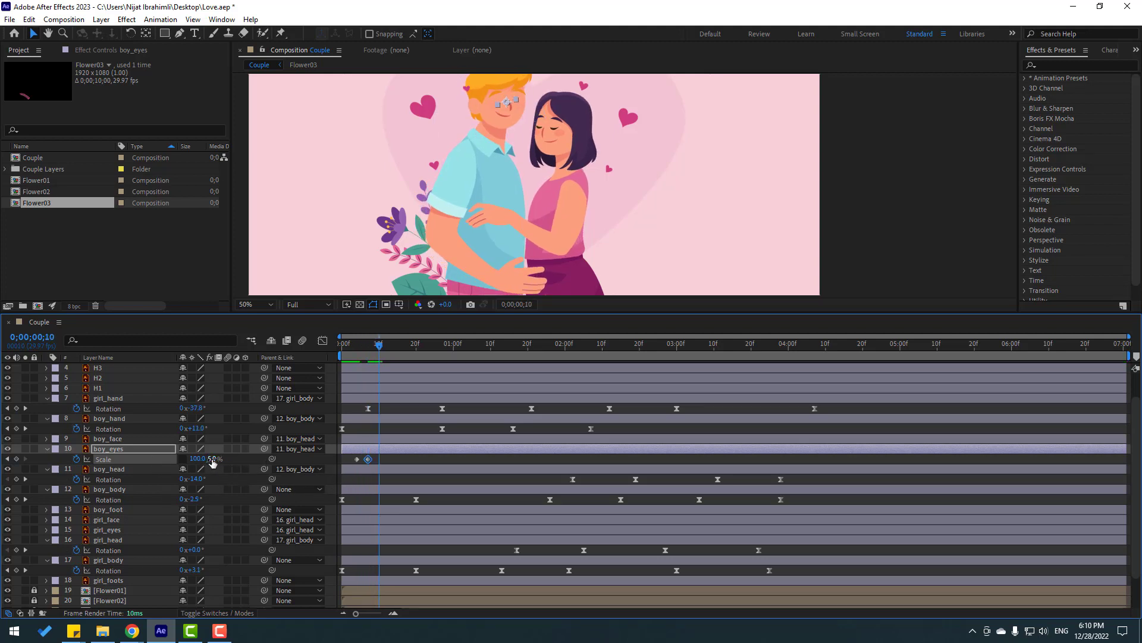
pyautogui.write('100')
pyautogui.press('Return')
# - Preview the blink, zoom in on the boy's face, and lock the boy_eyes layer
pyautogui.press('space')
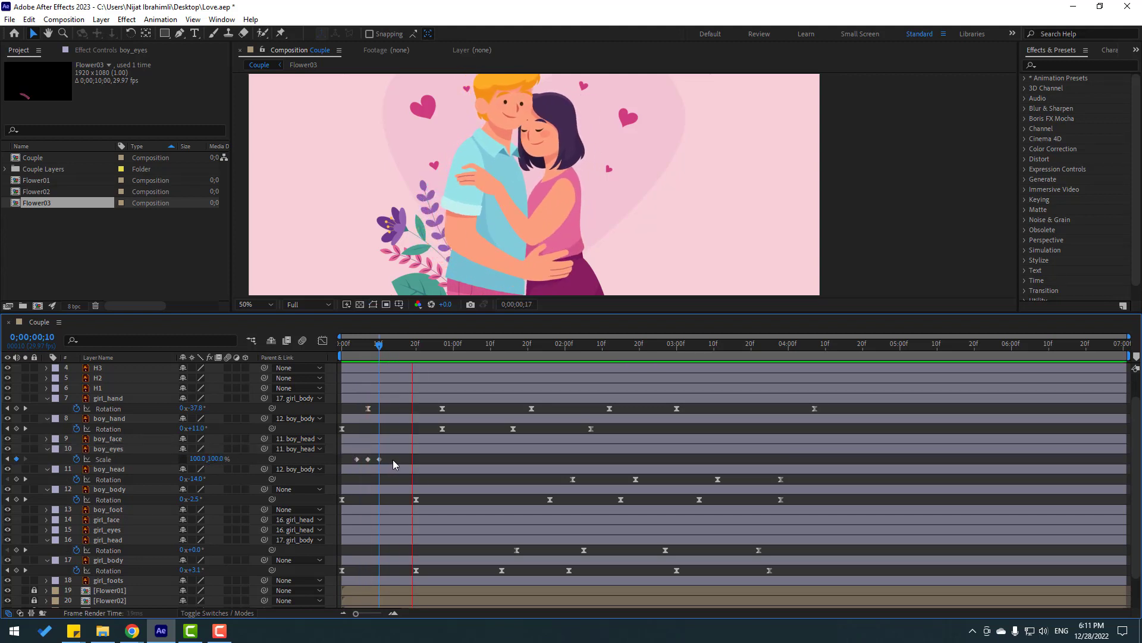
pyautogui.press('space')
pyautogui.moveTo(354, 347)
pyautogui.mouseDown()
pyautogui.moveTo(377, 346)
pyautogui.moveTo(368, 345)
pyautogui.mouseUp()
pyautogui.moveTo(538, 123); pyautogui.dragTo(581, 194)
pyautogui.scroll(3, 581, 194)
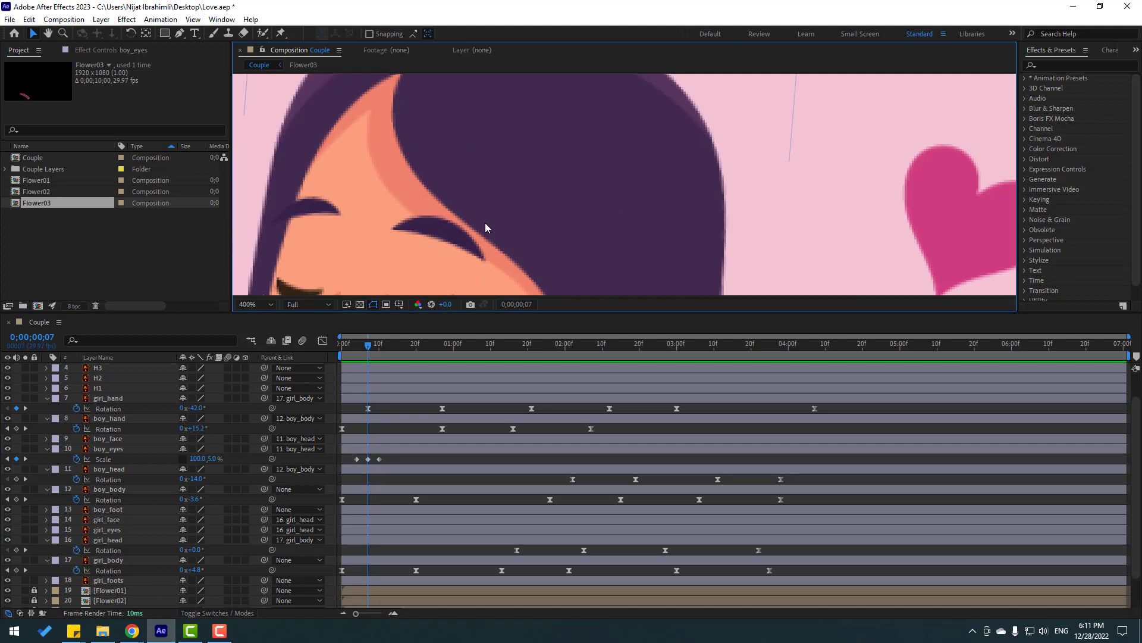
pyautogui.scroll(-2, 485, 222)
pyautogui.moveTo(479, 184); pyautogui.dragTo(592, 203)
pyautogui.scroll(2, 590, 209)
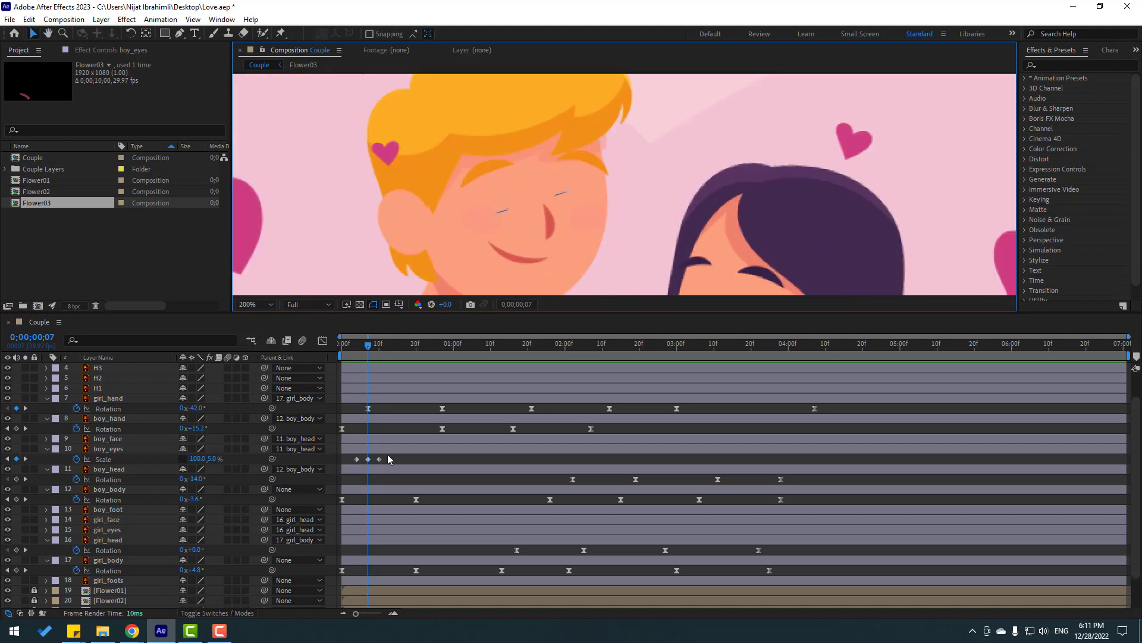
pyautogui.moveTo(366, 351); pyautogui.dragTo(336, 349)
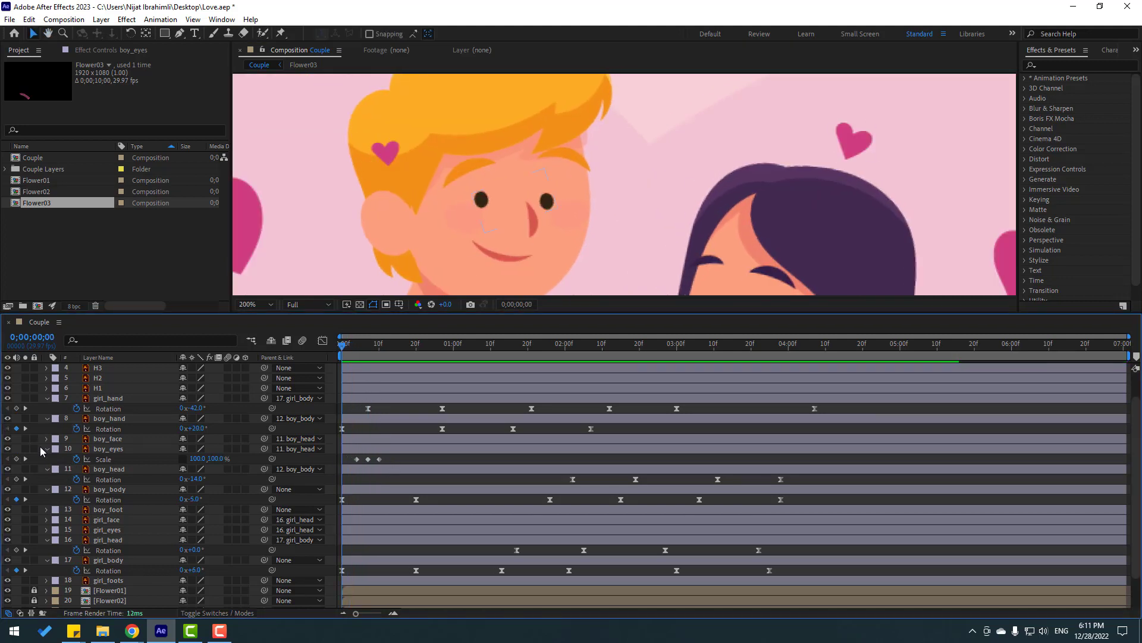
pyautogui.click(34, 449)
# - Draw a dark brown ellipse with no outline over the boy's left eye
pyautogui.click(165, 33)
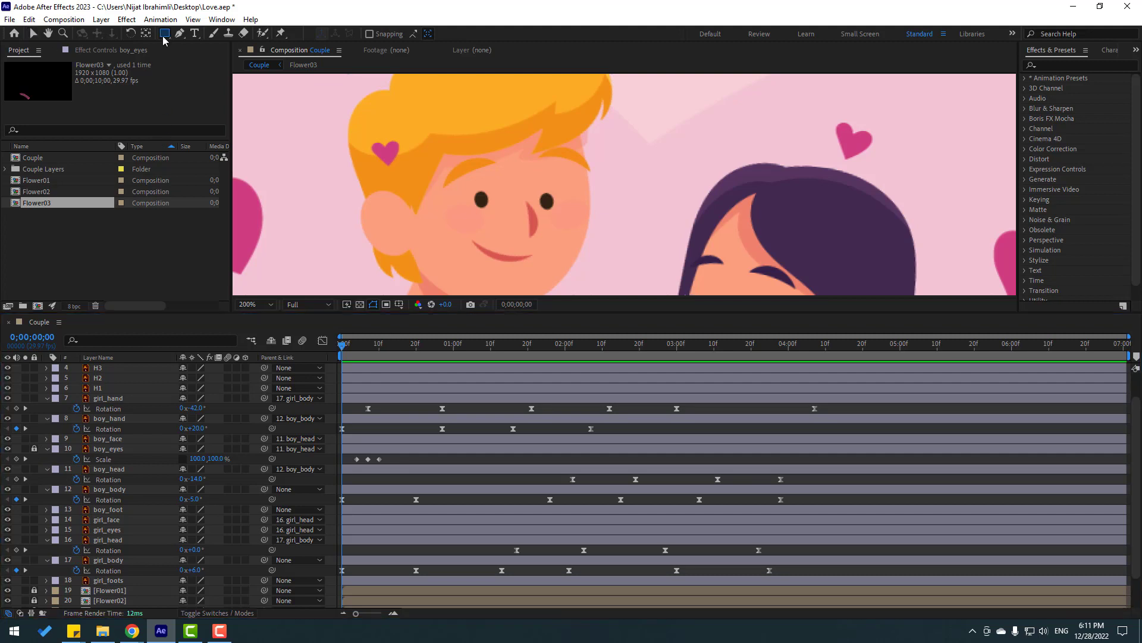
pyautogui.click(209, 60)
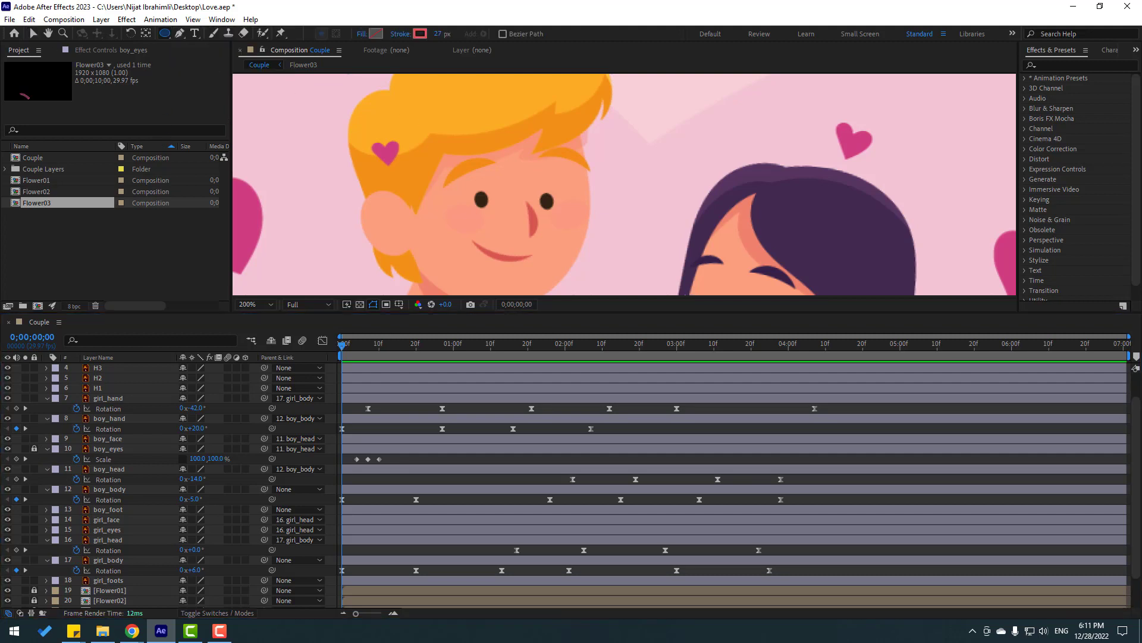
pyautogui.scroll(2, 563, 211)
pyautogui.click(438, 34)
pyautogui.write('0')
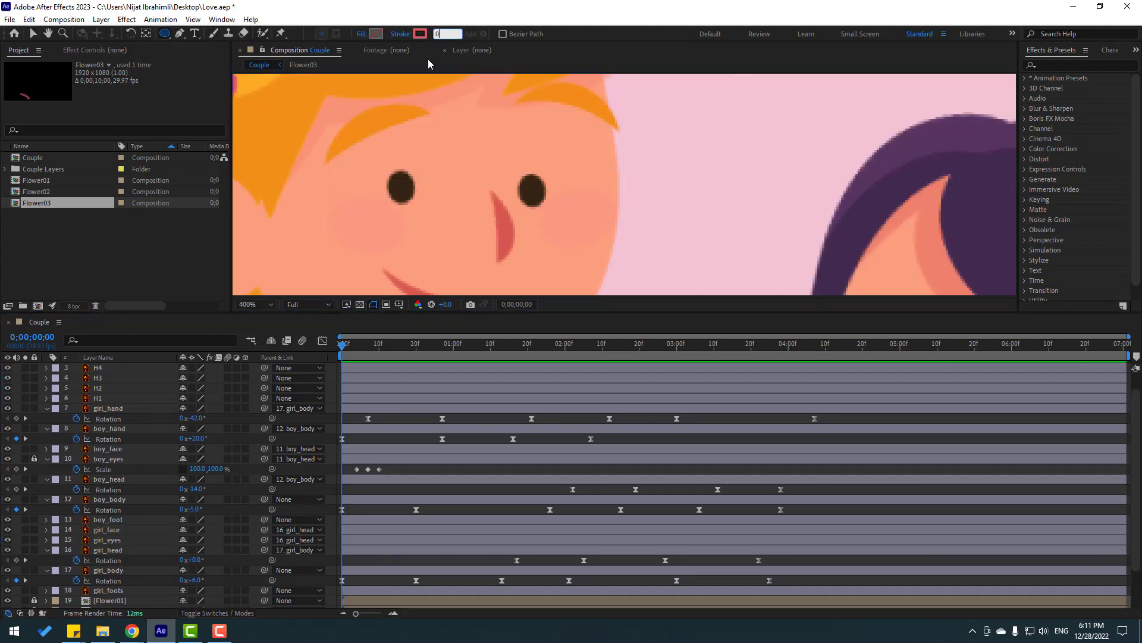
pyautogui.click(375, 34)
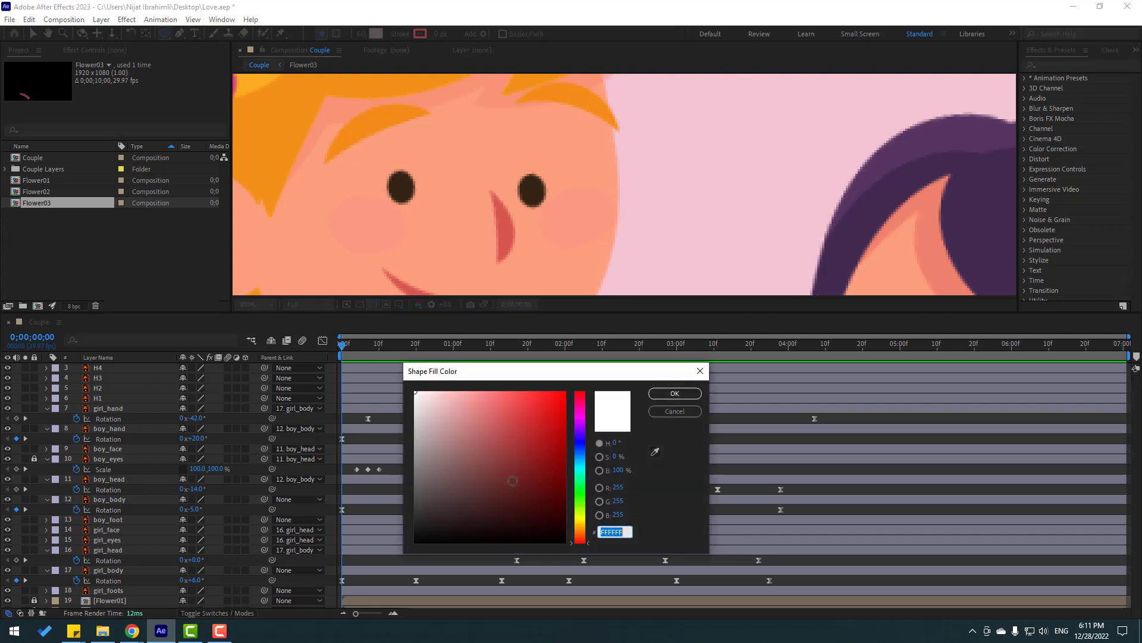
pyautogui.click(655, 454)
pyautogui.click(675, 393)
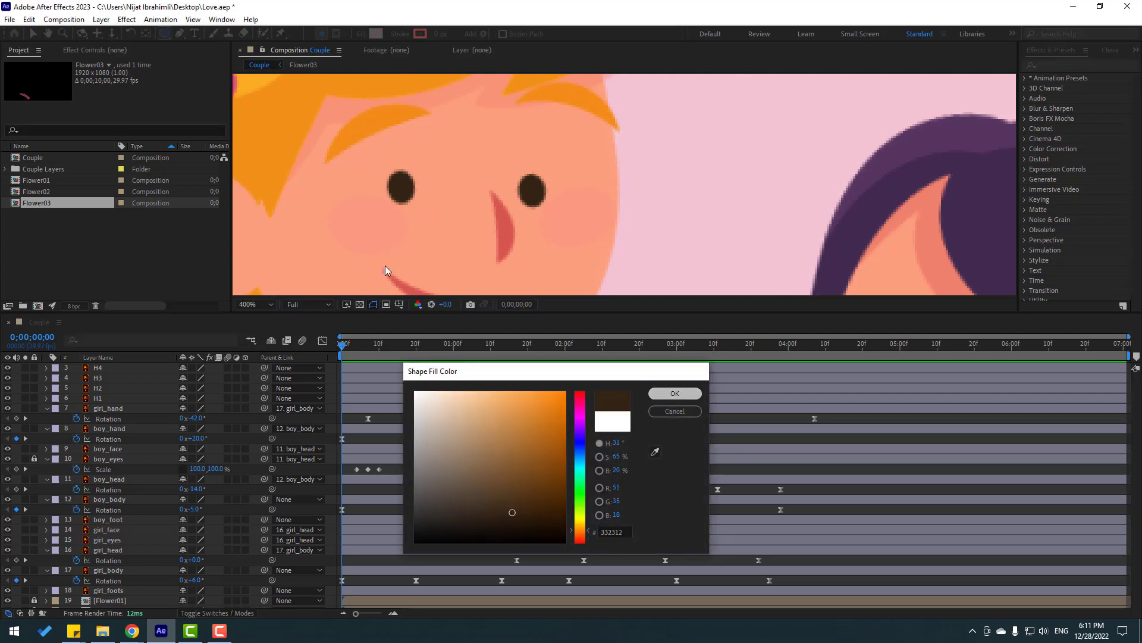
pyautogui.moveTo(384, 173); pyautogui.dragTo(419, 207)
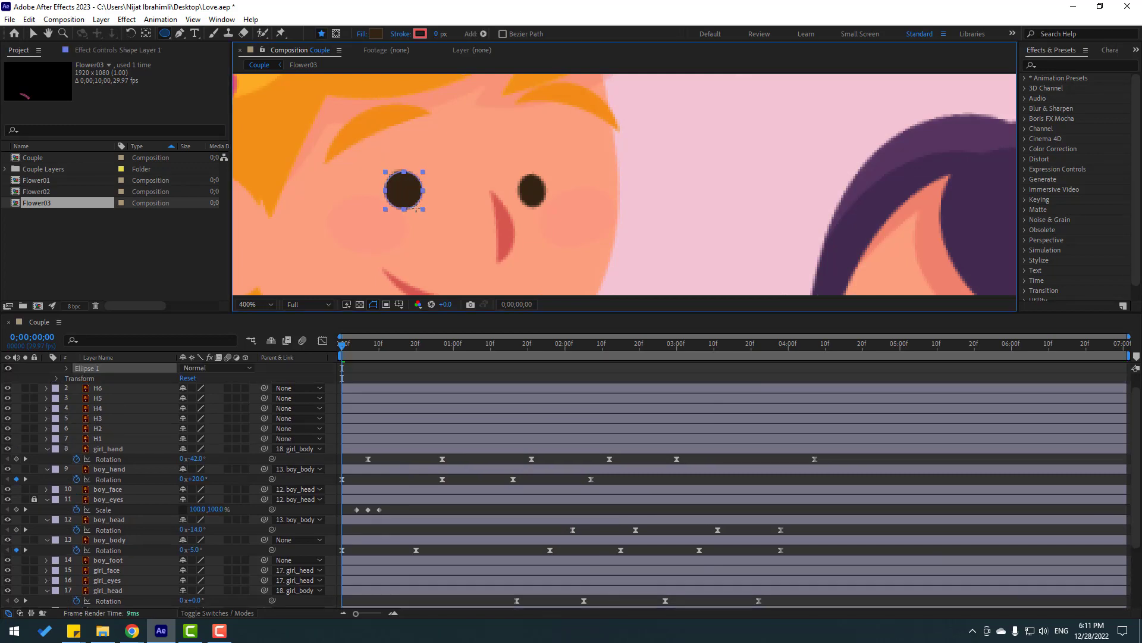
# - Nudge the ellipse up, then duplicate Ellipse 1 and move the copy onto the right eye
pyautogui.click(33, 33)
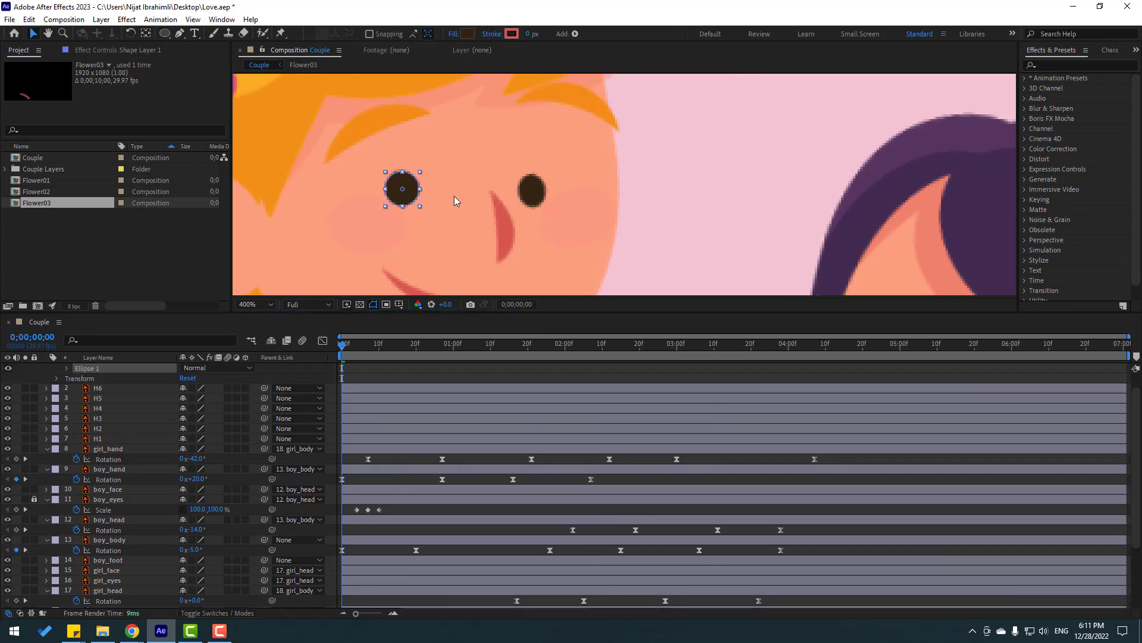
pyautogui.moveTo(408, 205); pyautogui.dragTo(408, 202)
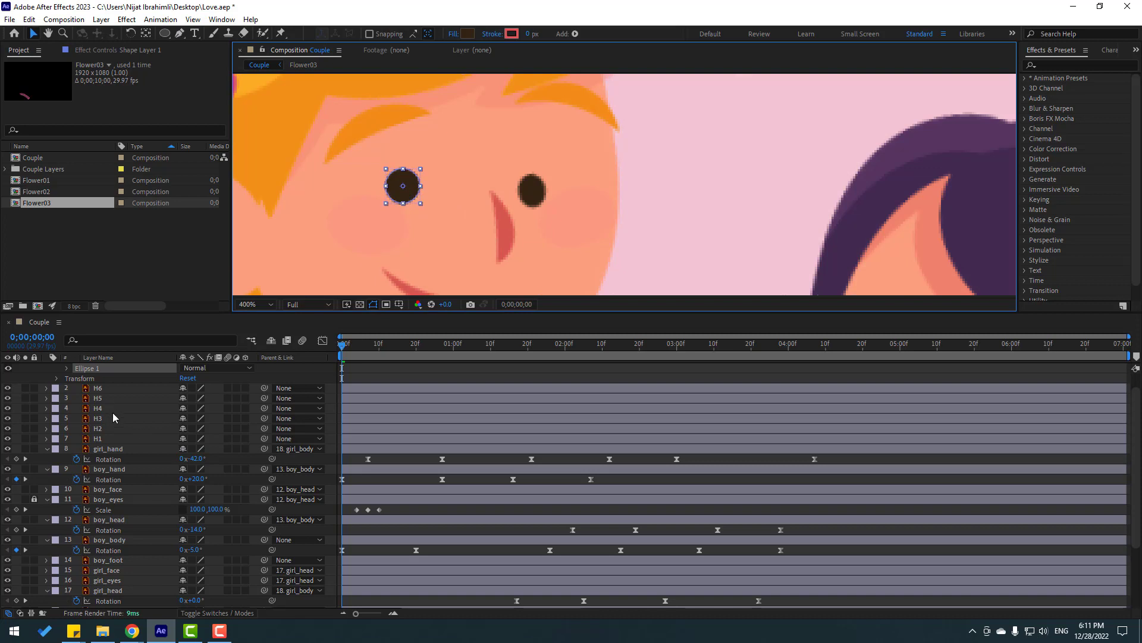
pyautogui.scroll(1, 87, 414)
pyautogui.click(89, 388)
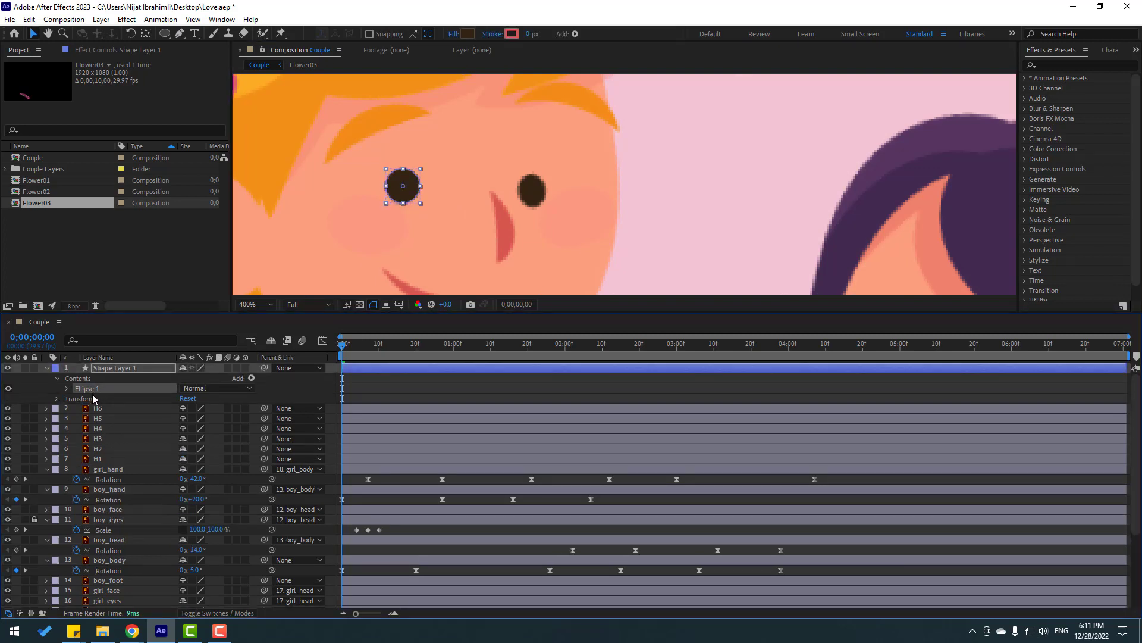
pyautogui.hotkey('ctrl', 'd')
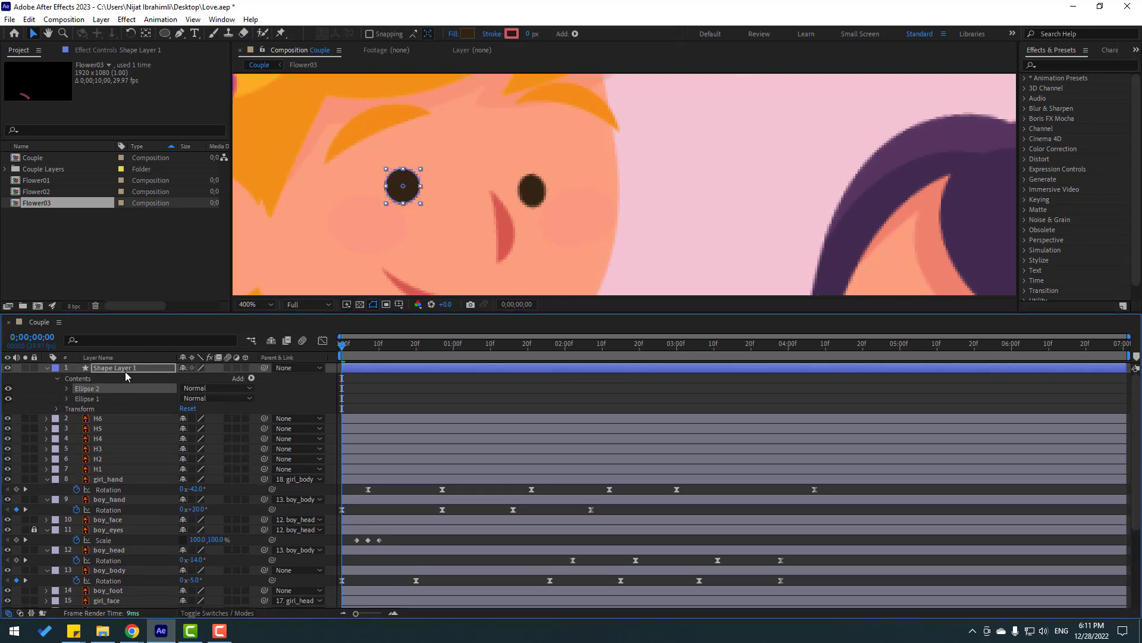
pyautogui.press('Right')
pyautogui.press('Right')
pyautogui.press('Right')
pyautogui.press('Right')
pyautogui.press('Right')
pyautogui.press('Right')
pyautogui.press('Right')
pyautogui.press('Right')
pyautogui.press('Right')
pyautogui.press('Right')
pyautogui.press('Right')
pyautogui.press('Right')
pyautogui.press('Right')
pyautogui.press('Right')
pyautogui.press('Right')
pyautogui.press('Right')
pyautogui.press('Right')
pyautogui.press('Right')
pyautogui.press('Right')
pyautogui.press('Right')
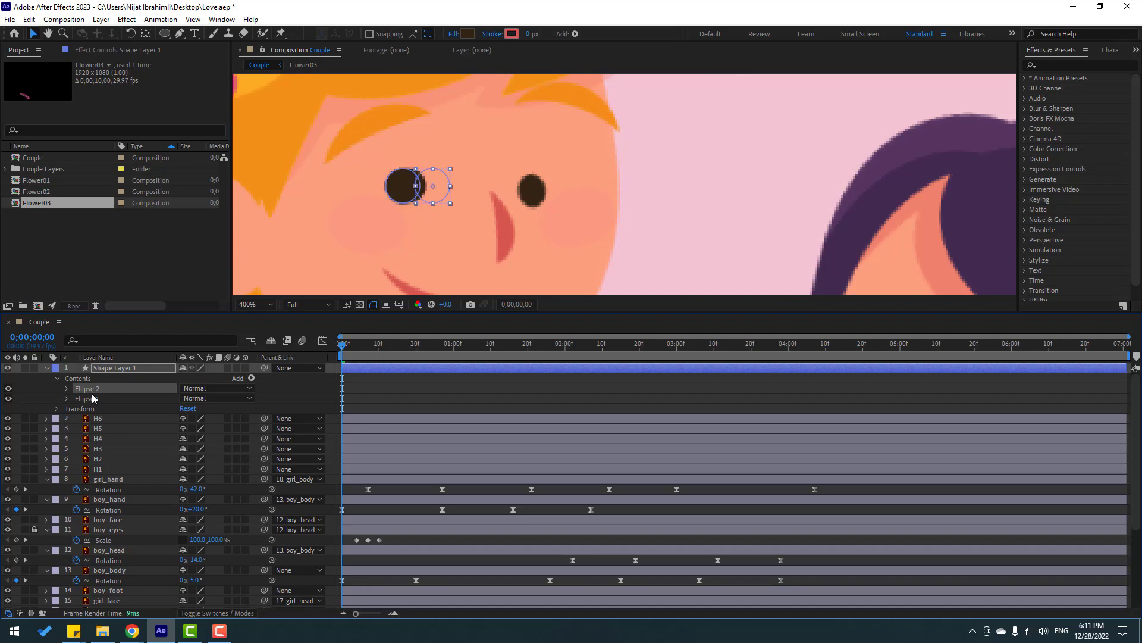
pyautogui.press('Right')
pyautogui.press('Right')
pyautogui.press('Right')
pyautogui.press('Right')
pyautogui.press('Right')
pyautogui.press('Right')
pyautogui.press('Right')
pyautogui.press('Right')
pyautogui.press('Right')
pyautogui.press('Right')
pyautogui.press('Right')
pyautogui.press('Right')
pyautogui.press('Right')
pyautogui.press('Right')
pyautogui.press('Right')
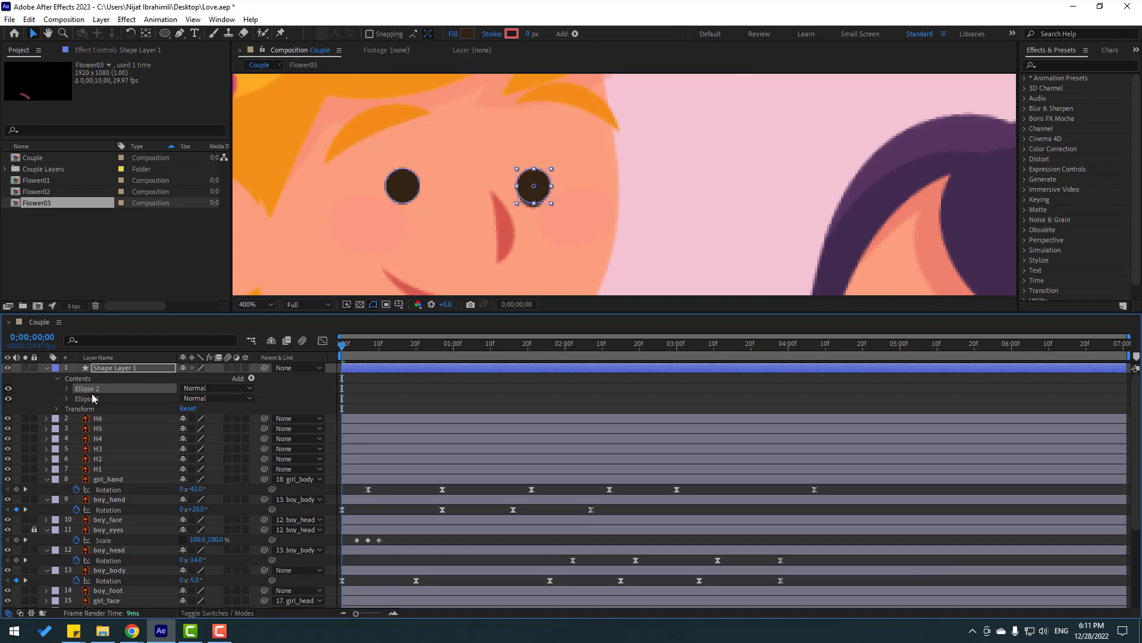
# - Rename the eye shape layer eyes_boy and delete the old boy_eyes layer
pyautogui.click(117, 369)
pyautogui.press('Return')
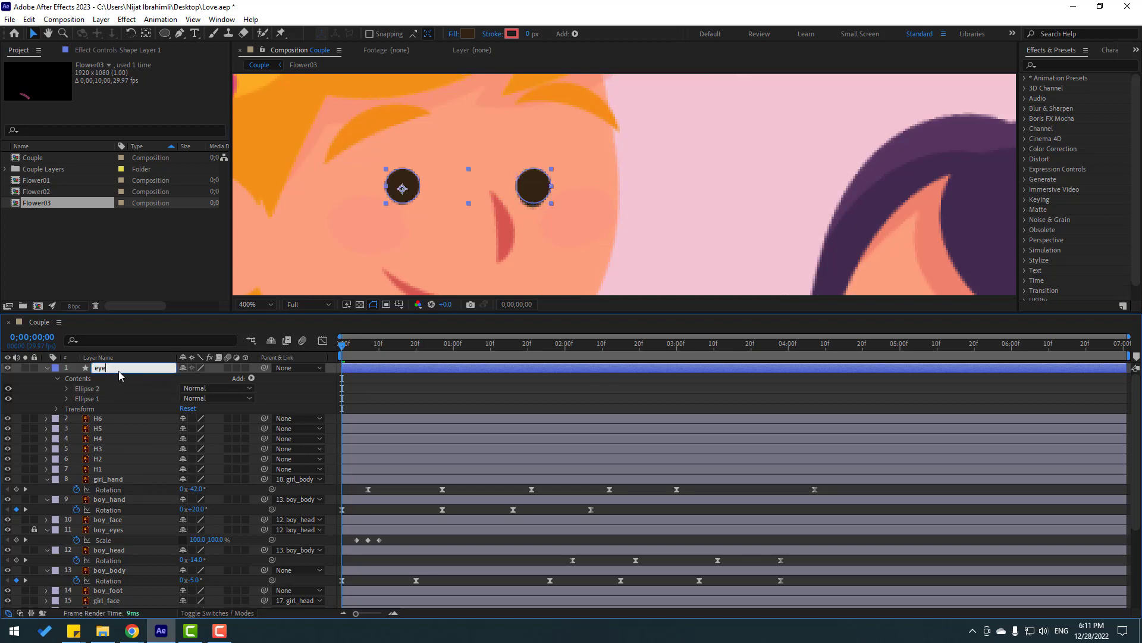
pyautogui.write('eyes_boy')
pyautogui.press('Return')
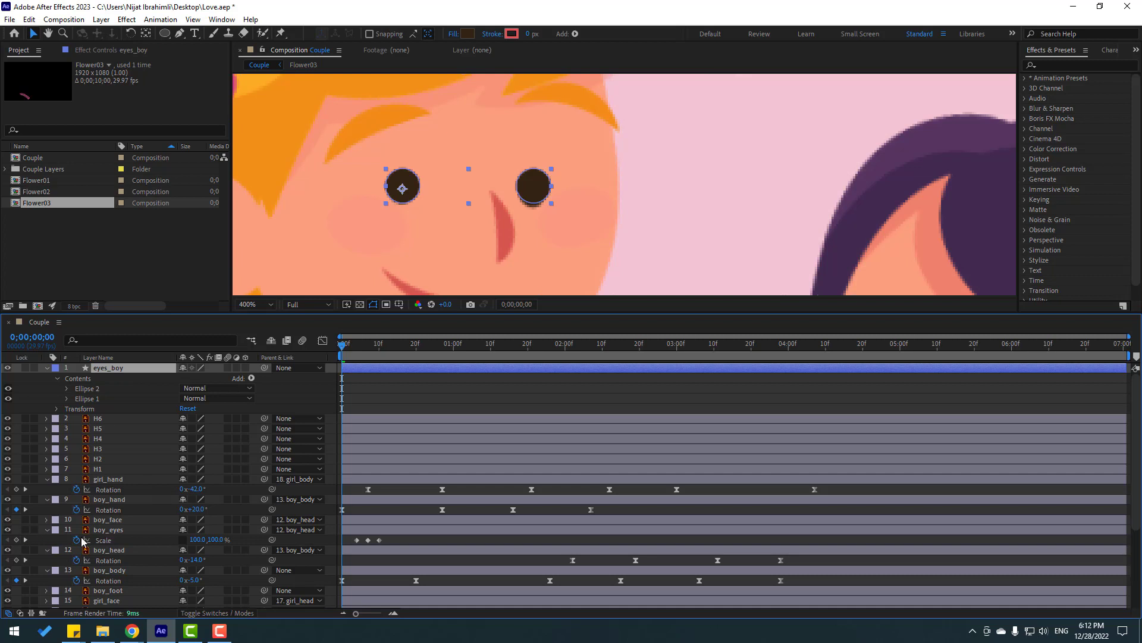
pyautogui.click(110, 531)
pyautogui.press('Delete')
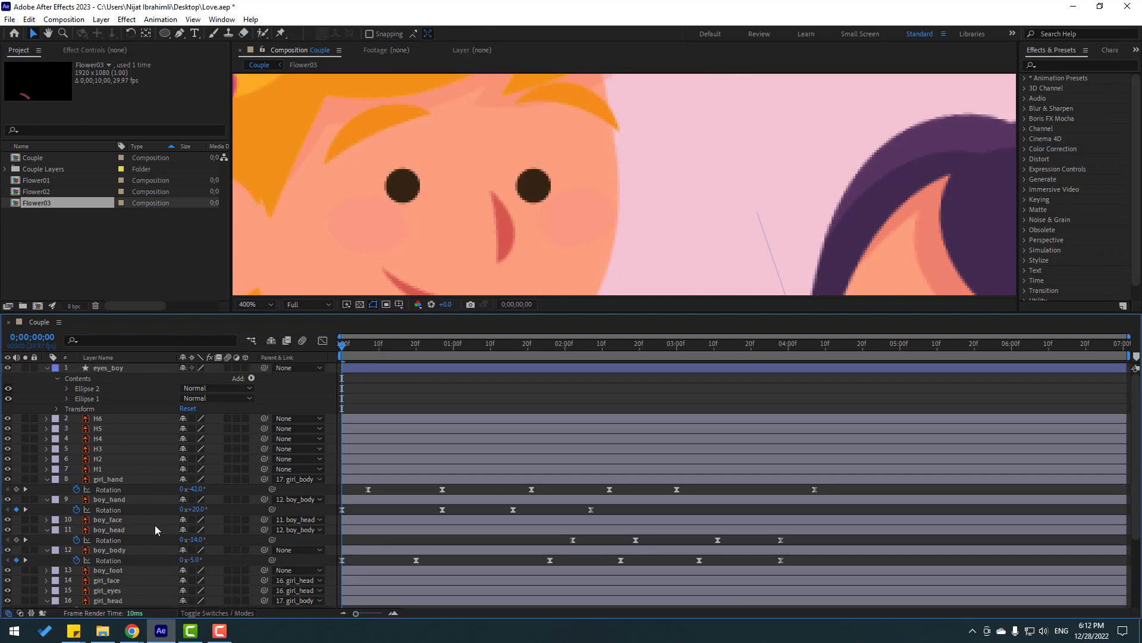
# - Parent eyes_boy to boy_head and centre its anchor point between the eyes
pyautogui.click(110, 369)
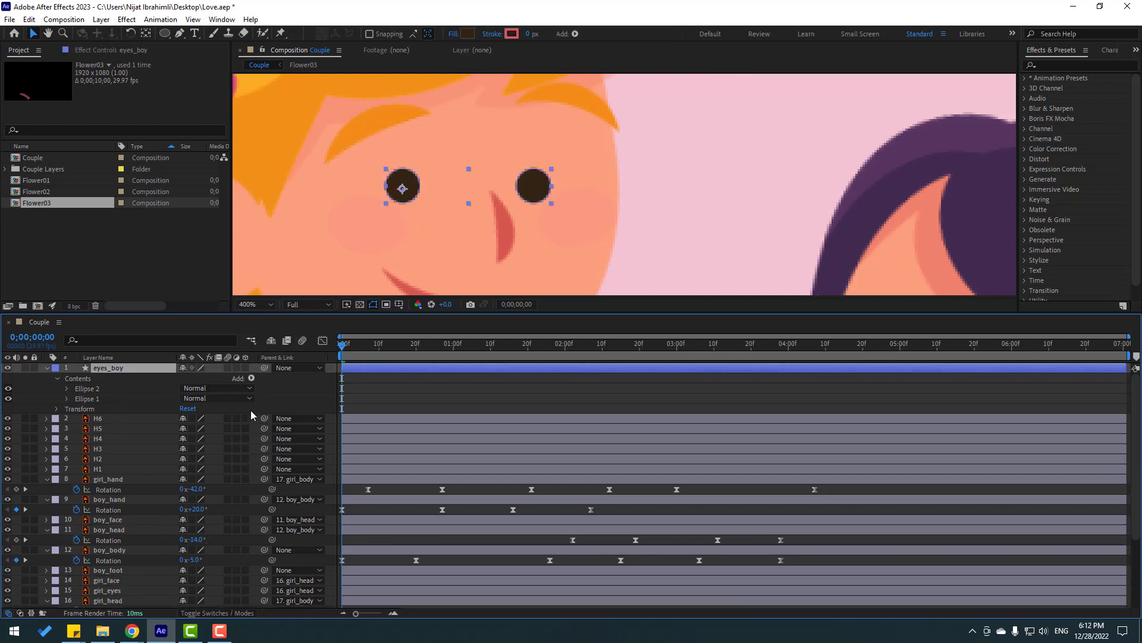
pyautogui.moveTo(266, 366); pyautogui.dragTo(113, 527)
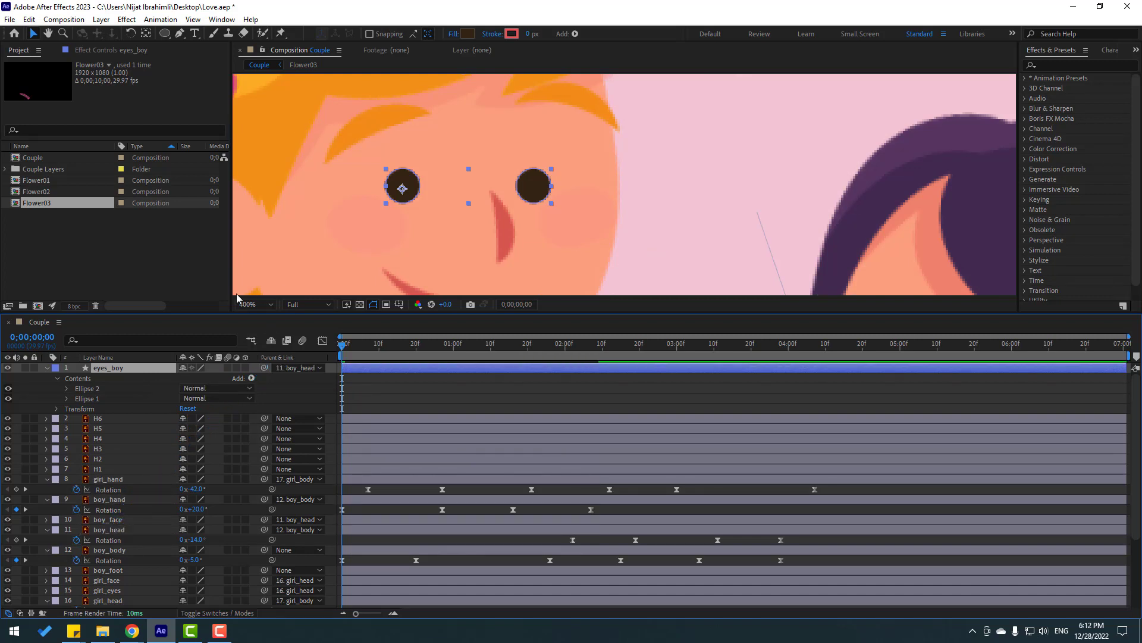
pyautogui.click(44, 371)
pyautogui.click(47, 369)
pyautogui.click(114, 368)
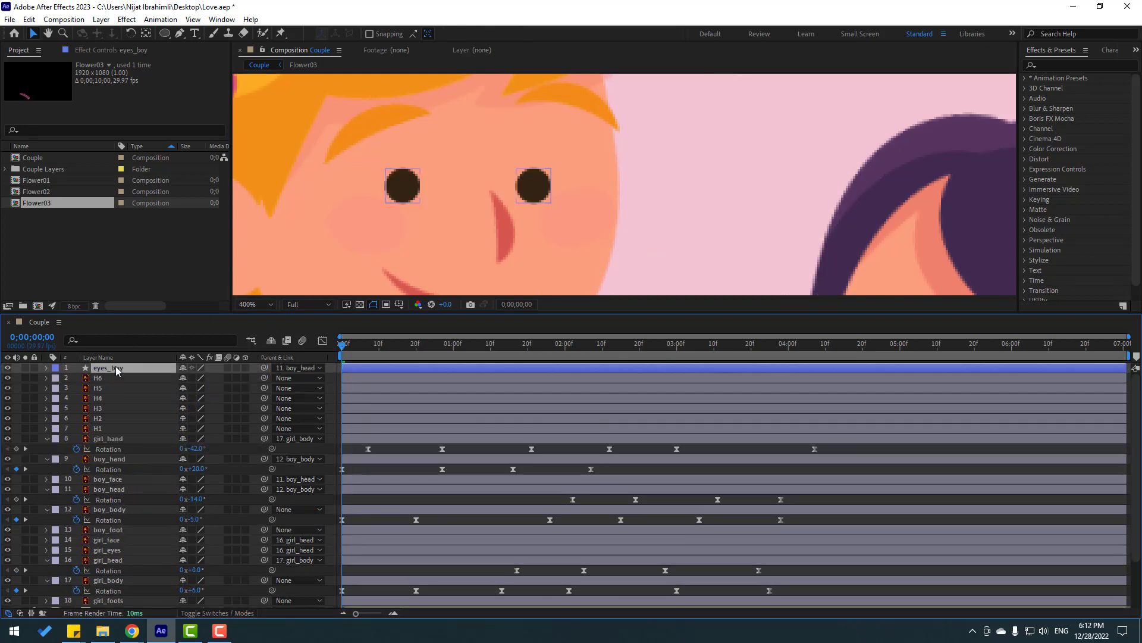
pyautogui.scroll(-1, 458, 232)
pyautogui.scroll(1, 467, 232)
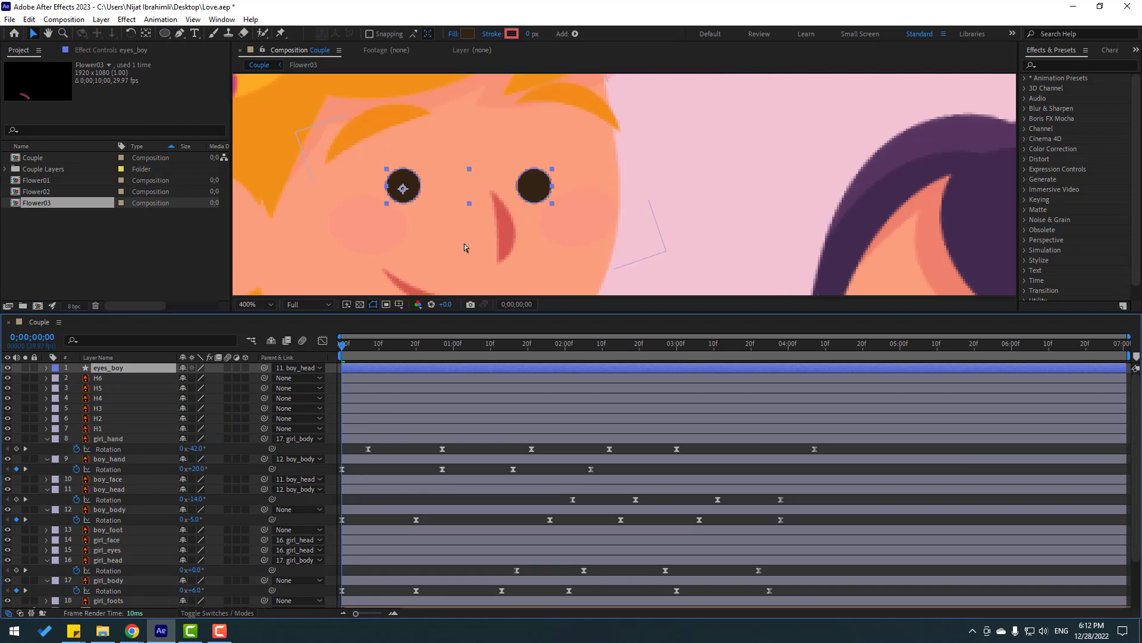
pyautogui.click(147, 36)
pyautogui.click(31, 32)
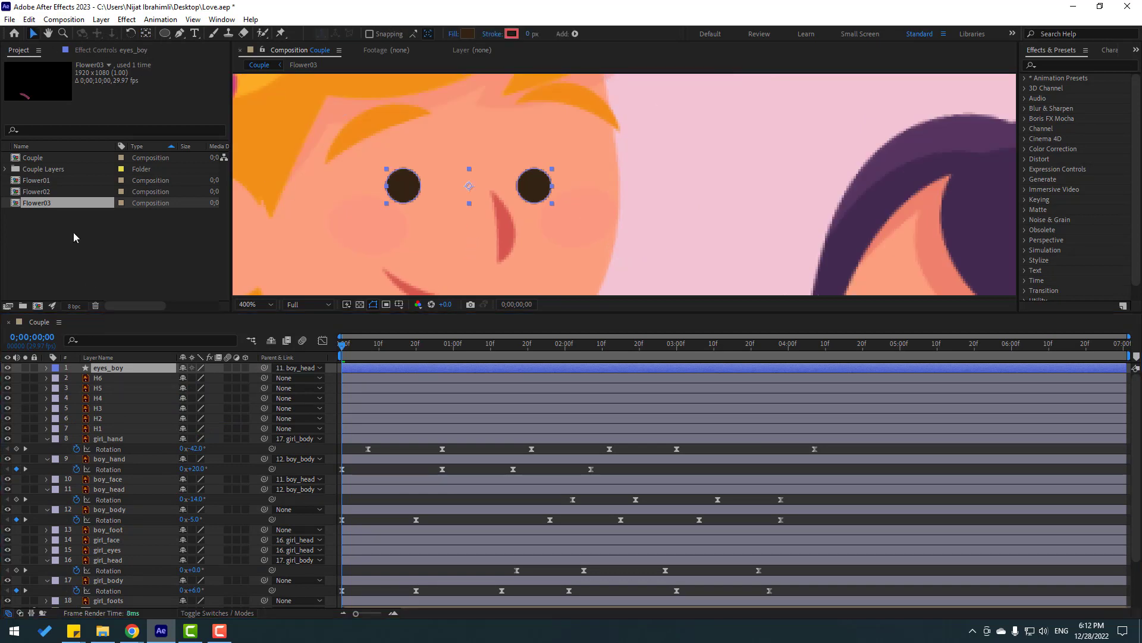
# - Key eyes_boy Scale height at 100%, 5% three frames later, then back to 100%
pyautogui.press('s')
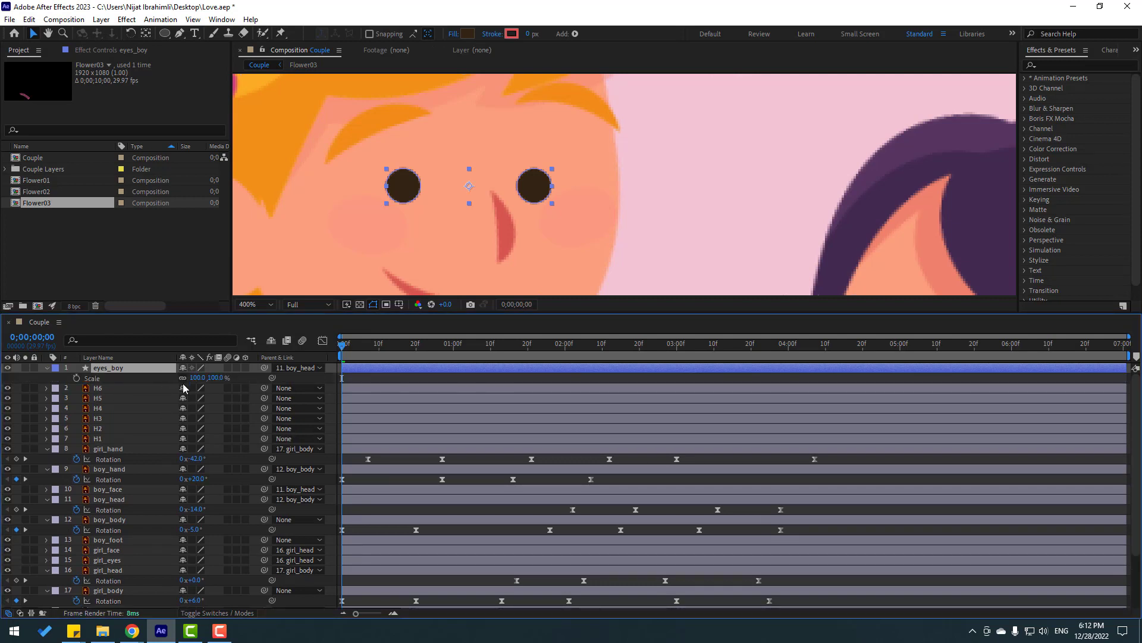
pyautogui.click(77, 378)
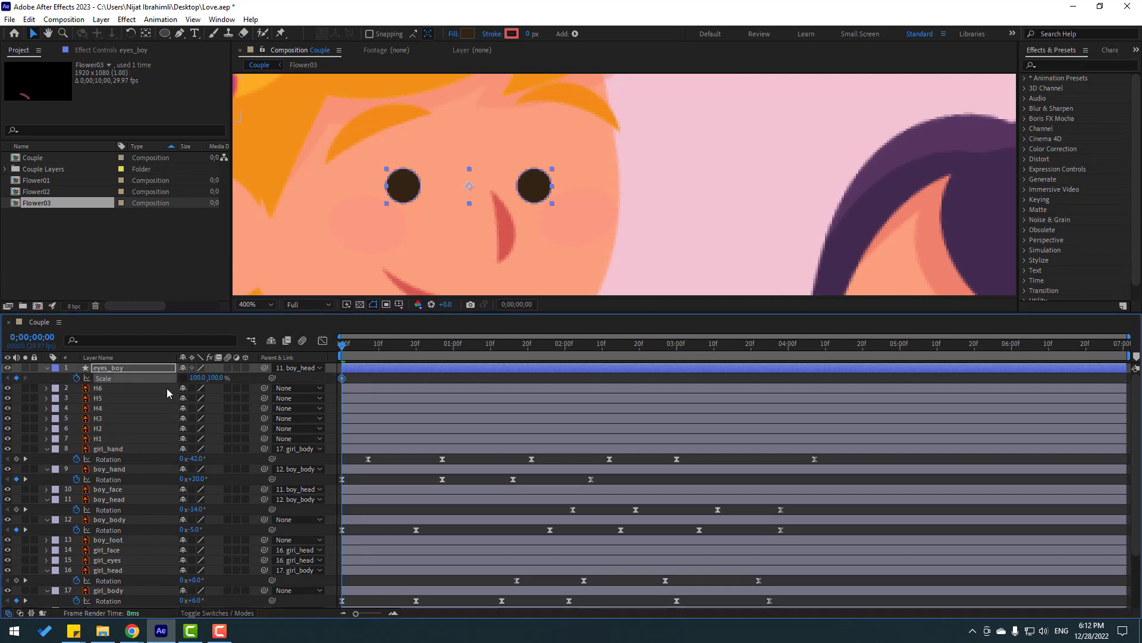
pyautogui.press('space')
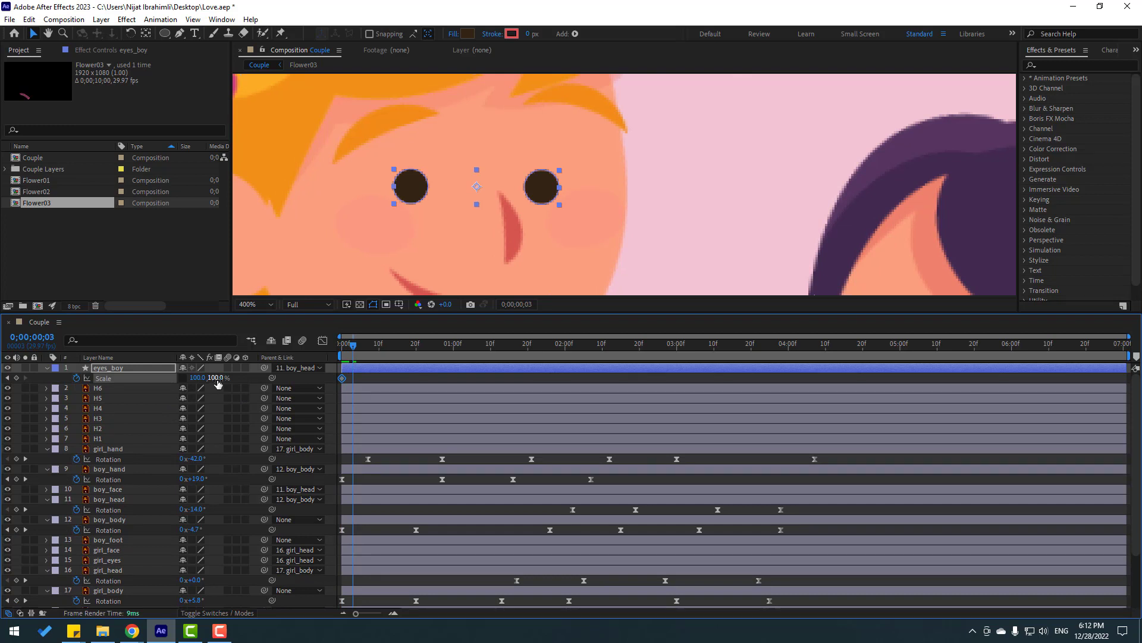
pyautogui.write('5')
pyautogui.press('Return')
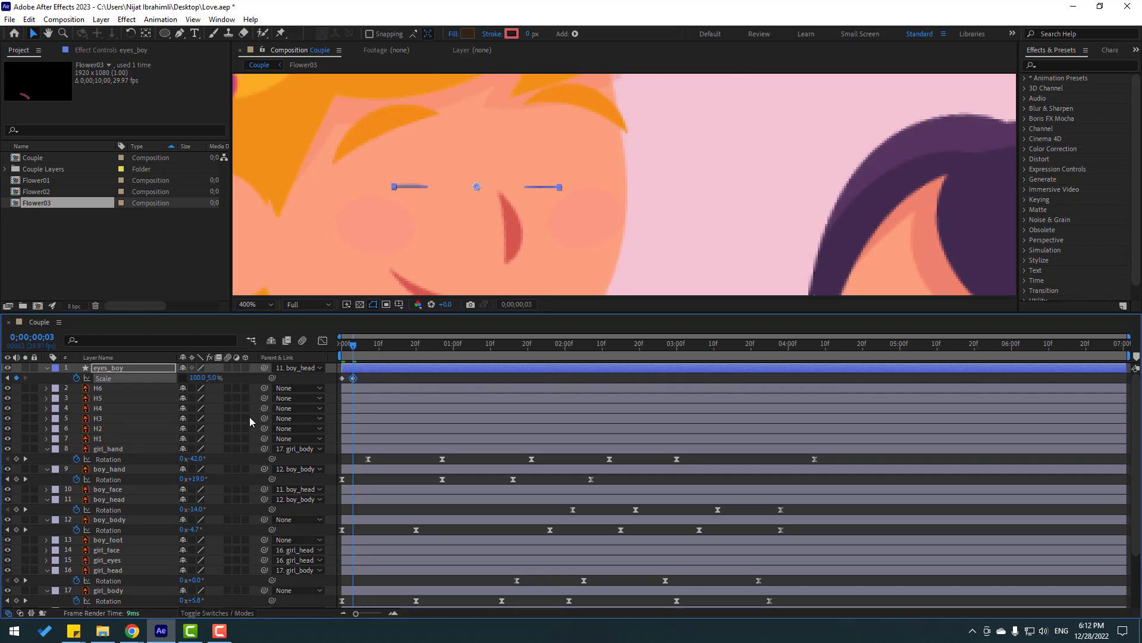
pyautogui.press('pagedown')
pyautogui.press('pagedown')
pyautogui.press('pagedown')
pyautogui.click(213, 378)
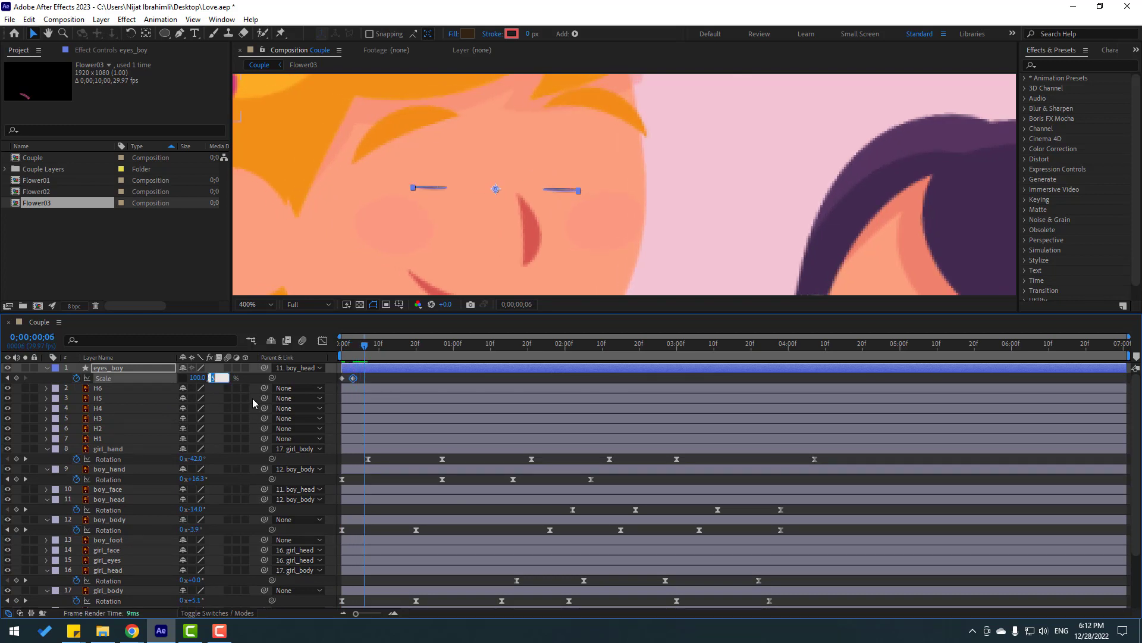
pyautogui.write('100')
pyautogui.press('Return')
# - Apply Easy Ease to the three blink keyframes and shift them slightly later
pyautogui.moveTo(376, 381); pyautogui.dragTo(344, 379)
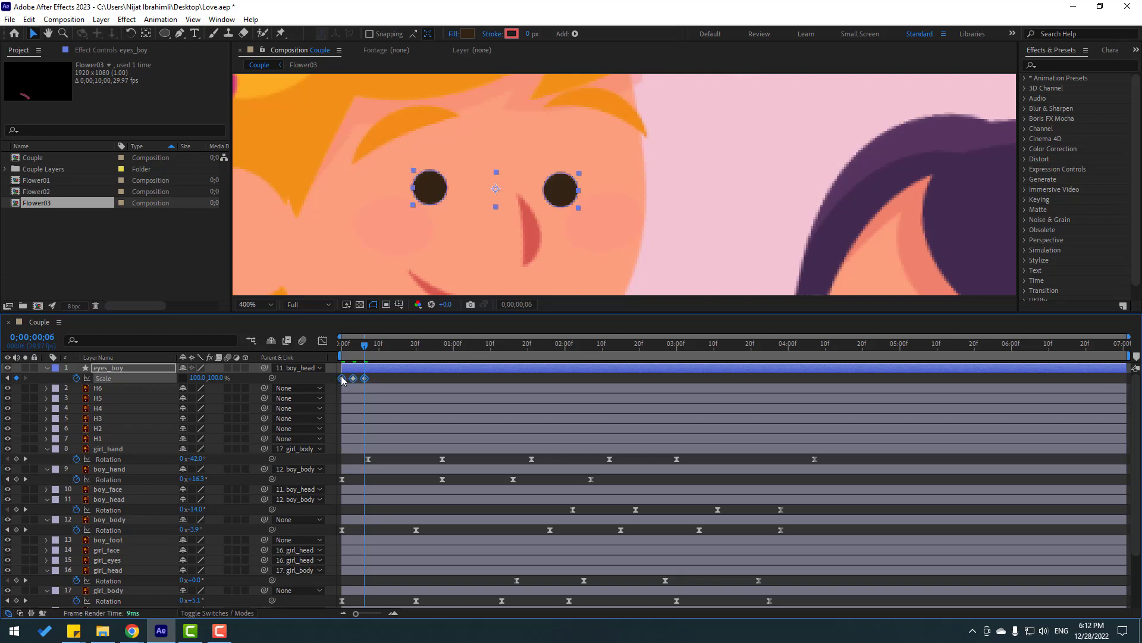
pyautogui.rightClick(343, 380)
pyautogui.moveTo(417, 622)
pyautogui.click(515, 474)
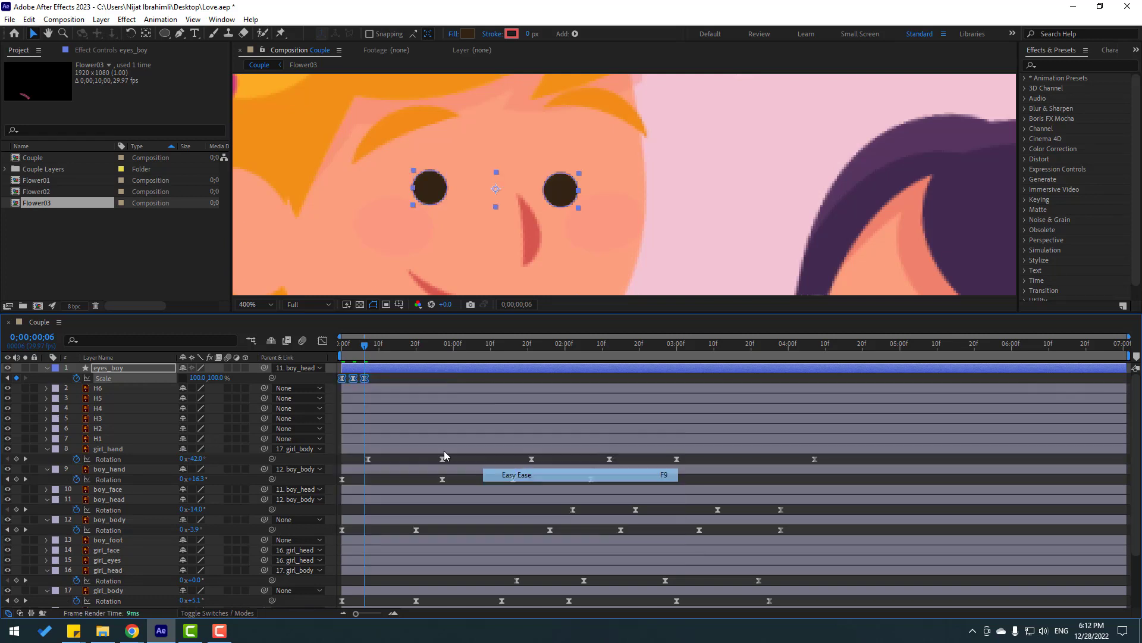
pyautogui.moveTo(365, 378); pyautogui.dragTo(393, 355)
# - Fit the whole composition in the viewer and preview the animation
pyautogui.click(381, 329)
pyautogui.click(267, 305)
pyautogui.click(268, 330)
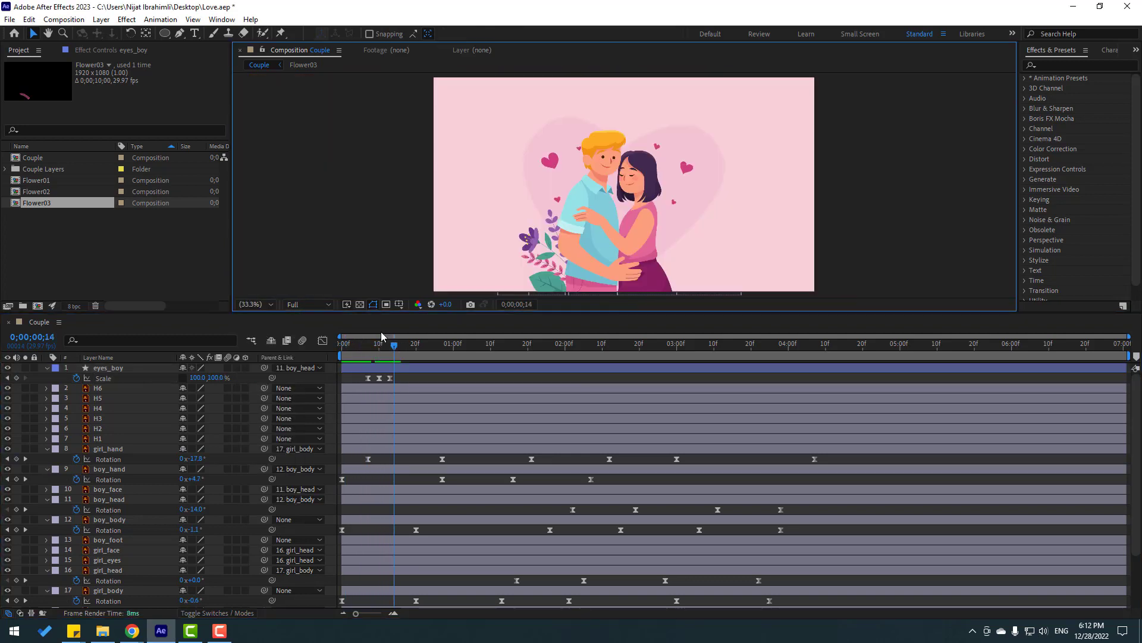
pyautogui.press('space')
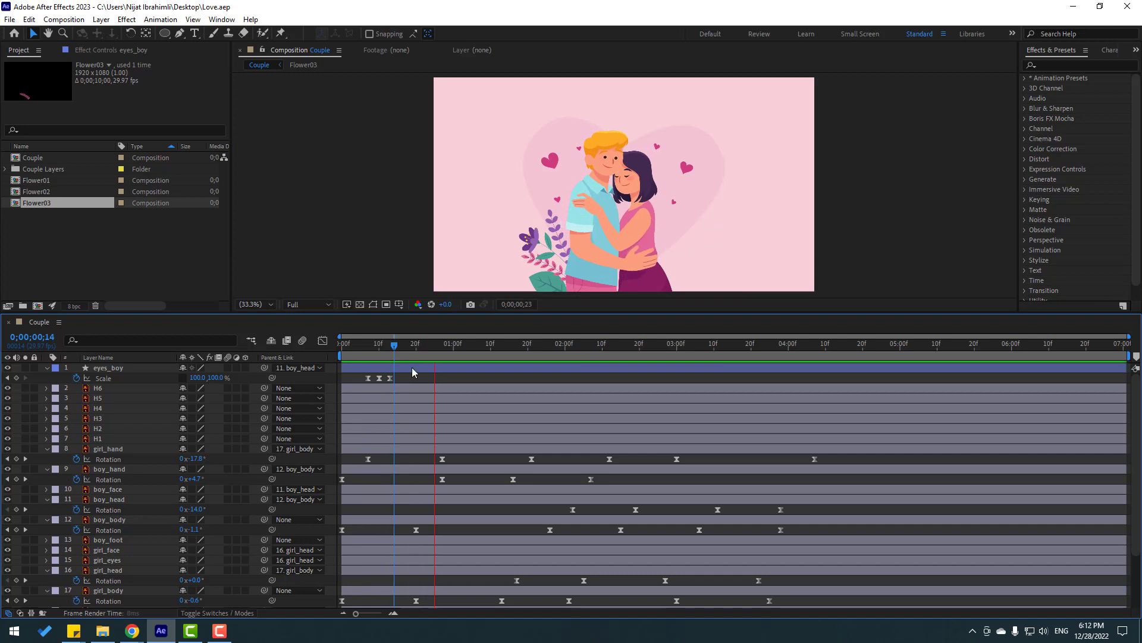
pyautogui.press('space')
# - Copy the three blink keyframes and paste them at six later times along the timeline
pyautogui.moveTo(405, 379); pyautogui.dragTo(361, 390)
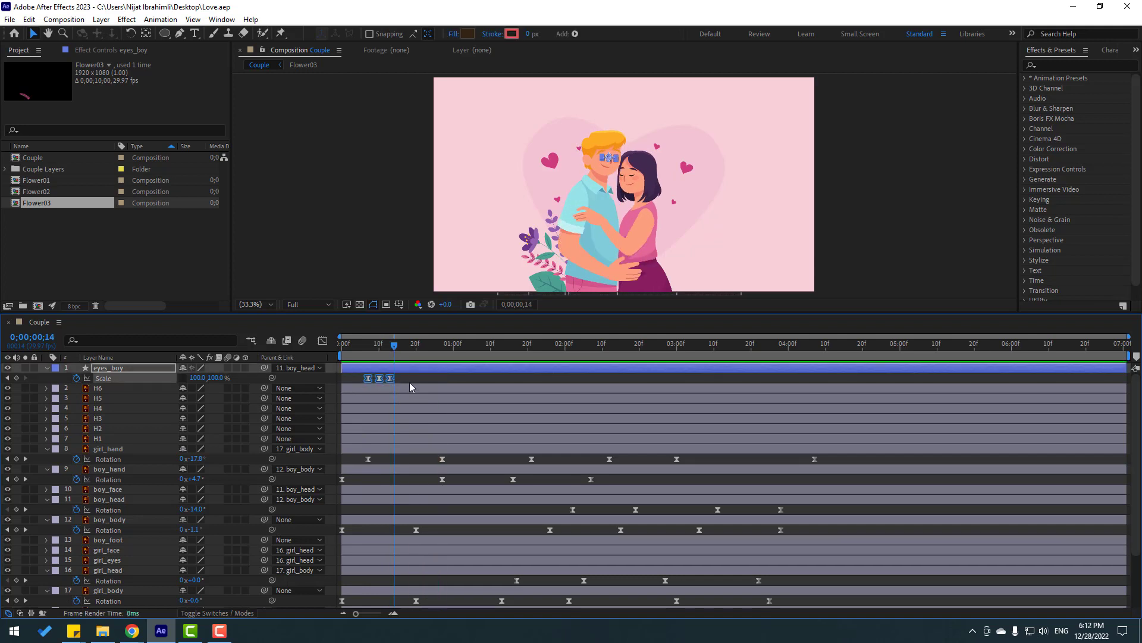
pyautogui.hotkey('ctrl', 'c')
pyautogui.click(453, 345)
pyautogui.hotkey('ctrl', 'v')
pyautogui.click(547, 346)
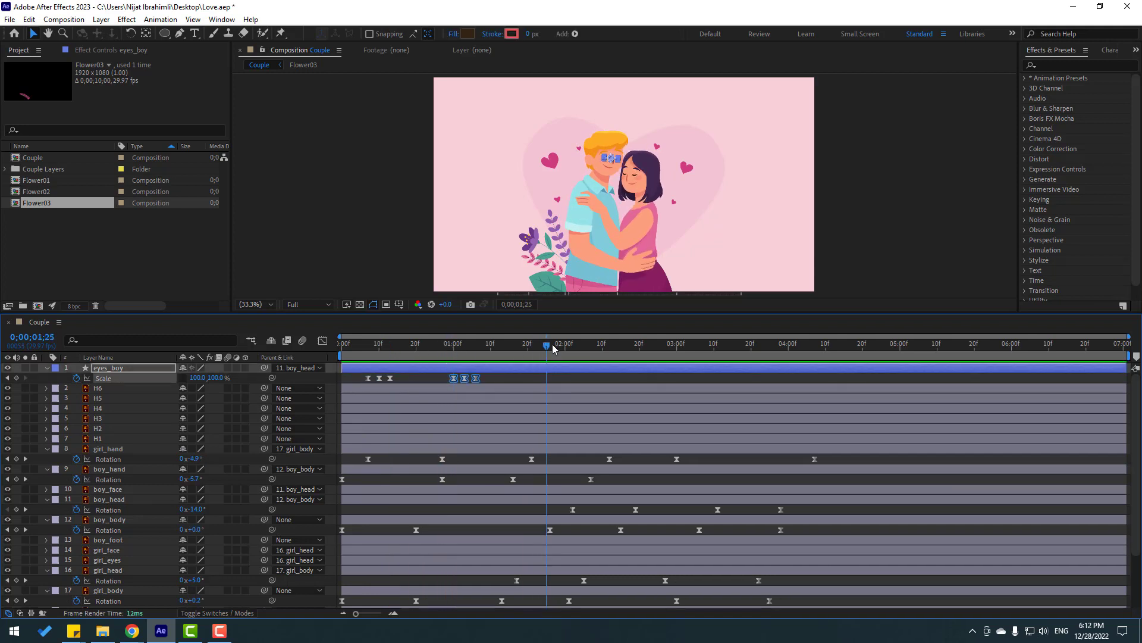
pyautogui.hotkey('ctrl', 'v')
pyautogui.click(658, 346)
pyautogui.hotkey('ctrl', 'v')
pyautogui.click(796, 346)
pyautogui.hotkey('ctrl', 'v')
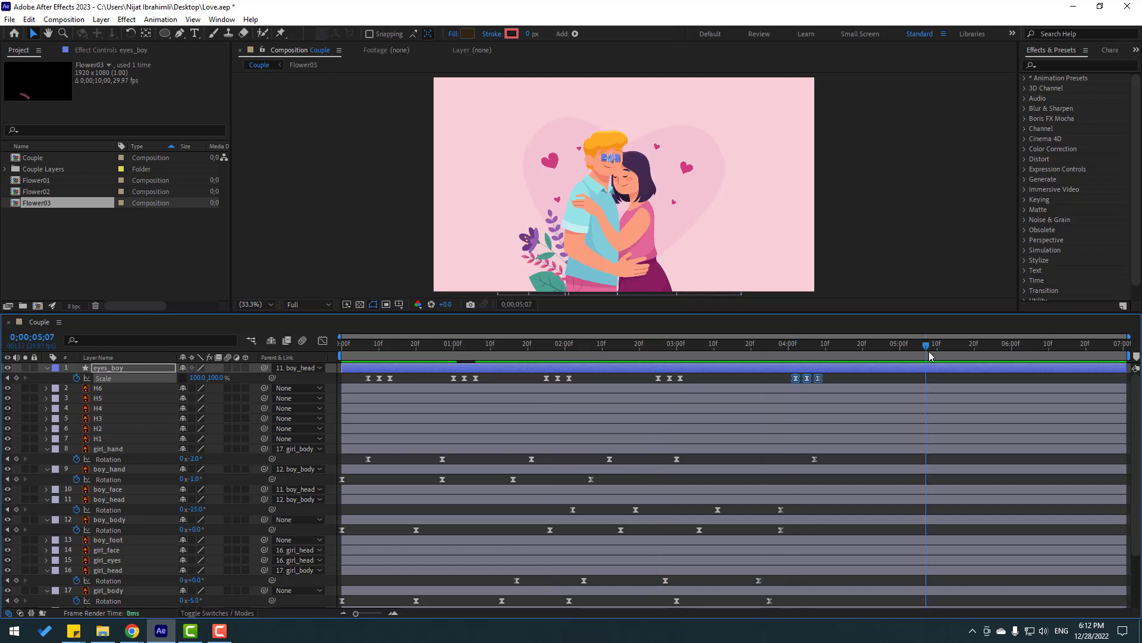
pyautogui.click(930, 345)
pyautogui.hotkey('ctrl', 'v')
pyautogui.click(1037, 345)
pyautogui.hotkey('ctrl', 'v')
# - Delete and then restore the last pasted blink, previewing and scrubbing to check the blinks
pyautogui.press('Delete')
pyautogui.press('space')
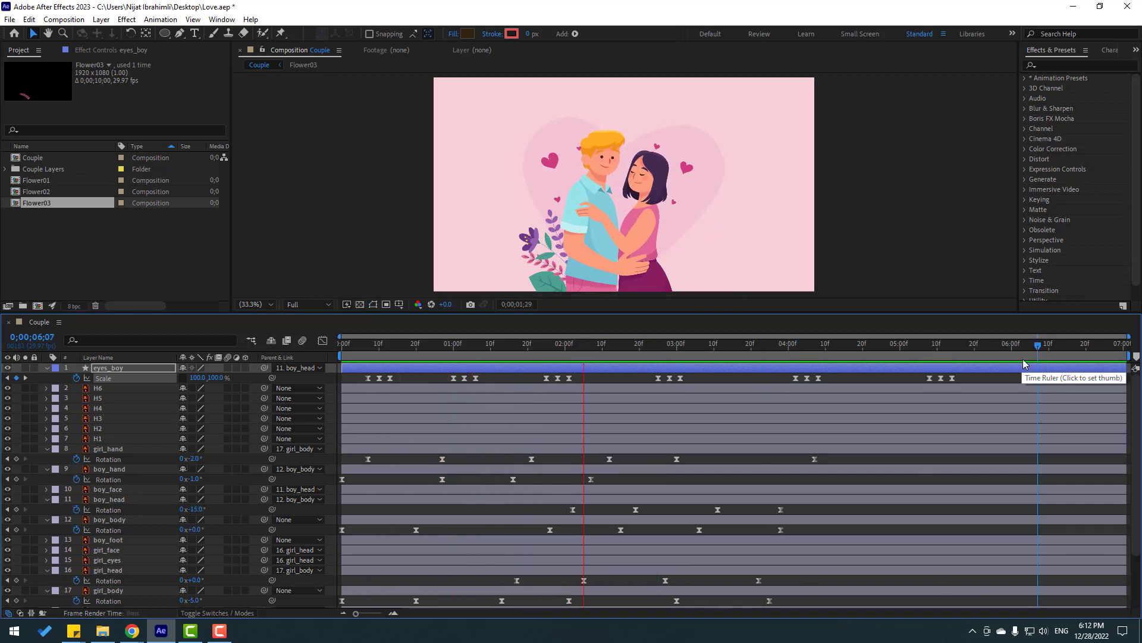
pyautogui.hotkey('ctrl', 'z')
pyautogui.moveTo(524, 347); pyautogui.dragTo(603, 347)
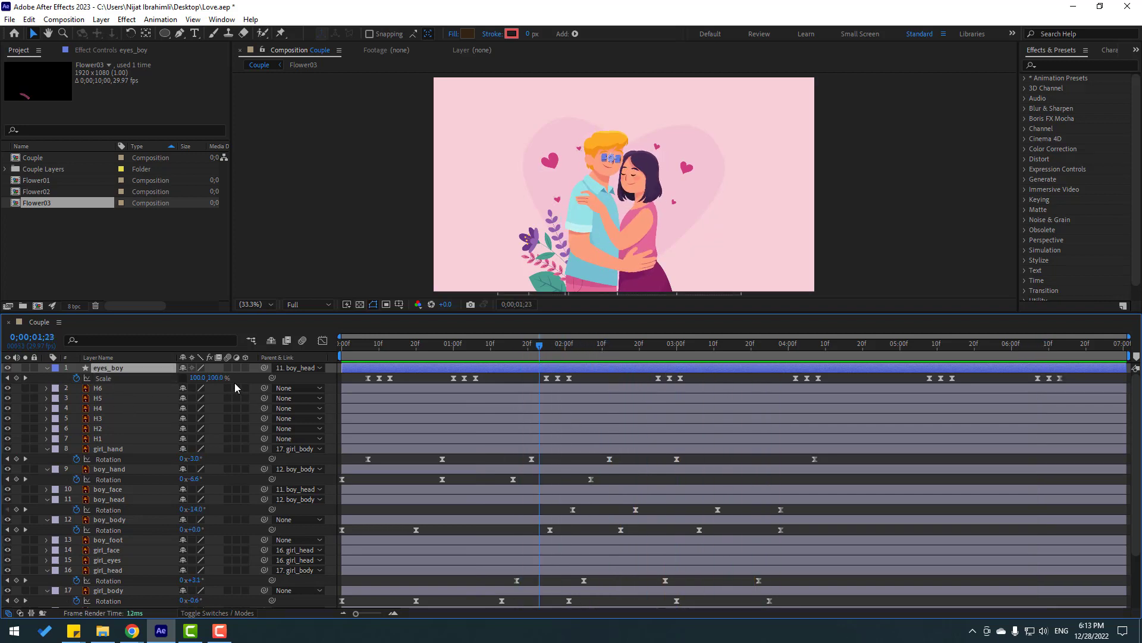
# - Duplicate eyes_boy and rename the copy eyes_girl
pyautogui.keyDown('ctrl'); pyautogui.click(119, 369); pyautogui.keyUp('ctrl')
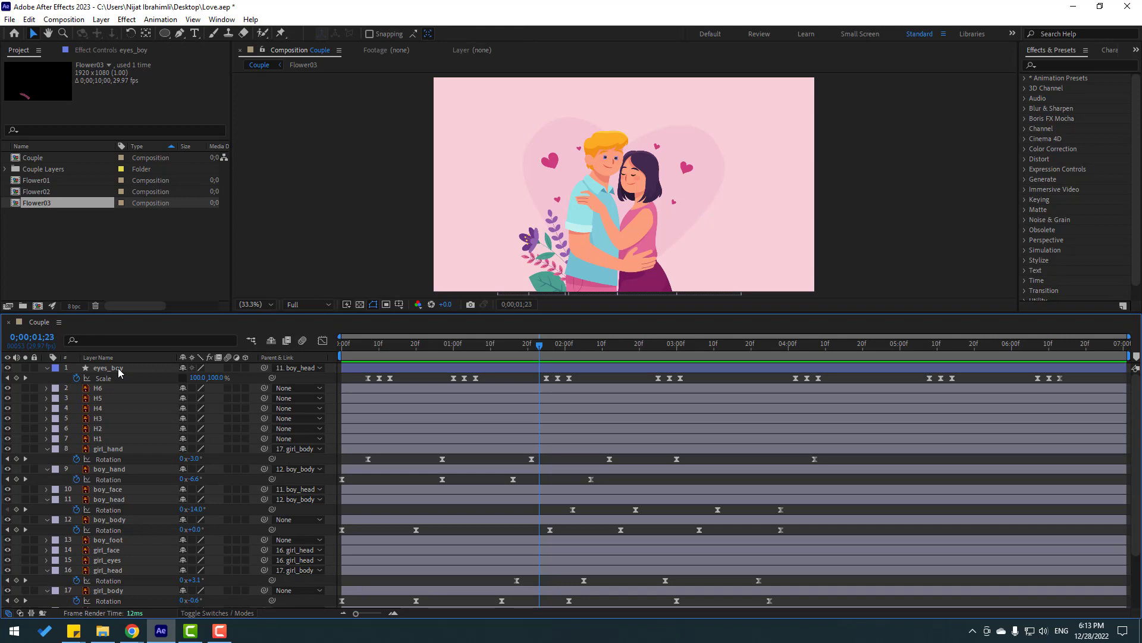
pyautogui.click(120, 370)
pyautogui.hotkey('ctrl', 'd')
pyautogui.press('Return')
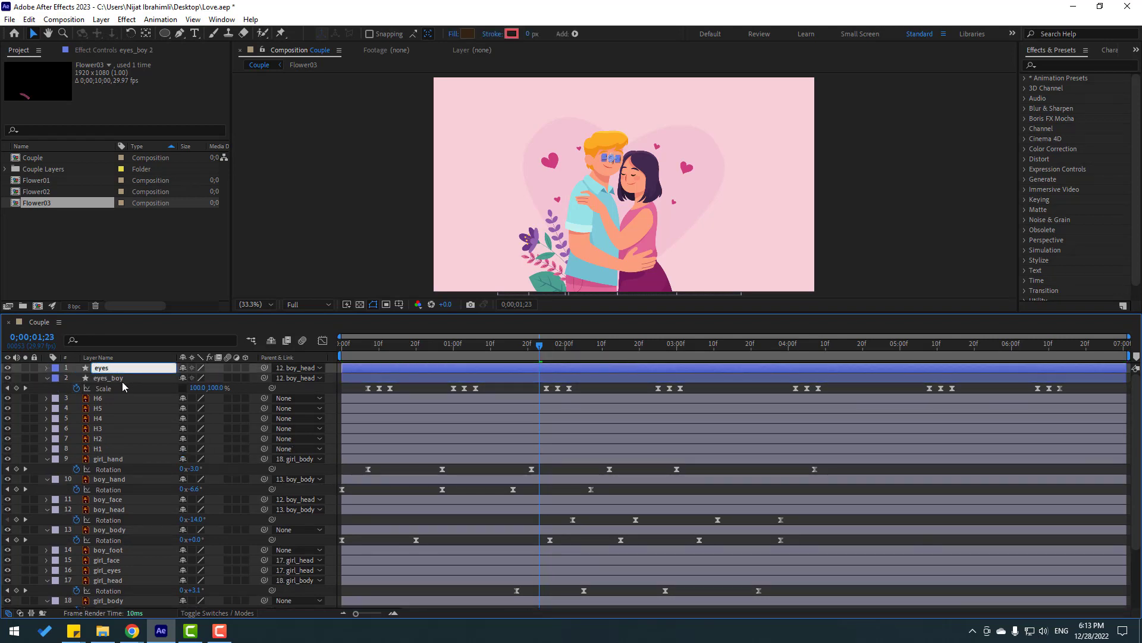
pyautogui.write('eyes_girl')
pyautogui.press('Return')
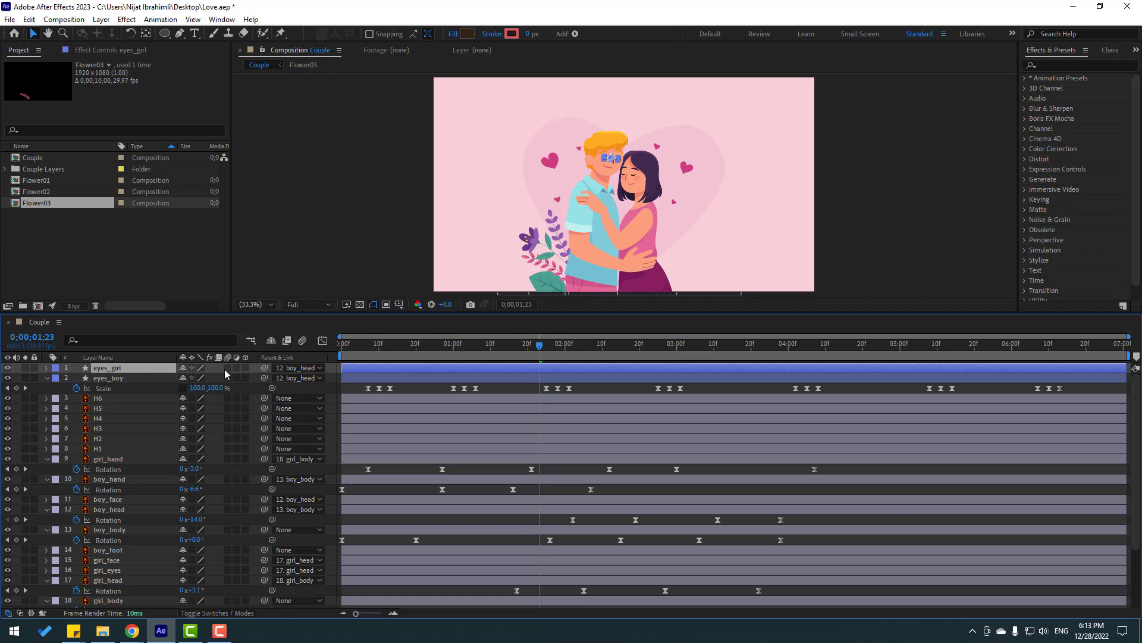
# - Clear all Scale keyframes from eyes_girl and move the layer below boy_foot
pyautogui.press('s')
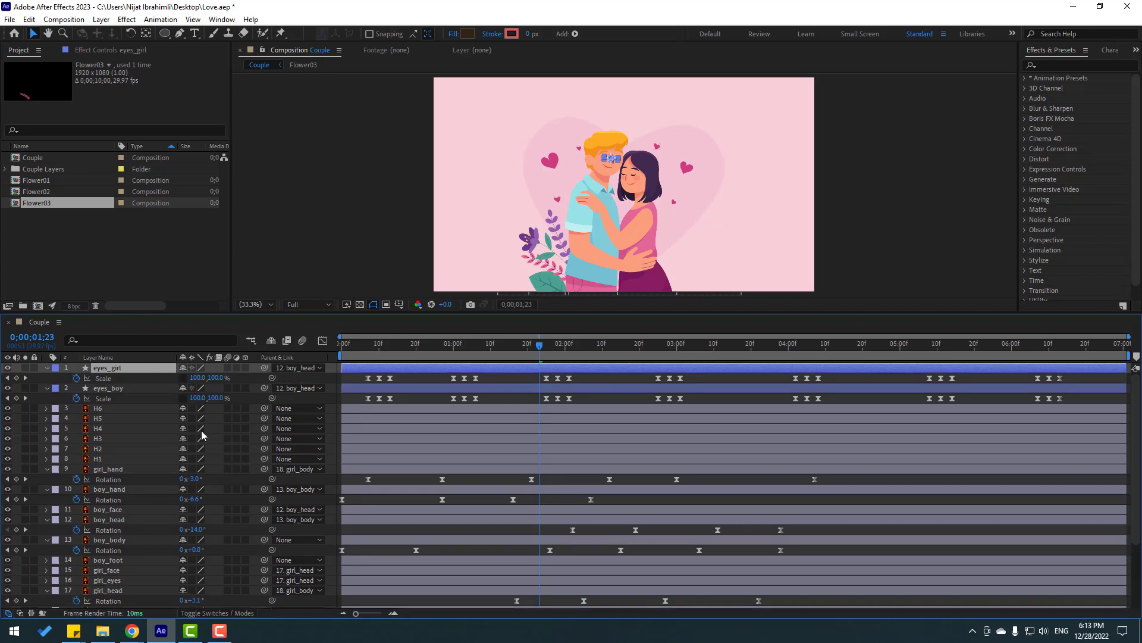
pyautogui.moveTo(1075, 382); pyautogui.dragTo(396, 387)
pyautogui.click(344, 353)
pyautogui.press('space')
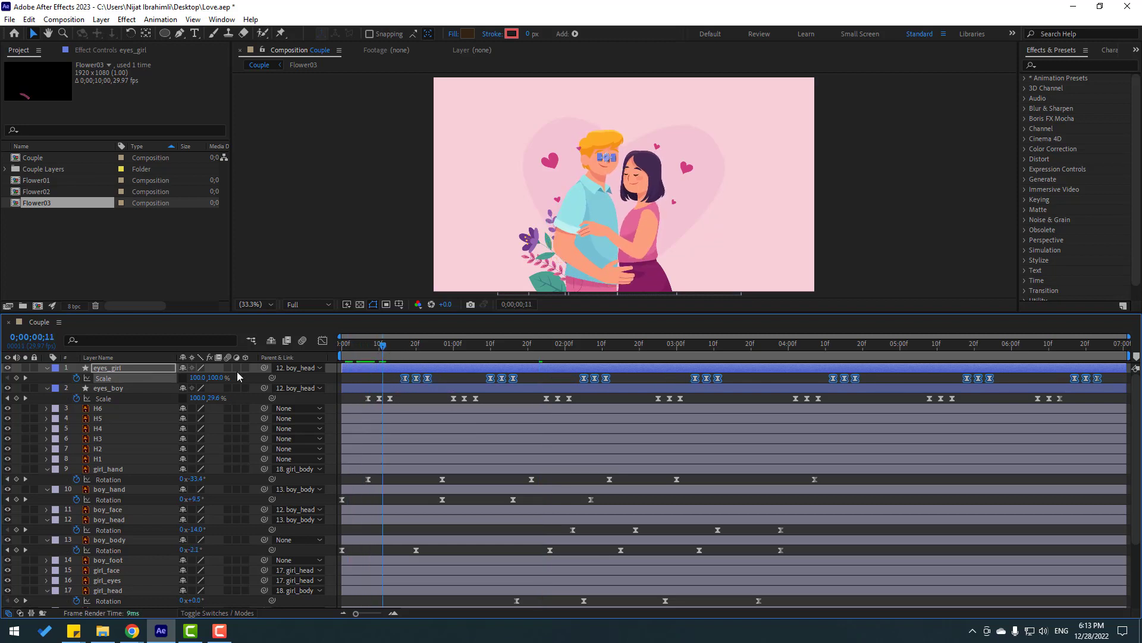
pyautogui.click(77, 379)
pyautogui.click(47, 368)
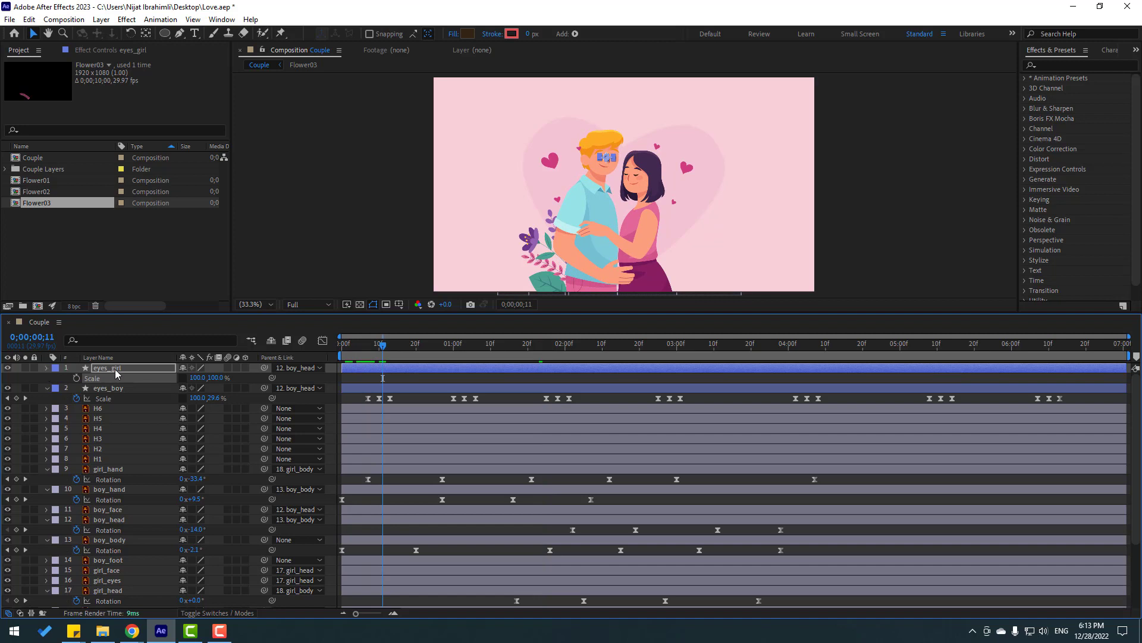
pyautogui.moveTo(115, 369); pyautogui.dragTo(155, 552)
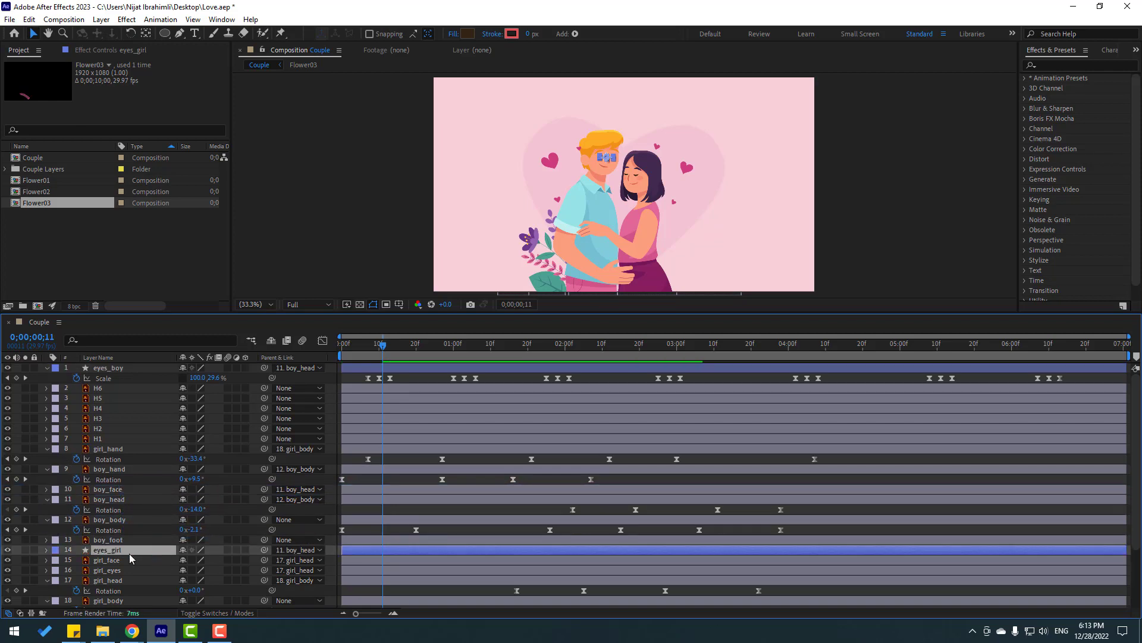
pyautogui.scroll(7, 523, 144)
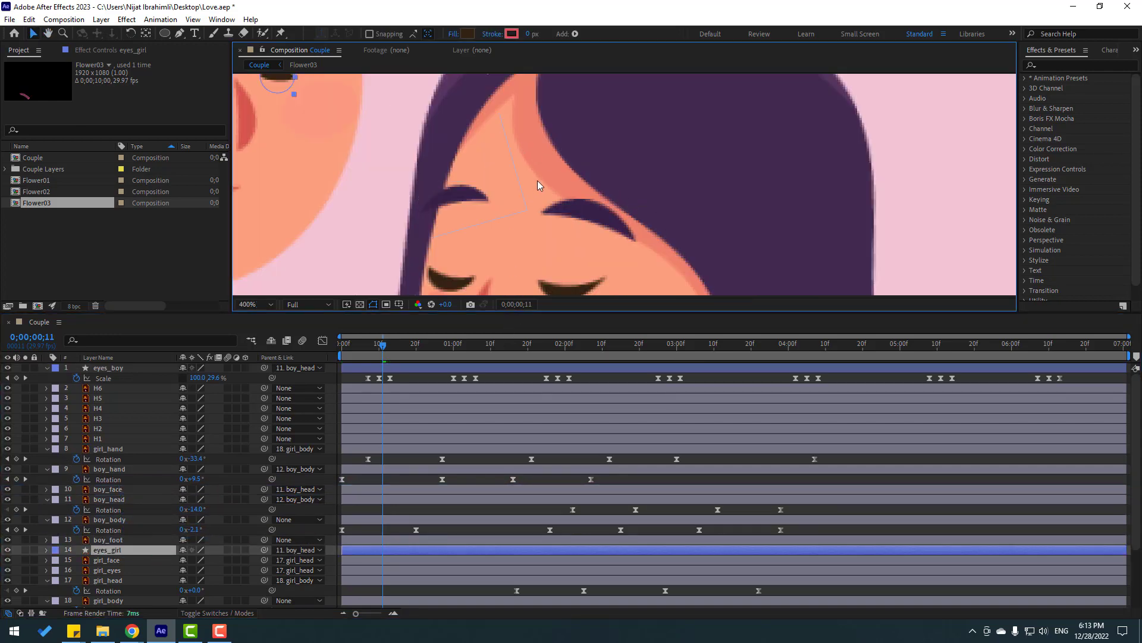
# - Position eyes_girl over the girl's face and parent it to girl_head
pyautogui.scroll(-2, 537, 180)
pyautogui.press('s')
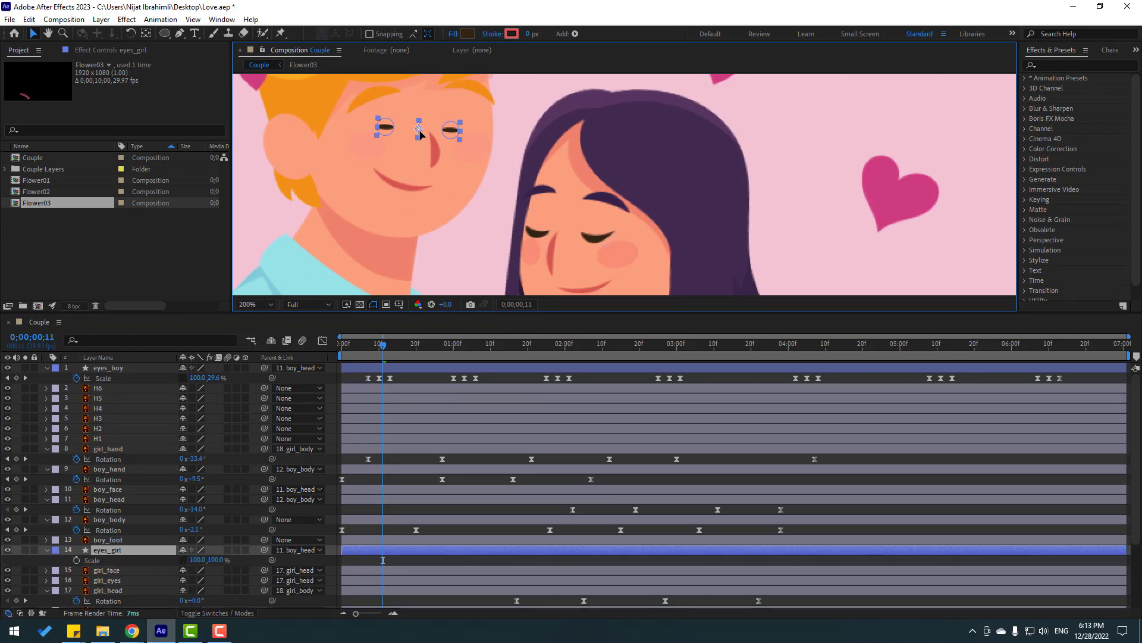
pyautogui.moveTo(420, 134); pyautogui.dragTo(573, 234)
pyautogui.scroll(2, 533, 186)
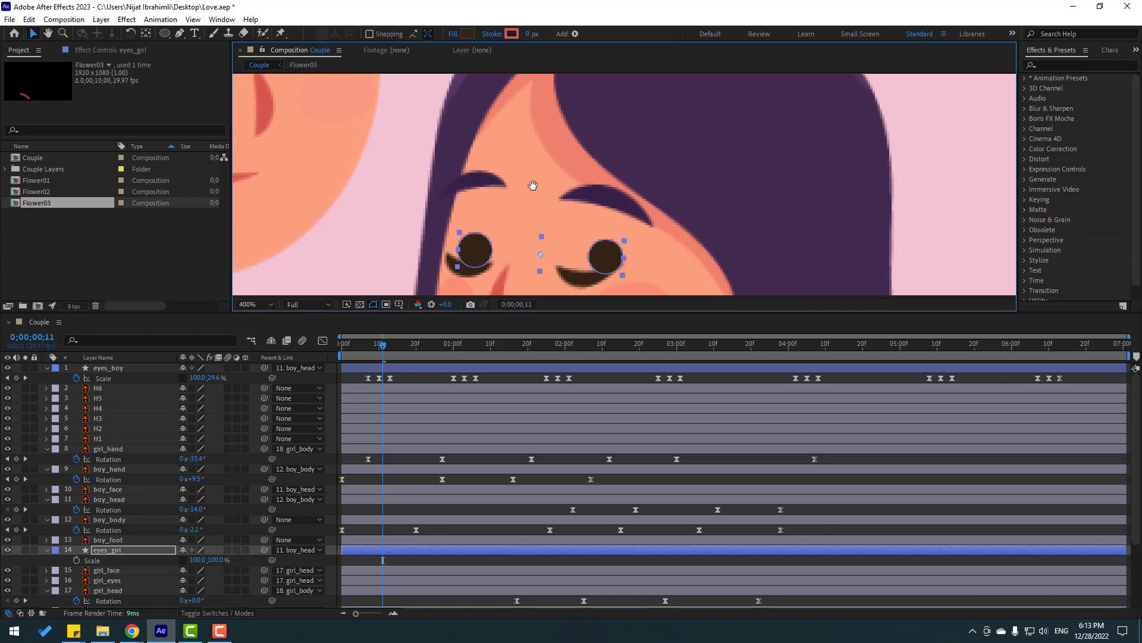
pyautogui.moveTo(532, 186); pyautogui.dragTo(556, 122)
pyautogui.moveTo(630, 193); pyautogui.dragTo(620, 201)
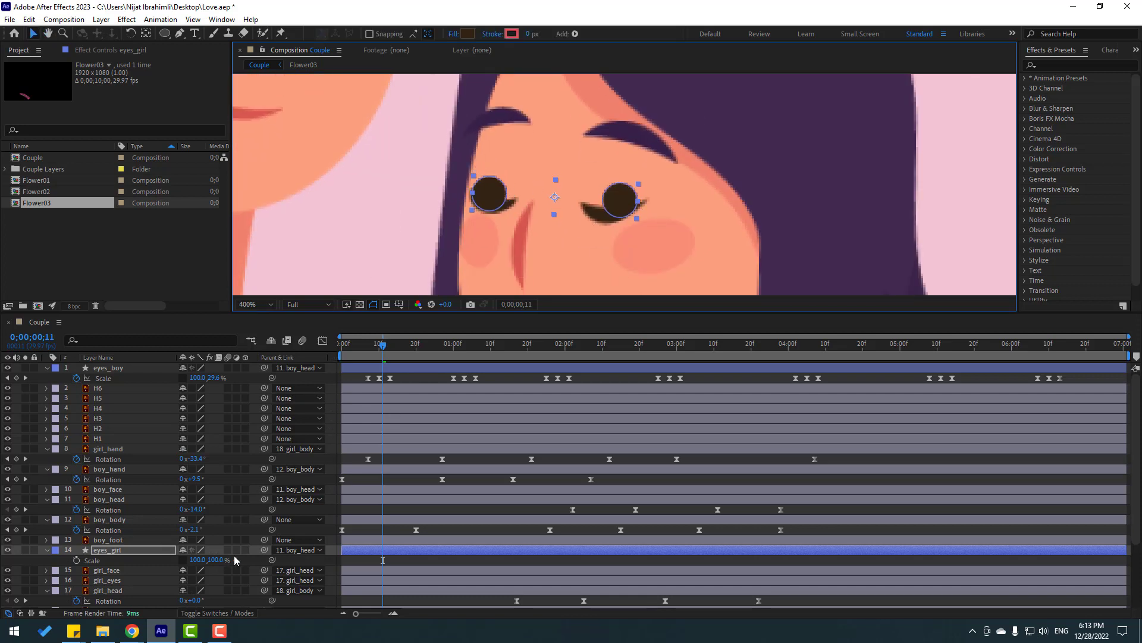
pyautogui.moveTo(263, 548); pyautogui.dragTo(113, 590)
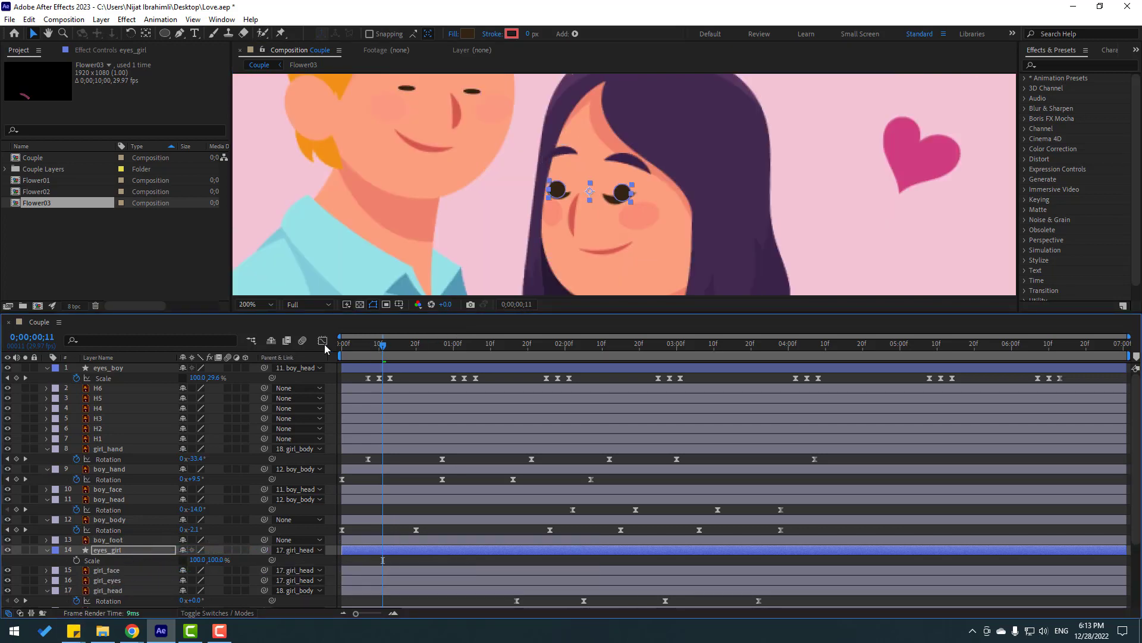
pyautogui.moveTo(357, 352); pyautogui.dragTo(386, 352)
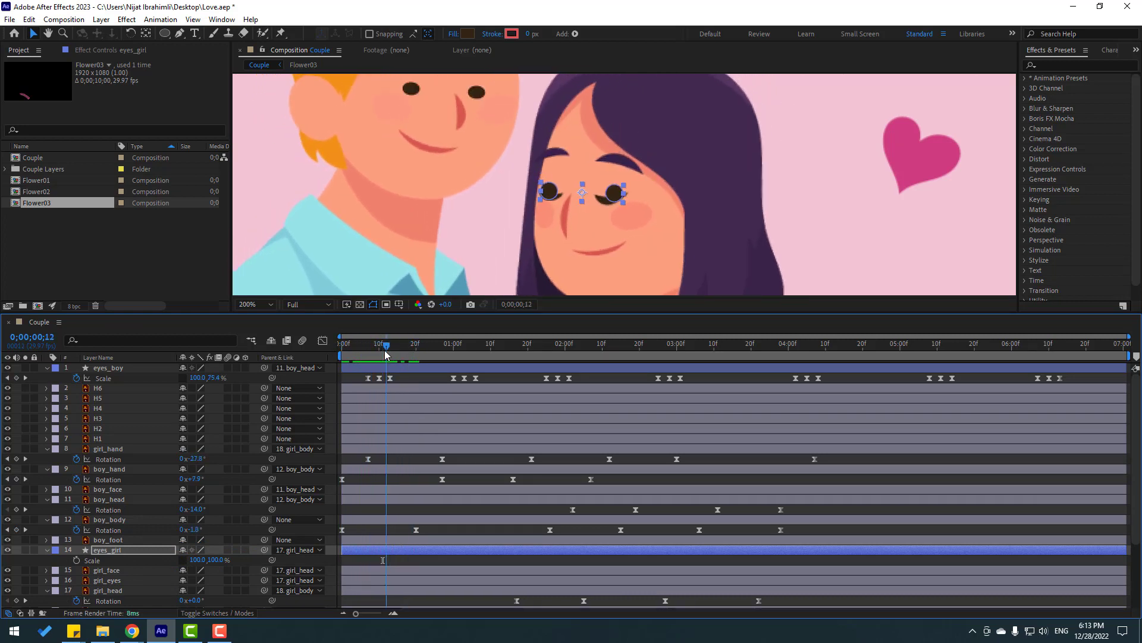
# - Split eyes_girl at 0;00;00;12 with Edit > Split Layer
pyautogui.click(114, 553)
pyautogui.click(30, 20)
pyautogui.click(59, 184)
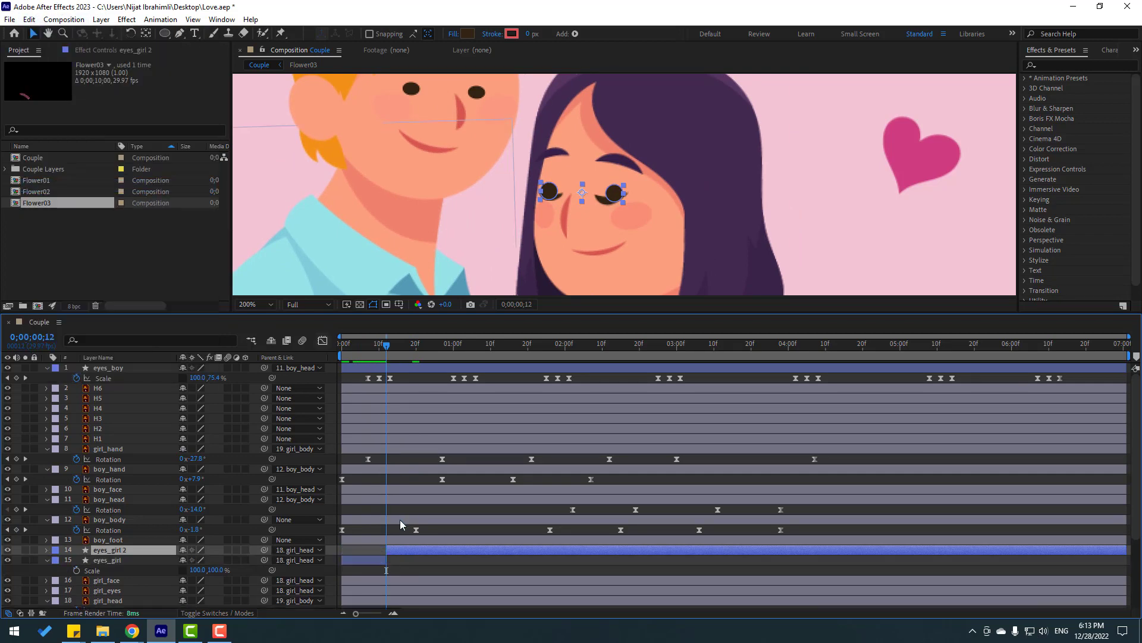
# - Delete eyes_girl 2, move girl_eyes above girl_face and start it at frame 12
pyautogui.press('Delete')
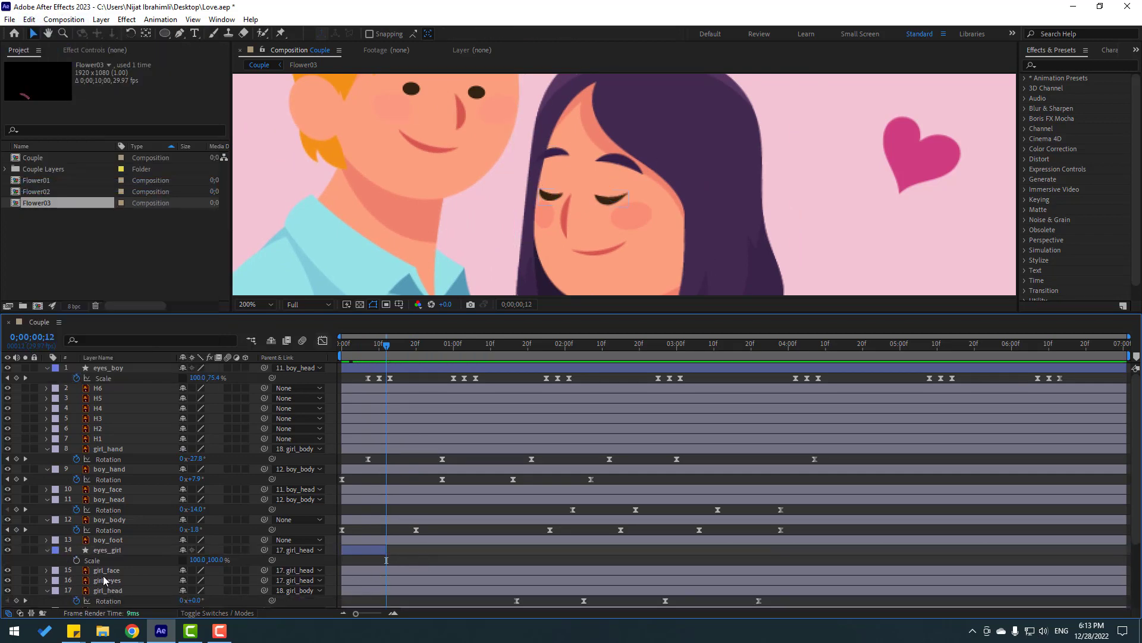
pyautogui.click(119, 581)
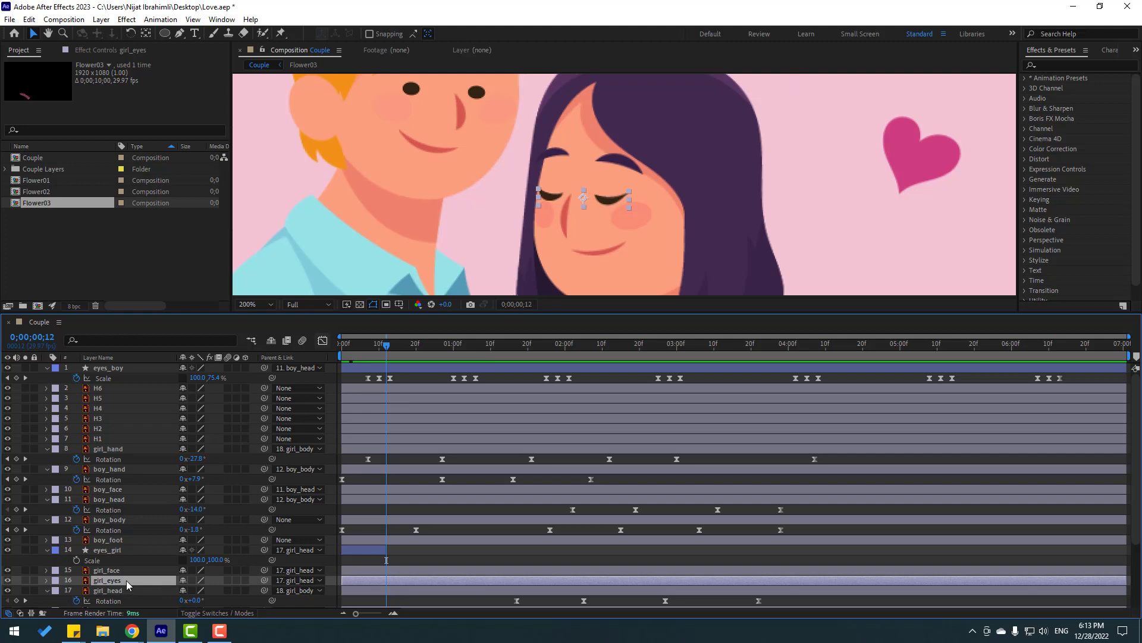
pyautogui.moveTo(126, 580); pyautogui.dragTo(129, 569)
pyautogui.moveTo(365, 570); pyautogui.dragTo(404, 570)
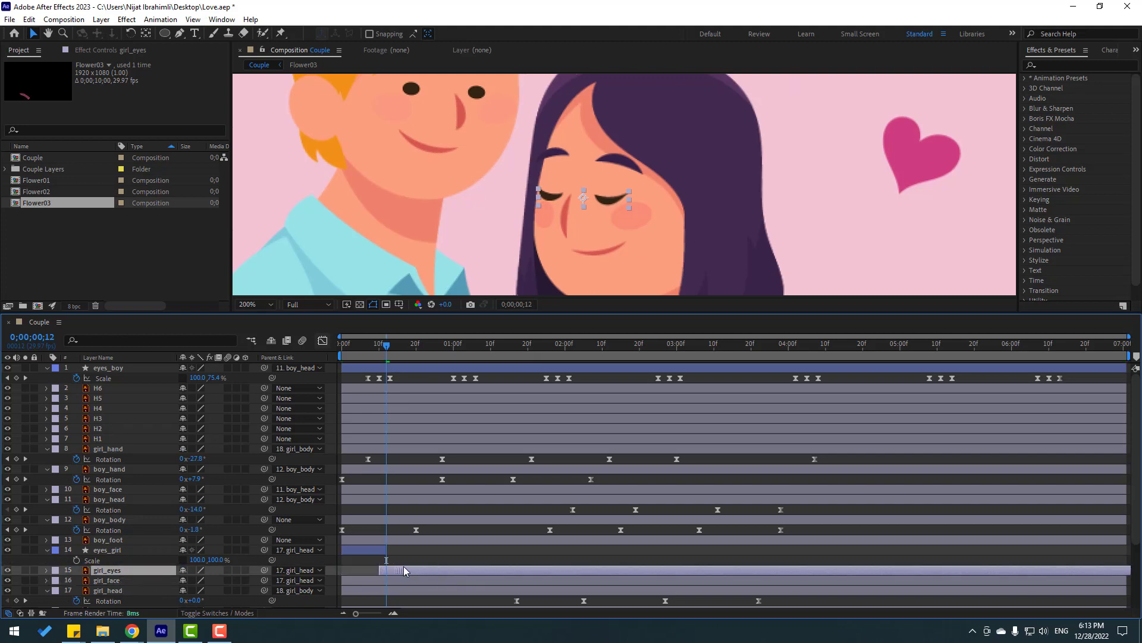
# - Preview the switch from open to closed eyes from the start of the composition
pyautogui.press('Home')
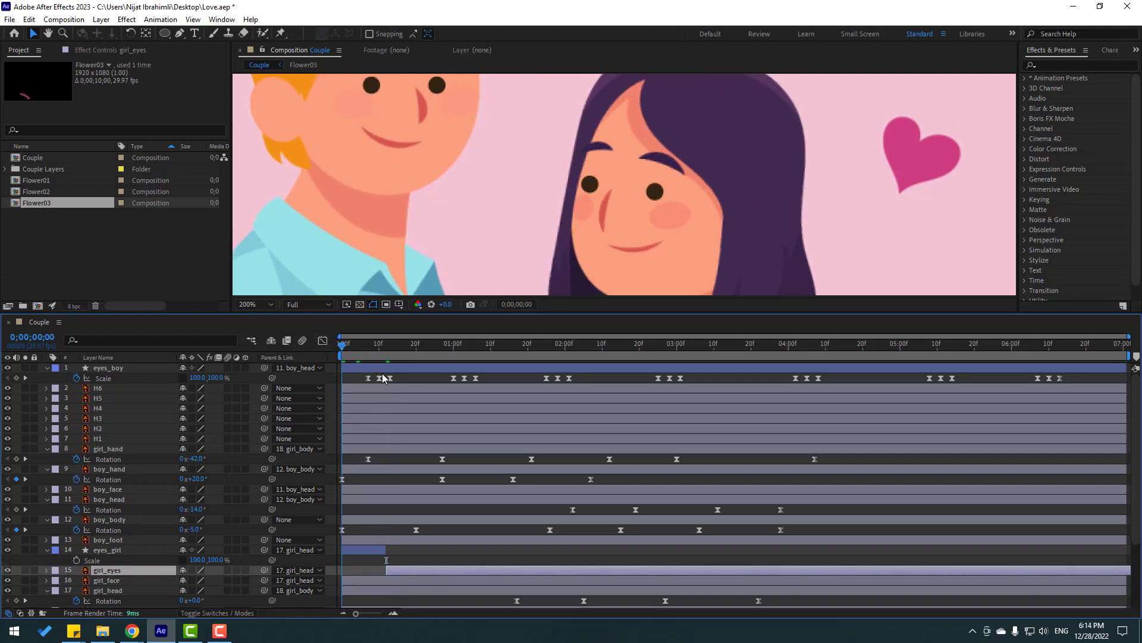
pyautogui.scroll(-3, 426, 245)
pyautogui.press('space')
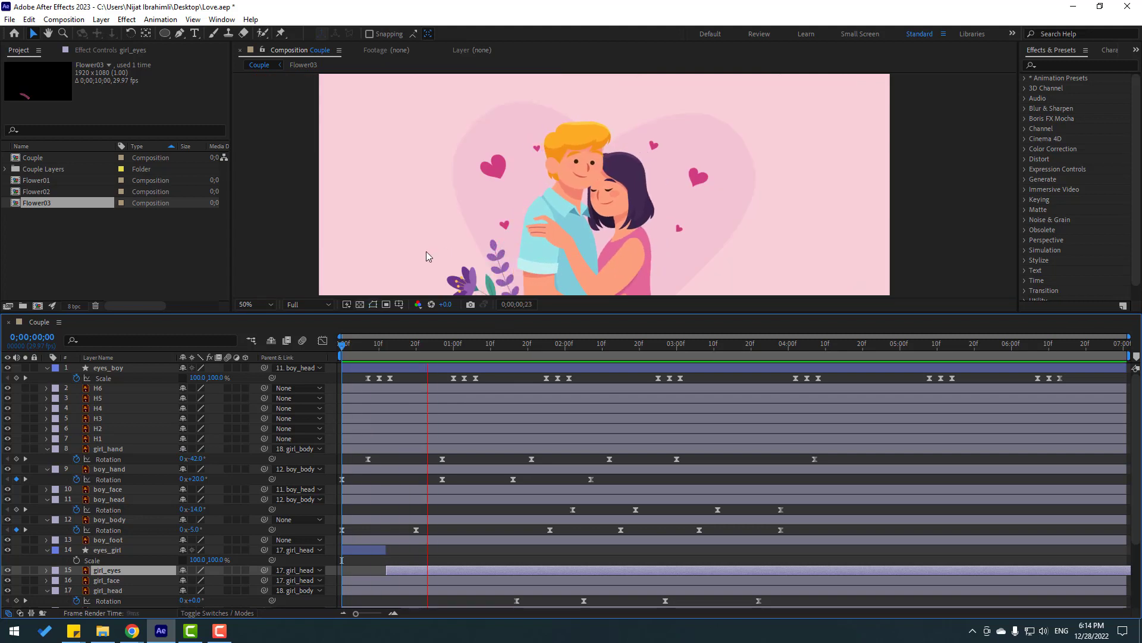
pyautogui.scroll(2, 631, 196)
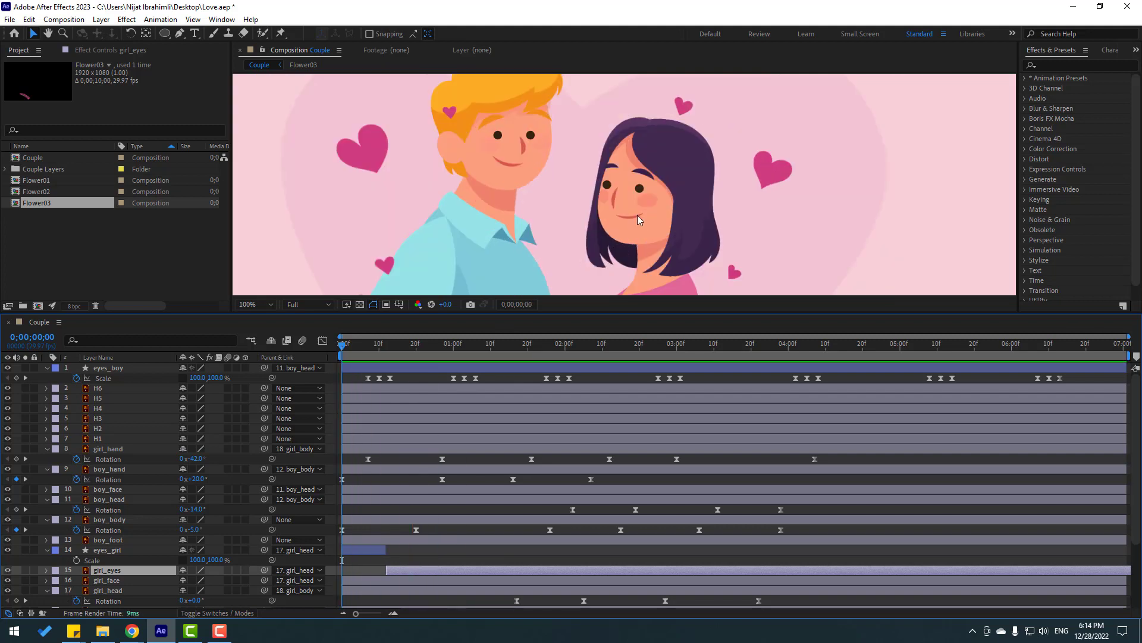
pyautogui.scroll(2, 619, 206)
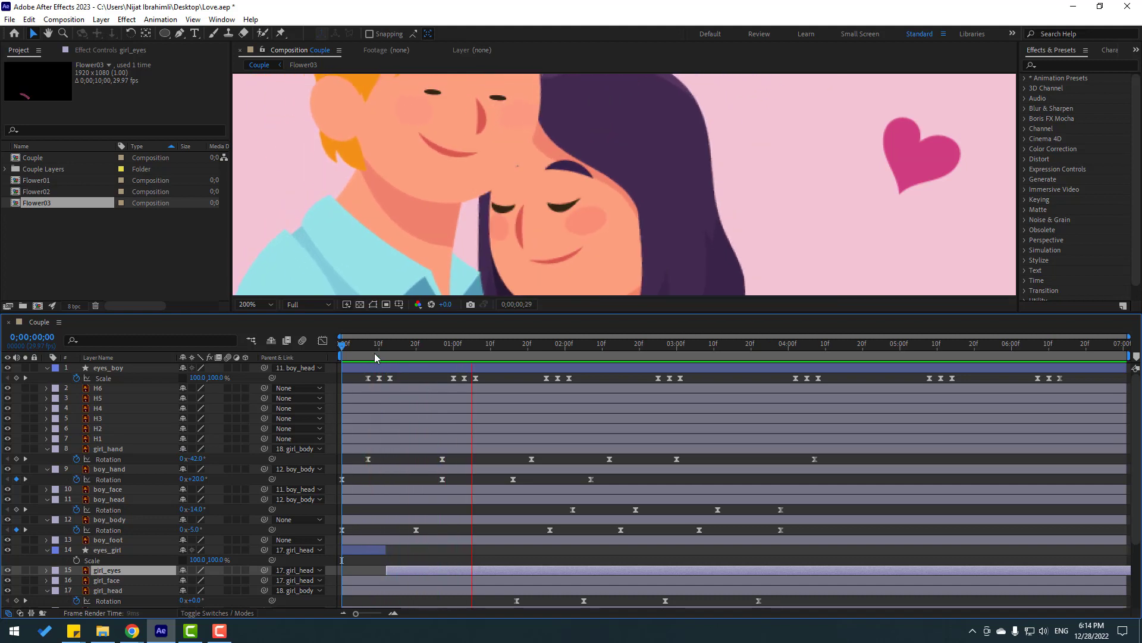
pyautogui.moveTo(374, 347); pyautogui.dragTo(515, 359)
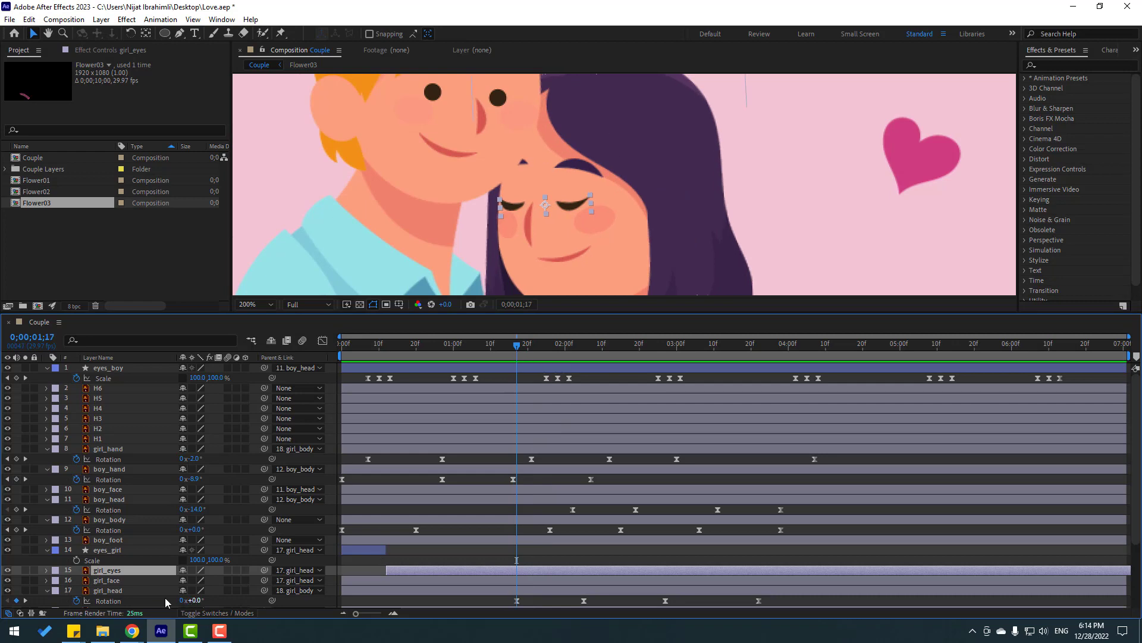
# - Split girl_eyes at 0;00;01;17, delete the rest, and start a duplicate eyes_girl 2 there
pyautogui.click(29, 19)
pyautogui.click(88, 186)
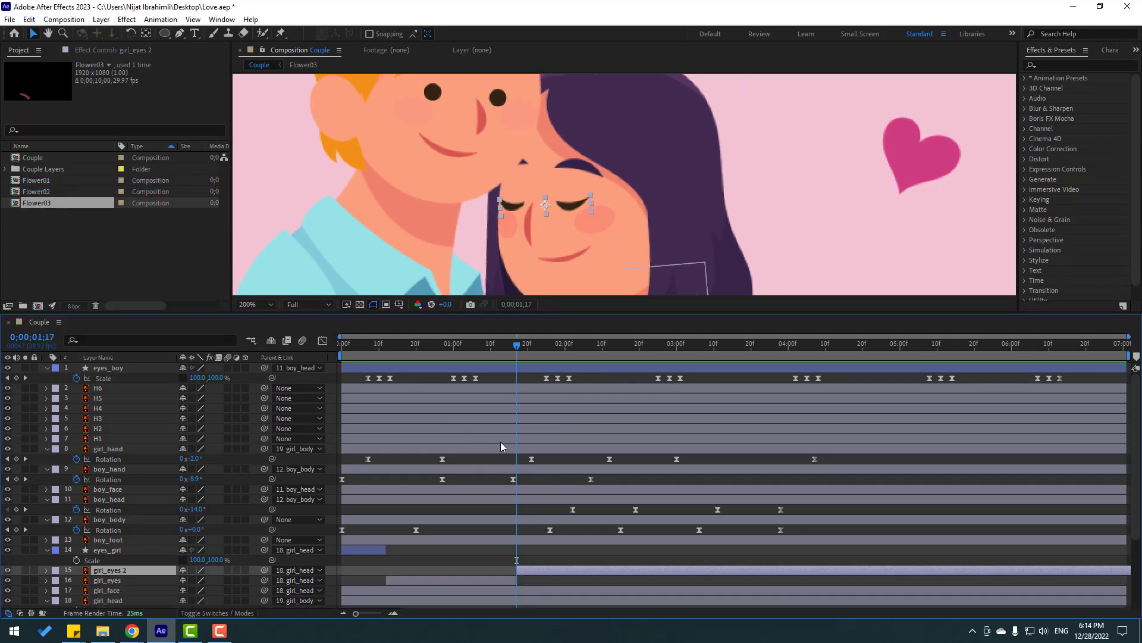
pyautogui.press('Delete')
pyautogui.click(104, 552)
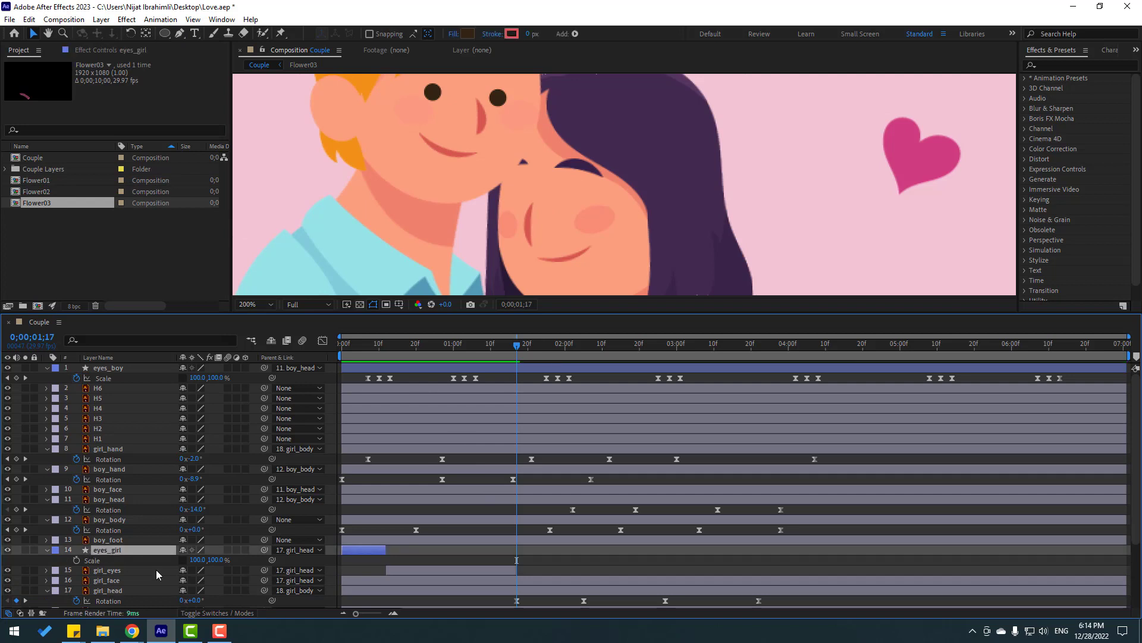
pyautogui.hotkey('ctrl', 'd')
pyautogui.moveTo(373, 553); pyautogui.dragTo(679, 550)
# - Keyframe a blink on eyes_girl 2's Scale: 100%, 5% vertical, back to 100%
pyautogui.press('s')
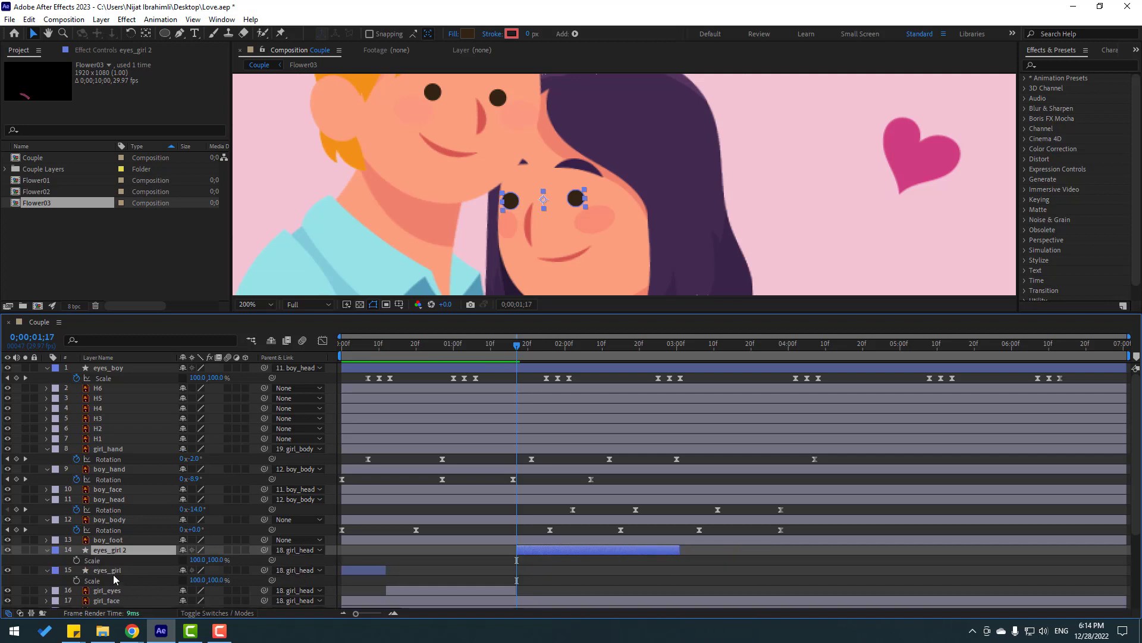
pyautogui.click(76, 560)
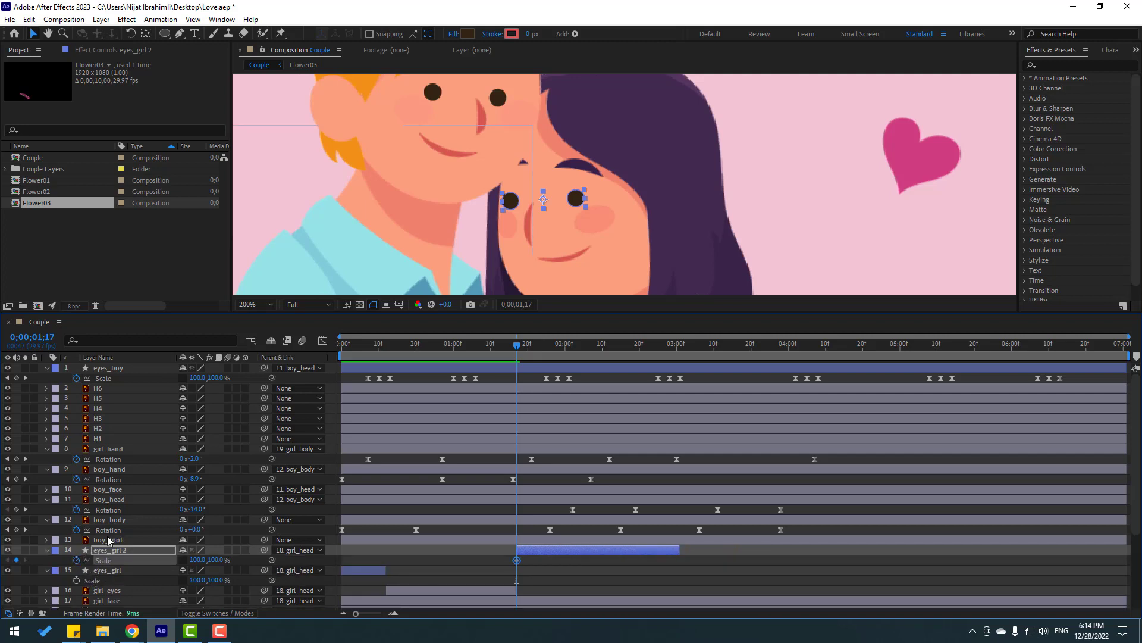
pyautogui.press('pagedown')
pyautogui.press('pagedown')
pyautogui.press('pagedown')
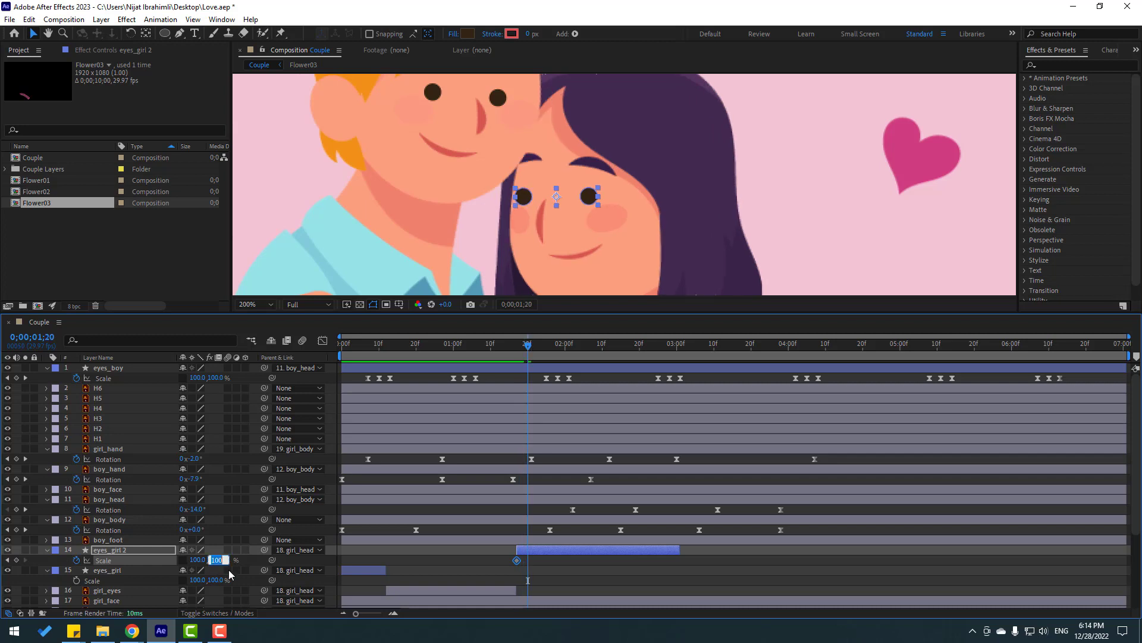
pyautogui.press('Return')
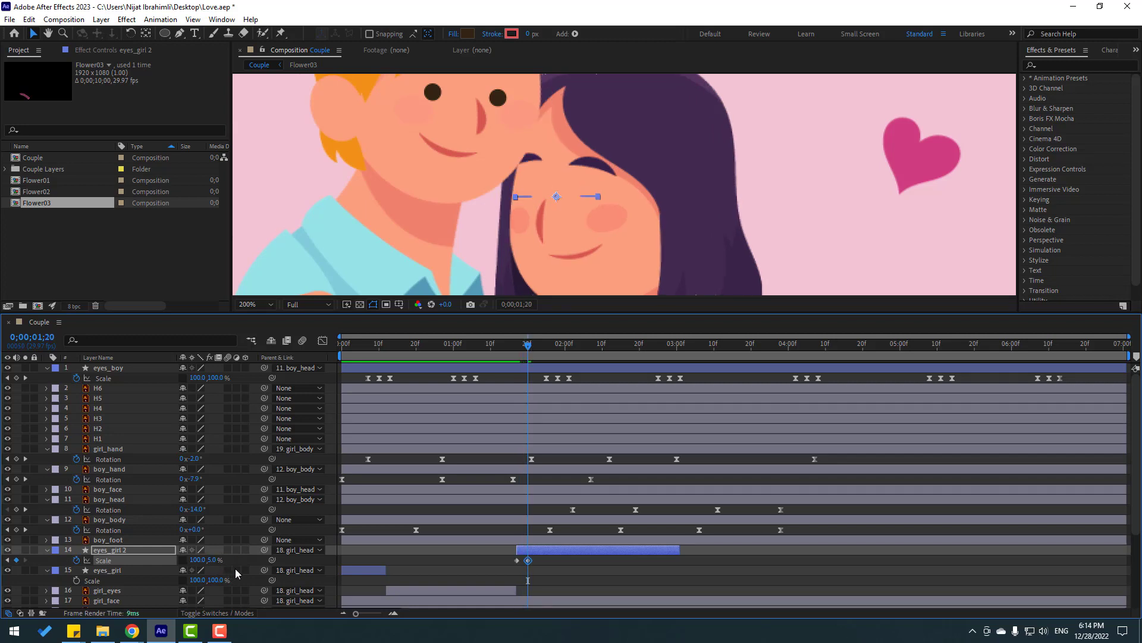
pyautogui.press('pagedown')
pyautogui.press('pagedown')
pyautogui.press('pagedown')
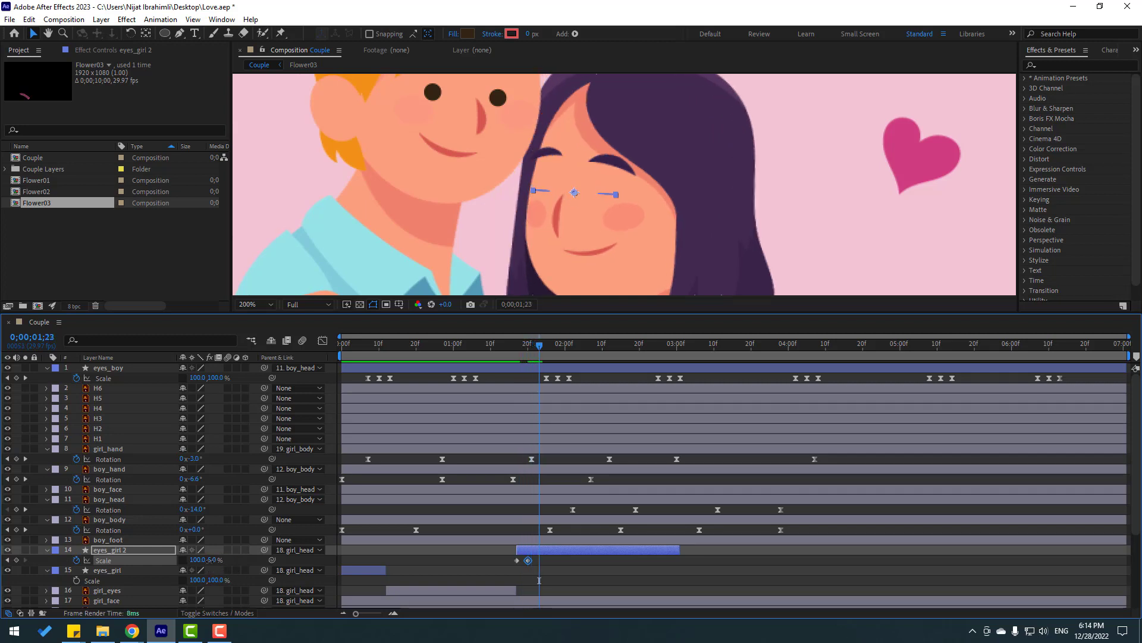
pyautogui.click(211, 560)
pyautogui.write('100')
pyautogui.press('Return')
# - Easy Ease the blink keys, shift them later, paste a second blink, and extend eyes_girl 2
pyautogui.moveTo(558, 561); pyautogui.dragTo(504, 570)
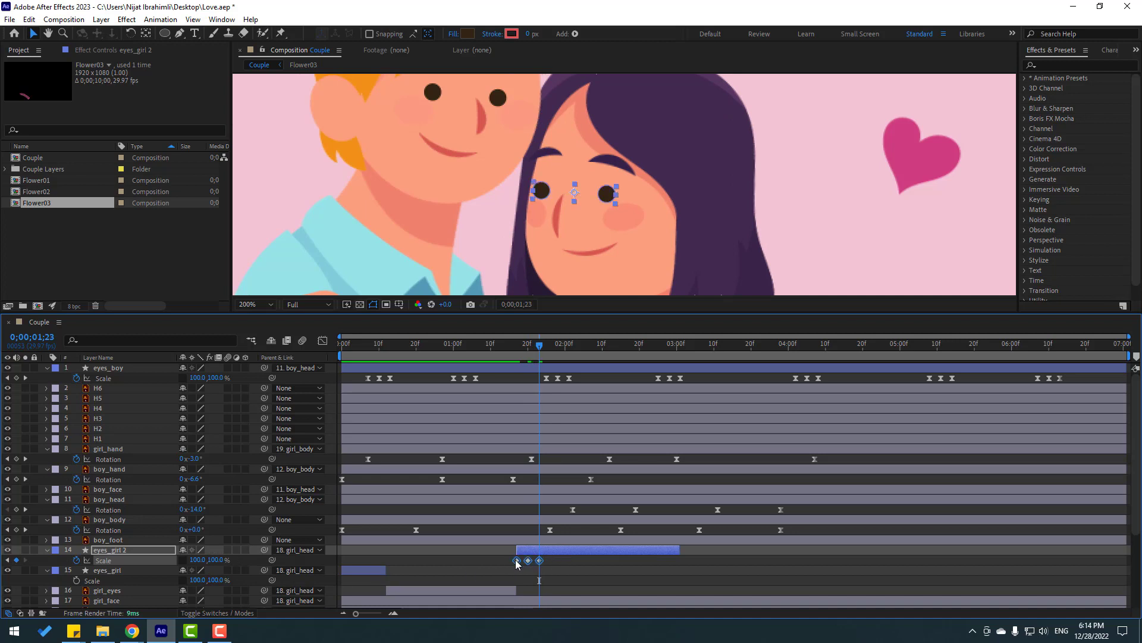
pyautogui.rightClick(517, 559)
pyautogui.moveTo(561, 619)
pyautogui.click(702, 400)
pyautogui.click(515, 350)
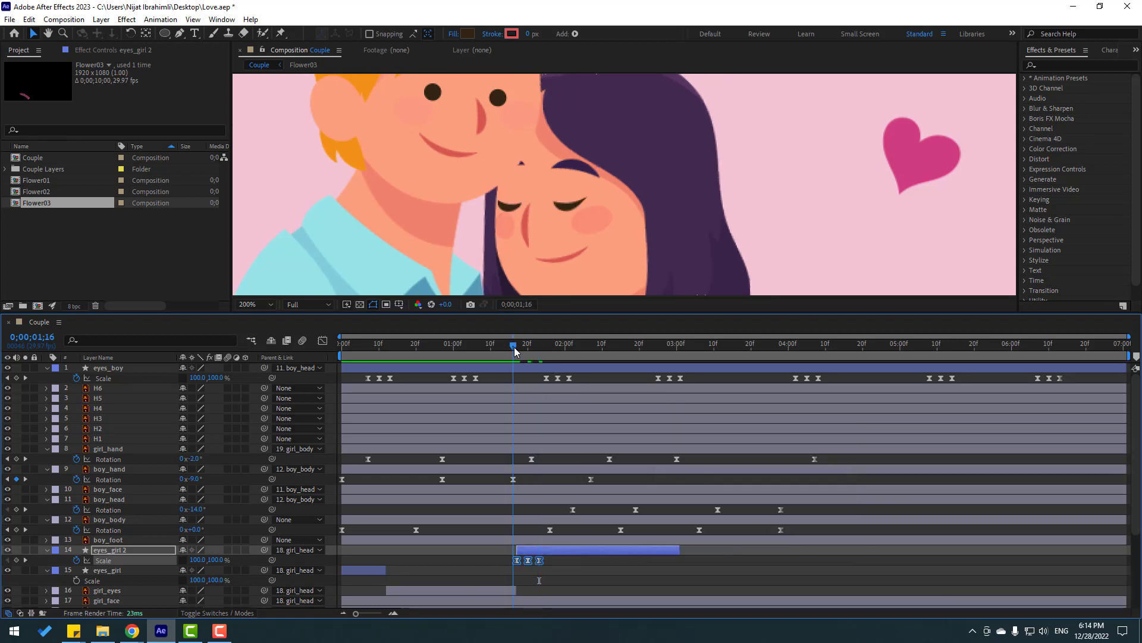
pyautogui.moveTo(514, 349); pyautogui.dragTo(531, 349)
pyautogui.moveTo(530, 562); pyautogui.dragTo(566, 559)
pyautogui.moveTo(514, 347); pyautogui.dragTo(717, 369)
pyautogui.hotkey('ctrl', 'v')
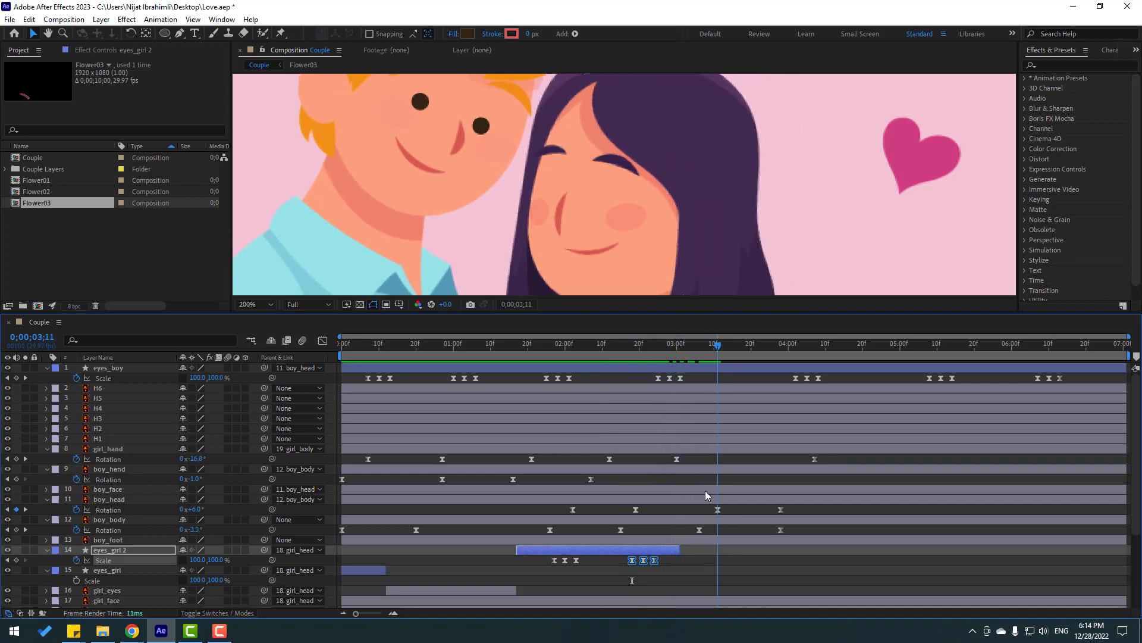
pyautogui.moveTo(692, 552); pyautogui.dragTo(699, 551)
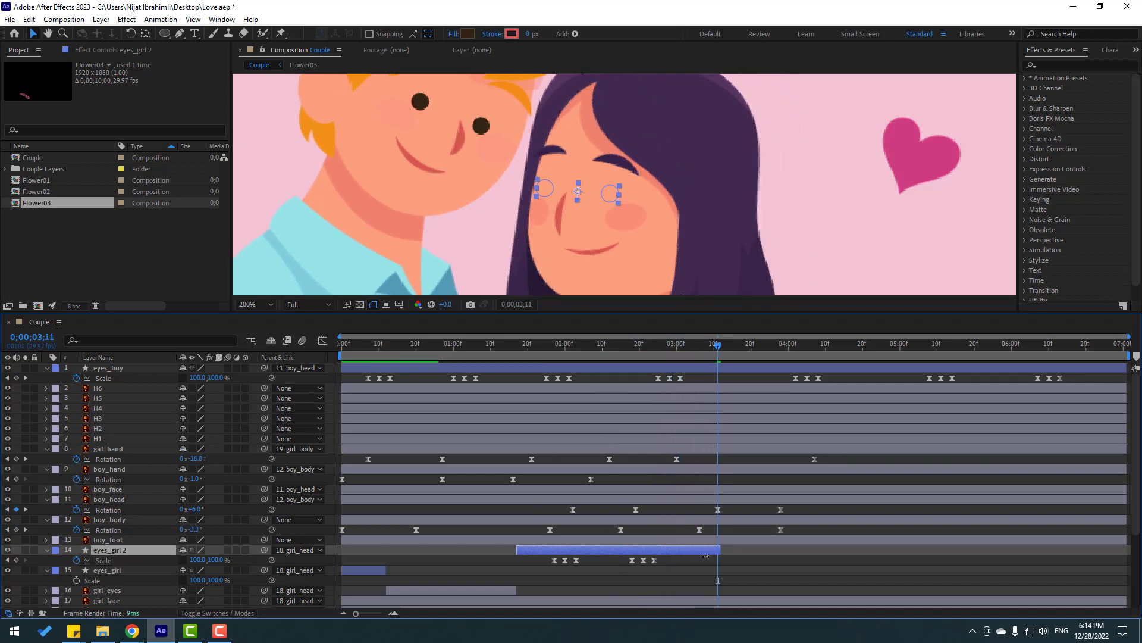
# - Duplicate girl_eyes so girl_eyes 2 runs from about 3;11 to the composition end
pyautogui.click(417, 593)
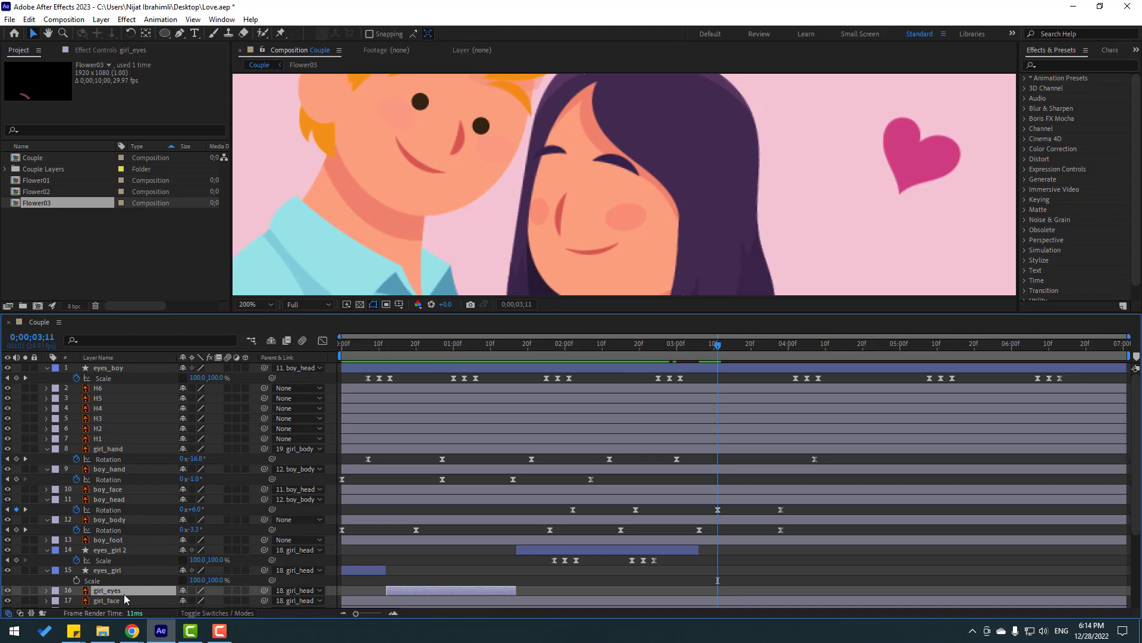
pyautogui.hotkey('ctrl', 'd')
pyautogui.moveTo(443, 592); pyautogui.dragTo(745, 592)
pyautogui.moveTo(666, 350); pyautogui.dragTo(698, 361)
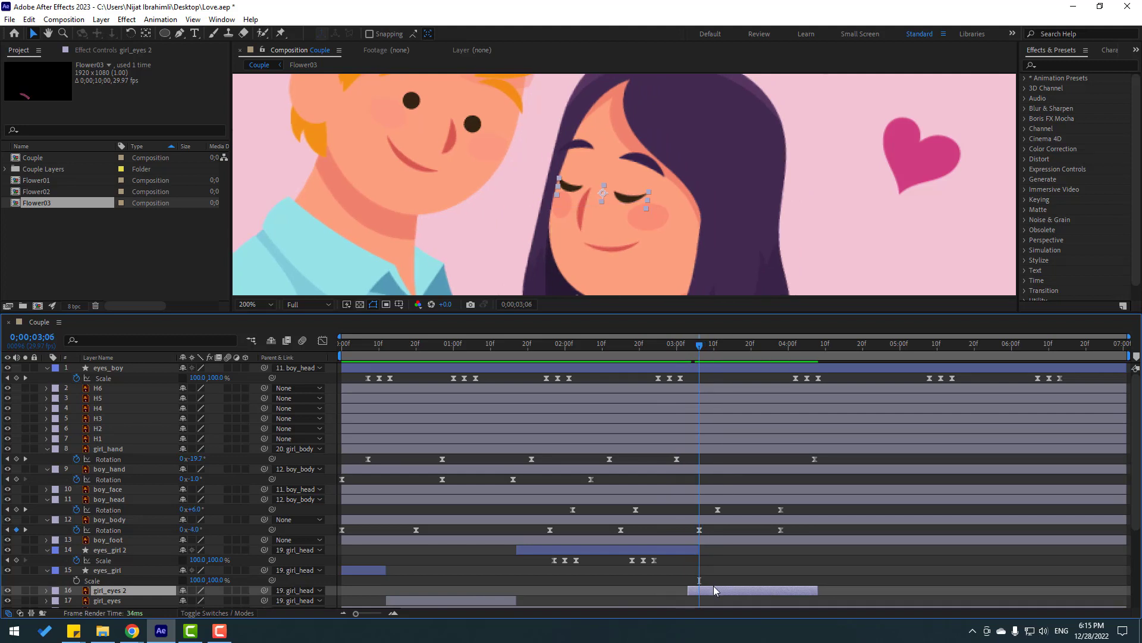
pyautogui.moveTo(721, 596); pyautogui.dragTo(726, 594)
pyautogui.moveTo(648, 350); pyautogui.dragTo(818, 358)
pyautogui.moveTo(829, 592); pyautogui.dragTo(1131, 592)
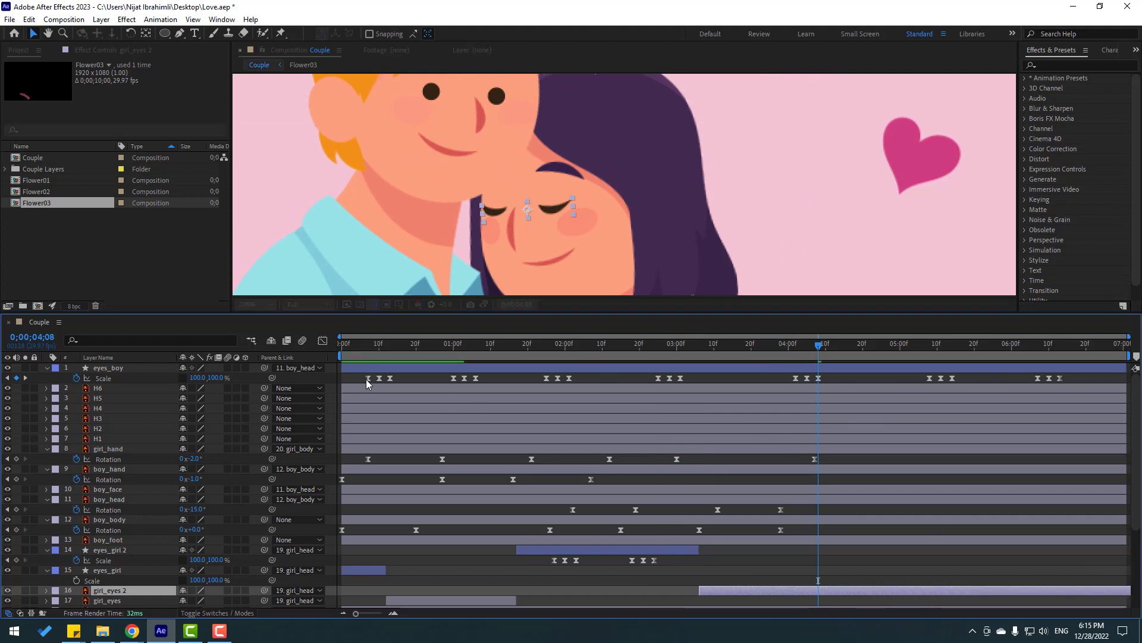
# - Set the viewer magnification to Fit and collapse eyes_boy's properties
pyautogui.click(255, 305)
pyautogui.click(259, 330)
pyautogui.click(47, 368)
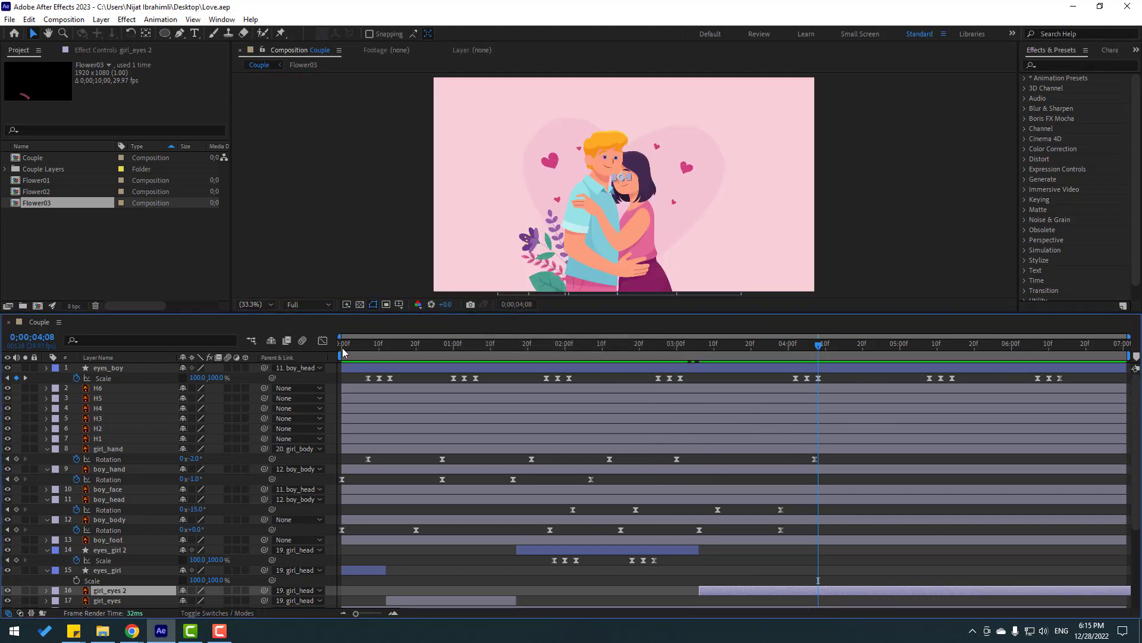
# - Enlarge the composition view and preview the animation
pyautogui.moveTo(396, 350); pyautogui.dragTo(384, 500)
pyautogui.press('space')
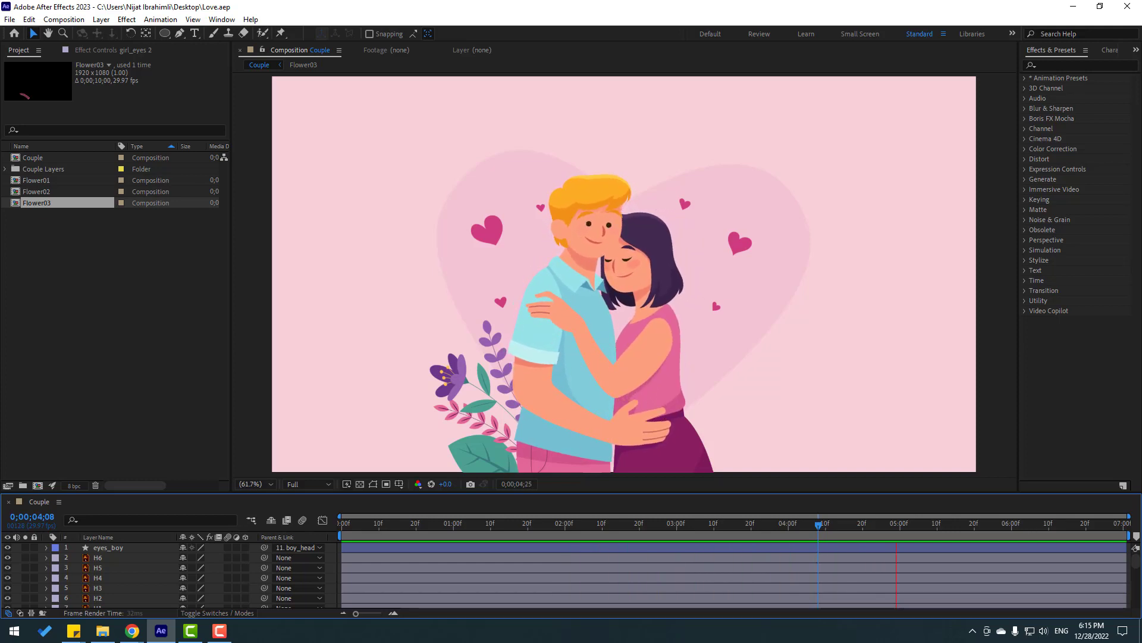
pyautogui.press('space')
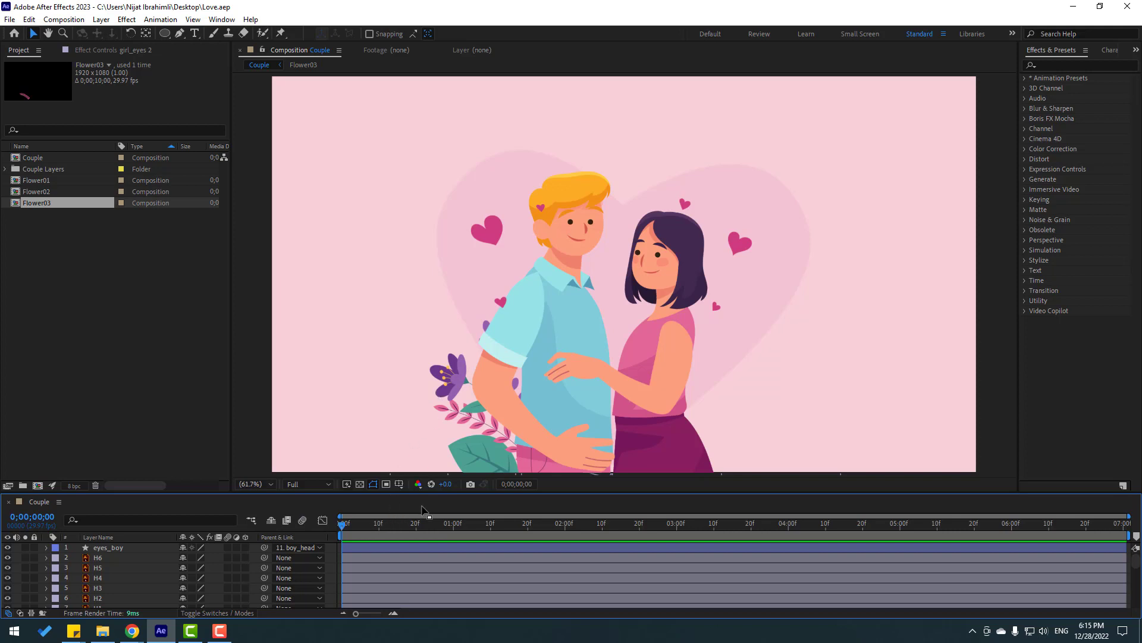
# - Collapse all layers' keyframe rows with Ctrl+A and U, then scroll down to Flower03
pyautogui.moveTo(423, 492); pyautogui.dragTo(422, 354)
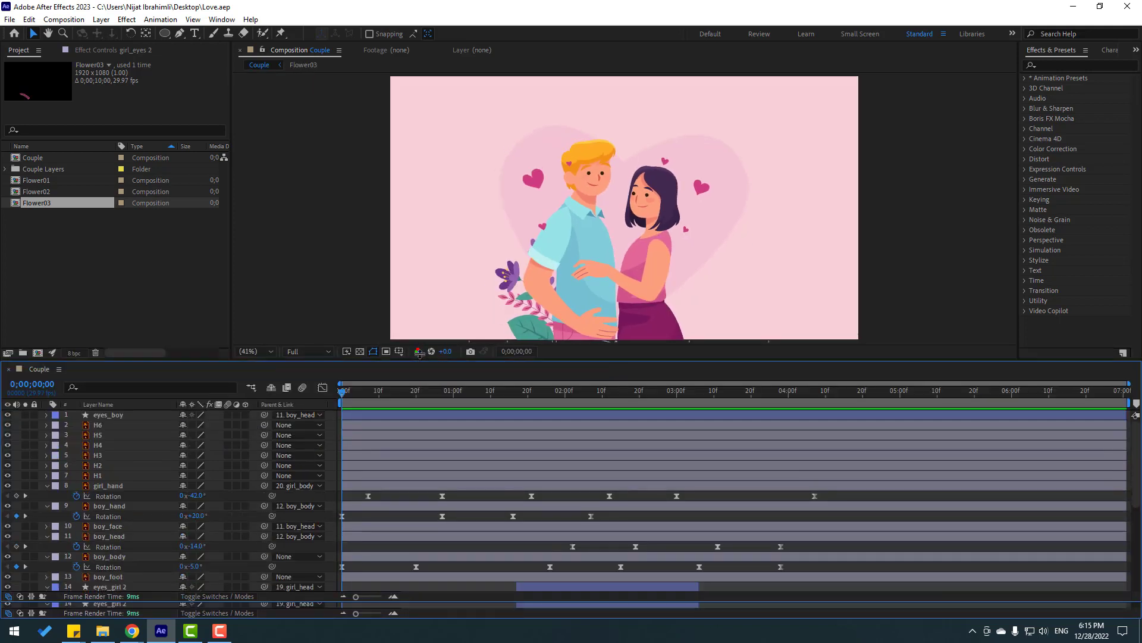
pyautogui.hotkey('ctrl', 'a')
pyautogui.click(47, 480)
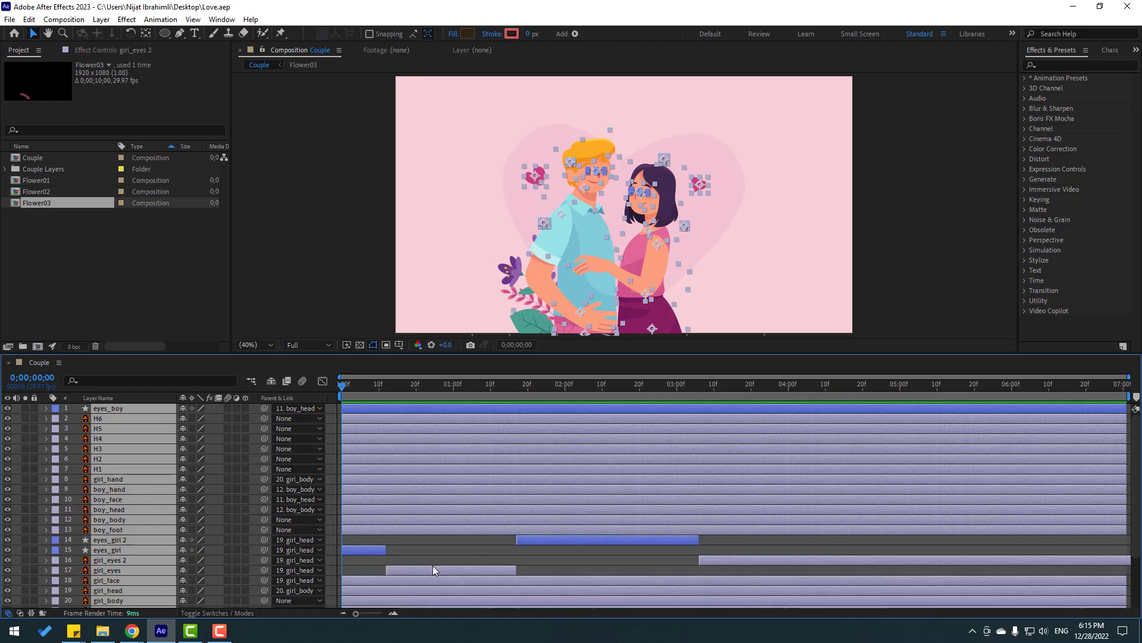
pyautogui.click(347, 555)
pyautogui.scroll(-3, 150, 555)
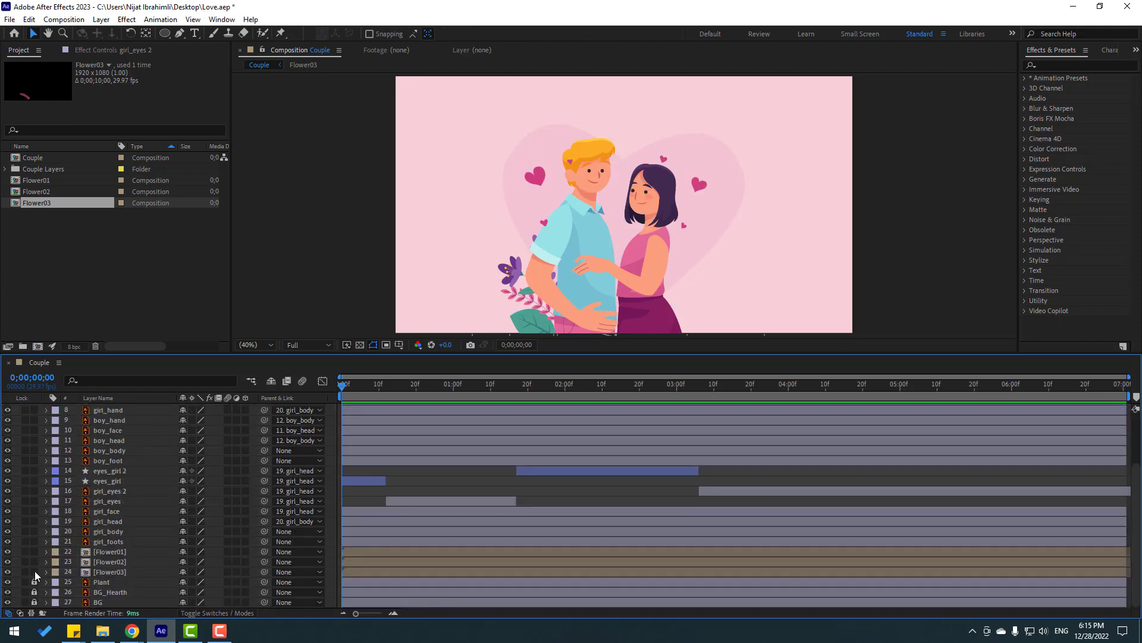
pyautogui.click(103, 572)
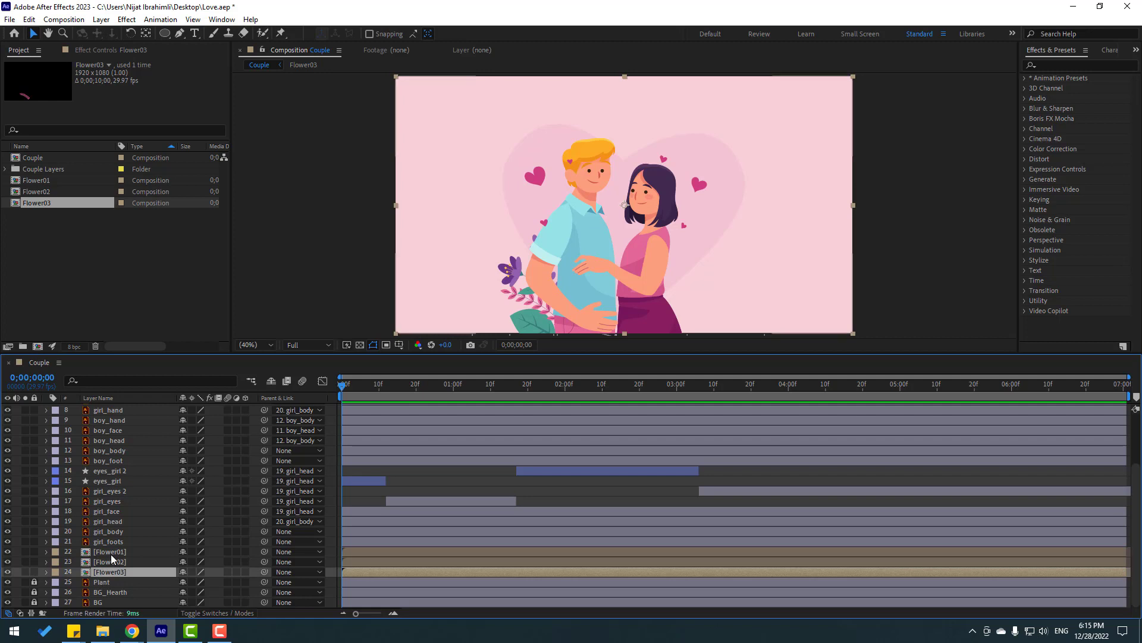
# - Open the Flower01 precomp, solo its line layer, and zoom in on the stem
pyautogui.doubleClick(112, 552)
pyautogui.click(208, 574)
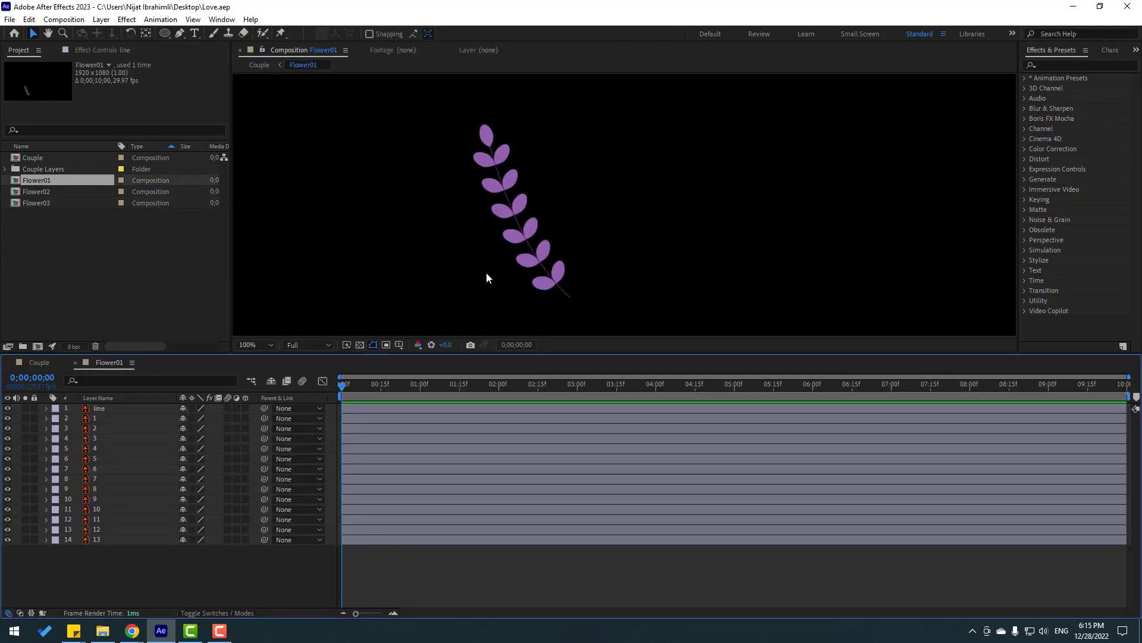
pyautogui.click(100, 410)
pyautogui.click(25, 408)
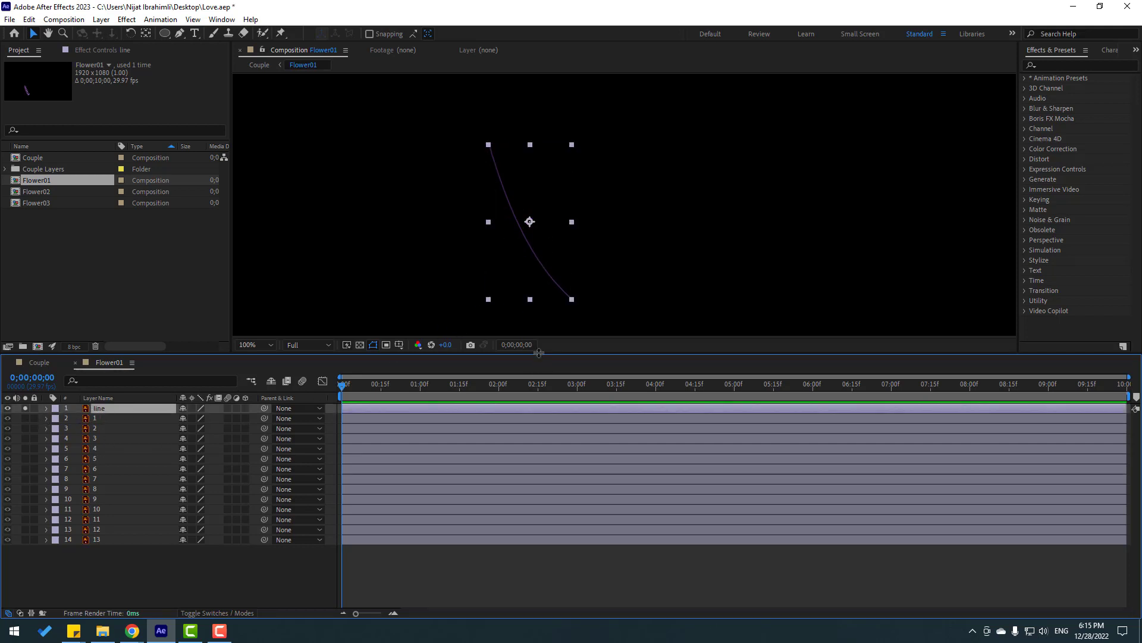
pyautogui.moveTo(539, 352); pyautogui.dragTo(524, 438)
pyautogui.scroll(1, 462, 355)
pyautogui.press('space')
pyautogui.moveTo(272, 311); pyautogui.dragTo(339, 277)
# - Bend the stem path into a smoother curve by pulling out its Bezier handles
pyautogui.press('v')
pyautogui.press('g')
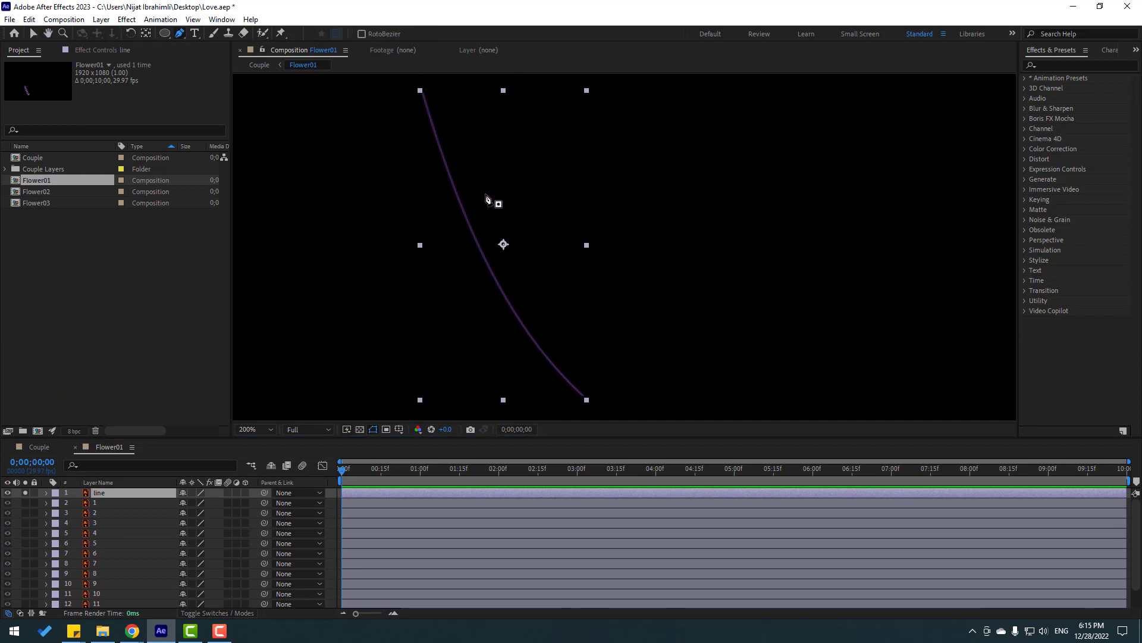
pyautogui.click(589, 400)
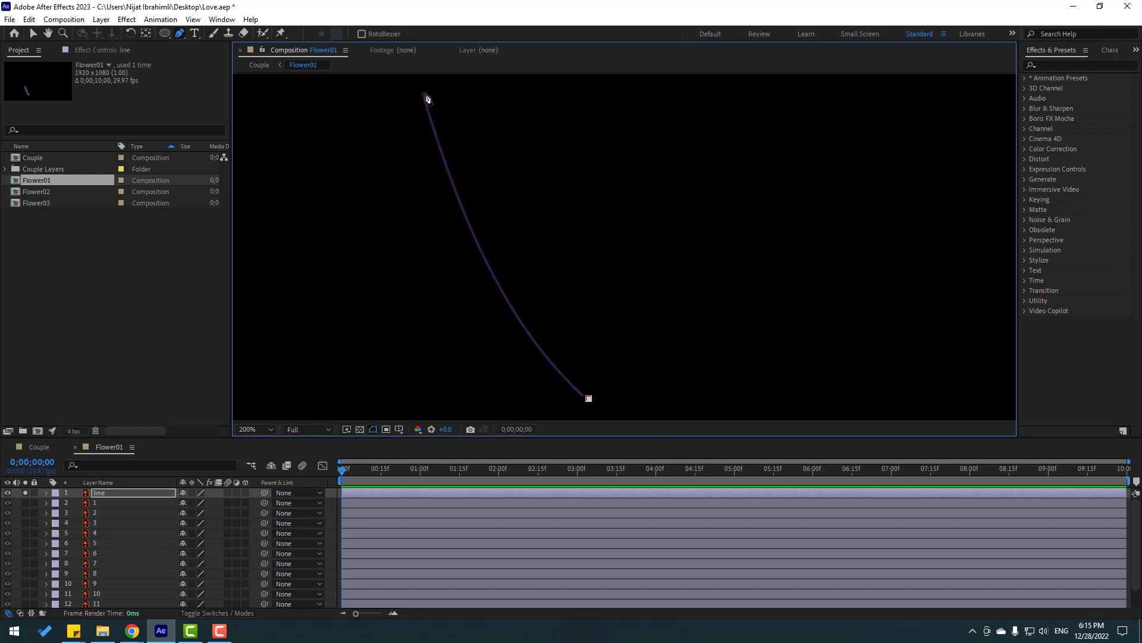
pyautogui.moveTo(424, 94); pyautogui.dragTo(383, 196)
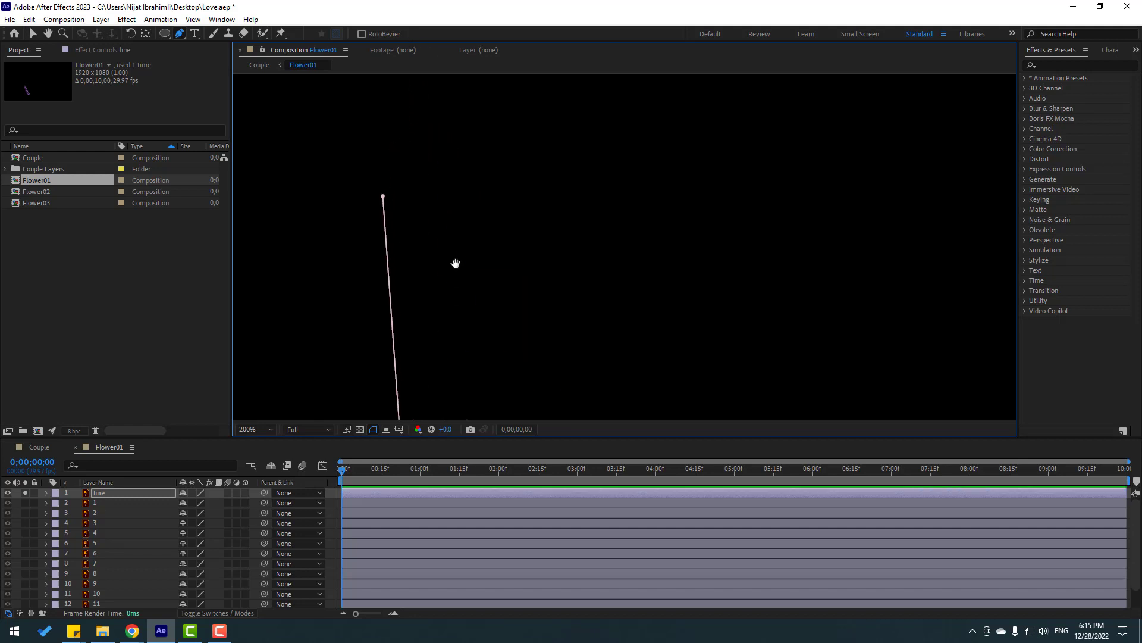
pyautogui.moveTo(456, 263); pyautogui.dragTo(474, 189)
pyautogui.scroll(-4, 474, 189)
pyautogui.scroll(2, 566, 273)
pyautogui.moveTo(524, 324); pyautogui.dragTo(309, 198)
pyautogui.moveTo(604, 353); pyautogui.dragTo(602, 262)
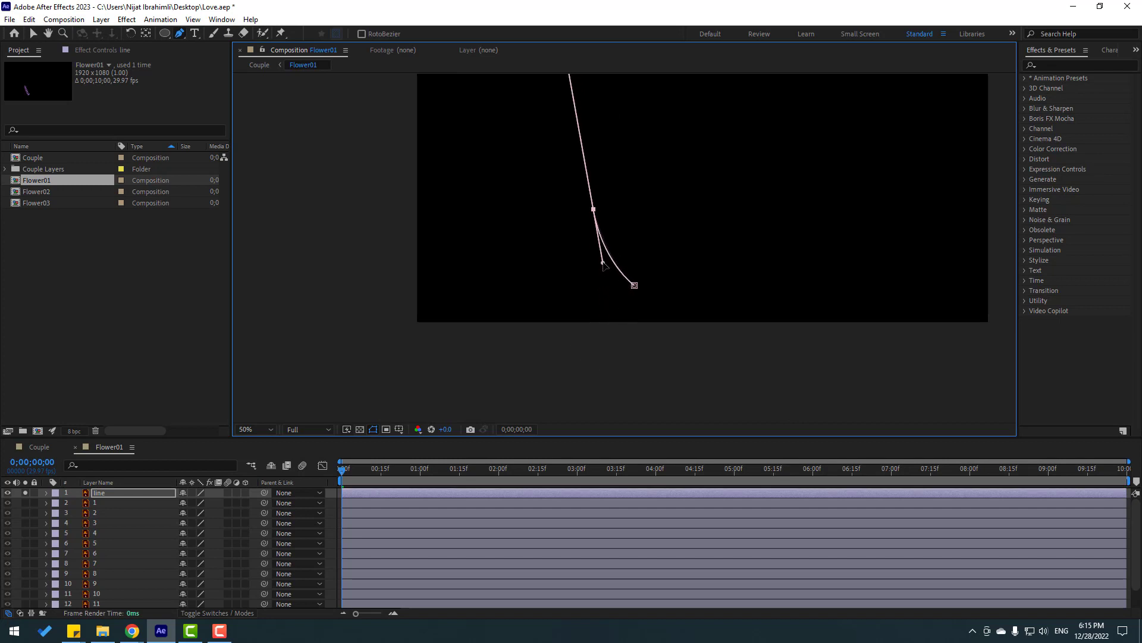
pyautogui.scroll(4, 597, 210)
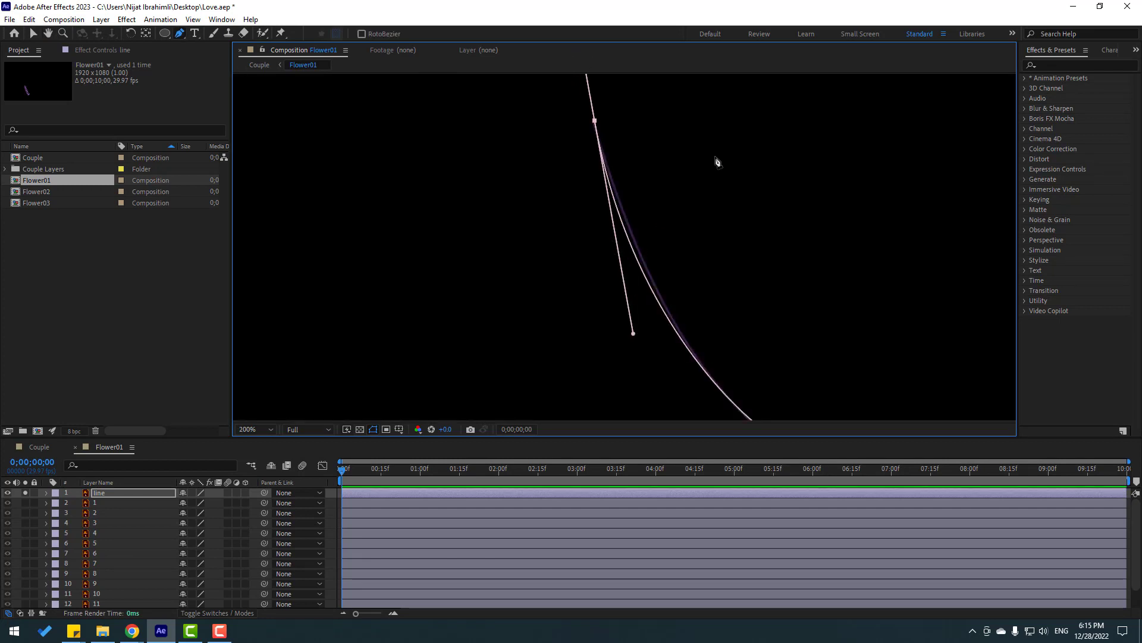
pyautogui.moveTo(585, 409); pyautogui.dragTo(588, 388)
pyautogui.click(37, 34)
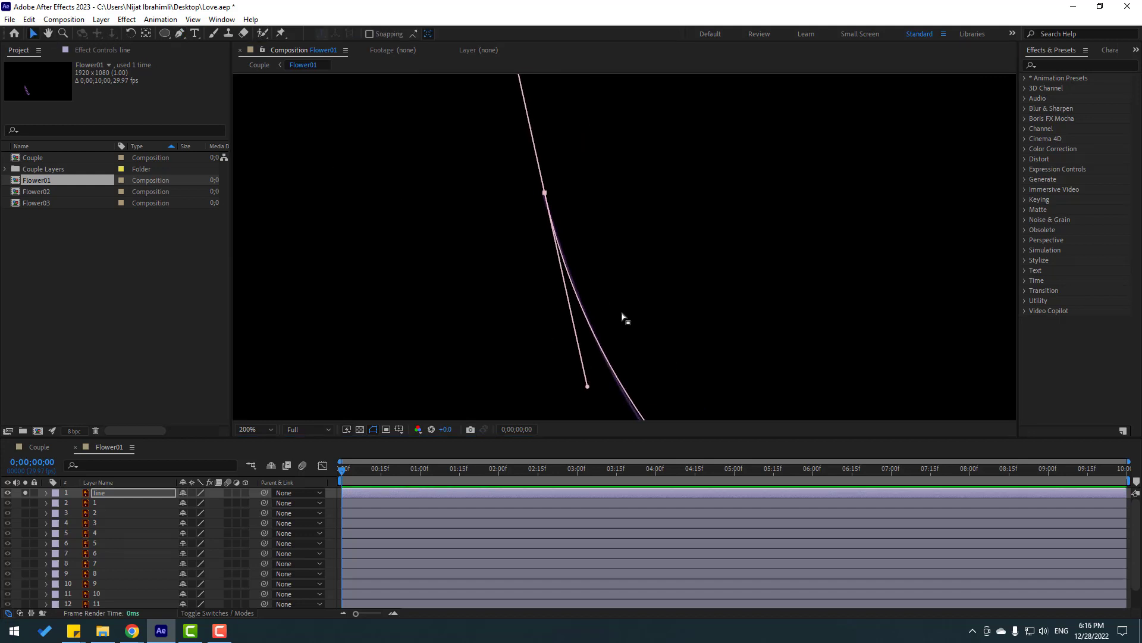
# - Apply the Stroke effect from Effects & Presets to the line layer
pyautogui.click(1057, 65)
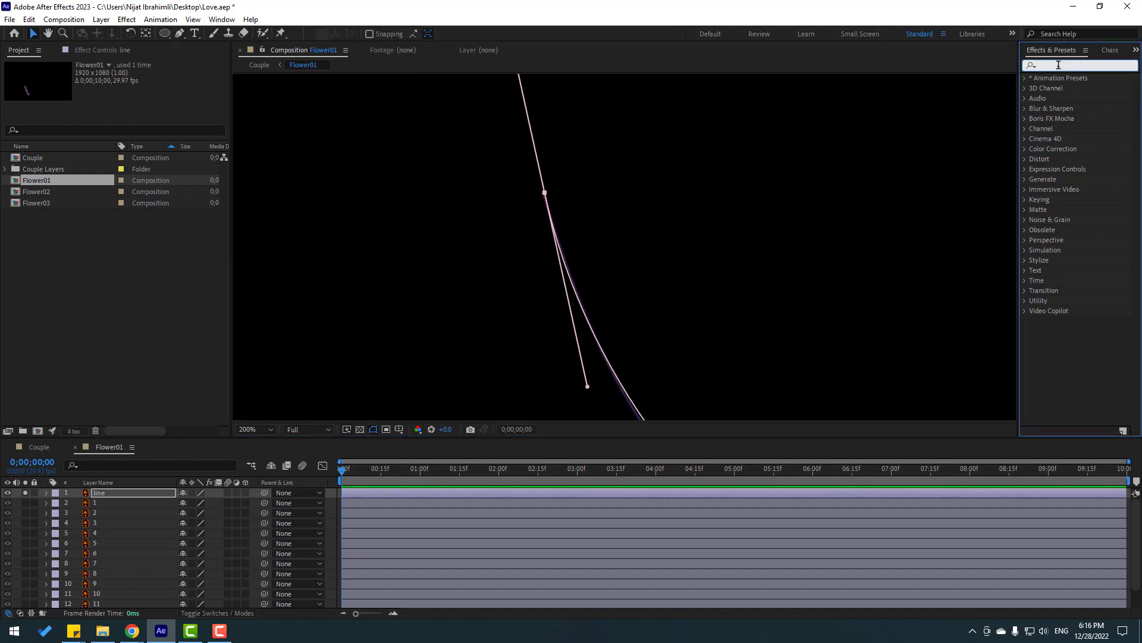
pyautogui.write('stroke')
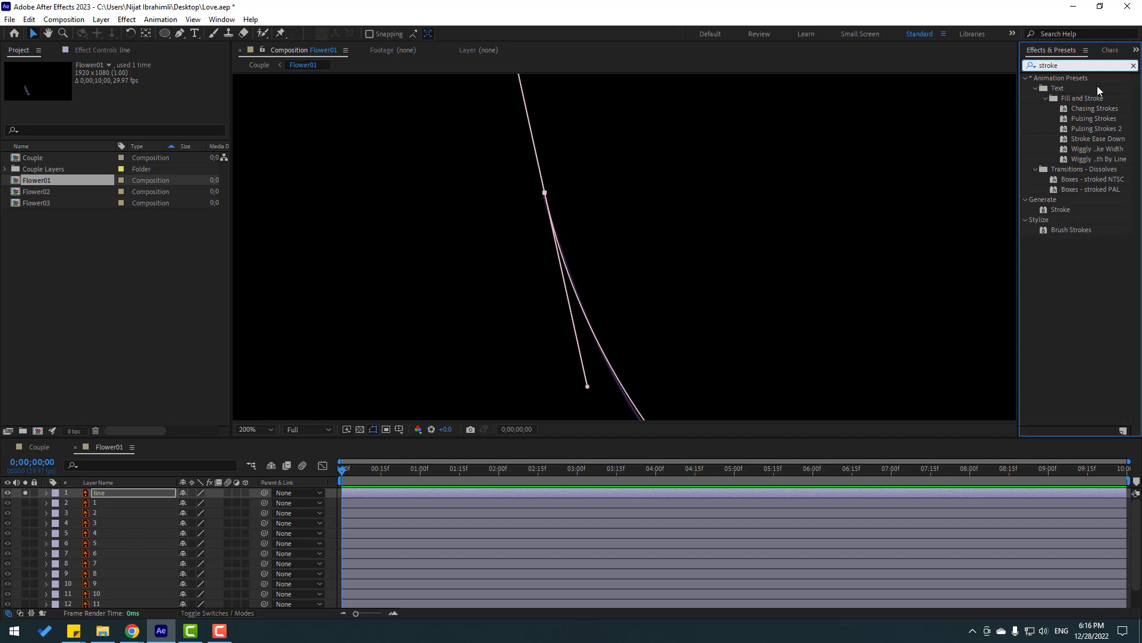
pyautogui.moveTo(1061, 210); pyautogui.dragTo(101, 497)
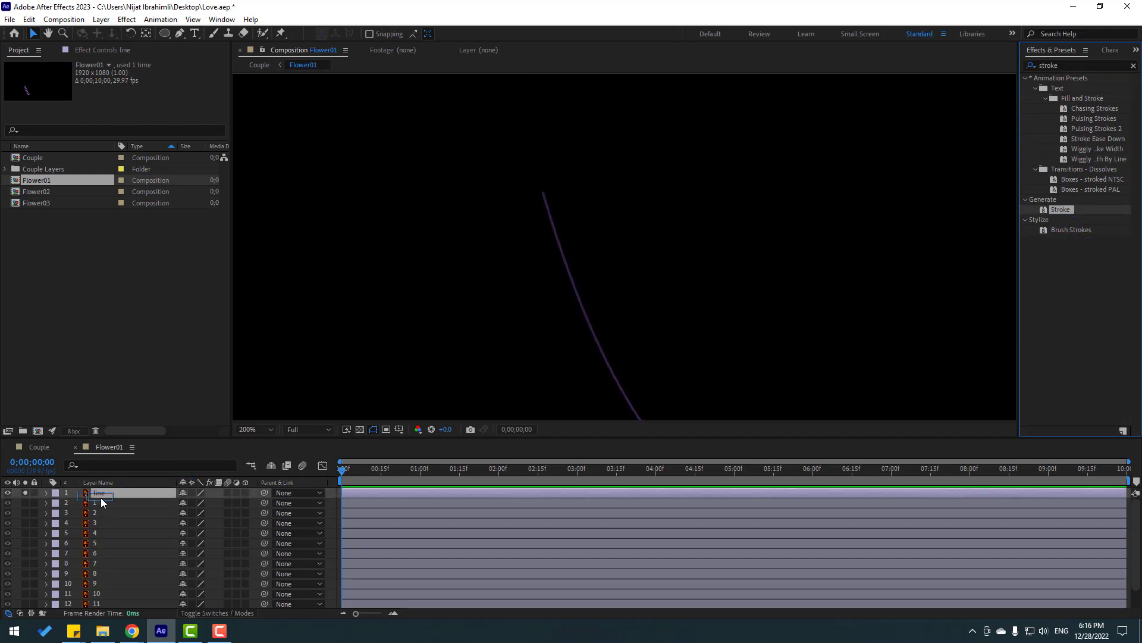
pyautogui.moveTo(480, 282); pyautogui.dragTo(419, 203)
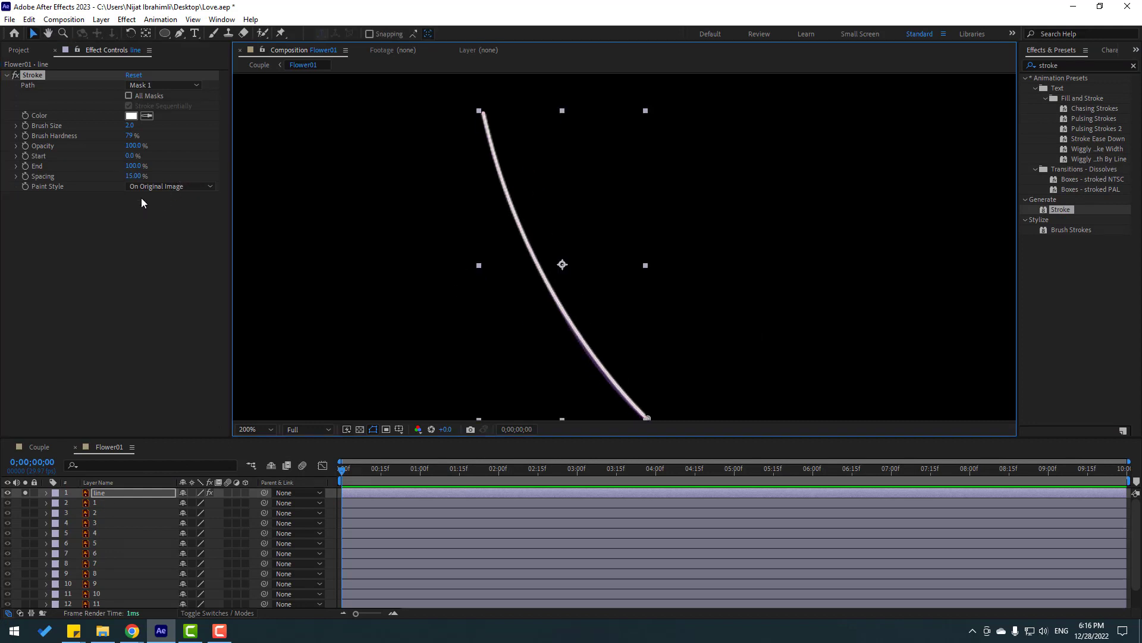
# - Set Stroke Brush Size to 3.0, Paint Style to Reveal Original Image, End to 0%
pyautogui.moveTo(129, 130); pyautogui.dragTo(135, 131)
pyautogui.click(111, 238)
pyautogui.click(167, 186)
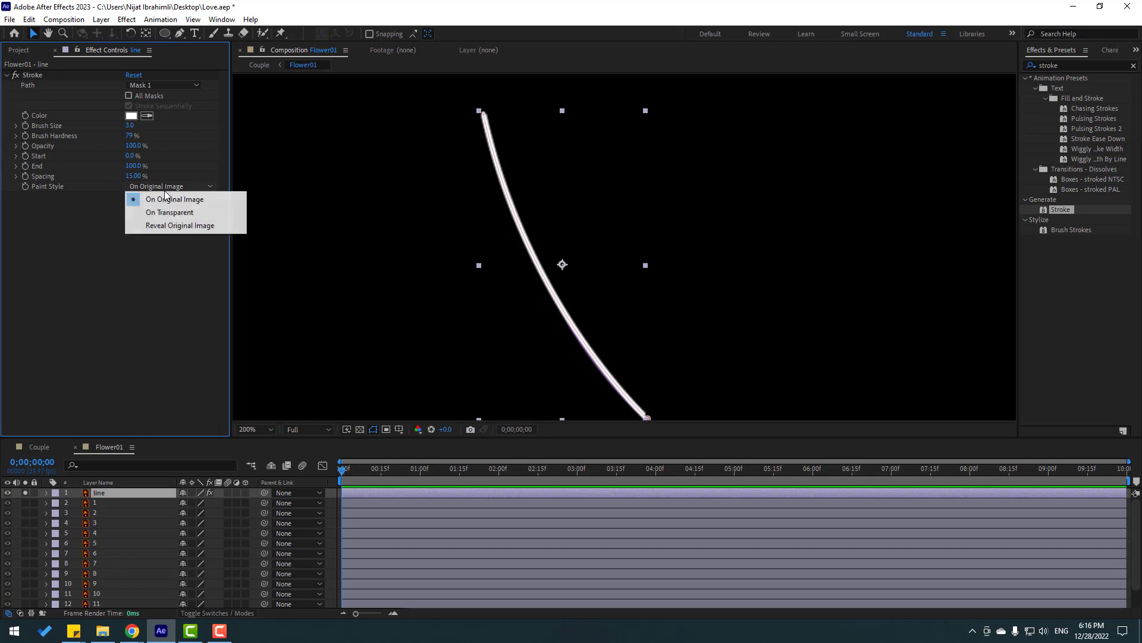
pyautogui.click(188, 227)
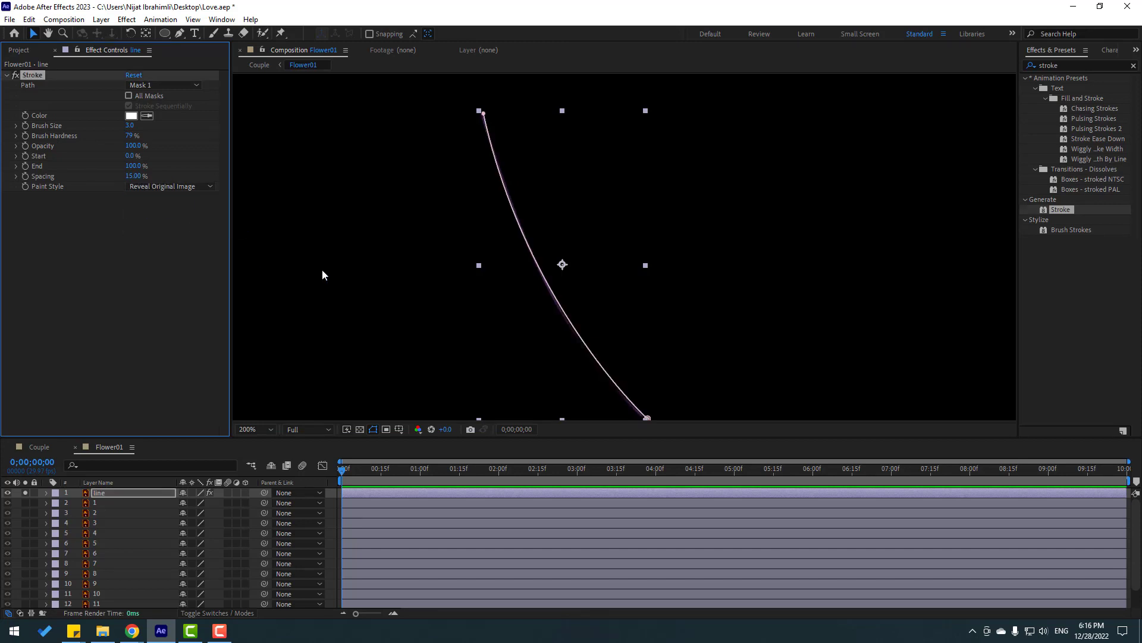
pyautogui.moveTo(134, 170); pyautogui.dragTo(97, 170)
pyautogui.moveTo(348, 471); pyautogui.dragTo(419, 476)
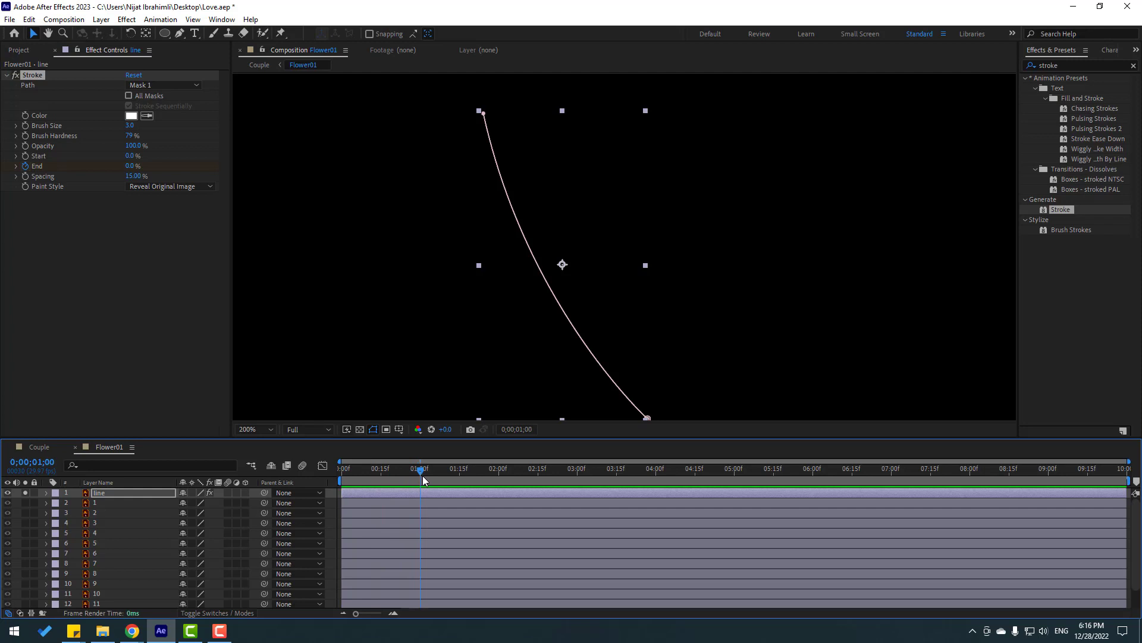
# - Set the Stroke End to 100% at 0;00;00;29 and check the draw-on
pyautogui.click(133, 166)
pyautogui.write('1')
pyautogui.press('Return')
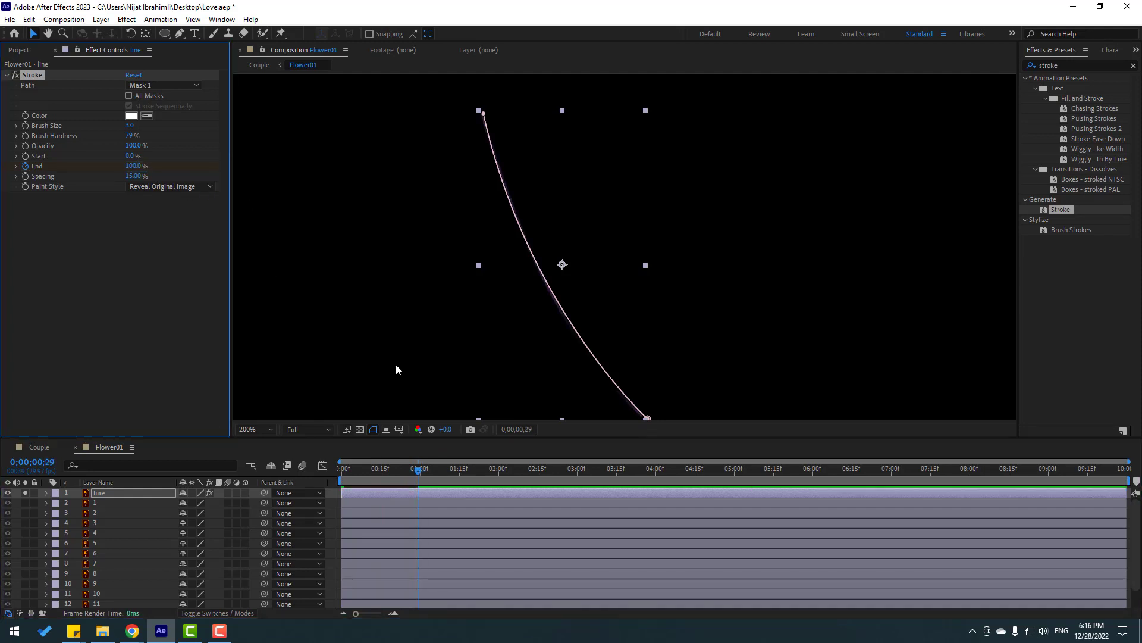
pyautogui.click(307, 368)
pyautogui.press(',')
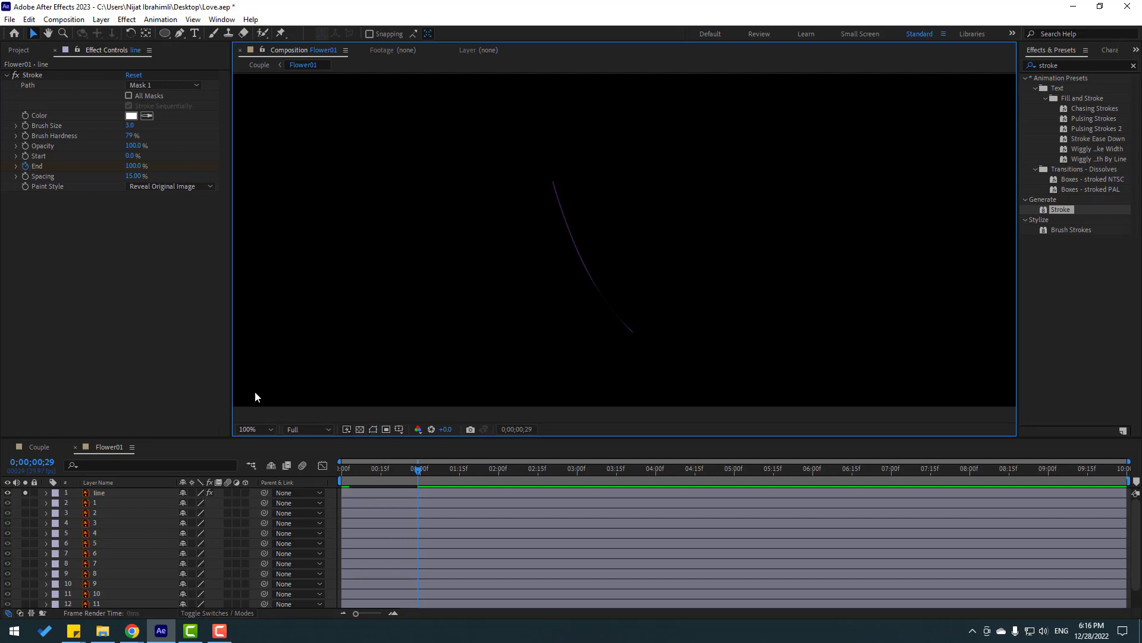
pyautogui.press('.')
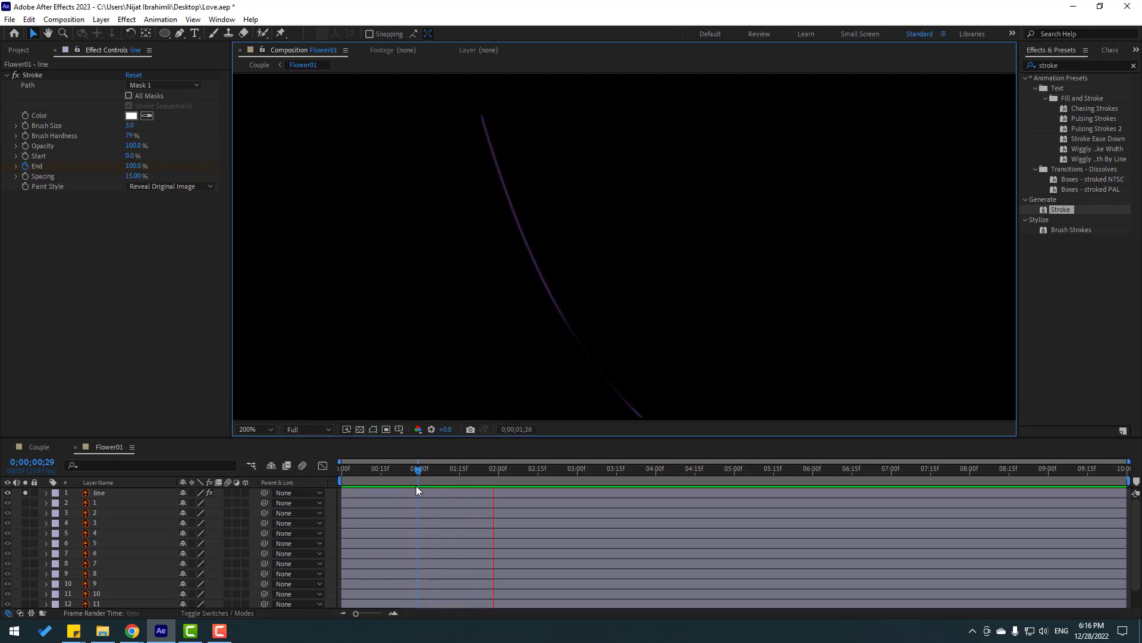
pyautogui.moveTo(417, 469)
pyautogui.mouseDown()
pyautogui.moveTo(328, 473)
pyautogui.moveTo(374, 470)
pyautogui.mouseUp()
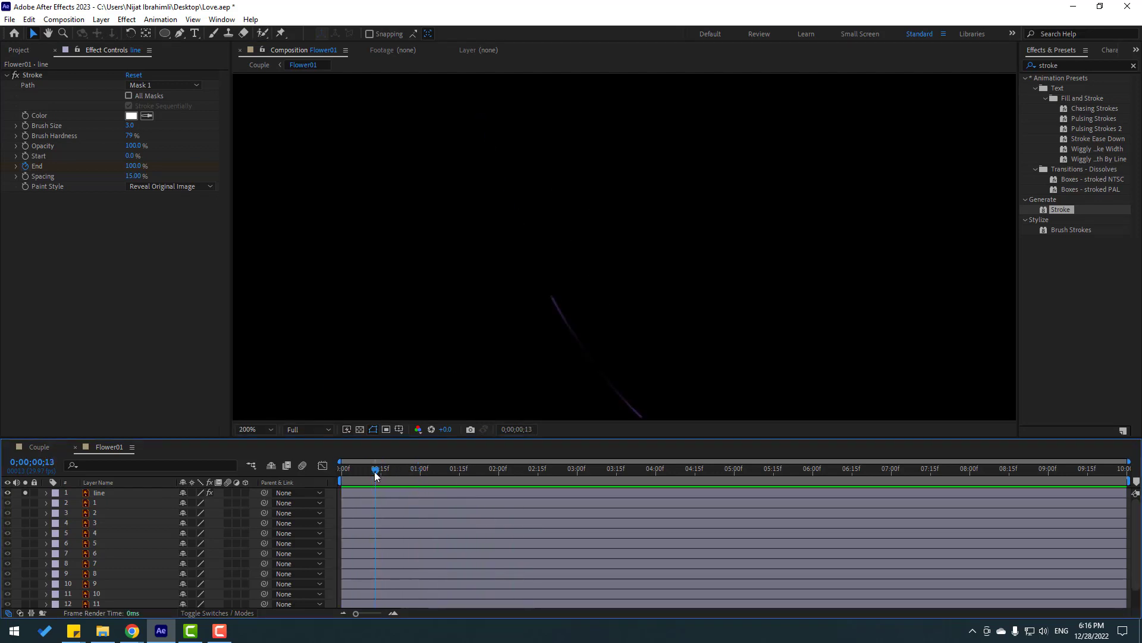
# - Set Brush Size to 5.3 and align the path's end vertex and handle onto the stem
pyautogui.click(106, 491)
pyautogui.scroll(2, 451, 324)
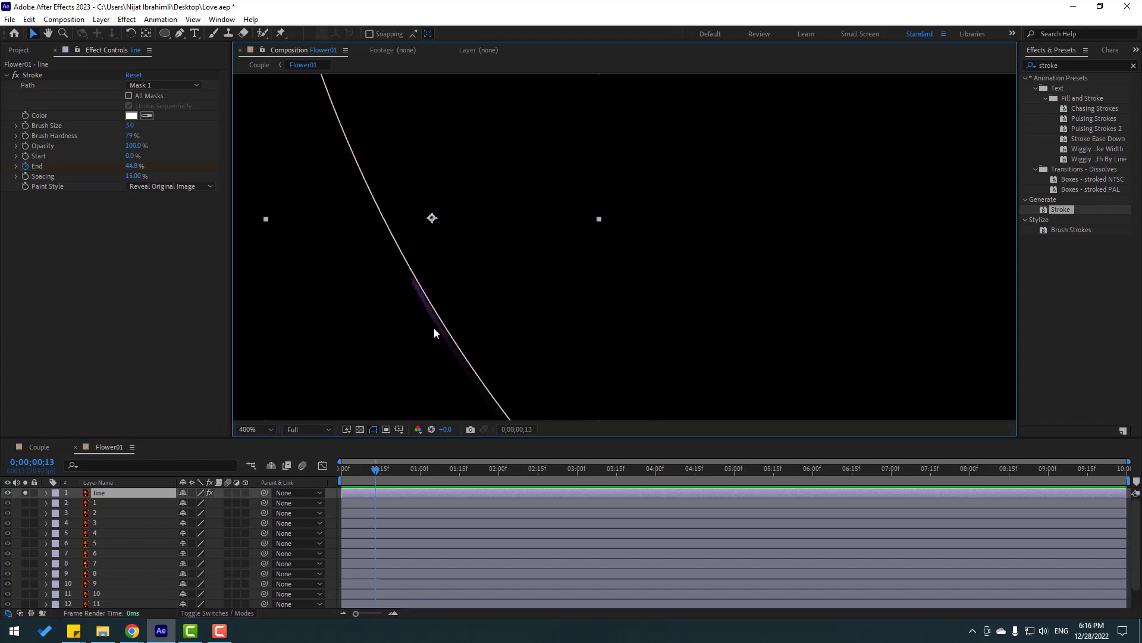
pyautogui.scroll(1, 404, 316)
pyautogui.scroll(-1, 391, 319)
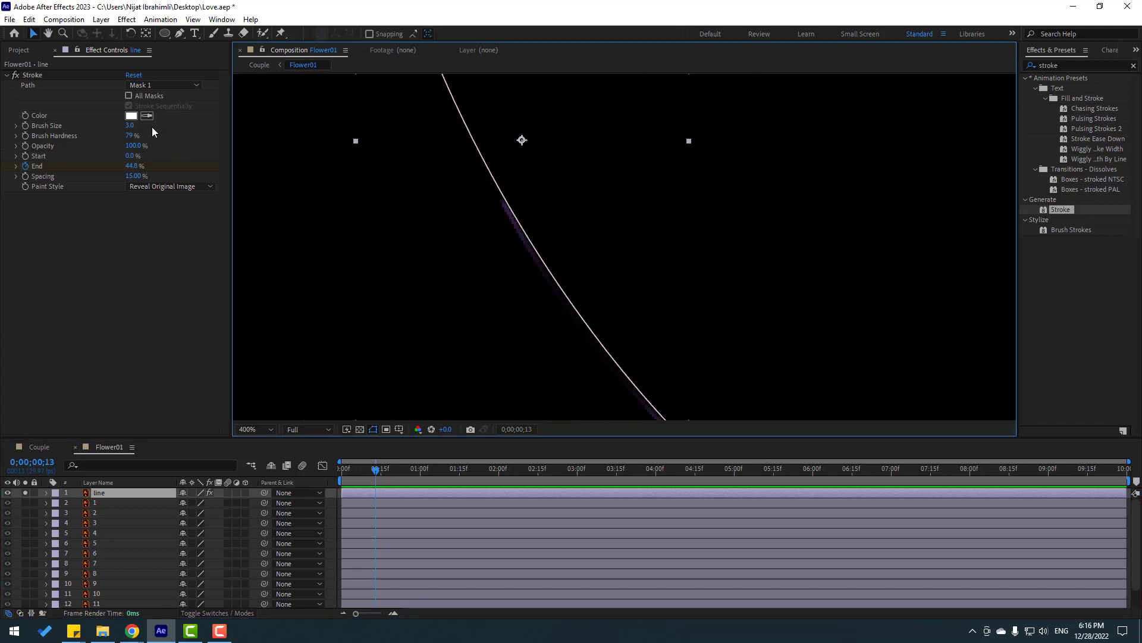
pyautogui.moveTo(133, 126)
pyautogui.mouseDown()
pyautogui.moveTo(120, 130)
pyautogui.moveTo(141, 123)
pyautogui.mouseUp()
pyautogui.moveTo(650, 296); pyautogui.dragTo(612, 213)
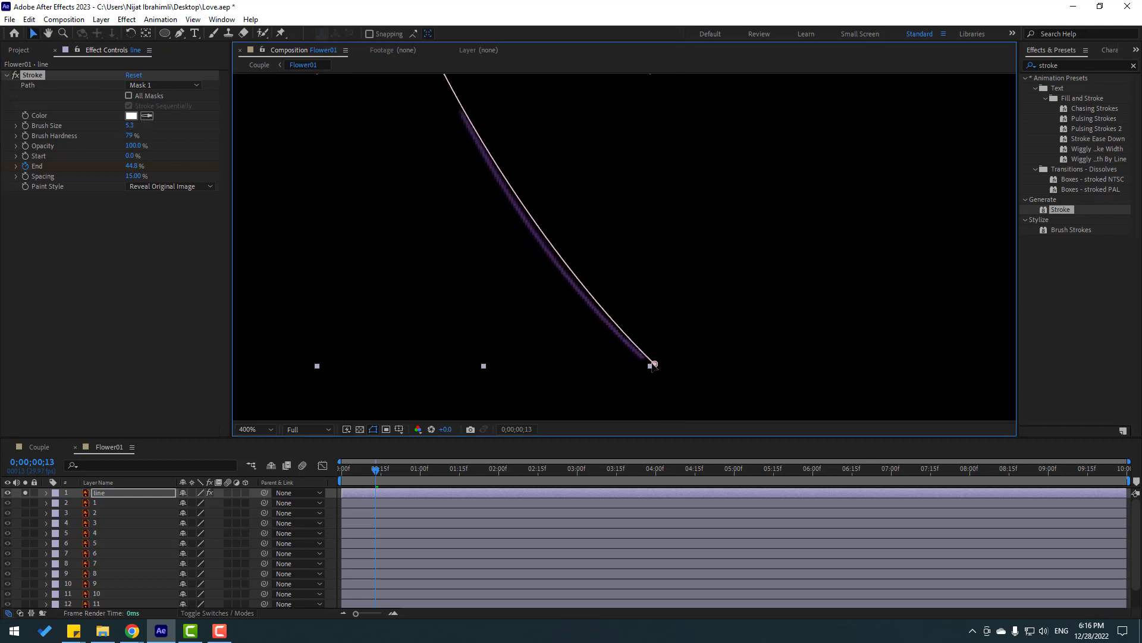
pyautogui.moveTo(653, 363); pyautogui.dragTo(643, 360)
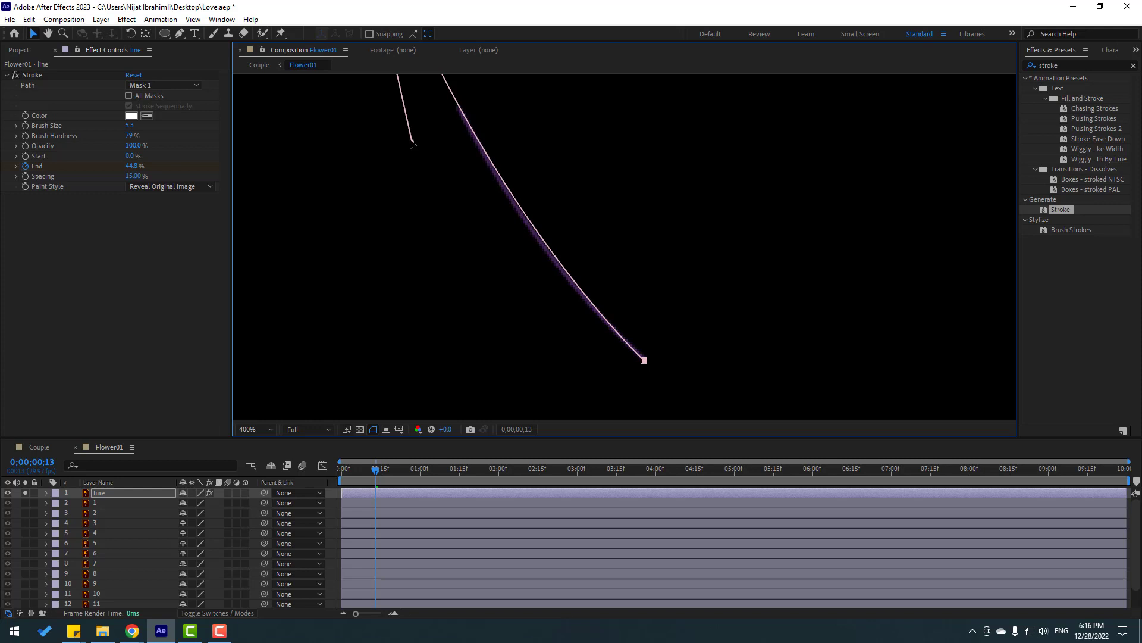
pyautogui.moveTo(411, 142); pyautogui.dragTo(400, 136)
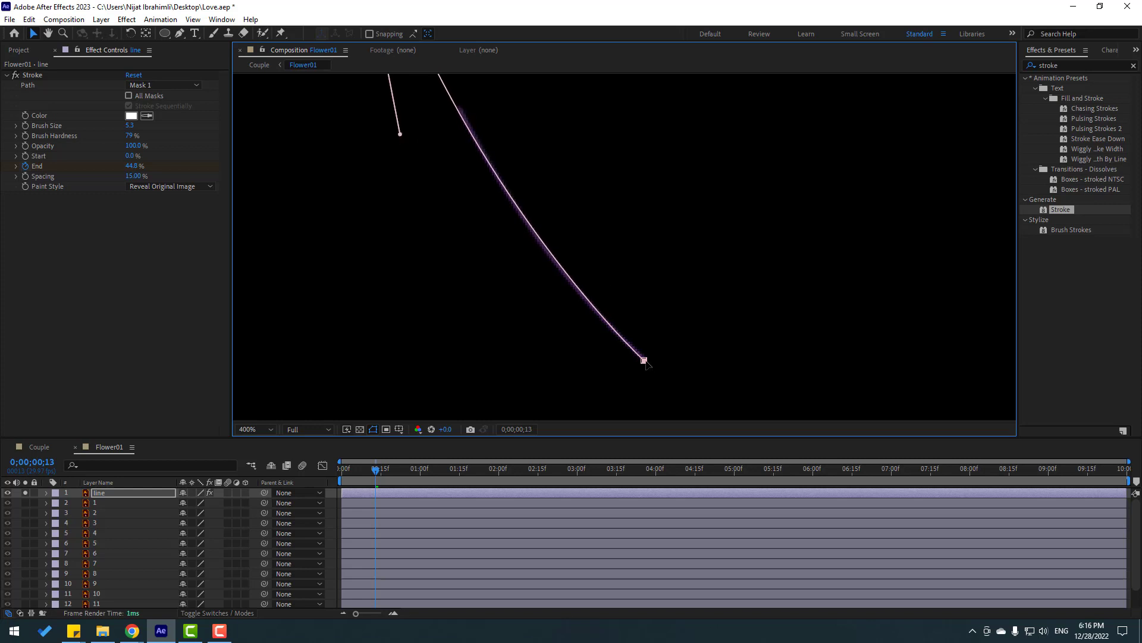
pyautogui.scroll(-6, 405, 346)
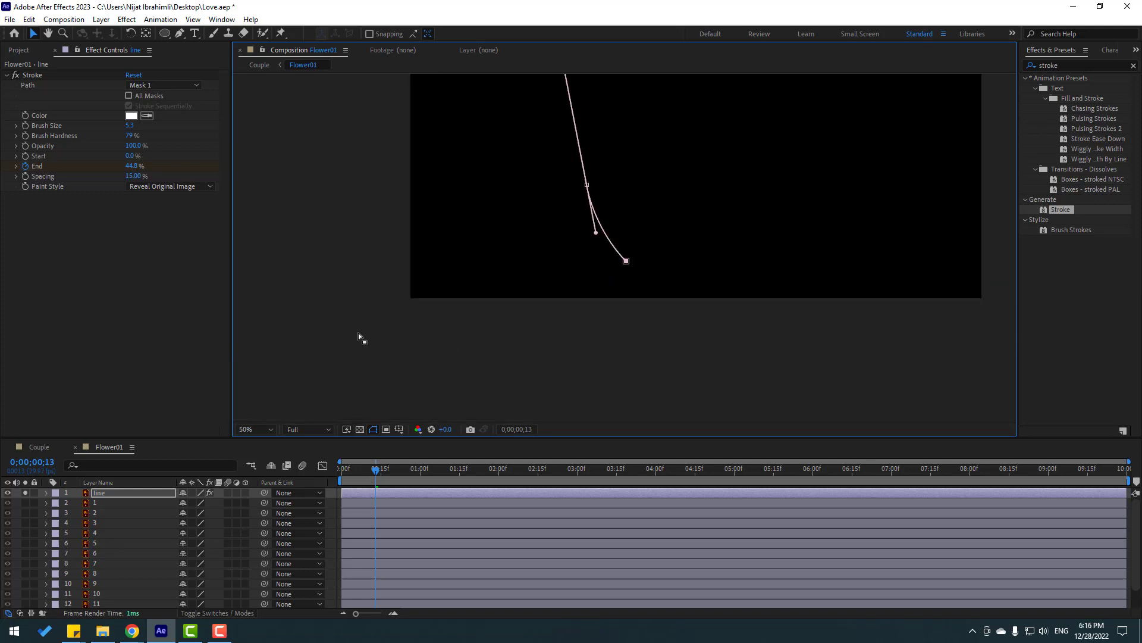
# - Preview the stem drawing on and reselect the line layer
pyautogui.click(333, 318)
pyautogui.press('space')
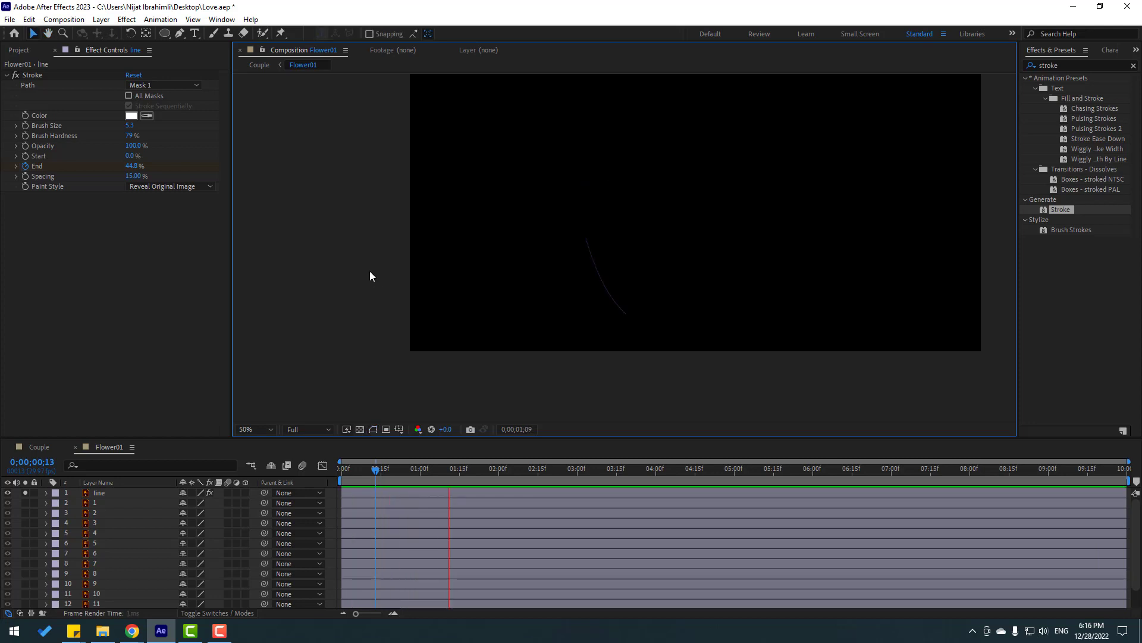
pyautogui.press('space')
pyautogui.scroll(1, 451, 336)
pyautogui.click(42, 494)
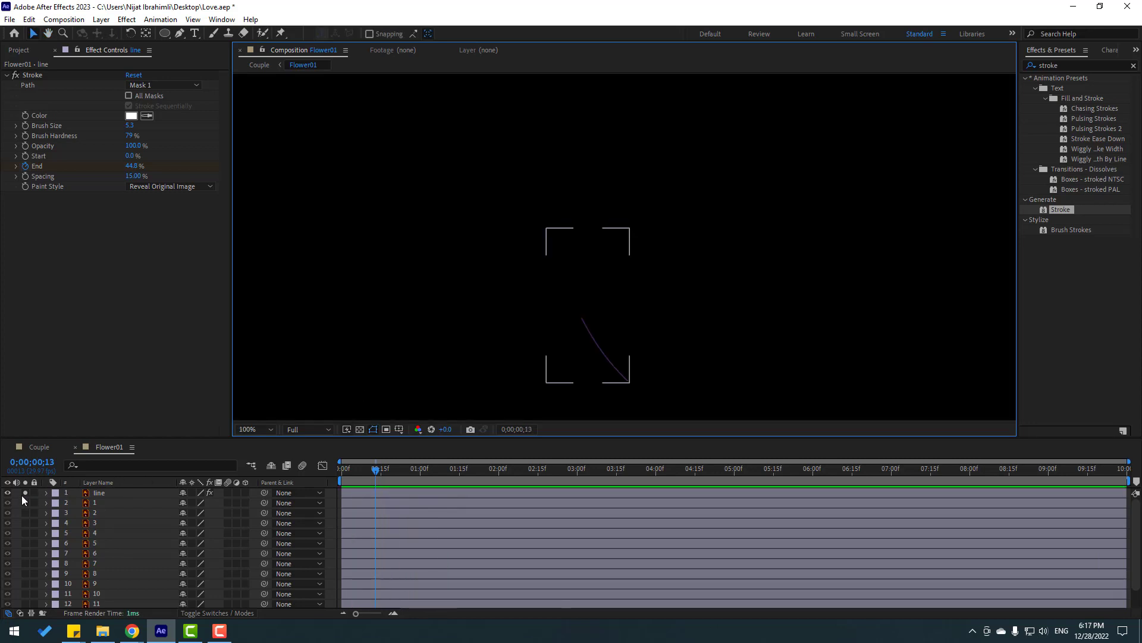
# - Unsolo the line layer so all leaves show, and save the project
pyautogui.click(25, 493)
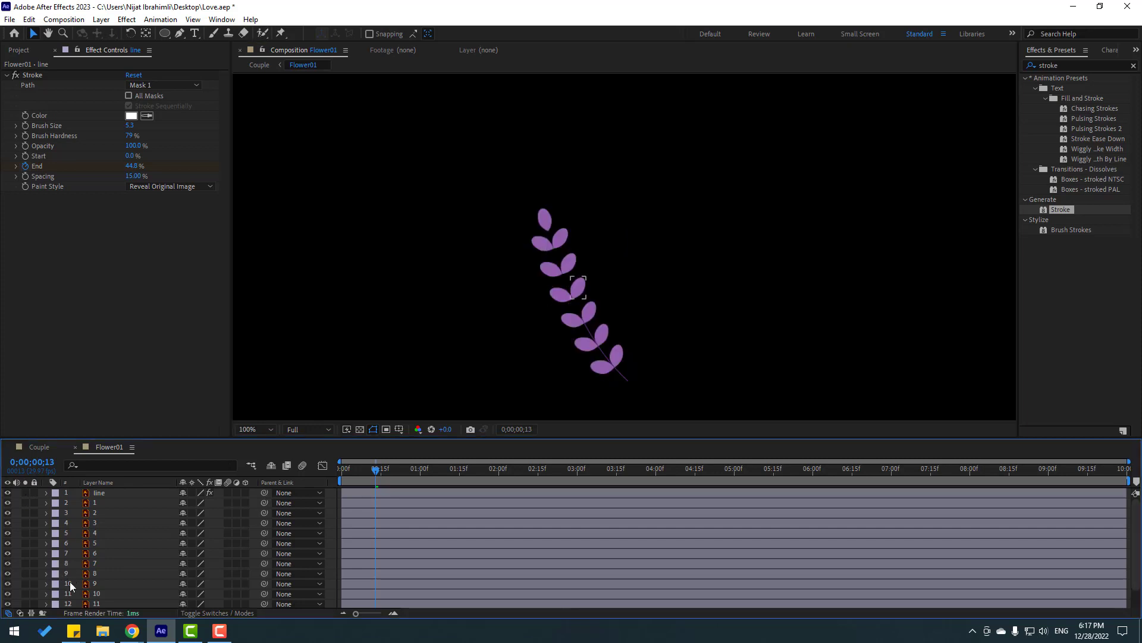
pyautogui.click(91, 503)
pyautogui.hotkey('ctrl', 's')
# - Move leaf 1's anchor point to its base on the stem with the Pan Behind tool
pyautogui.moveTo(611, 349); pyautogui.dragTo(568, 203)
pyautogui.scroll(2, 562, 203)
pyautogui.moveTo(376, 147); pyautogui.dragTo(552, 273)
pyautogui.scroll(1, 558, 284)
pyautogui.moveTo(435, 285); pyautogui.dragTo(463, 283)
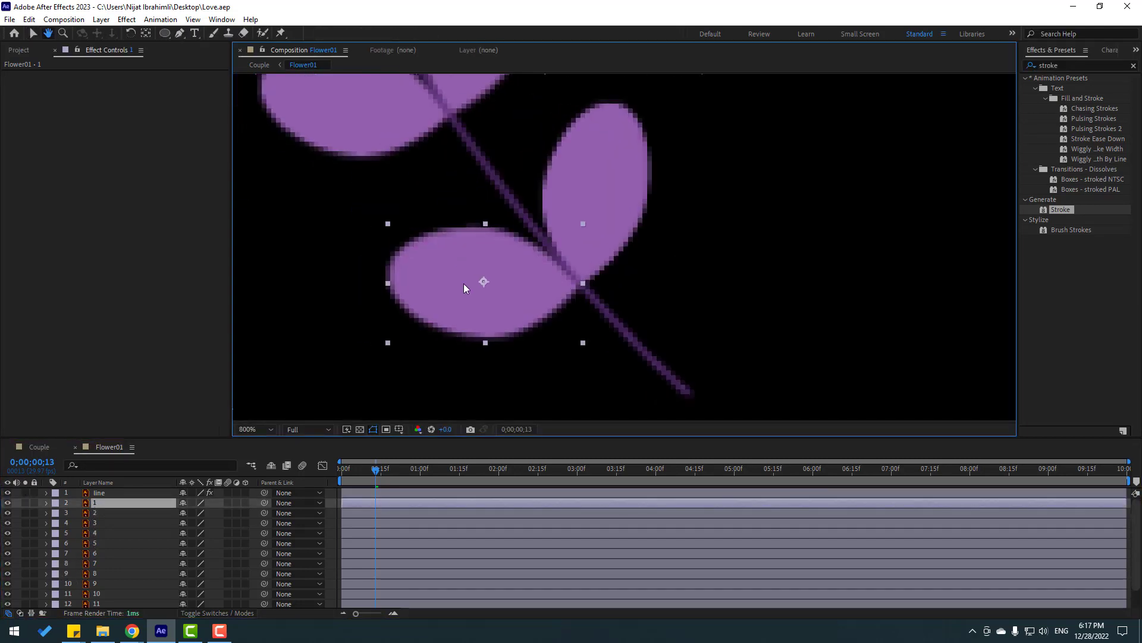
pyautogui.click(145, 34)
pyautogui.moveTo(498, 281); pyautogui.dragTo(564, 281)
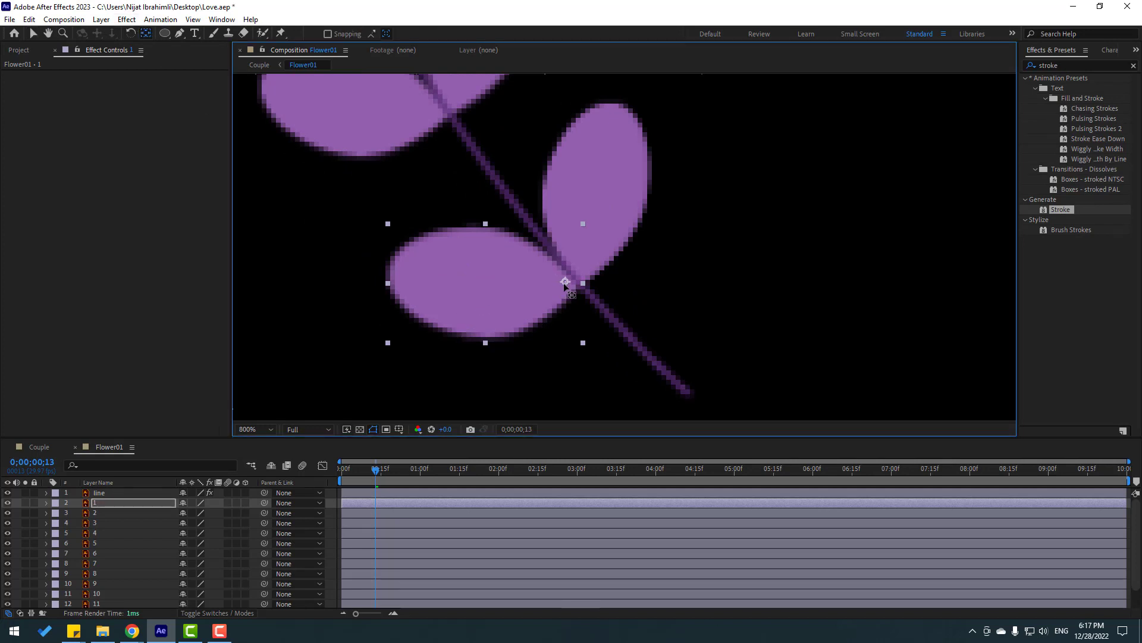
pyautogui.click(33, 35)
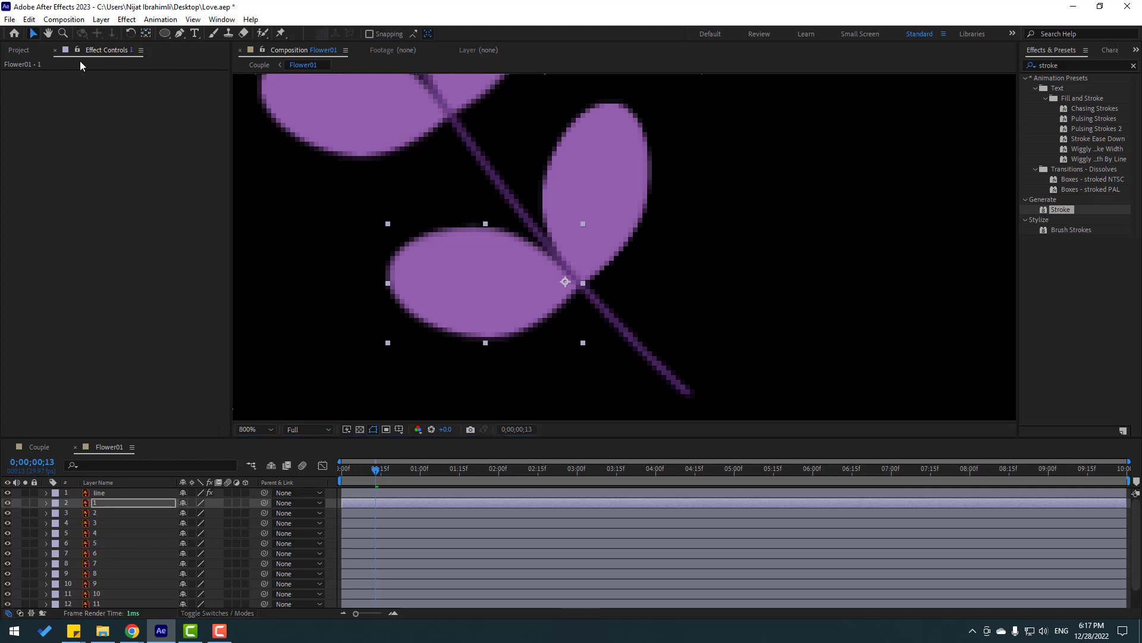
pyautogui.click(110, 505)
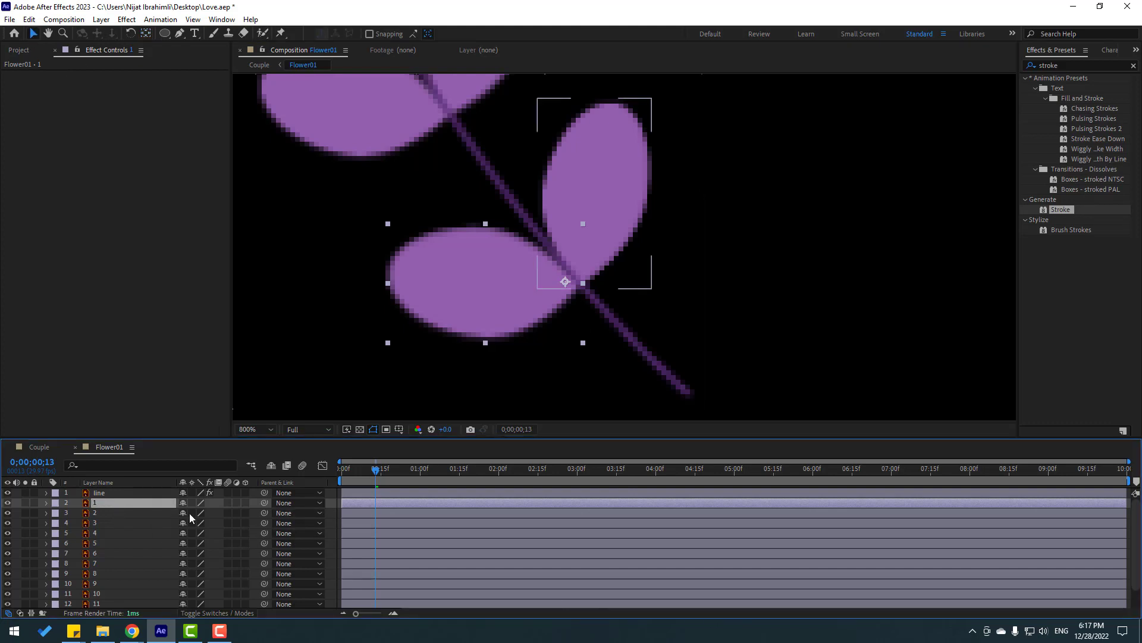
# - Key leaf 1's Scale at 0% on frame 0 and 110% at 10 frames
pyautogui.press('s')
pyautogui.click(194, 514)
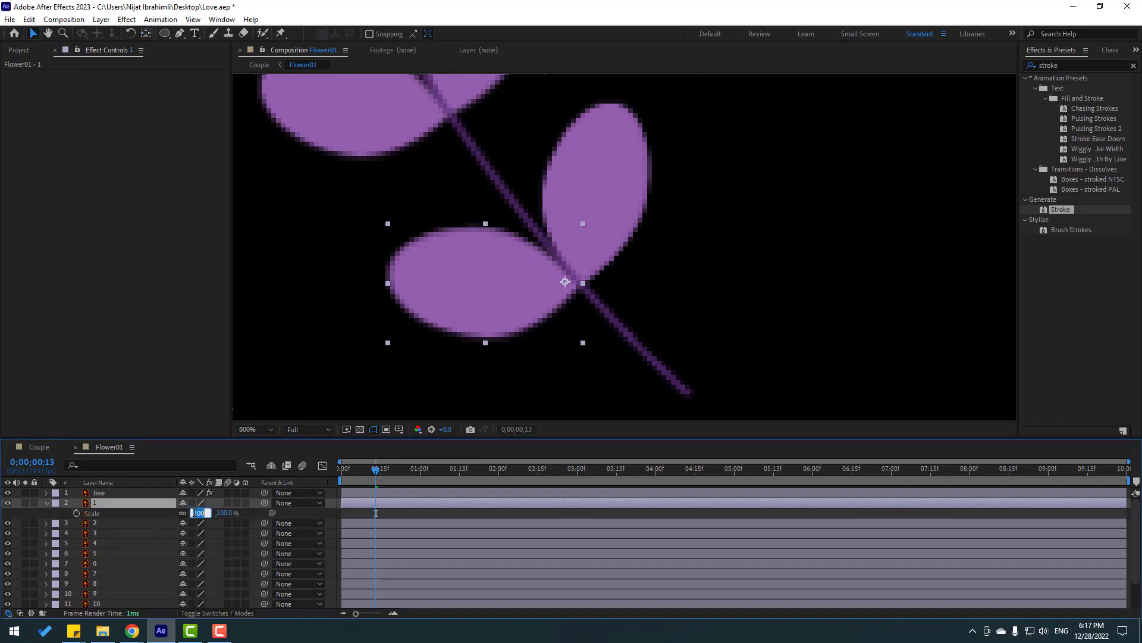
pyautogui.write('0')
pyautogui.press('Return')
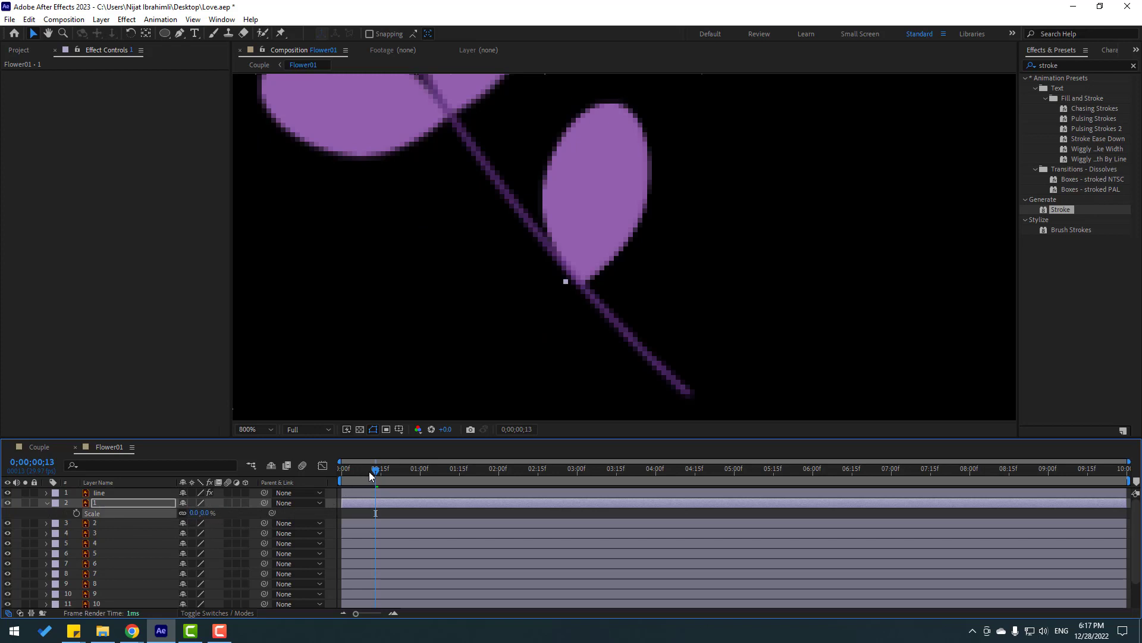
pyautogui.press('Home')
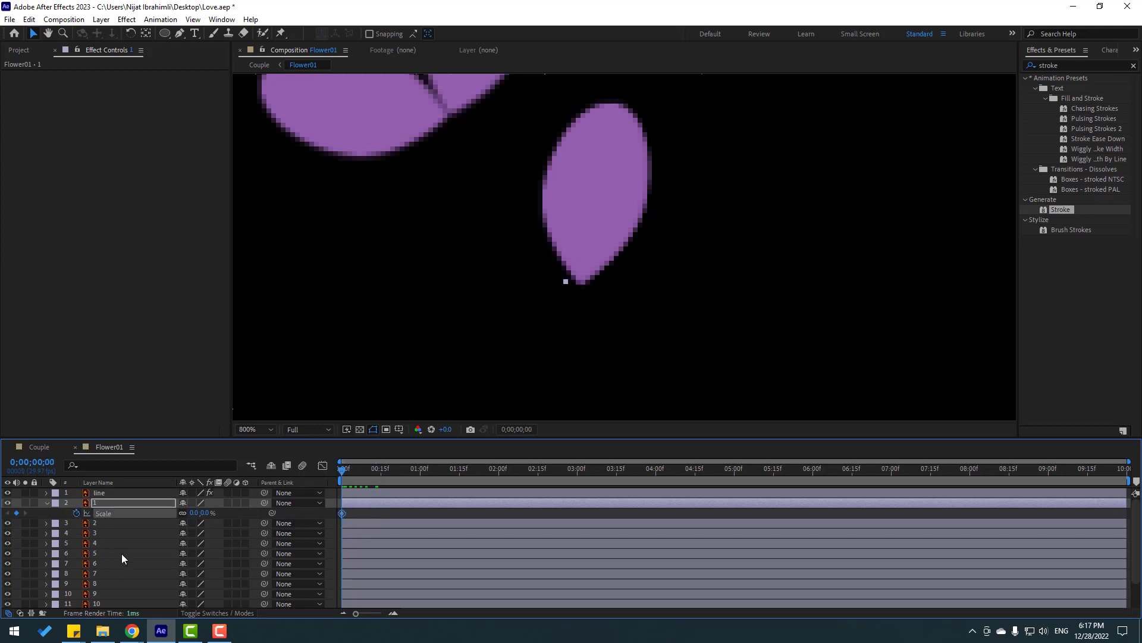
pyautogui.hotkey('shift', 'pagedown')
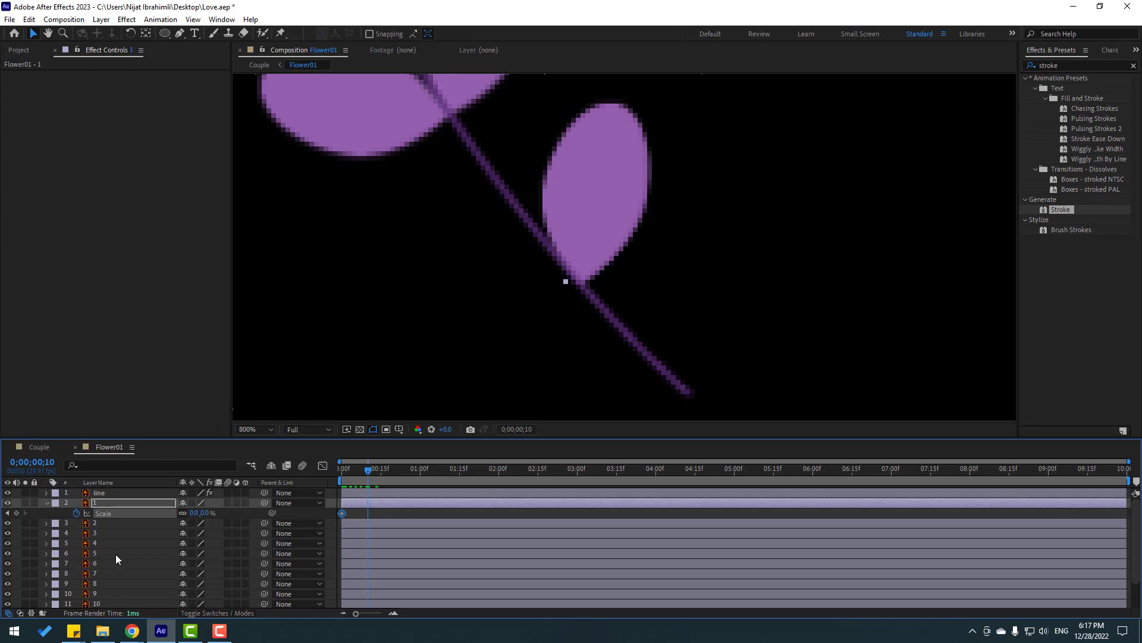
pyautogui.click(193, 512)
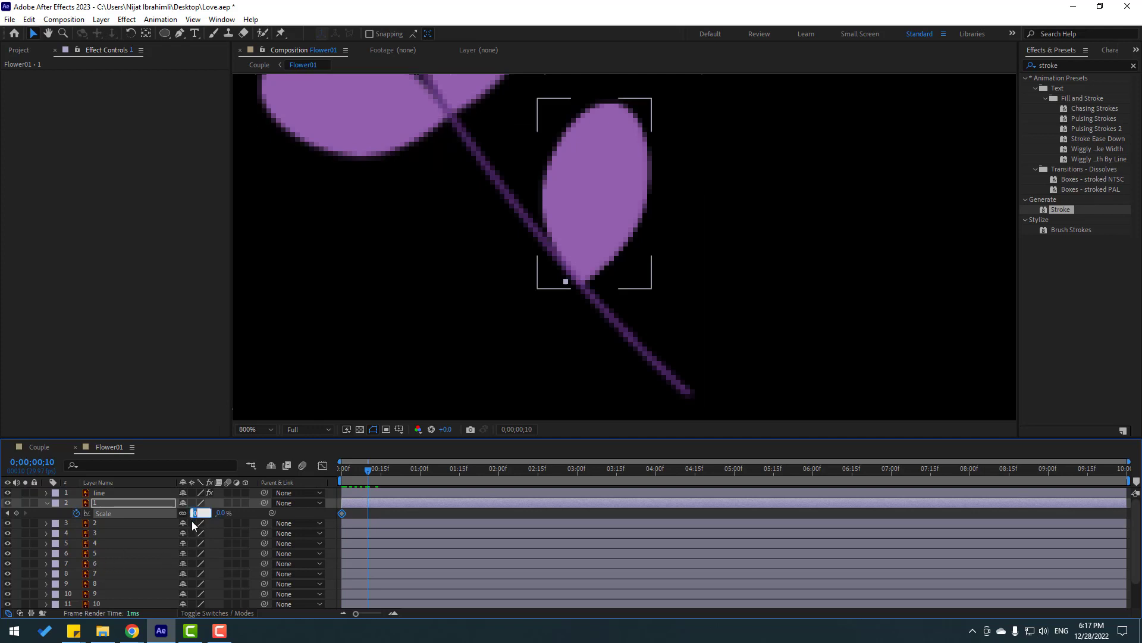
pyautogui.write('110')
pyautogui.press('Return')
# - Add Scale keyframes of 95% at 20 frames and 100% at 1 second
pyautogui.hotkey('shift', 'pagedown')
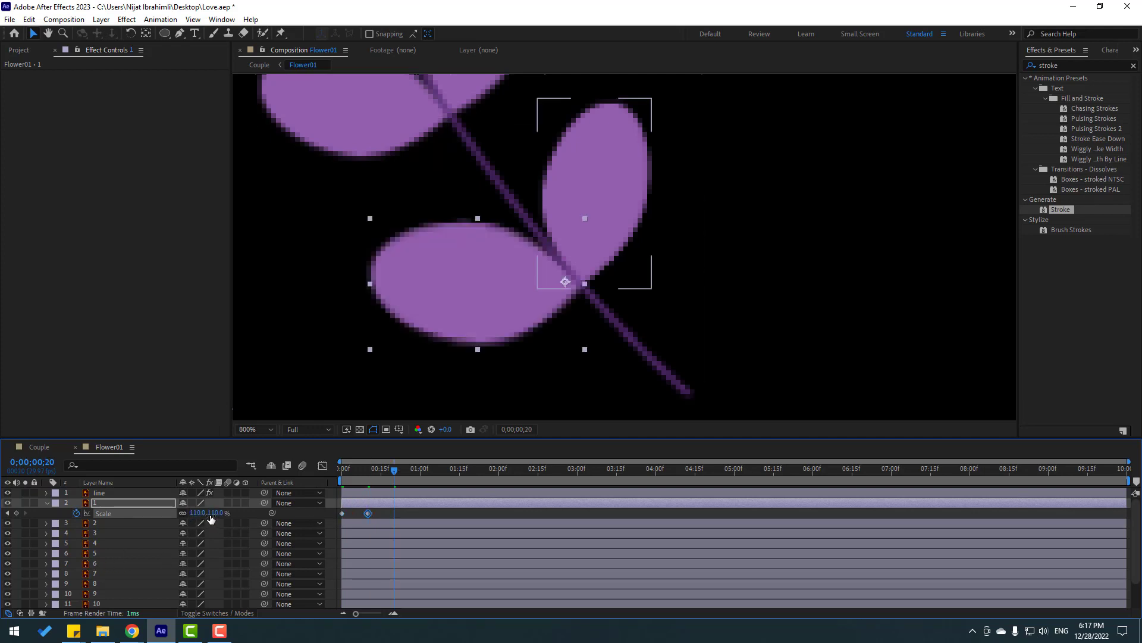
pyautogui.click(195, 512)
pyautogui.write('95')
pyautogui.press('Return')
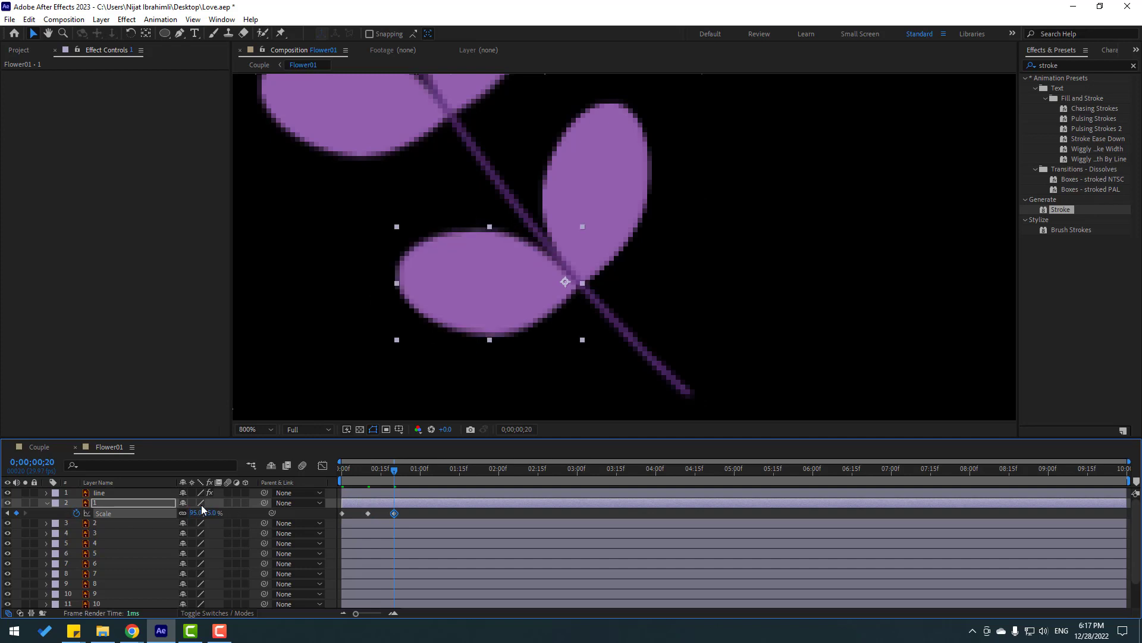
pyautogui.hotkey('shift', 'pagedown')
pyautogui.click(196, 513)
pyautogui.write('1')
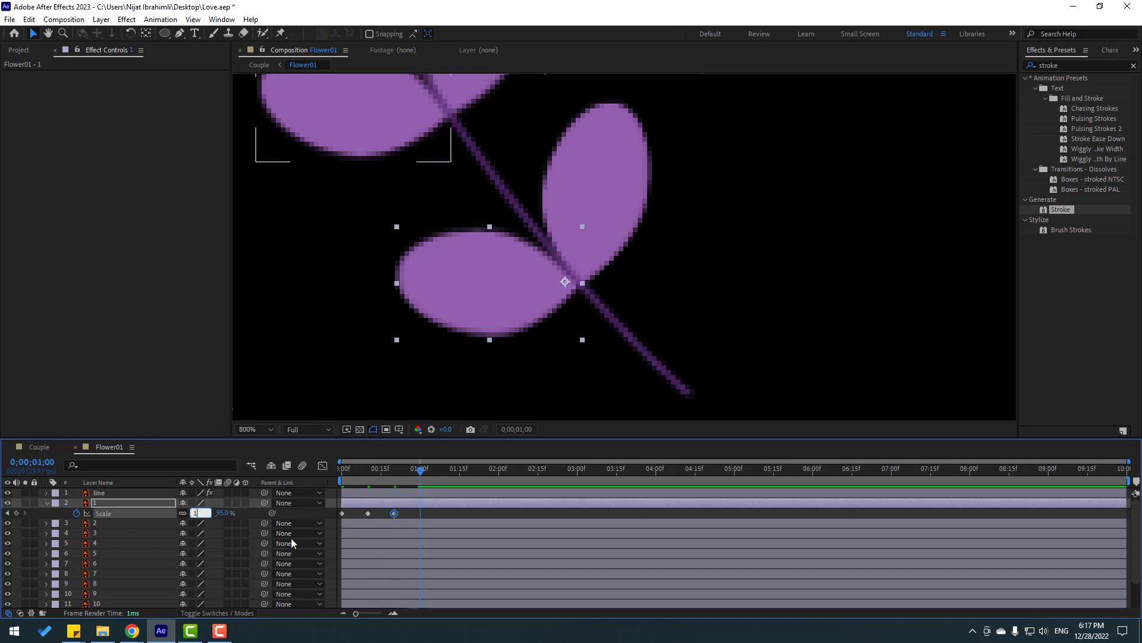
pyautogui.write('00')
pyautogui.press('Return')
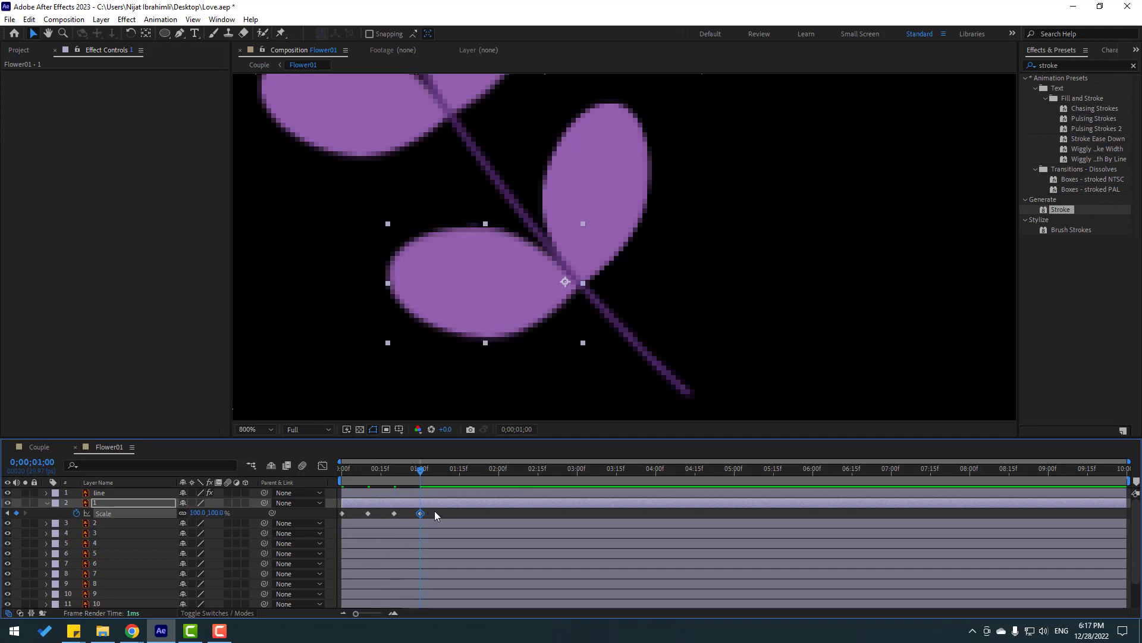
# - Apply Easy Ease to all four Scale keyframes and return to the start
pyautogui.moveTo(433, 511); pyautogui.dragTo(338, 520)
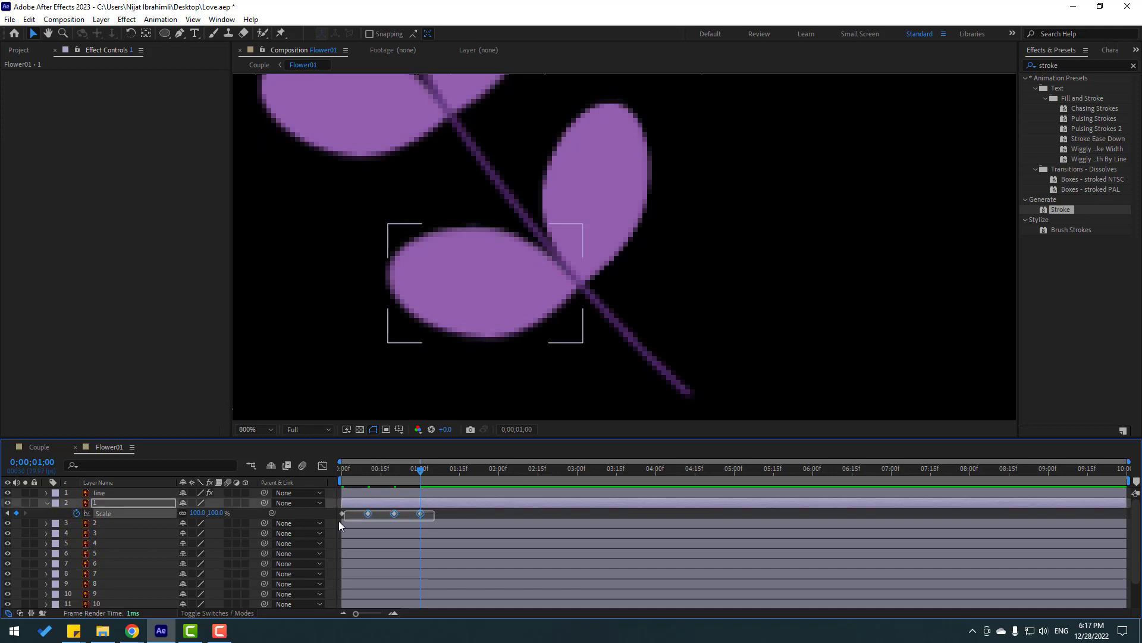
pyautogui.rightClick(421, 513)
pyautogui.moveTo(443, 506)
pyautogui.click(595, 544)
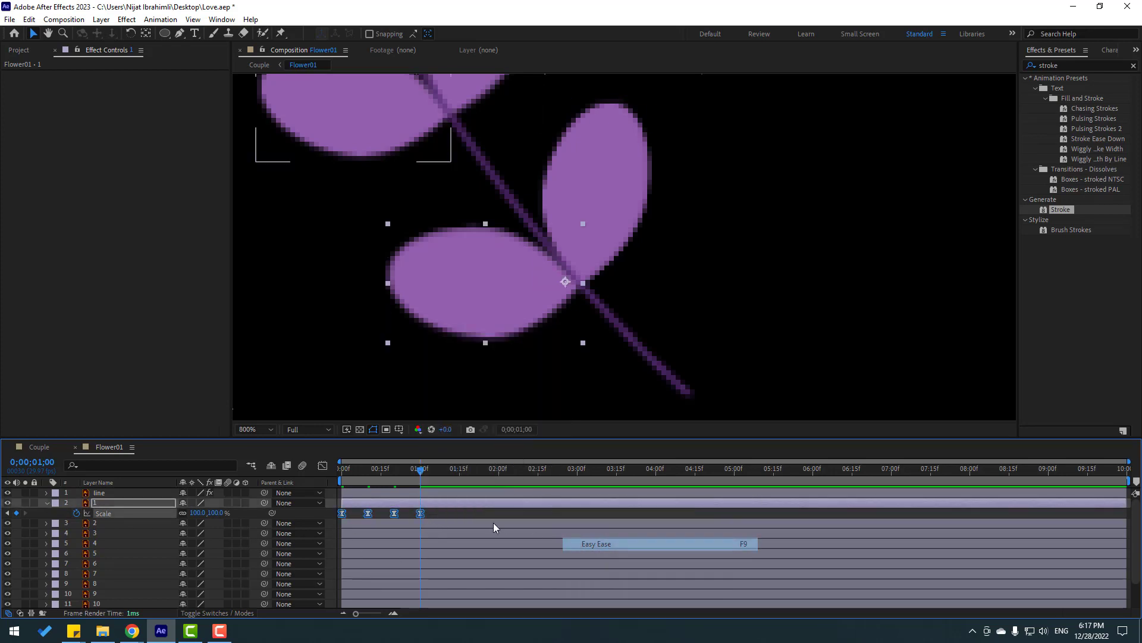
pyautogui.click(491, 513)
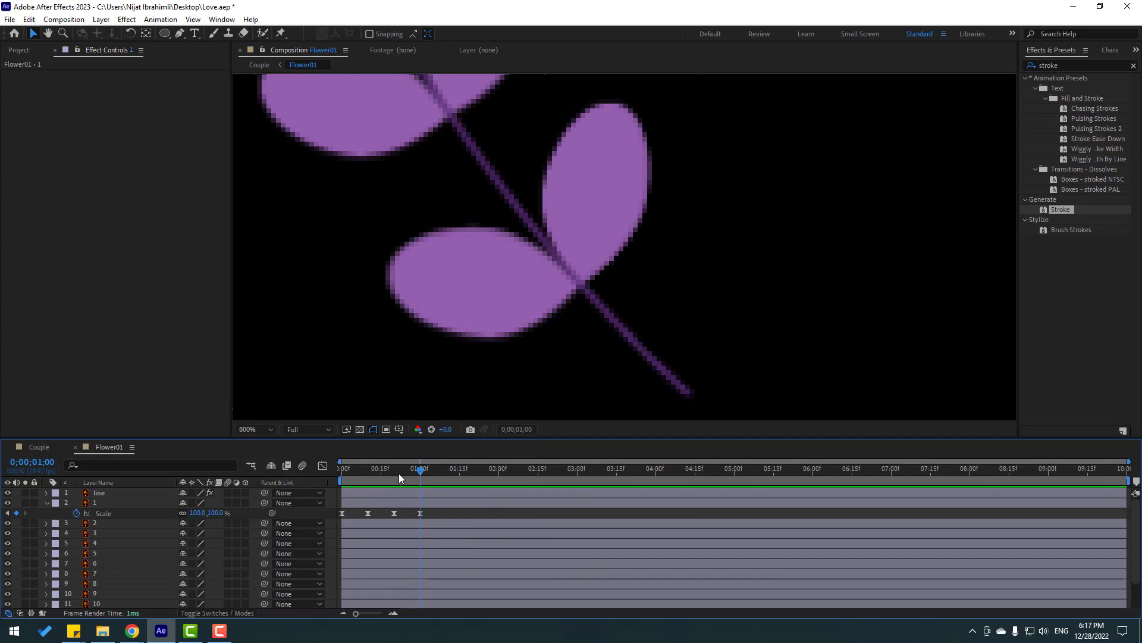
pyautogui.moveTo(398, 473); pyautogui.dragTo(324, 481)
pyautogui.click(88, 502)
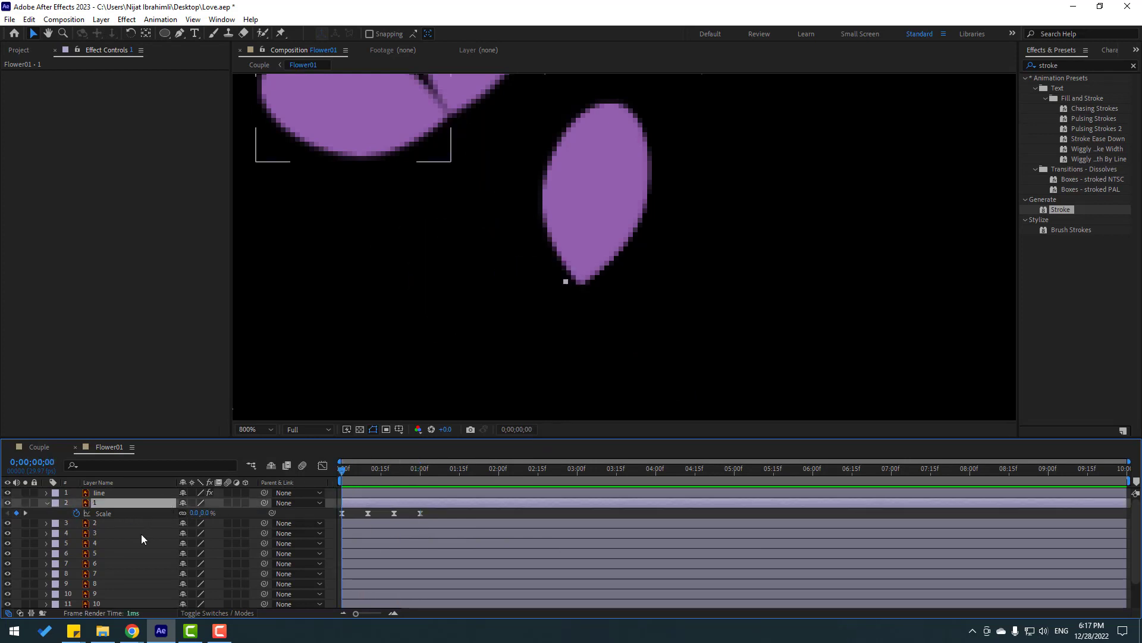
# - Start leaf 1's Rotation keyframes at 0° on frame 0 and key +10° at 10 frames
pyautogui.hotkey('shift', 'r')
pyautogui.click(76, 523)
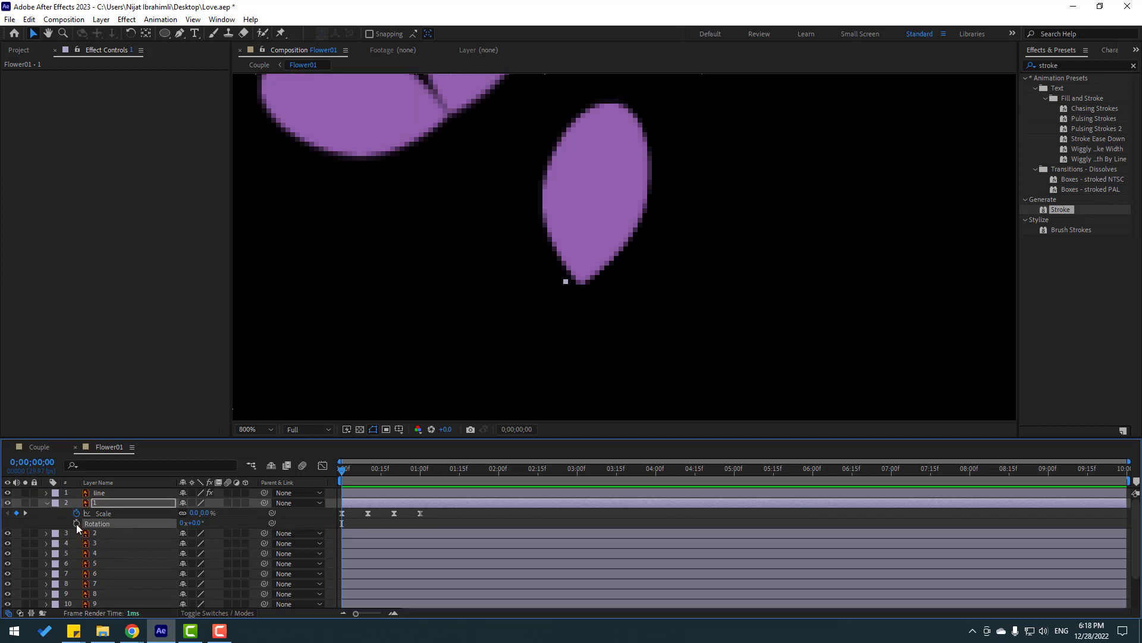
pyautogui.click(194, 522)
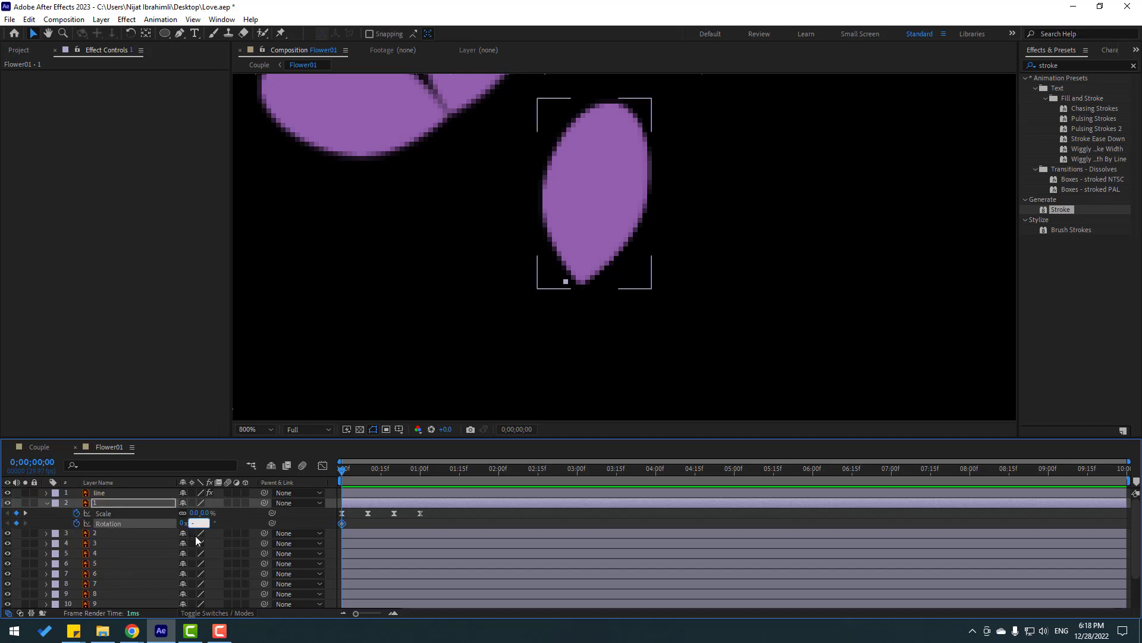
pyautogui.click(367, 470)
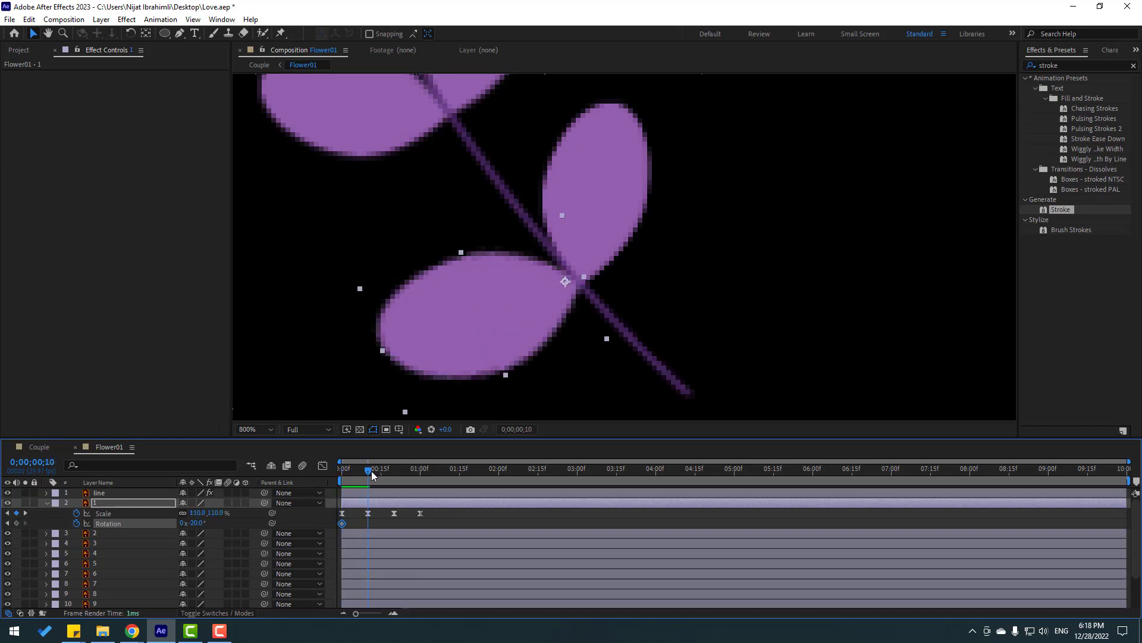
pyautogui.click(196, 522)
pyautogui.write('10')
pyautogui.press('Return')
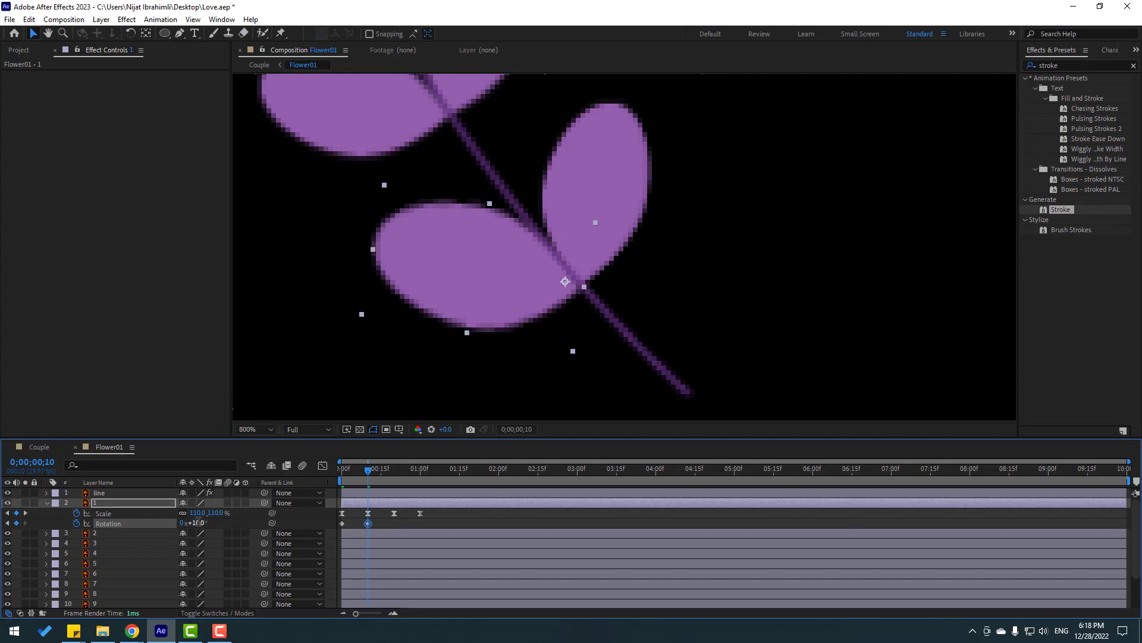
# - Key −5° at 20 frames and 0° at frame 29, preview, then select all four Rotation keys
pyautogui.moveTo(379, 476); pyautogui.dragTo(394, 473)
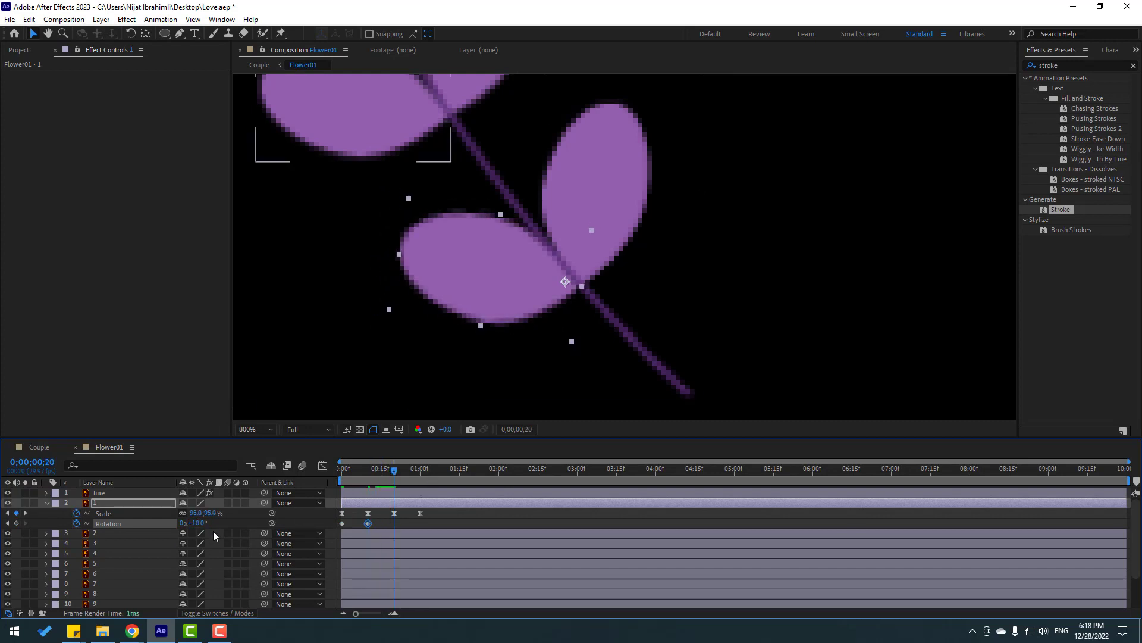
pyautogui.click(197, 522)
pyautogui.write('-5')
pyautogui.press('Return')
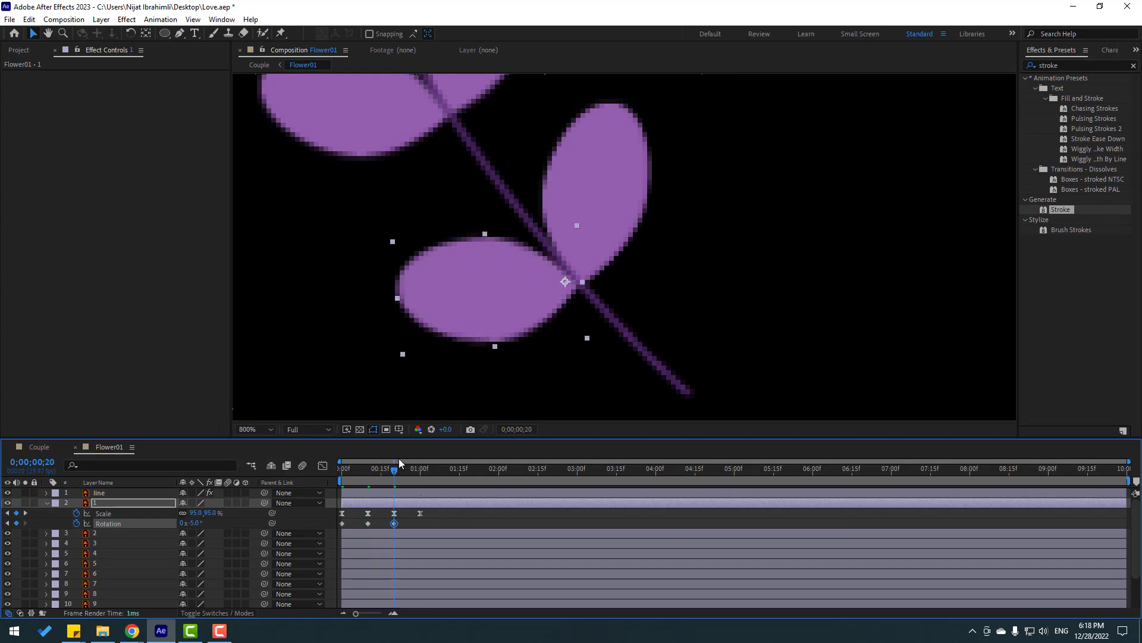
pyautogui.moveTo(409, 469); pyautogui.dragTo(419, 470)
pyautogui.click(196, 522)
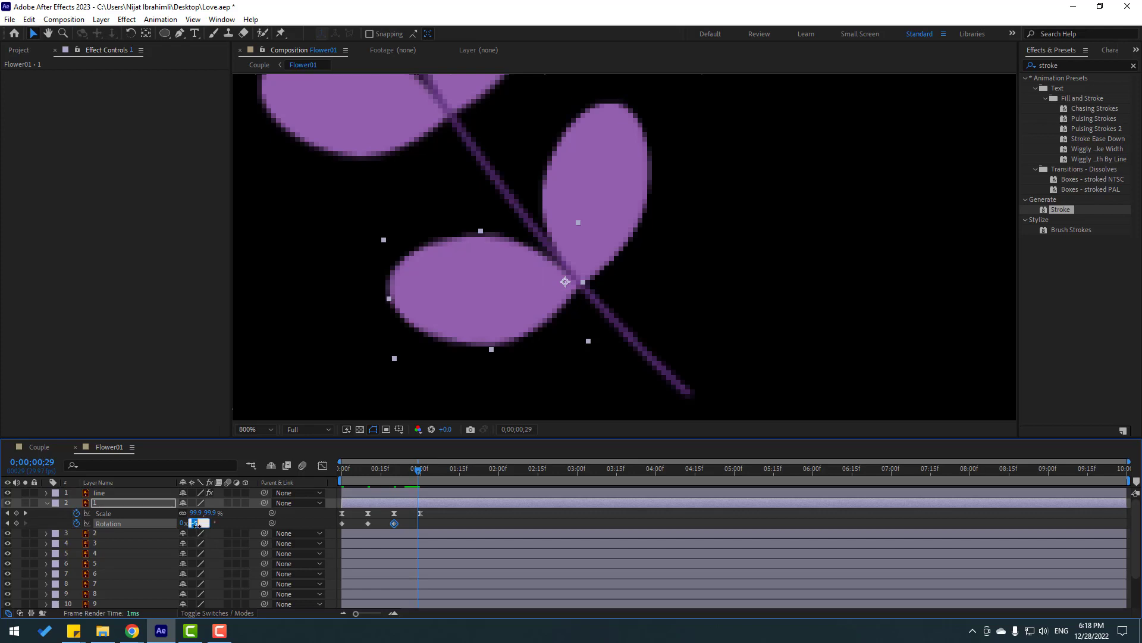
pyautogui.write('0')
pyautogui.press('Return')
pyautogui.click(450, 522)
pyautogui.press('space')
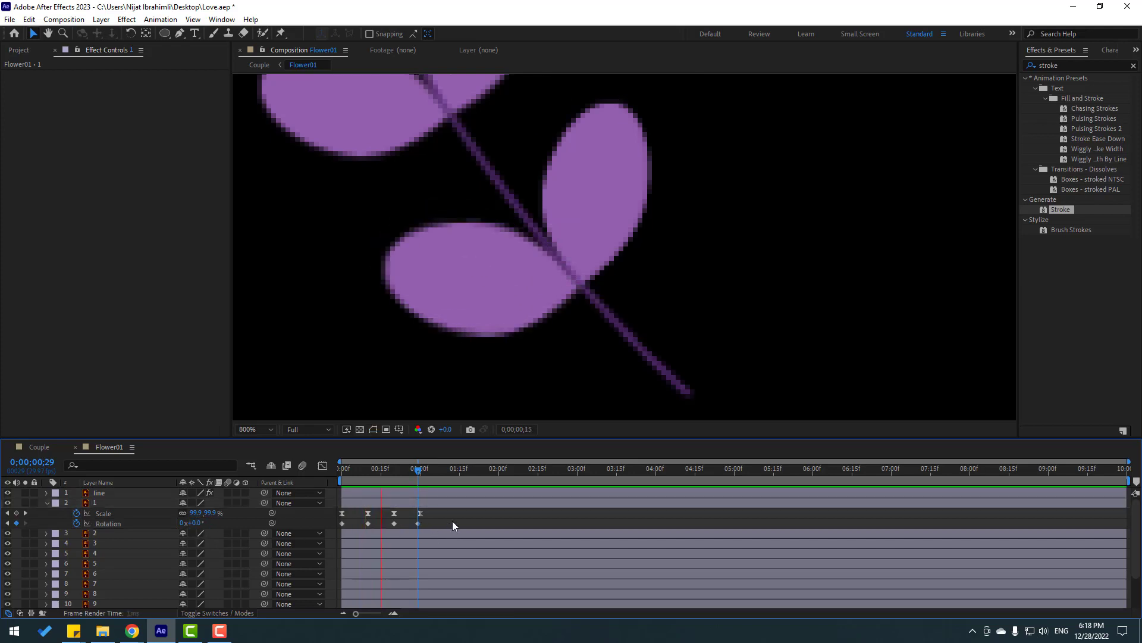
pyautogui.moveTo(451, 524); pyautogui.dragTo(344, 528)
# - Apply easing to the four selected Rotation keyframes
pyautogui.rightClick(344, 529)
pyautogui.moveTo(357, 517)
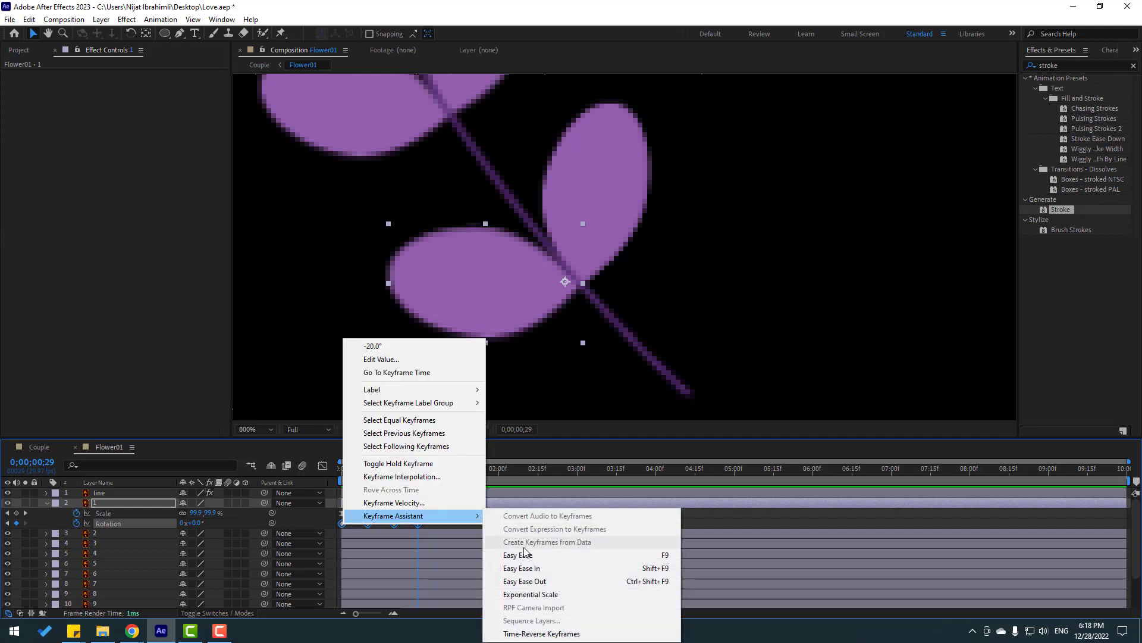
pyautogui.click(523, 553)
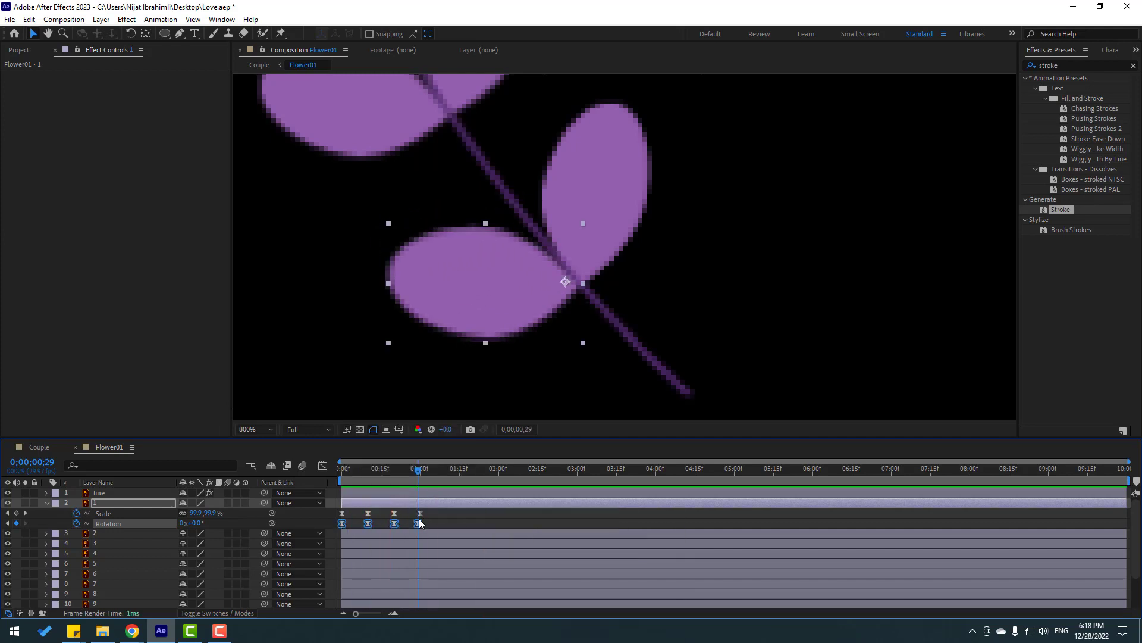
pyautogui.click(456, 523)
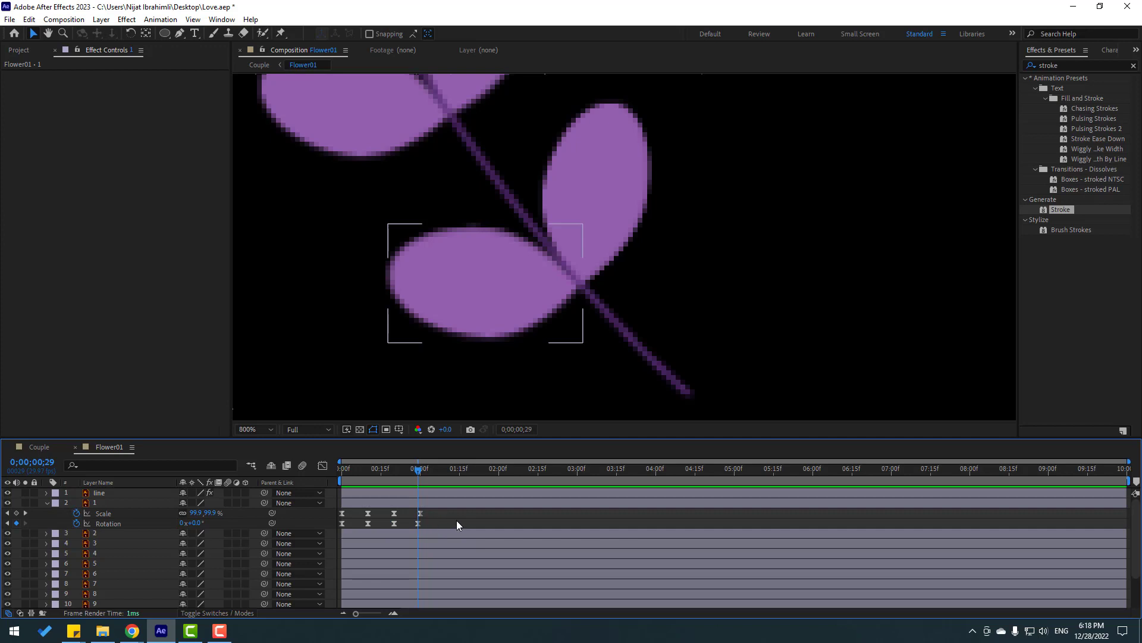
# - Fit the composition in the viewer and review leaf 1's Scale and Rotation keyframes
pyautogui.press(',')
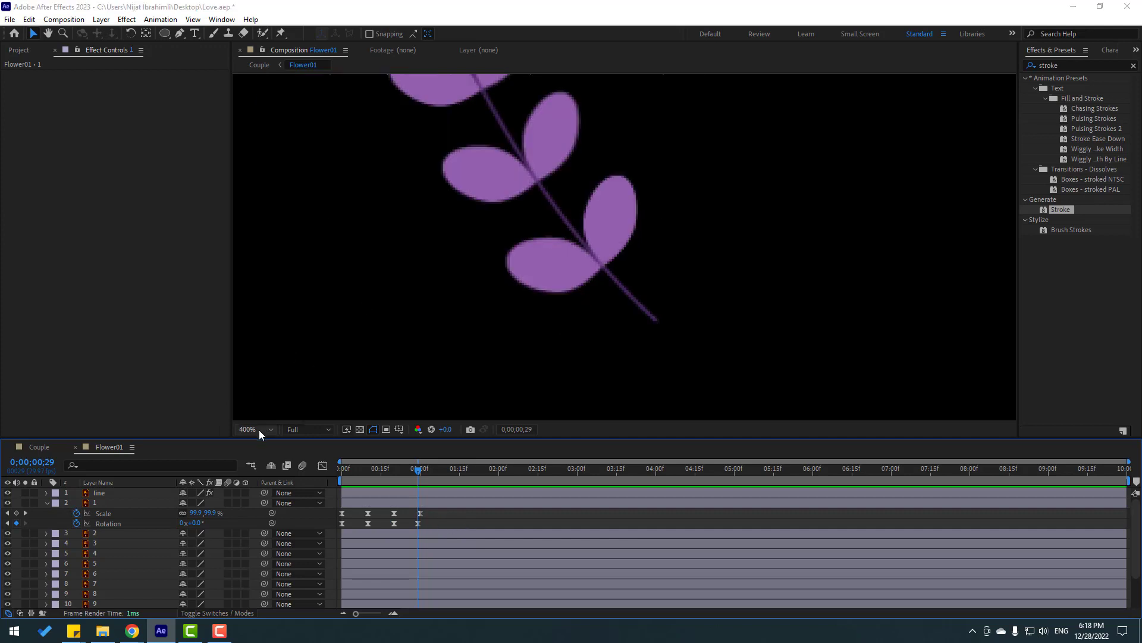
pyautogui.click(257, 429)
pyautogui.click(298, 231)
pyautogui.scroll(5, 497, 351)
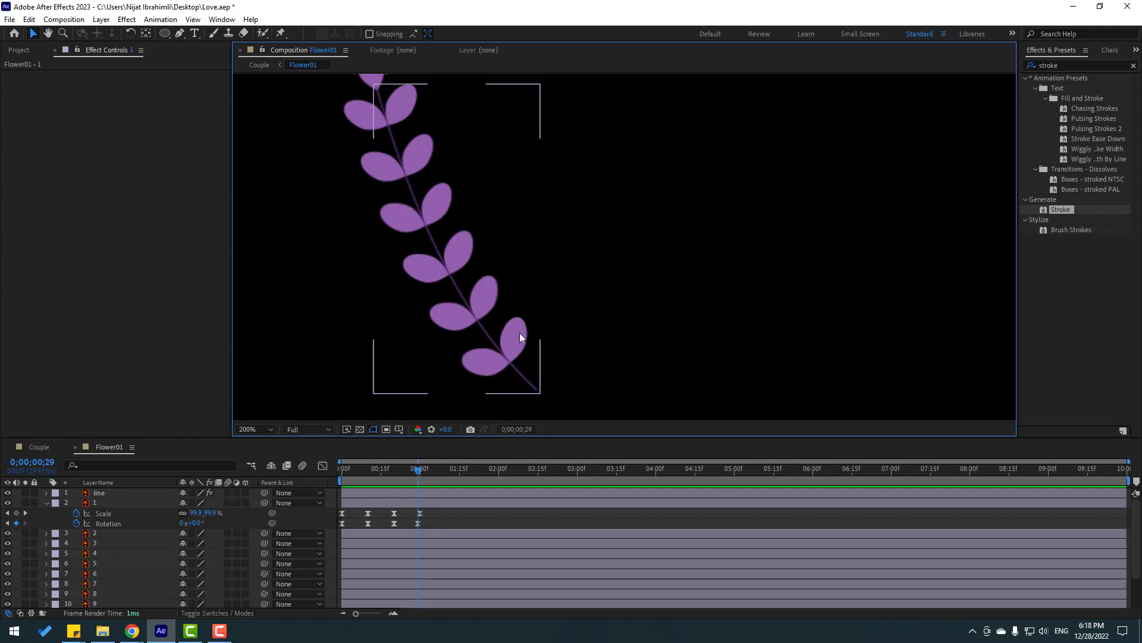
pyautogui.moveTo(436, 512); pyautogui.dragTo(338, 526)
pyautogui.click(445, 523)
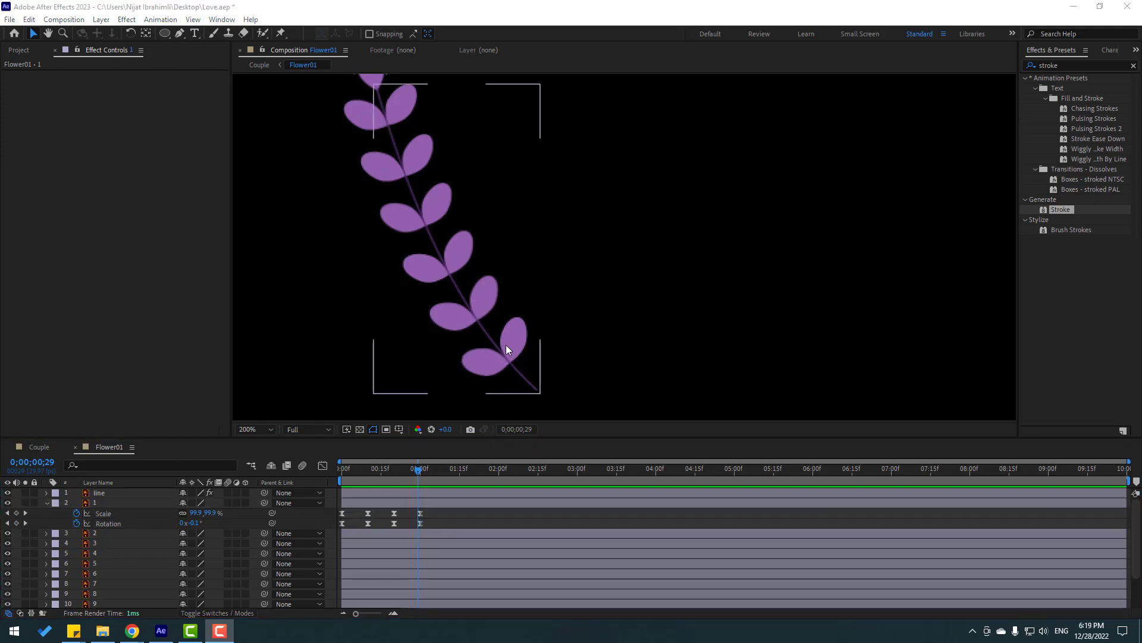
# - Paste the pop-in keyframes onto the lower leaves, working up the stem
pyautogui.click(508, 349)
pyautogui.scroll(3, 535, 333)
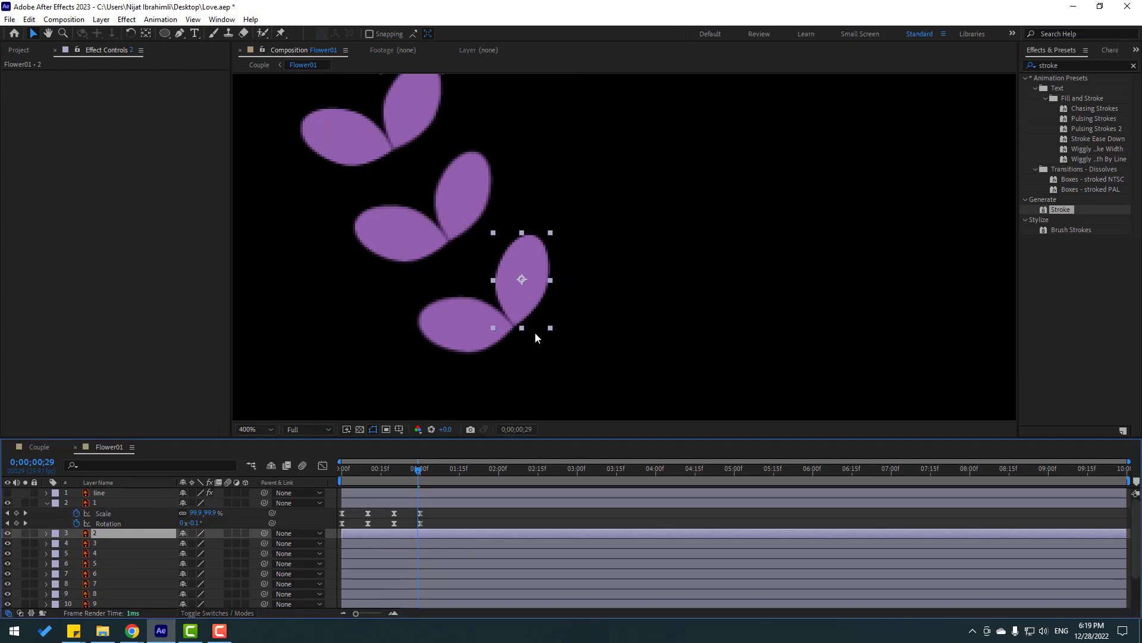
pyautogui.hotkey('ctrl', 'v')
pyautogui.click(441, 259)
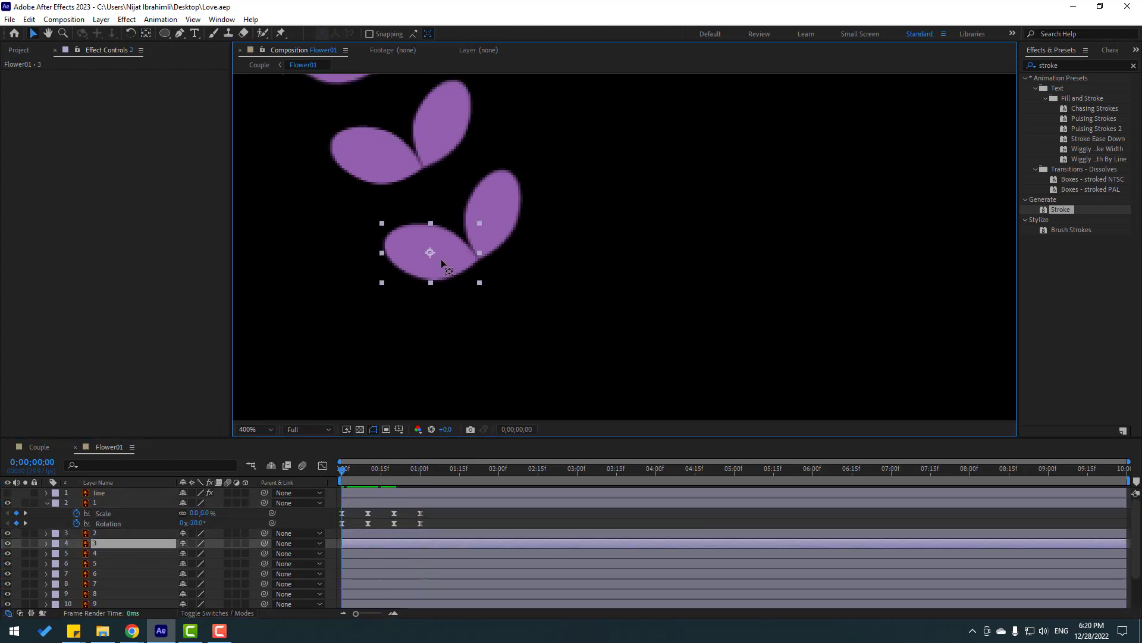
pyautogui.press('y')
pyautogui.moveTo(430, 252); pyautogui.dragTo(475, 257)
pyautogui.hotkey('ctrl', 'v')
pyautogui.click(496, 213)
pyautogui.press('y')
pyautogui.moveTo(495, 216); pyautogui.dragTo(483, 253)
pyautogui.press('v')
pyautogui.hotkey('ctrl', 'v')
pyautogui.moveTo(465, 156); pyautogui.dragTo(529, 267)
pyautogui.click(445, 275)
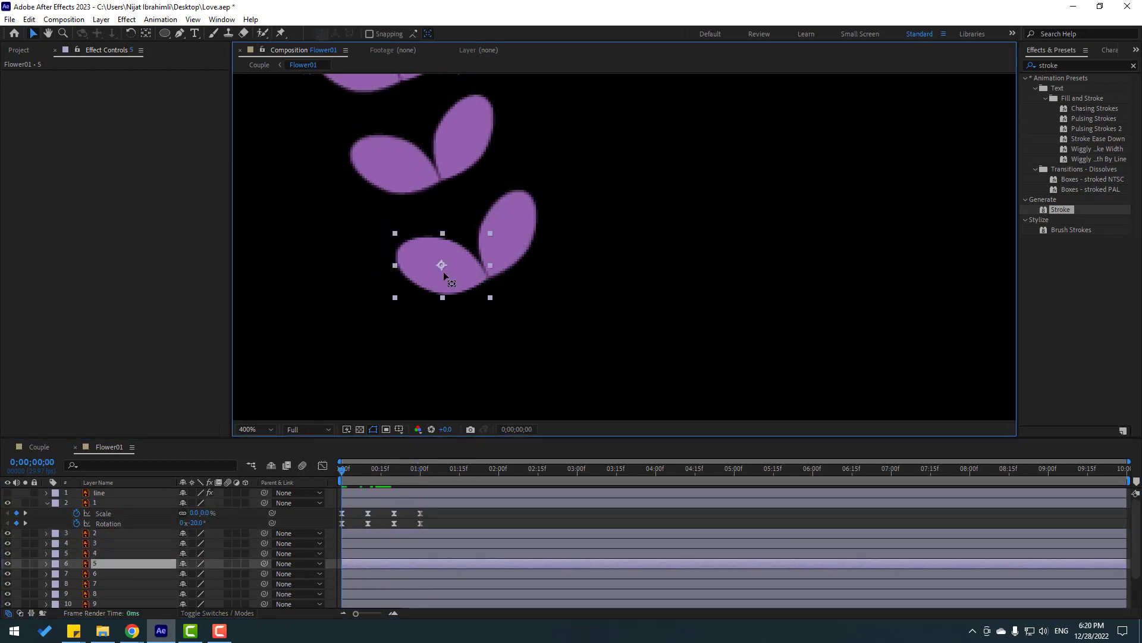
pyautogui.press('y')
pyautogui.moveTo(442, 266); pyautogui.dragTo(485, 282)
pyautogui.press('v')
# - Select the remaining leaf layers up to the top leaf and paste the keyframes onto them
pyautogui.click(516, 237)
pyautogui.click(481, 216)
pyautogui.click(429, 263)
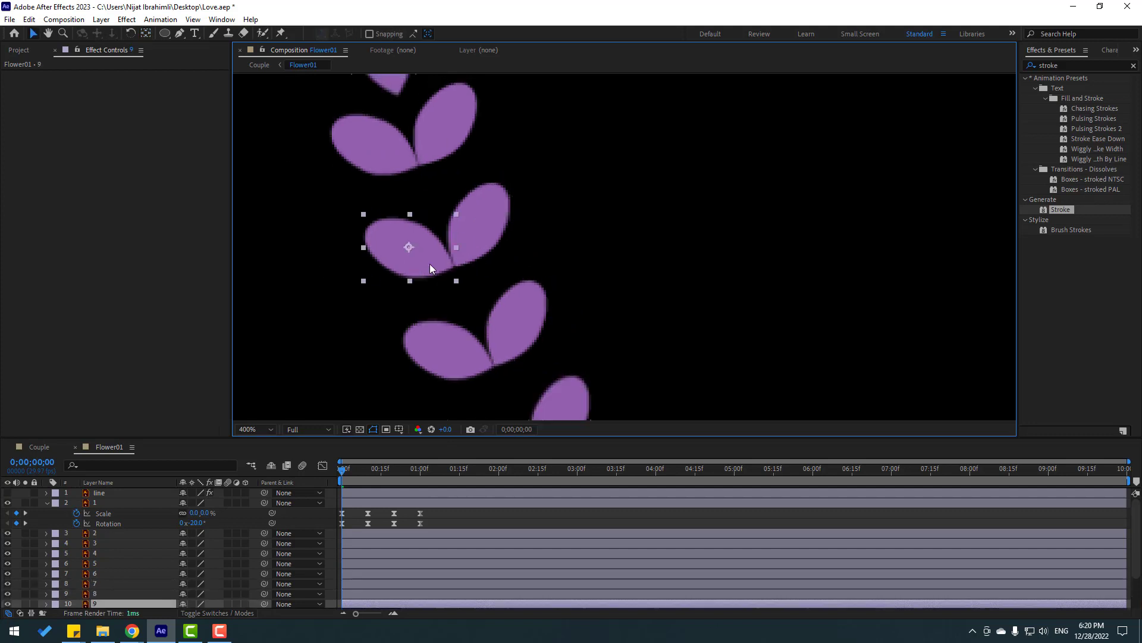
pyautogui.click(498, 226)
pyautogui.click(430, 281)
pyautogui.click(497, 224)
pyautogui.click(423, 166)
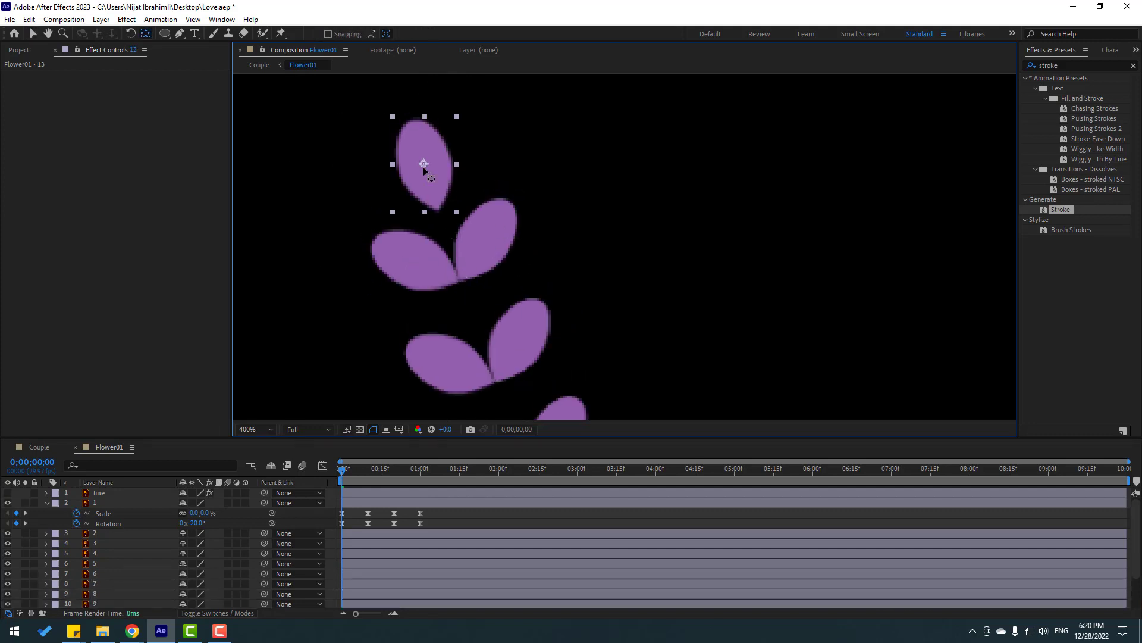
pyautogui.scroll(-4, 555, 252)
pyautogui.moveTo(472, 170); pyautogui.dragTo(571, 320)
pyautogui.hotkey('ctrl', 'v')
# - Collapse the keyframe properties, save the project, and fit the composition in the viewer
pyautogui.click(324, 479)
pyautogui.press('u')
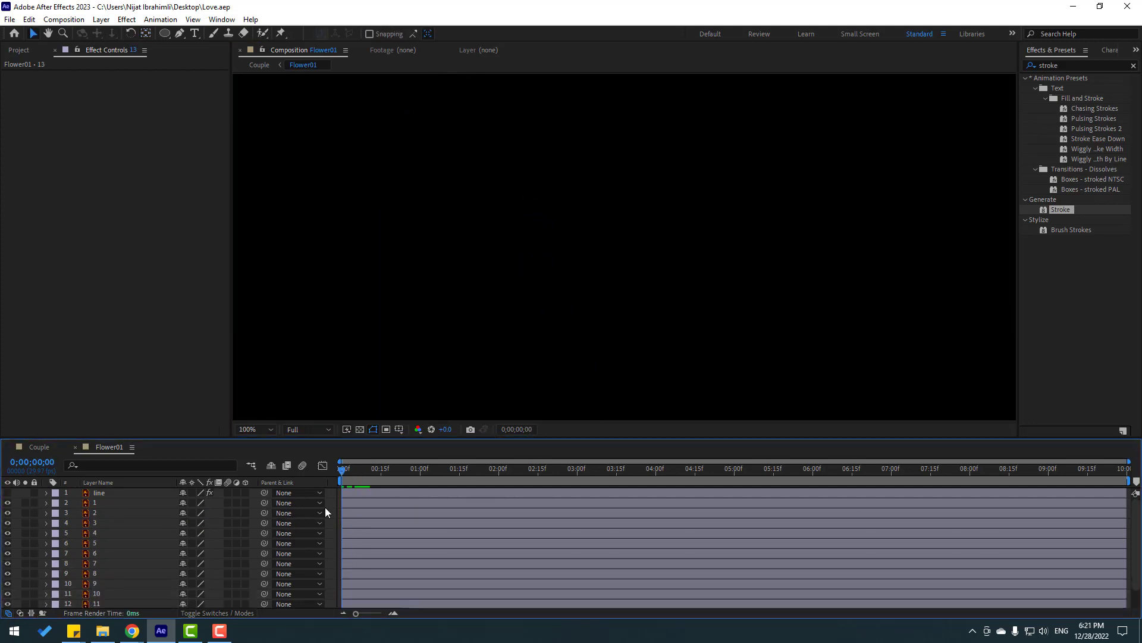
pyautogui.hotkey('ctrl', 's')
pyautogui.click(353, 262)
pyautogui.hotkey('shift', '/')
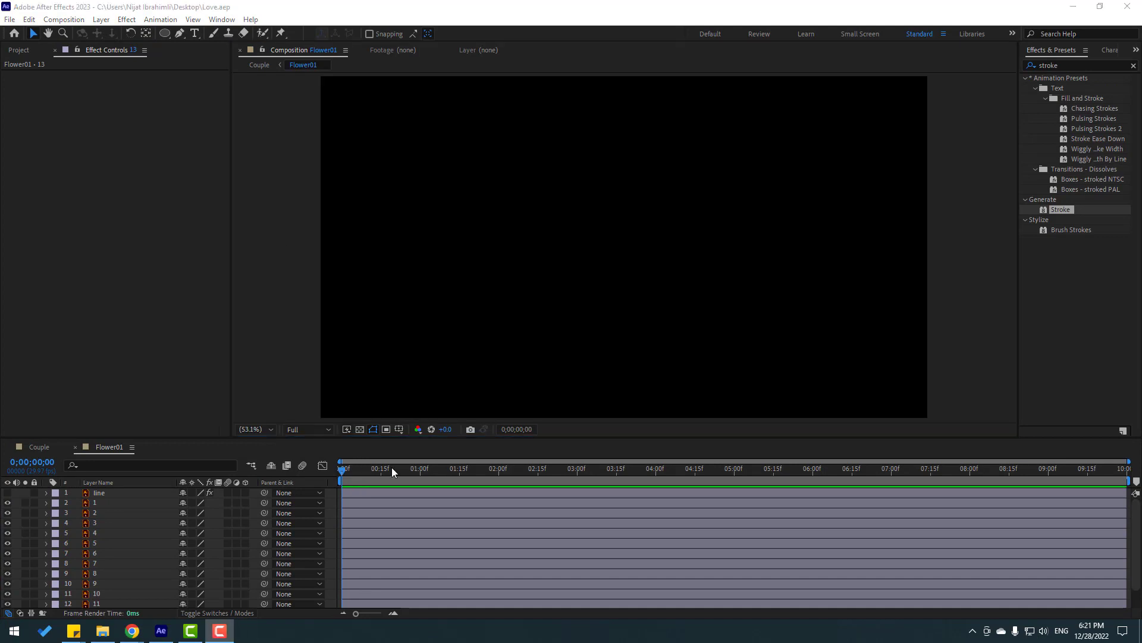
# - Scrub the leaf pop-in, make the stem line layer visible, and frame the leaf branch
pyautogui.moveTo(391, 467)
pyautogui.mouseDown()
pyautogui.moveTo(337, 473)
pyautogui.moveTo(388, 464)
pyautogui.mouseUp()
pyautogui.click(262, 430)
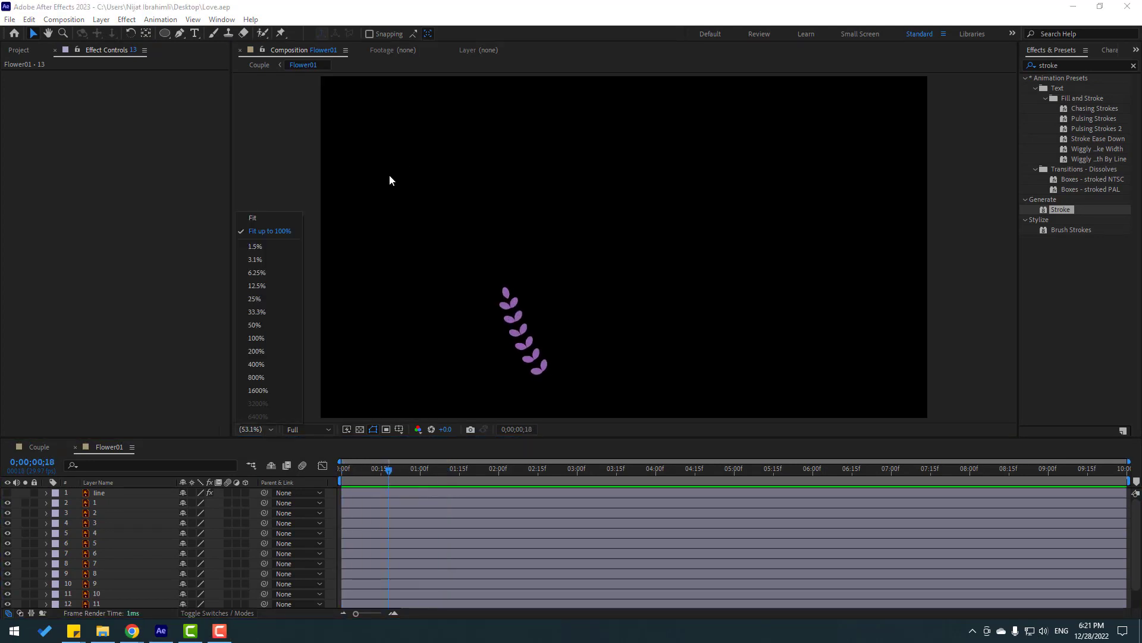
pyautogui.click(94, 516)
pyautogui.click(7, 493)
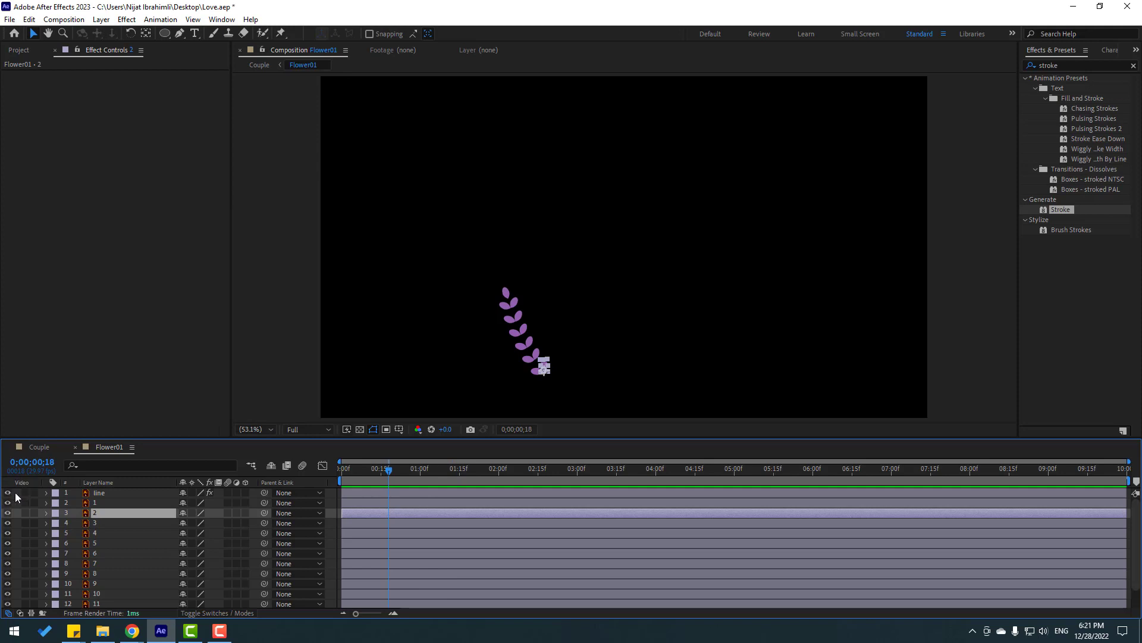
pyautogui.scroll(1, 521, 237)
pyautogui.moveTo(521, 236); pyautogui.dragTo(540, 218)
pyautogui.scroll(2, 540, 218)
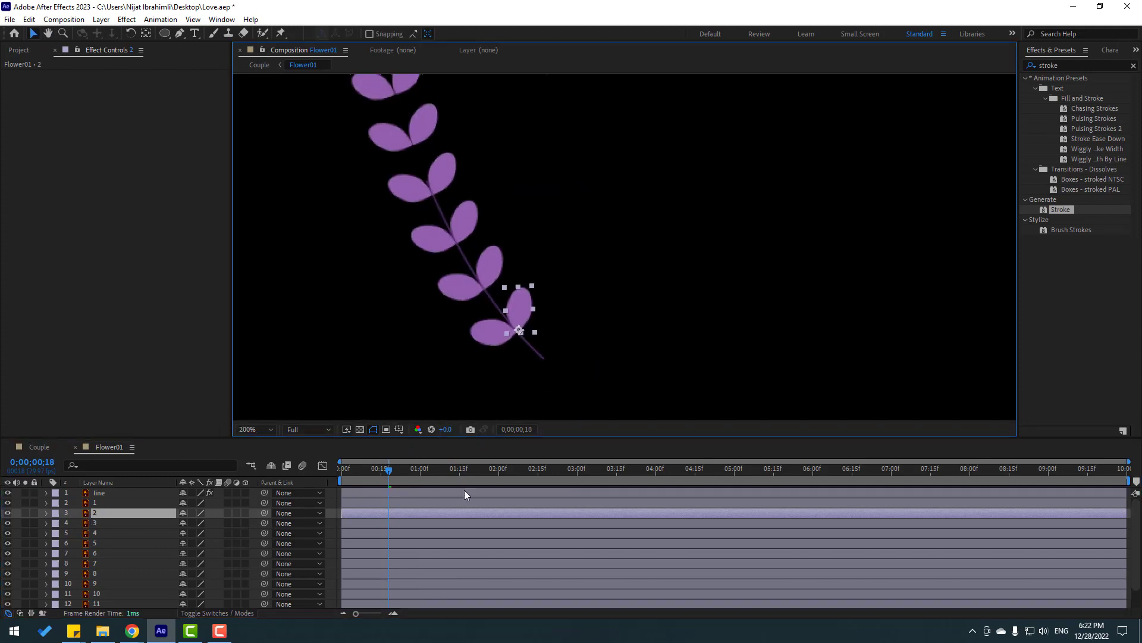
# - Delay leaf layers 2, 3, 12 and 13 so each starts progressively later
pyautogui.moveTo(348, 515); pyautogui.dragTo(359, 512)
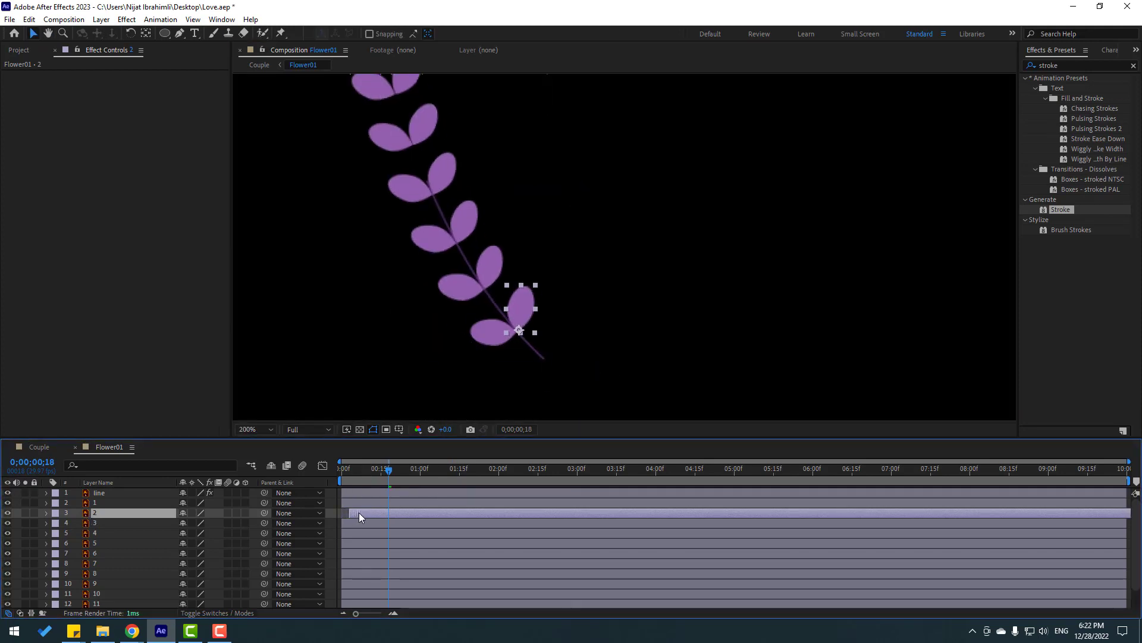
pyautogui.click(141, 520)
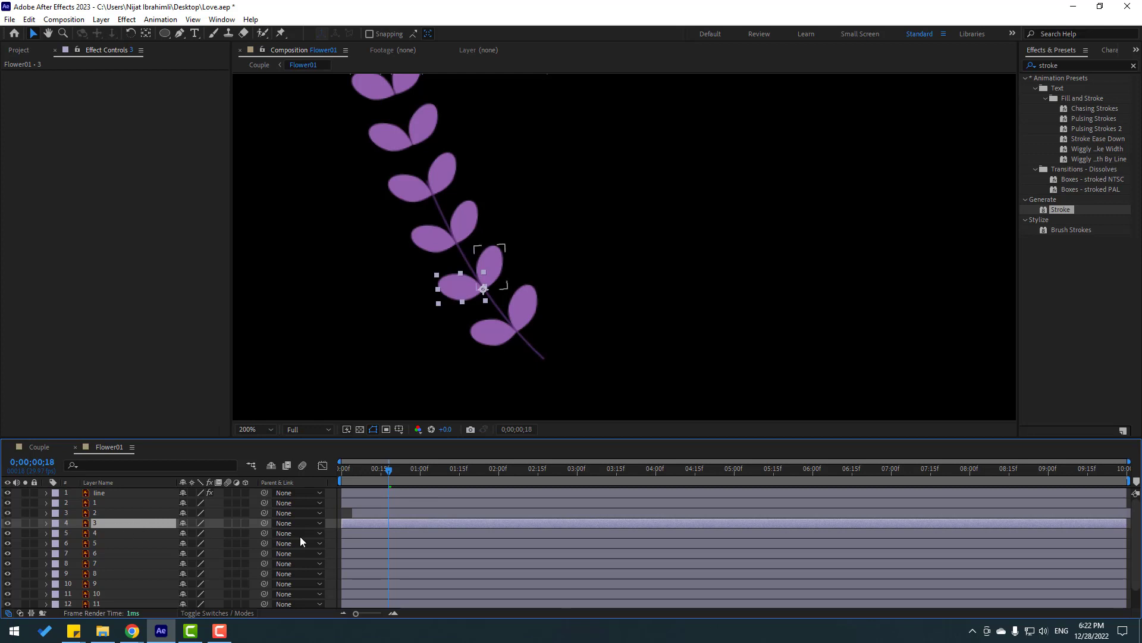
pyautogui.moveTo(348, 522); pyautogui.dragTo(439, 582)
pyautogui.scroll(-1, 363, 570)
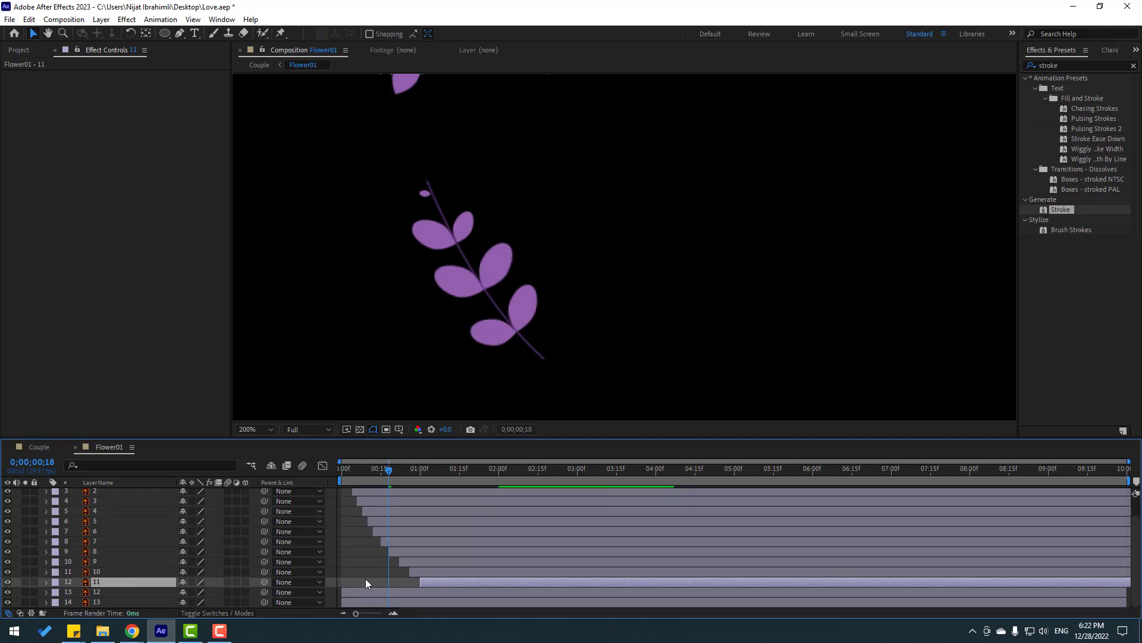
pyautogui.moveTo(365, 592); pyautogui.dragTo(441, 593)
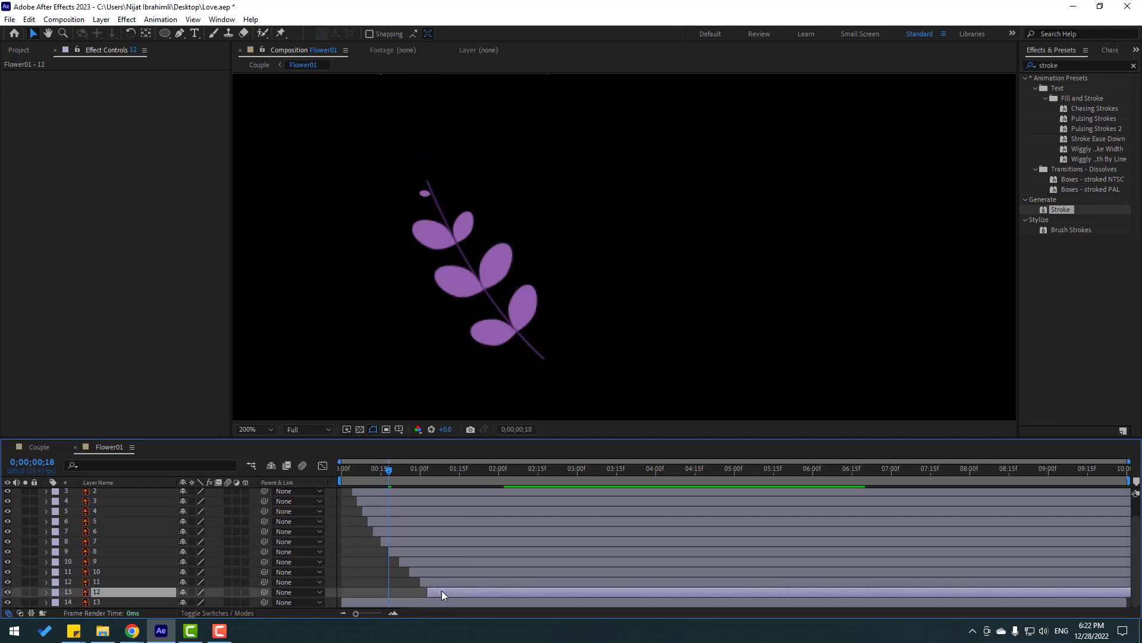
pyautogui.moveTo(362, 603); pyautogui.dragTo(447, 602)
# - Preview the cascading leaves with the composition fit in the viewer
pyautogui.press('space')
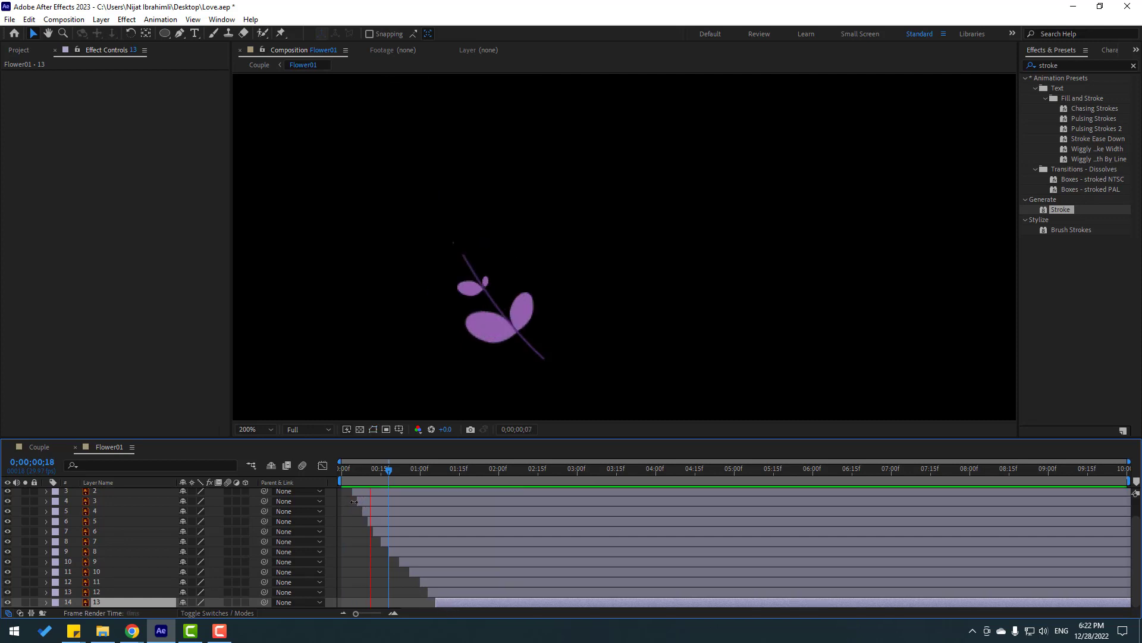
pyautogui.click(270, 428)
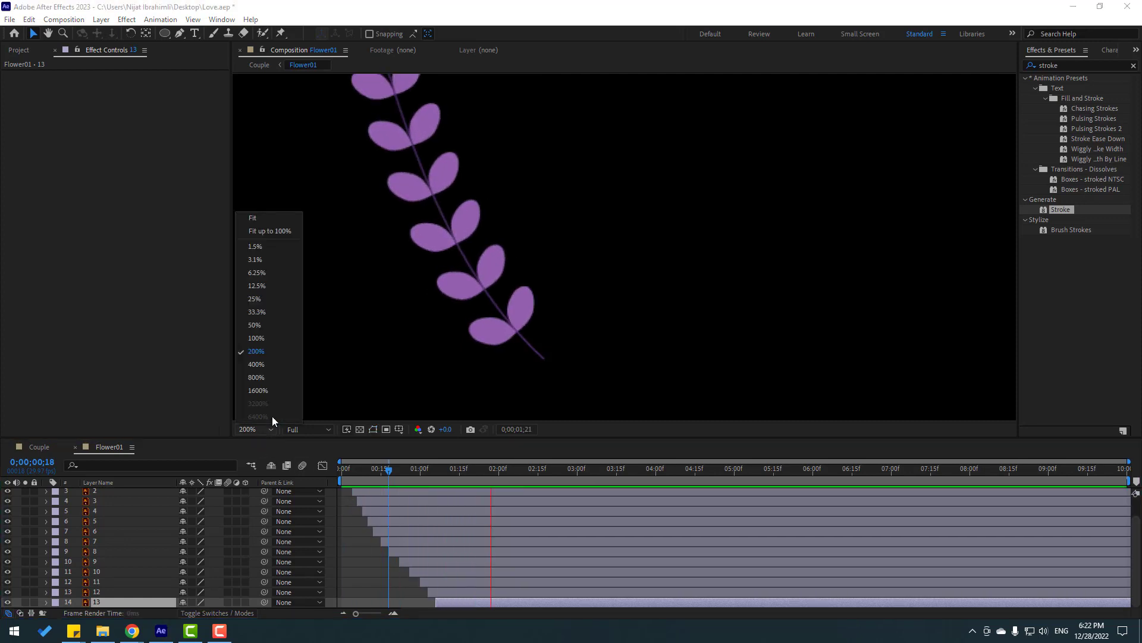
pyautogui.click(275, 232)
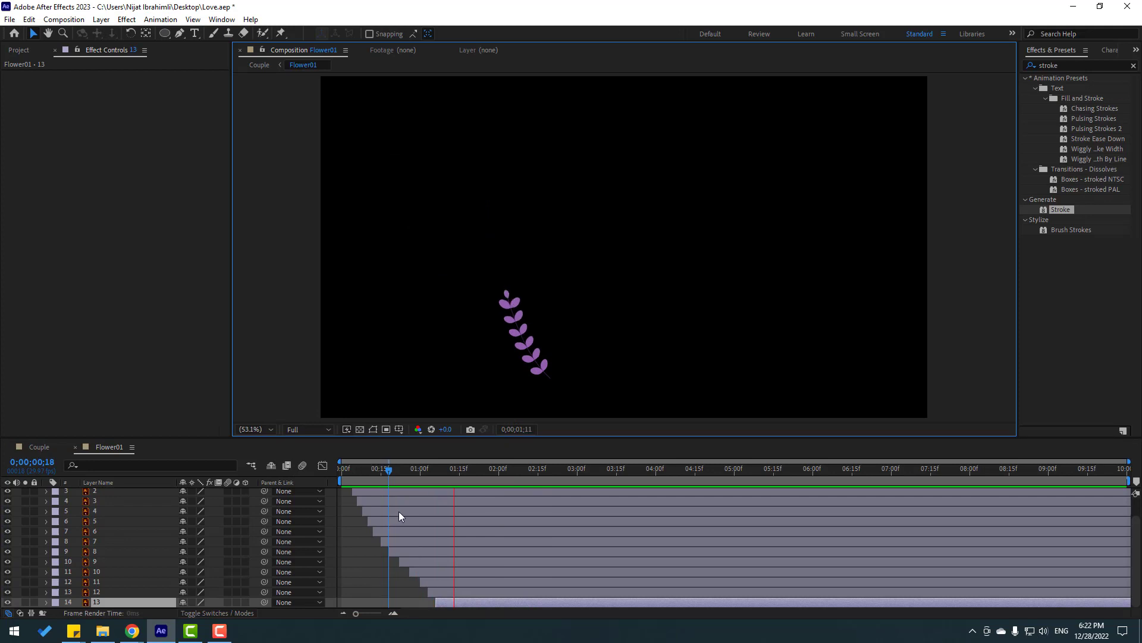
pyautogui.click(391, 470)
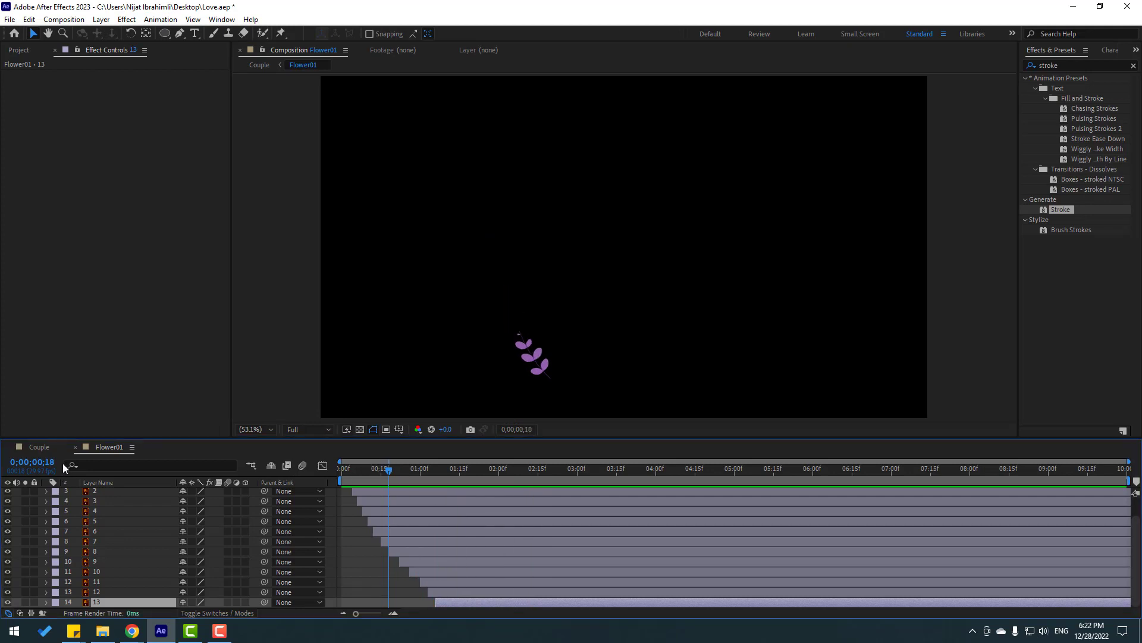
# - Switch to the Couple composition and drag the Flower01 layer bar to start later
pyautogui.click(35, 449)
pyautogui.scroll(-5, 88, 597)
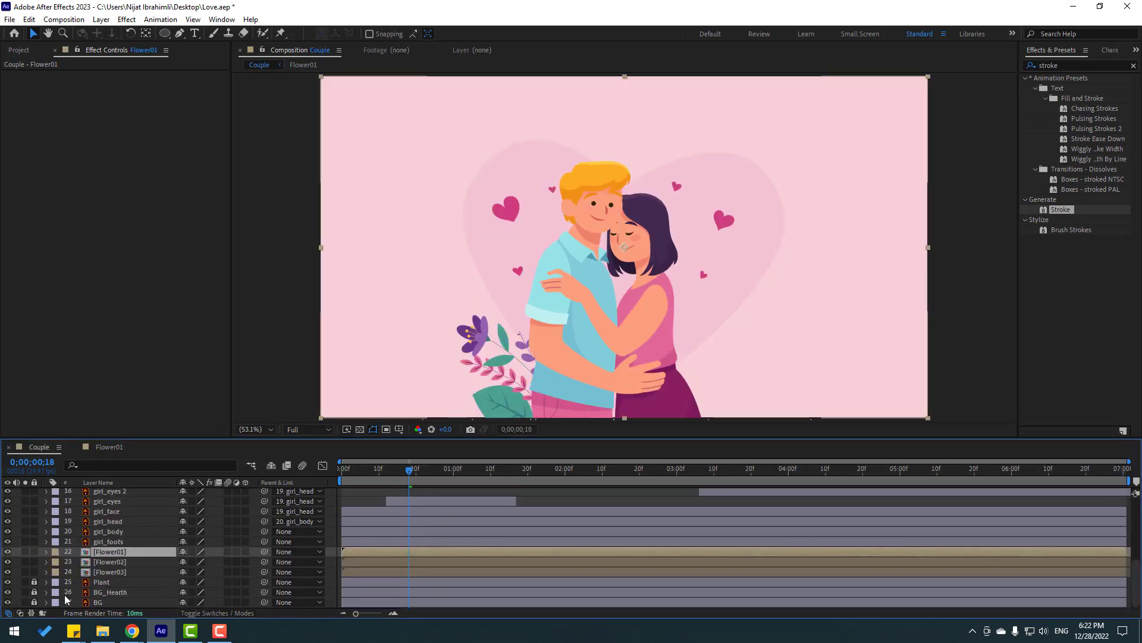
pyautogui.moveTo(503, 400); pyautogui.dragTo(497, 350)
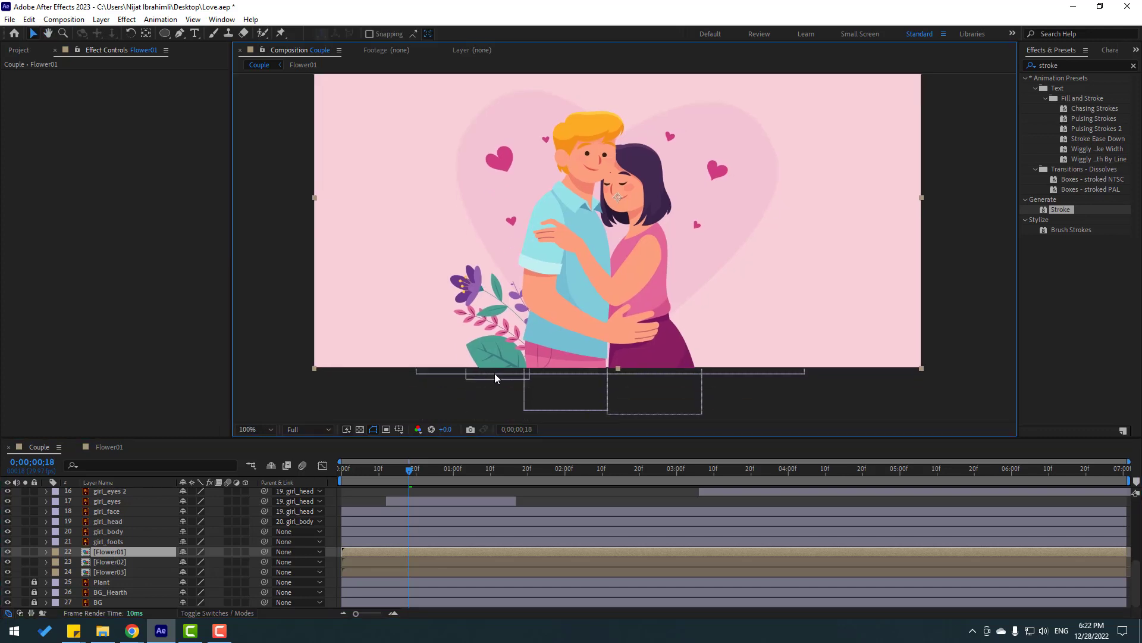
pyautogui.scroll(1, 494, 373)
pyautogui.moveTo(390, 484); pyautogui.dragTo(431, 487)
pyautogui.moveTo(384, 550); pyautogui.dragTo(440, 552)
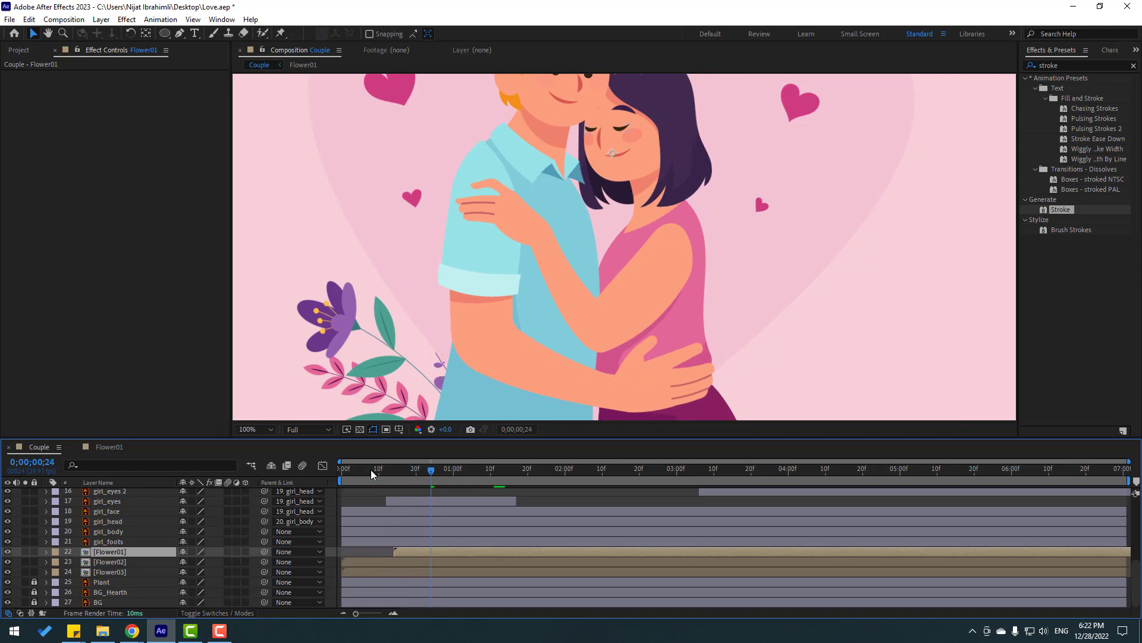
pyautogui.moveTo(375, 472); pyautogui.dragTo(402, 472)
# - Preview the Couple scene at Fit up to 100% magnification
pyautogui.press('space')
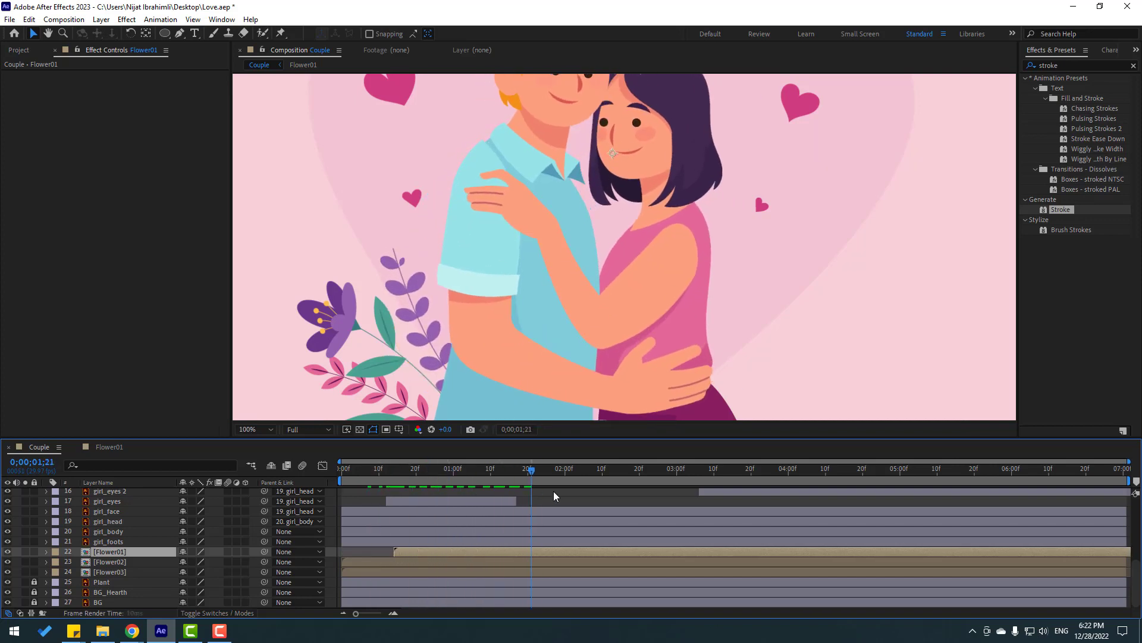
pyautogui.moveTo(583, 473); pyautogui.dragTo(482, 468)
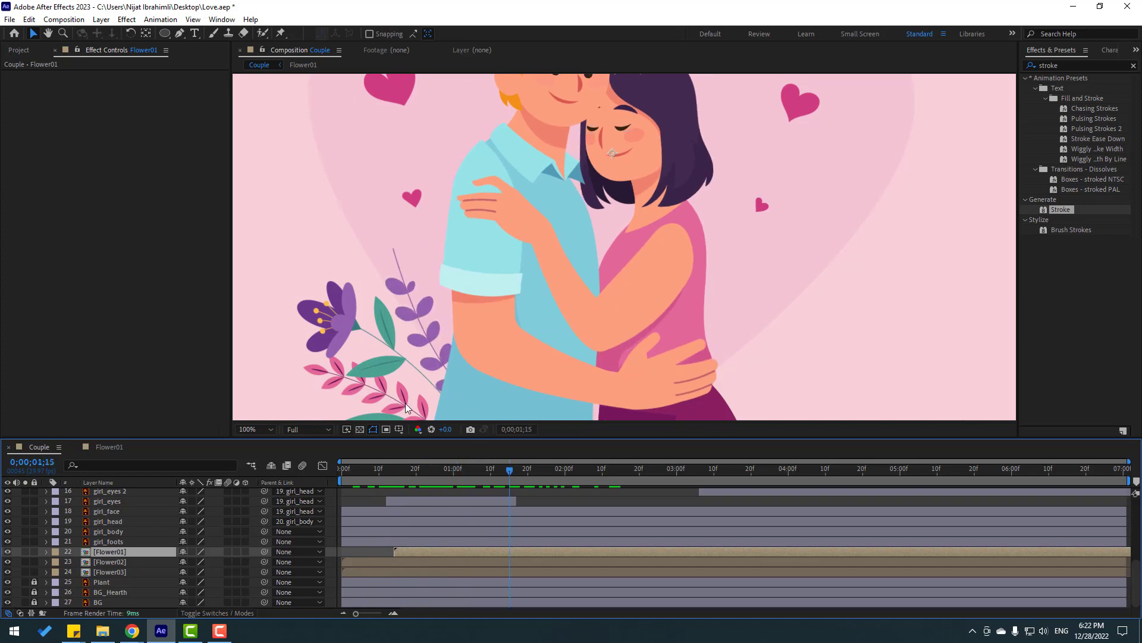
pyautogui.click(265, 434)
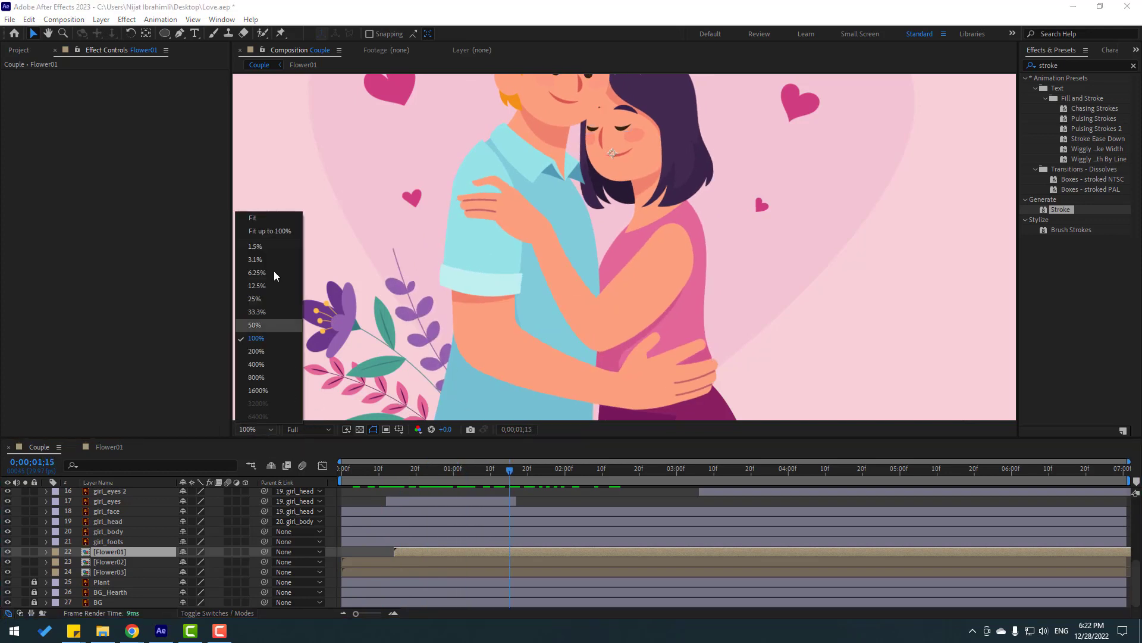
pyautogui.click(264, 237)
pyautogui.press('space')
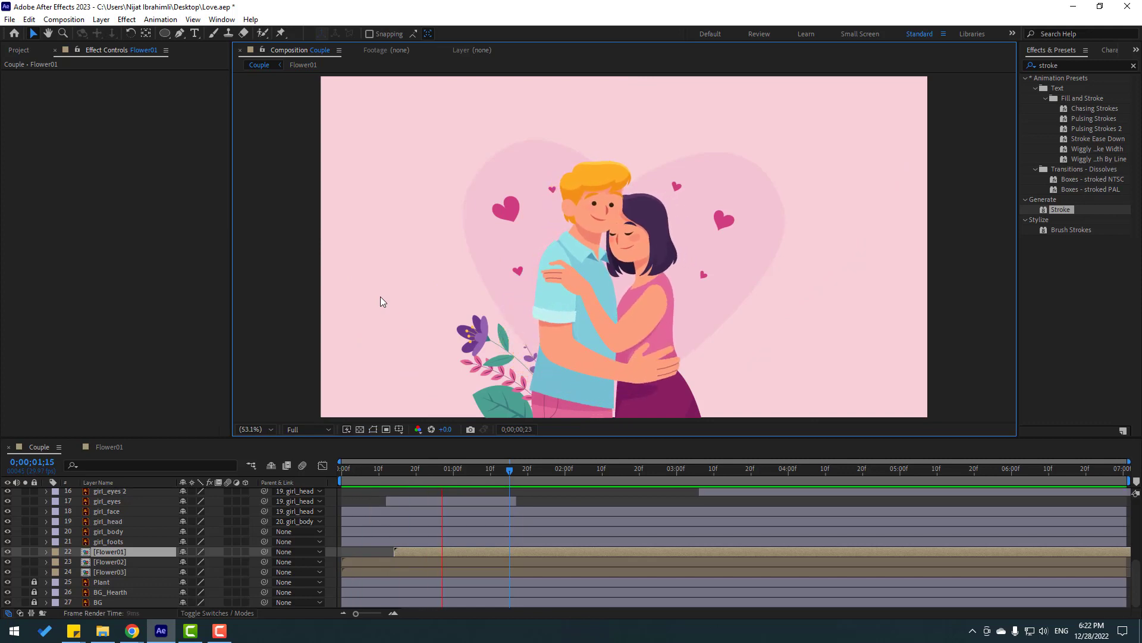